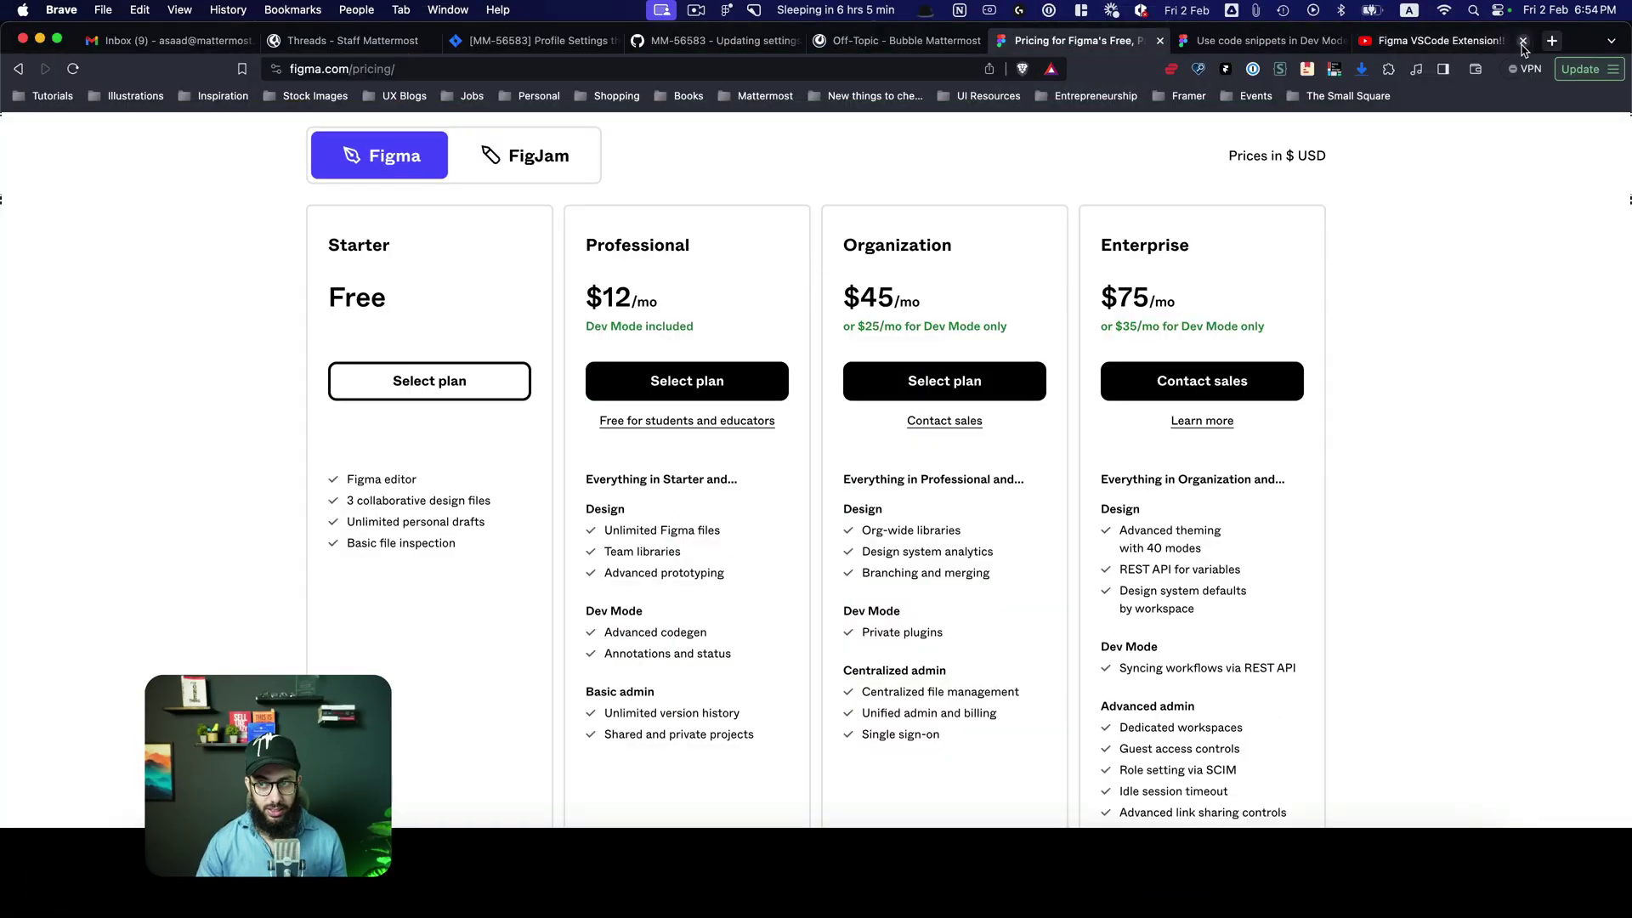
Close the Figma VSCode Extension video tab and examine the Dev Mode entries in the Figma pricing plans
left_click(1527, 41)
scroll(974, 373, "up", 1)
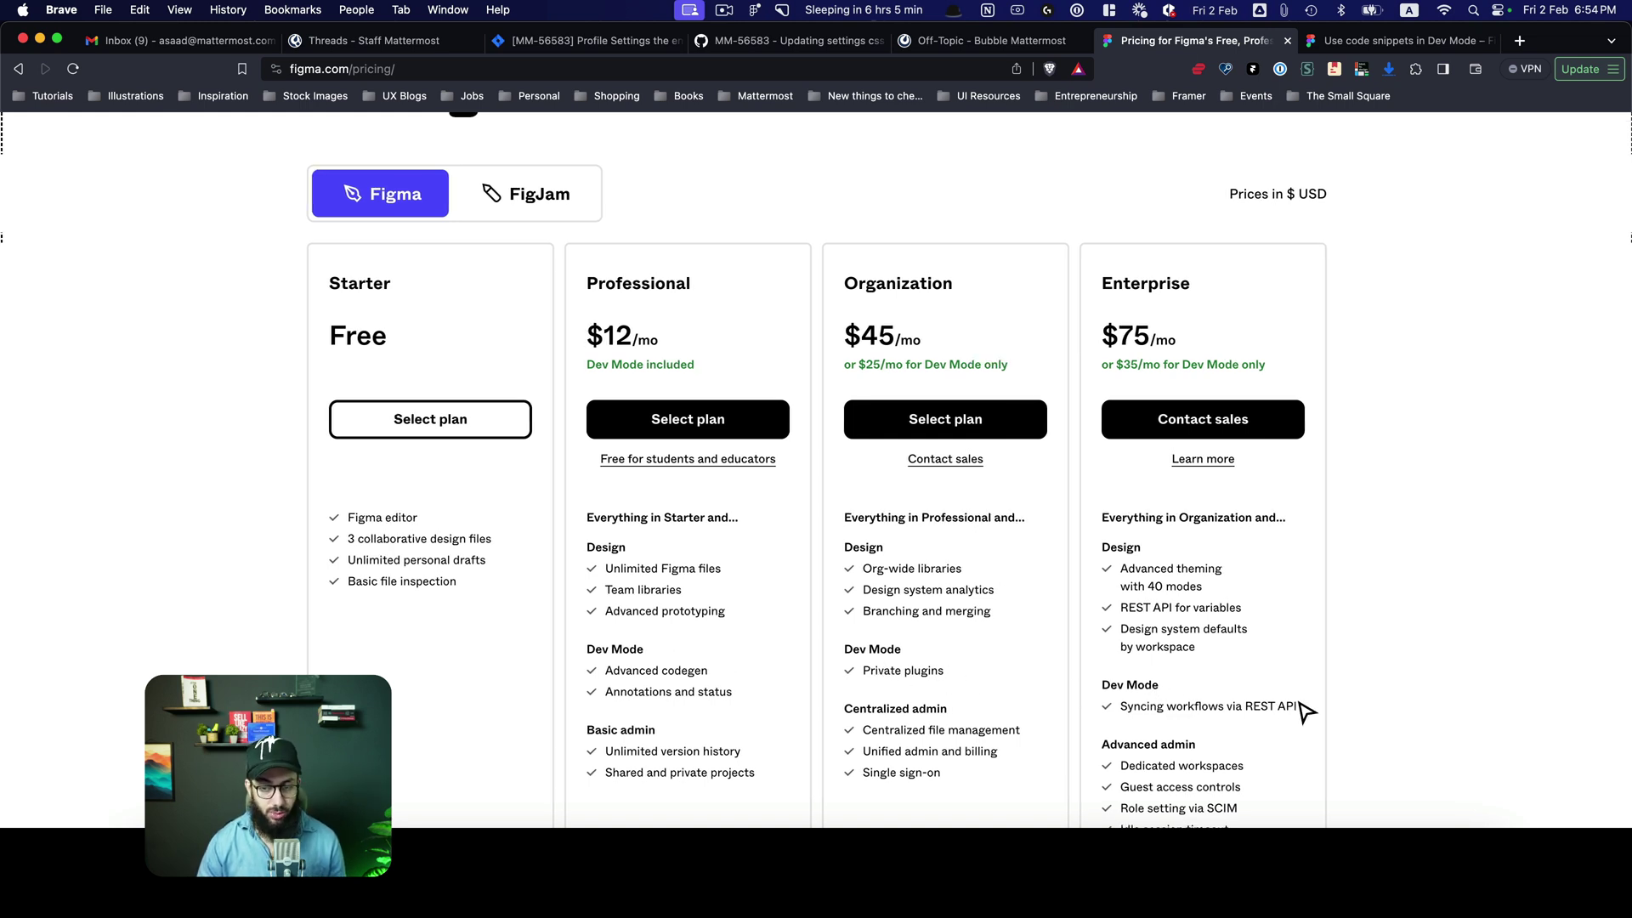
left_click_drag(1299, 706, 901, 656)
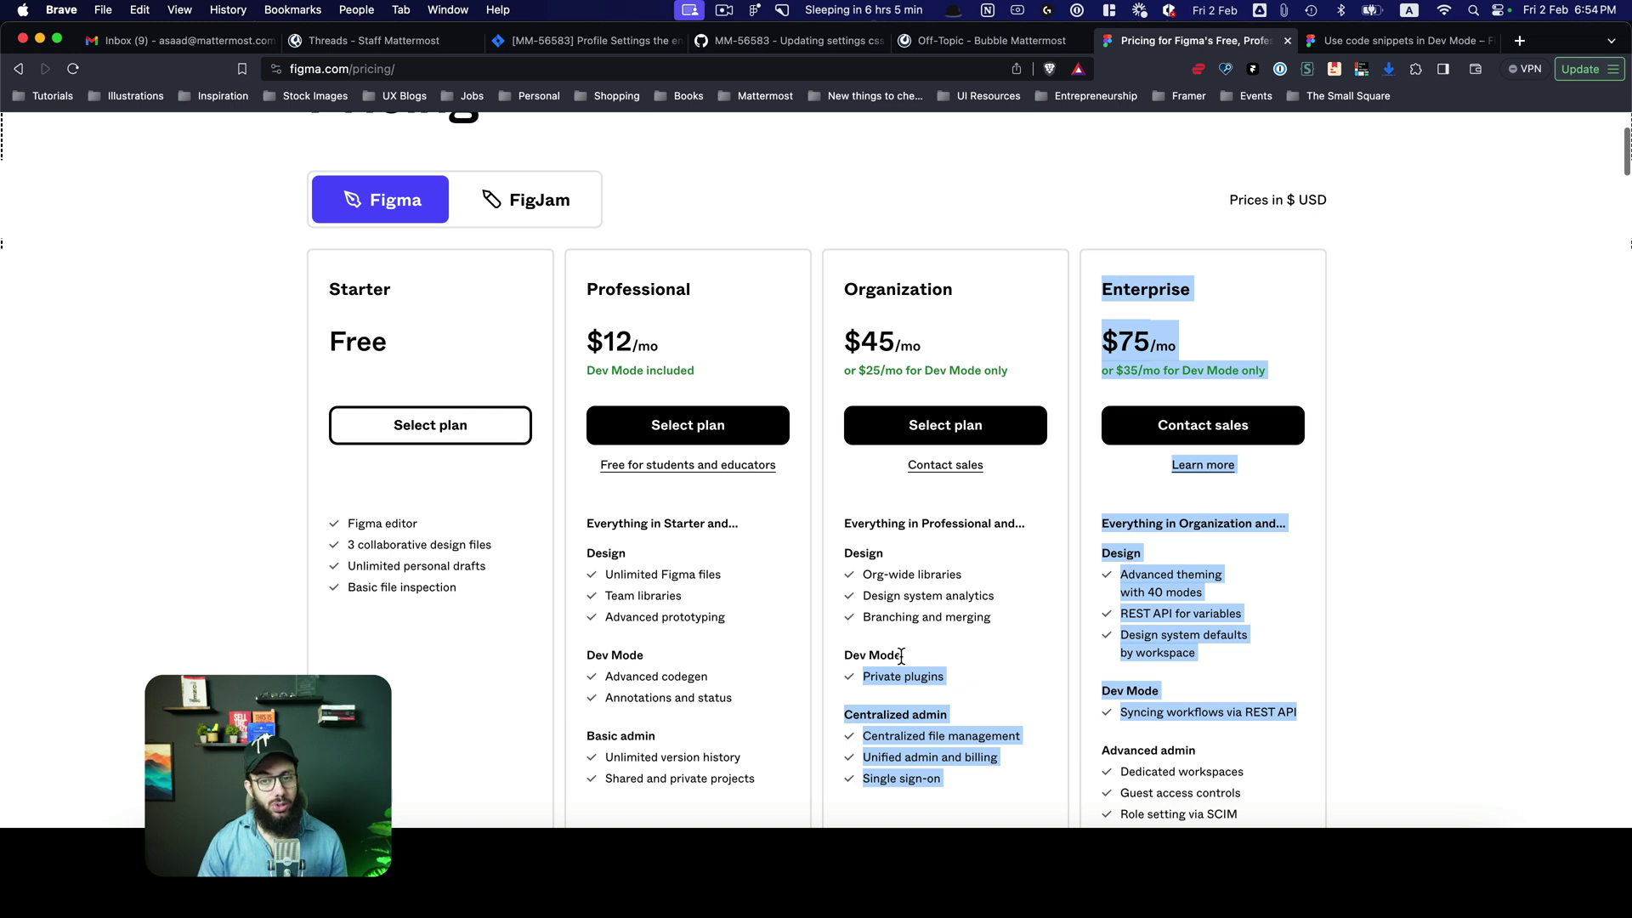
left_click(901, 655)
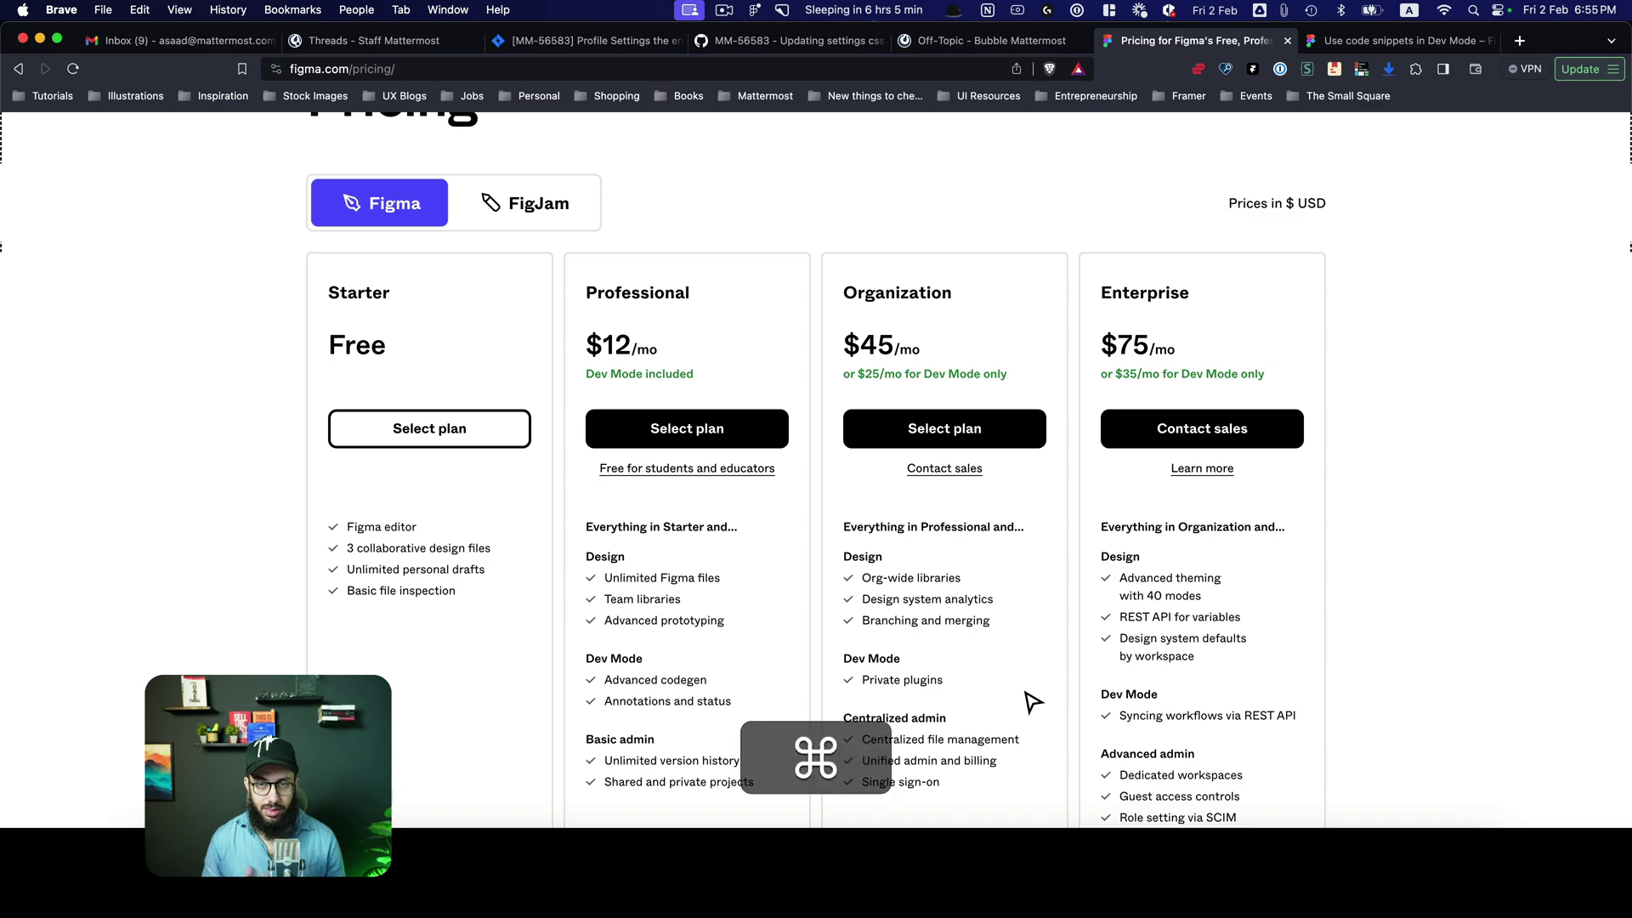
Glance at the modal designs in Figma and examine the plan cards and feature comparison on the pricing page
key("super+Tab")
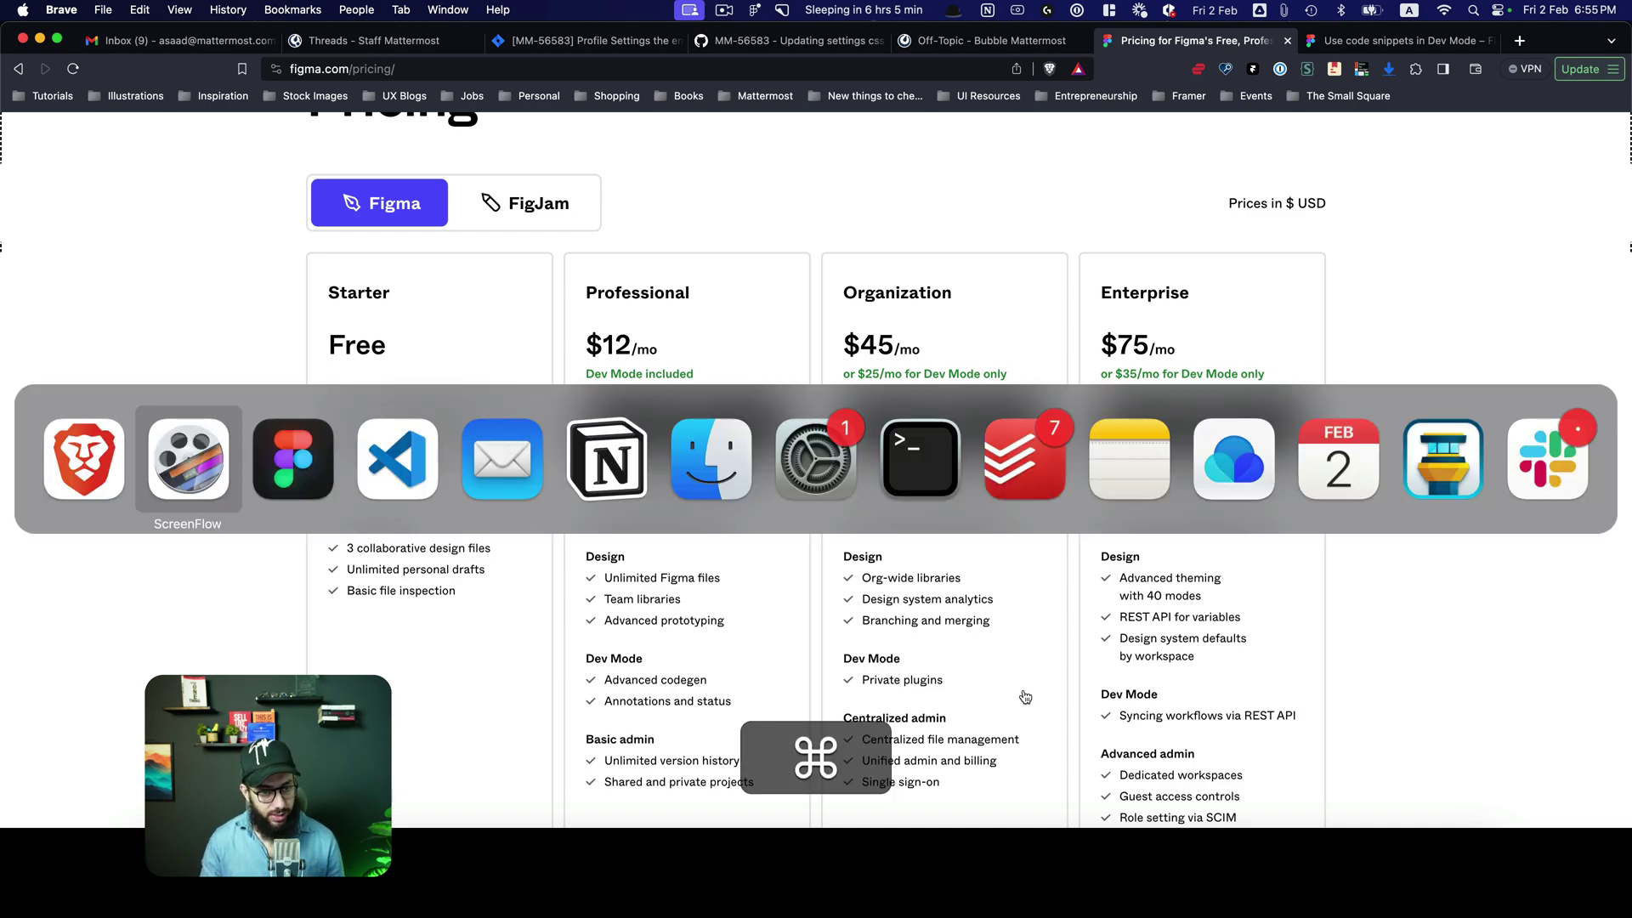
key("super+Tab")
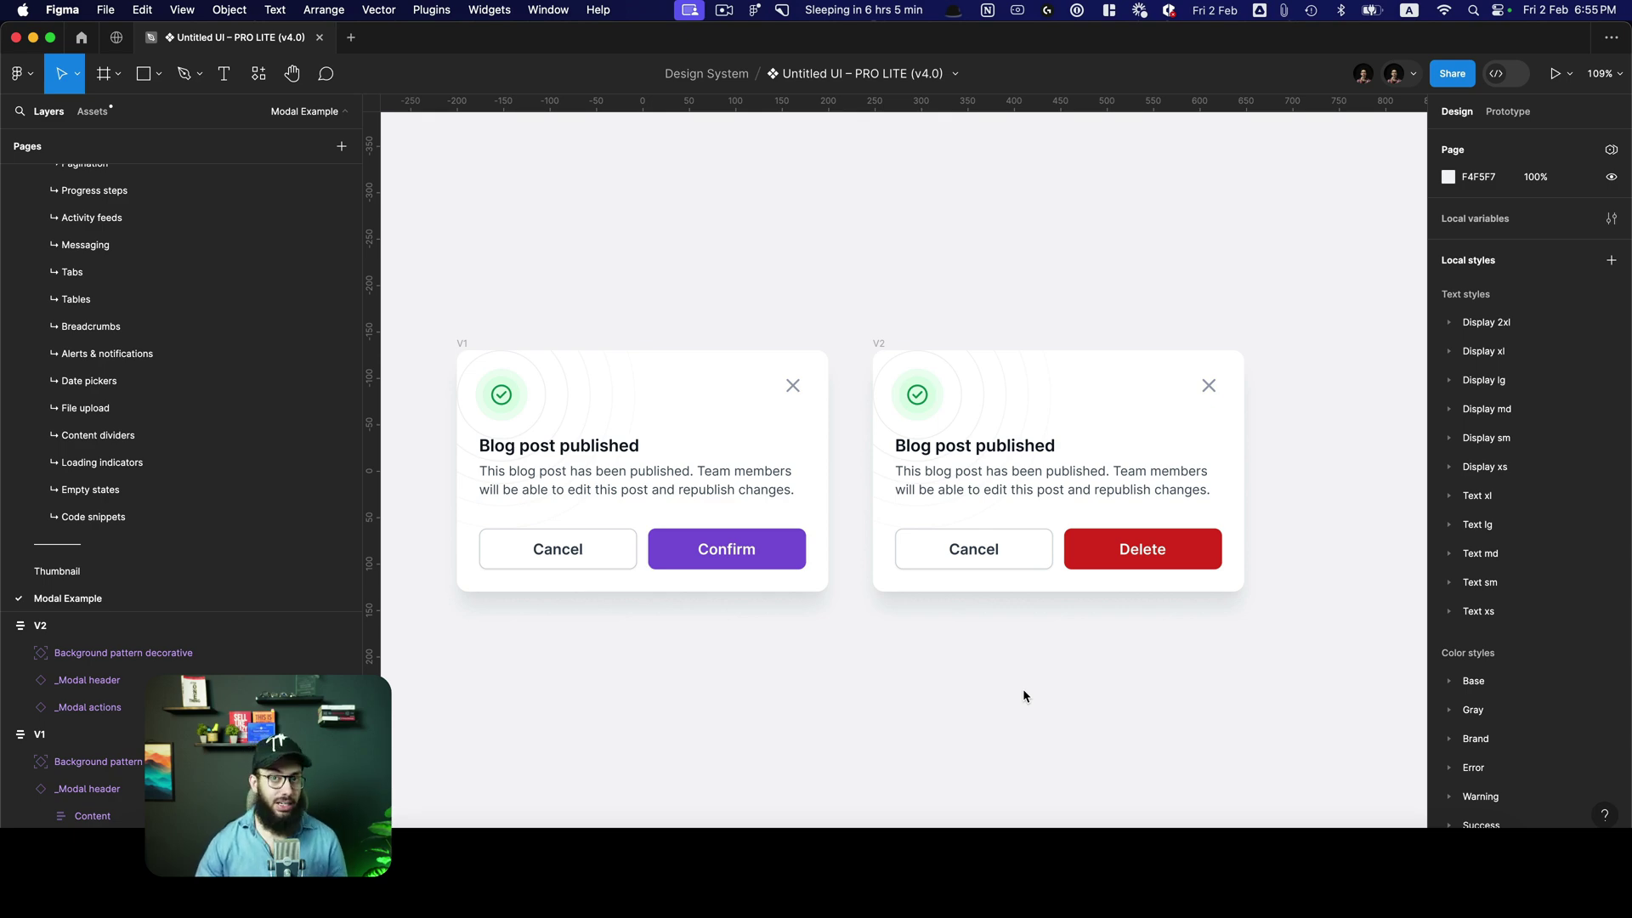
key("super+Tab")
scroll(936, 528, "down", 10)
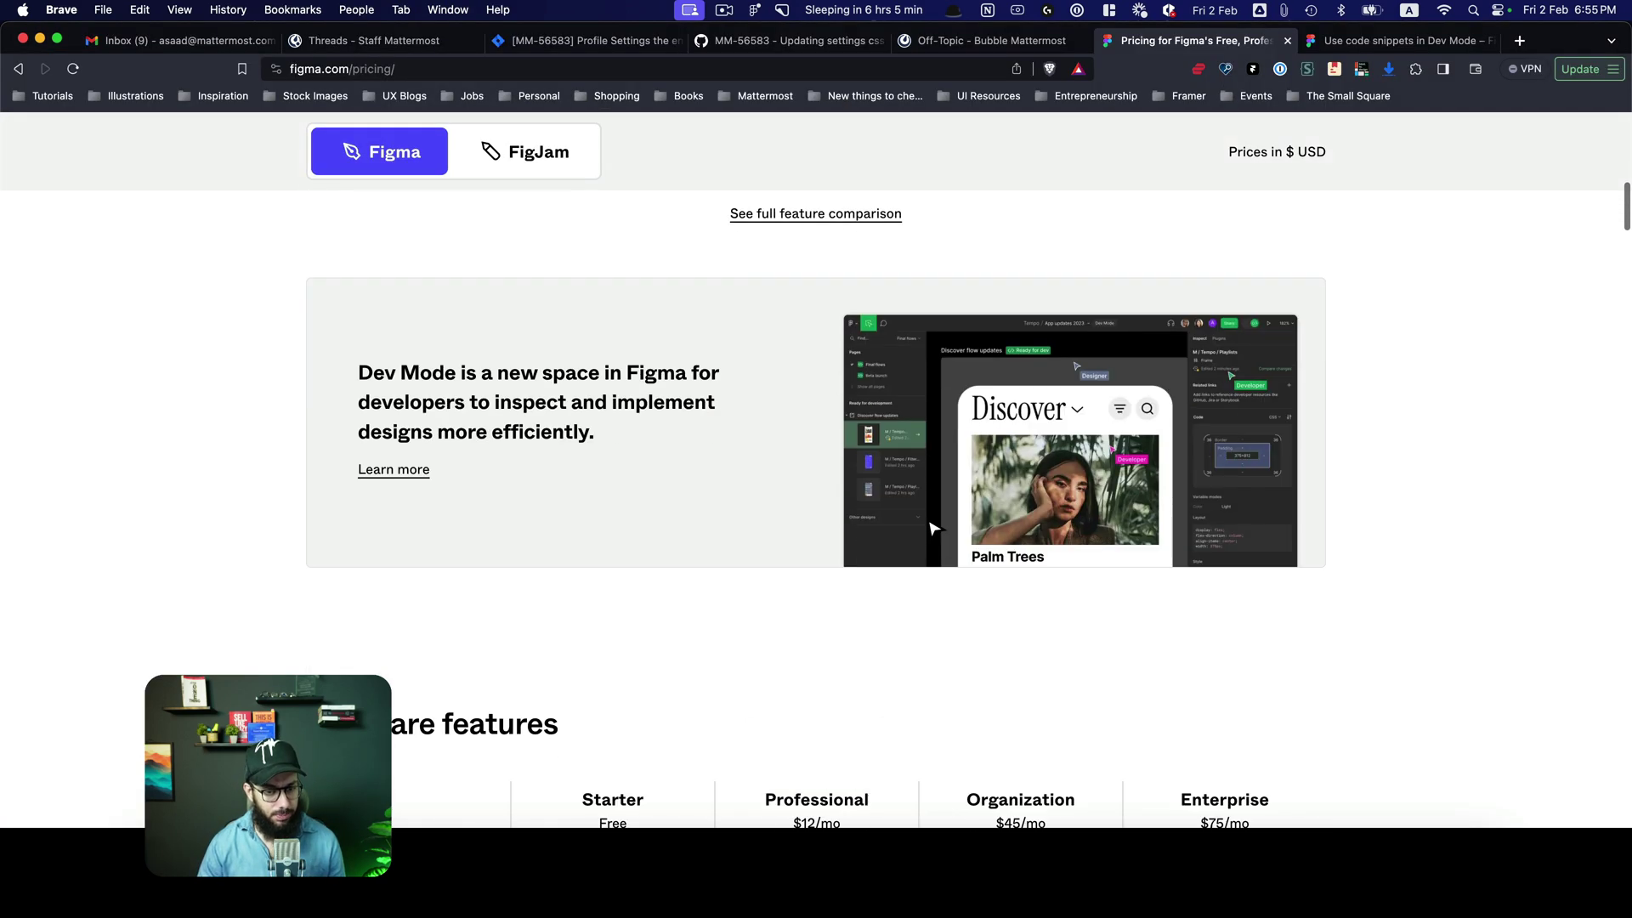
scroll(936, 528, "down", 15)
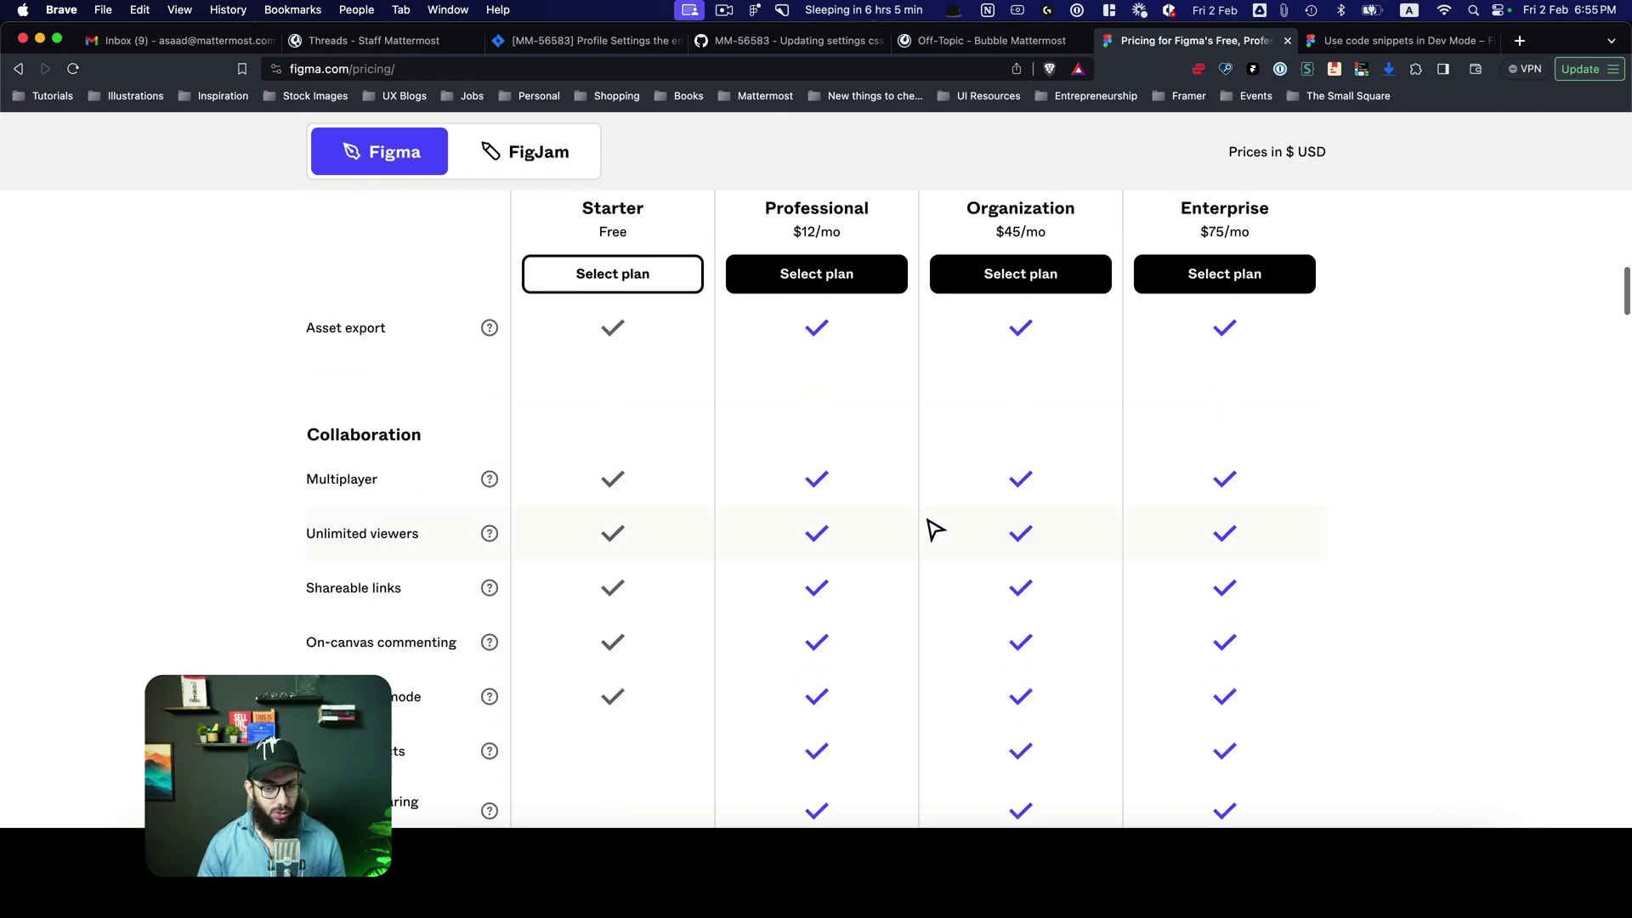
scroll(935, 529, "up", 10)
scroll(935, 529, "up", 15)
scroll(935, 529, "down", 3)
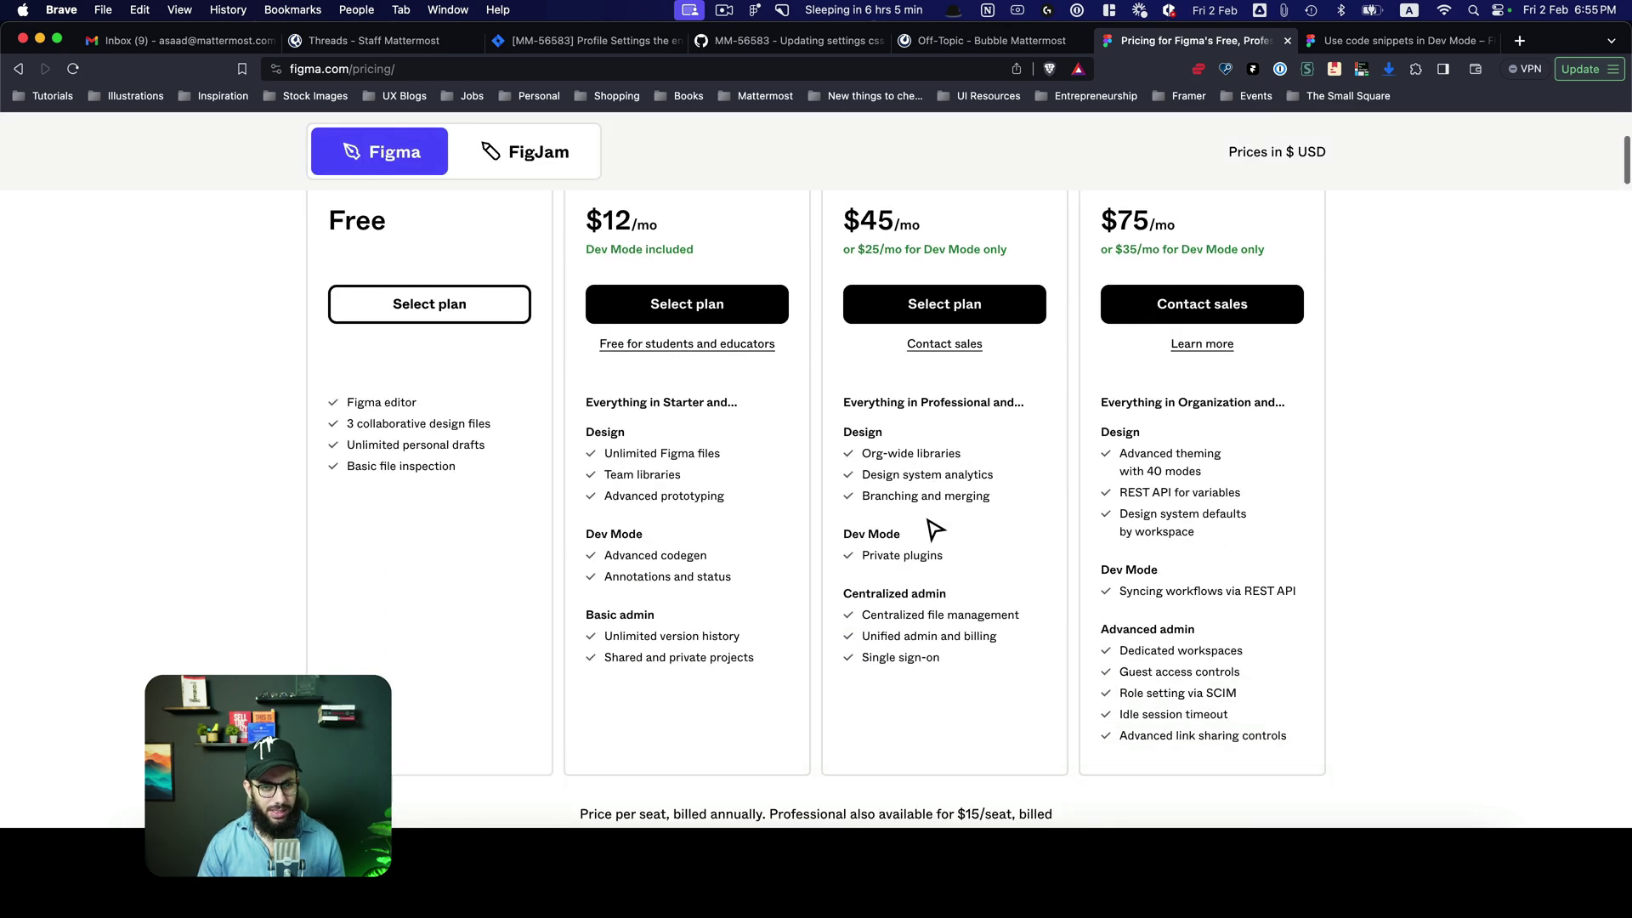
Switch to the Figma file with the modal examples and turn on Dev Mode
key("super+Tab")
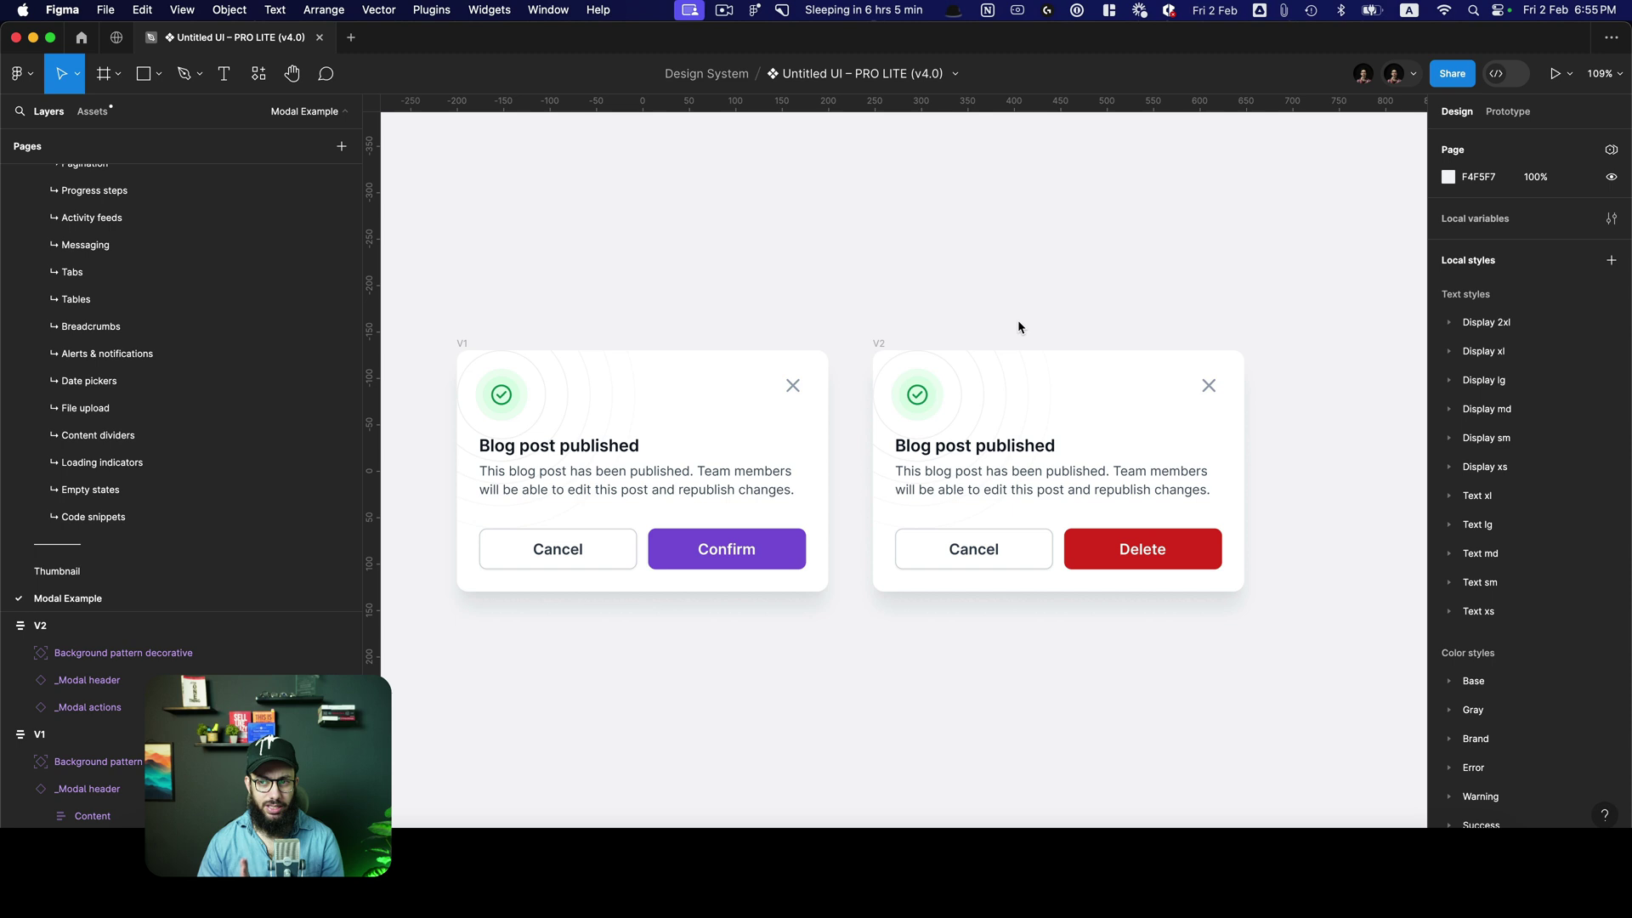
left_click(461, 343)
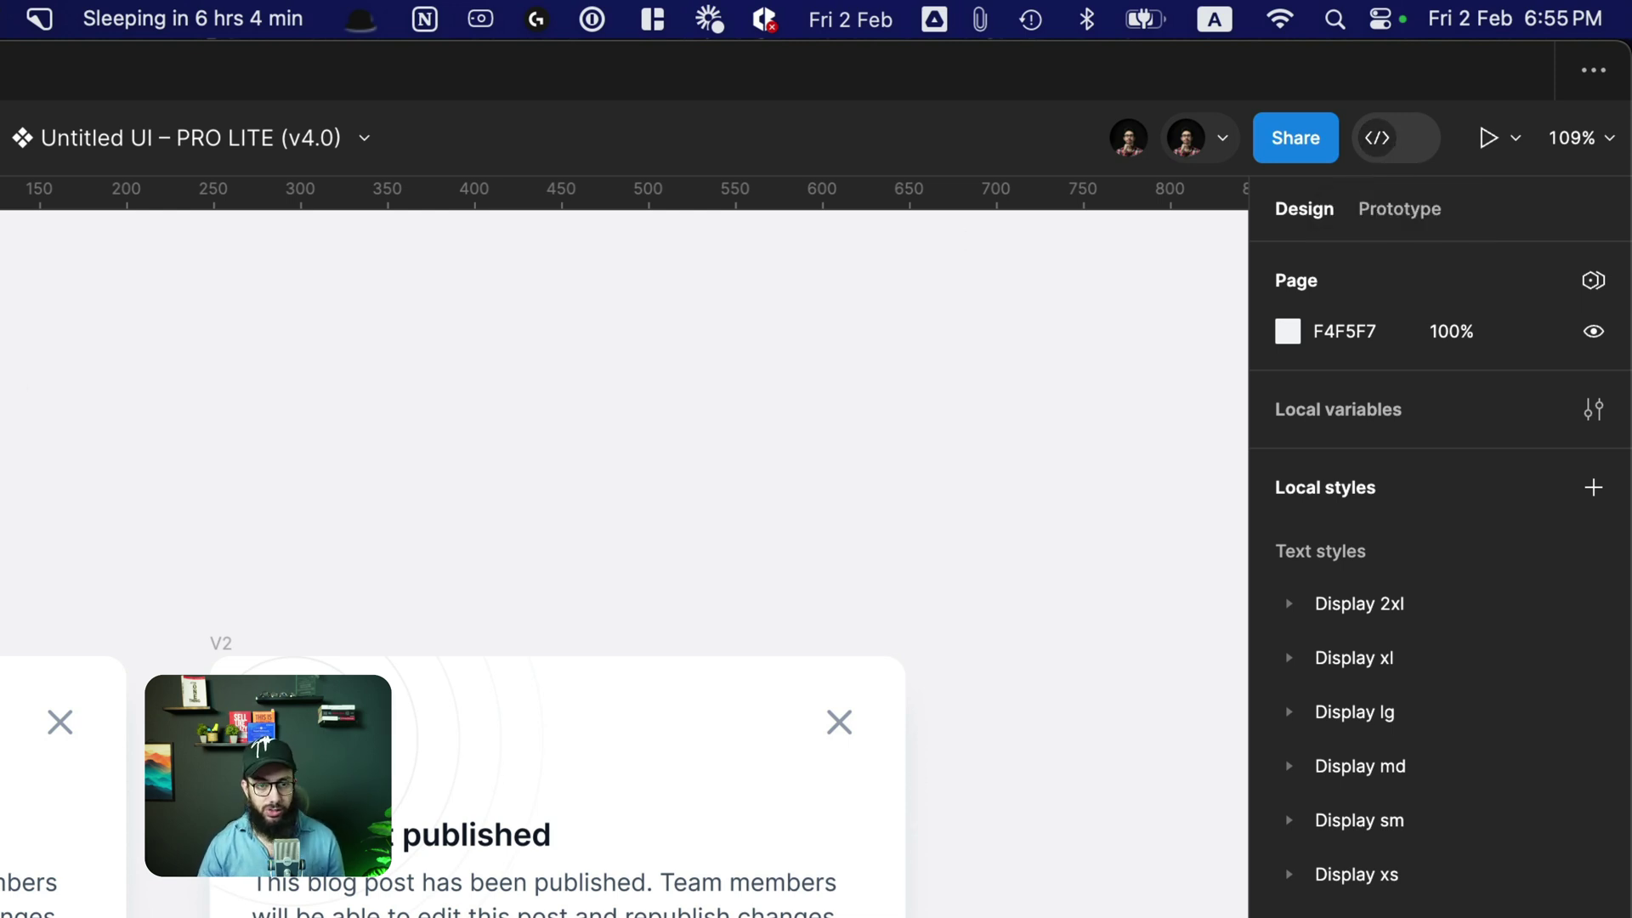
left_click(1394, 138)
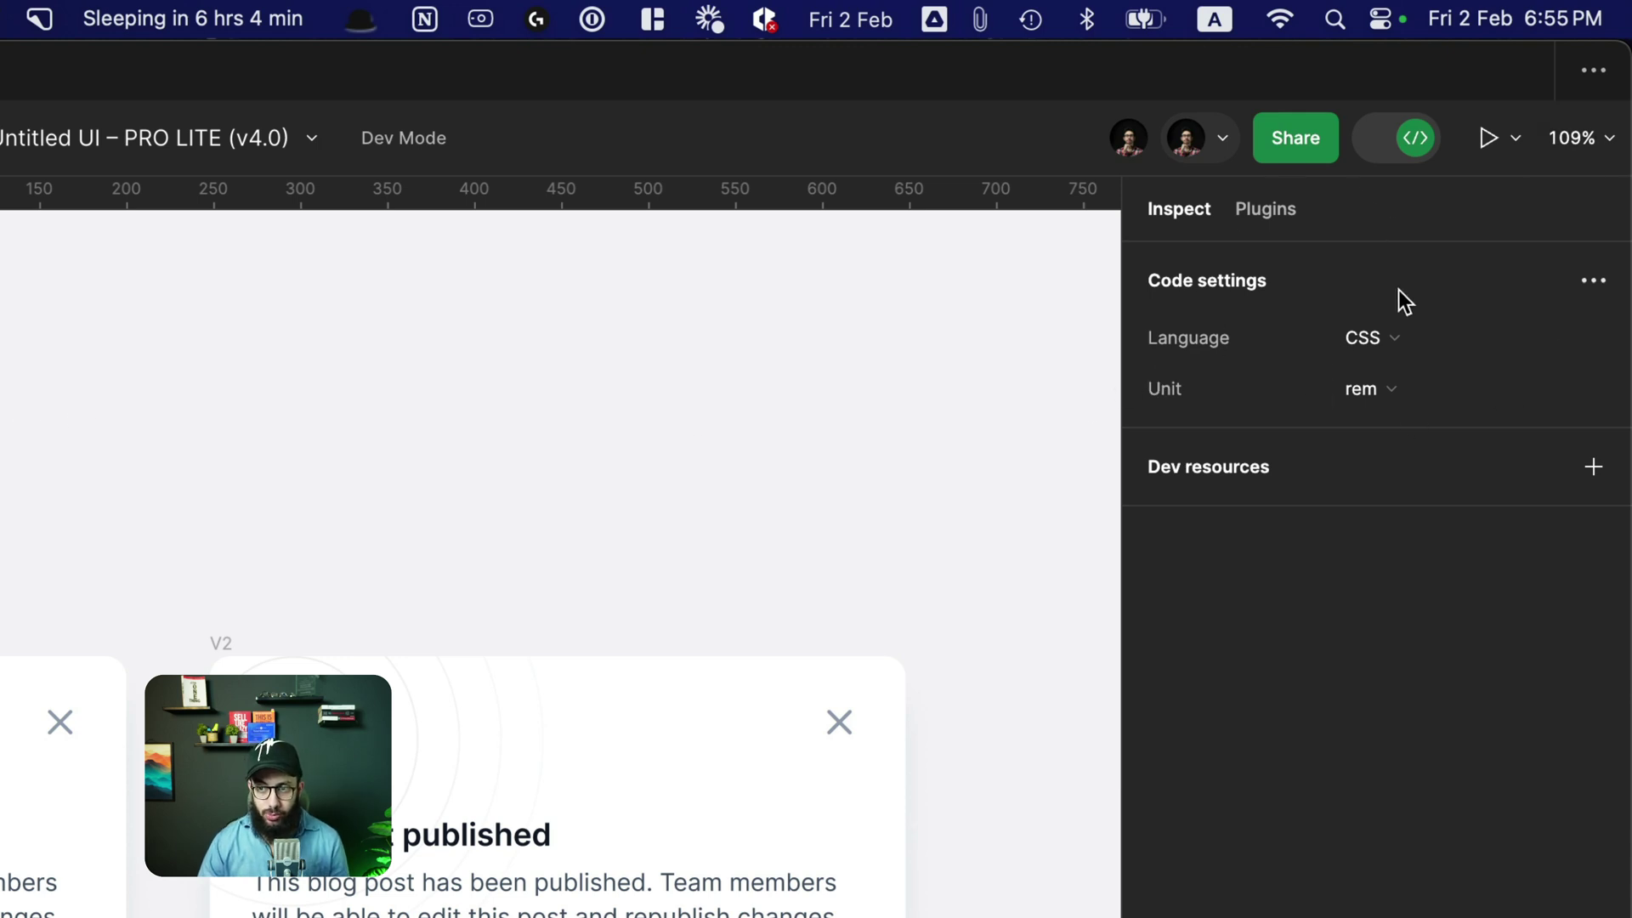
Check the code language setting and set the code unit to px
left_click(1371, 339)
left_click(1367, 338)
left_click(1366, 388)
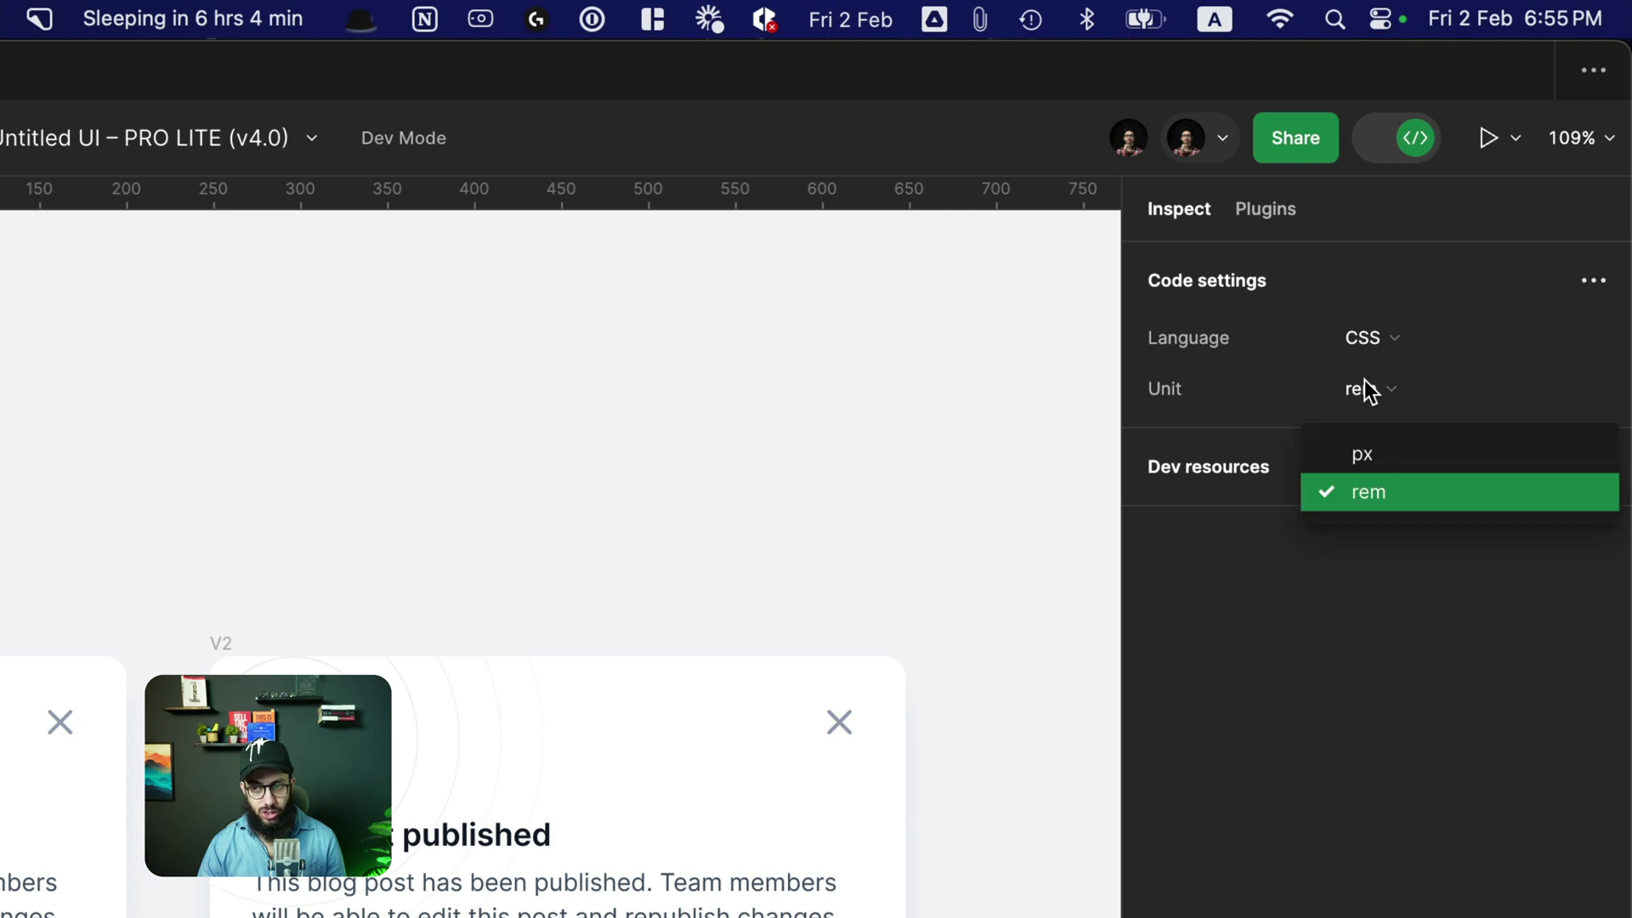
left_click(1370, 457)
Select the V1 modal and examine its box model, layout, fill, shadows, selection colors and component assets
left_click(64, 799)
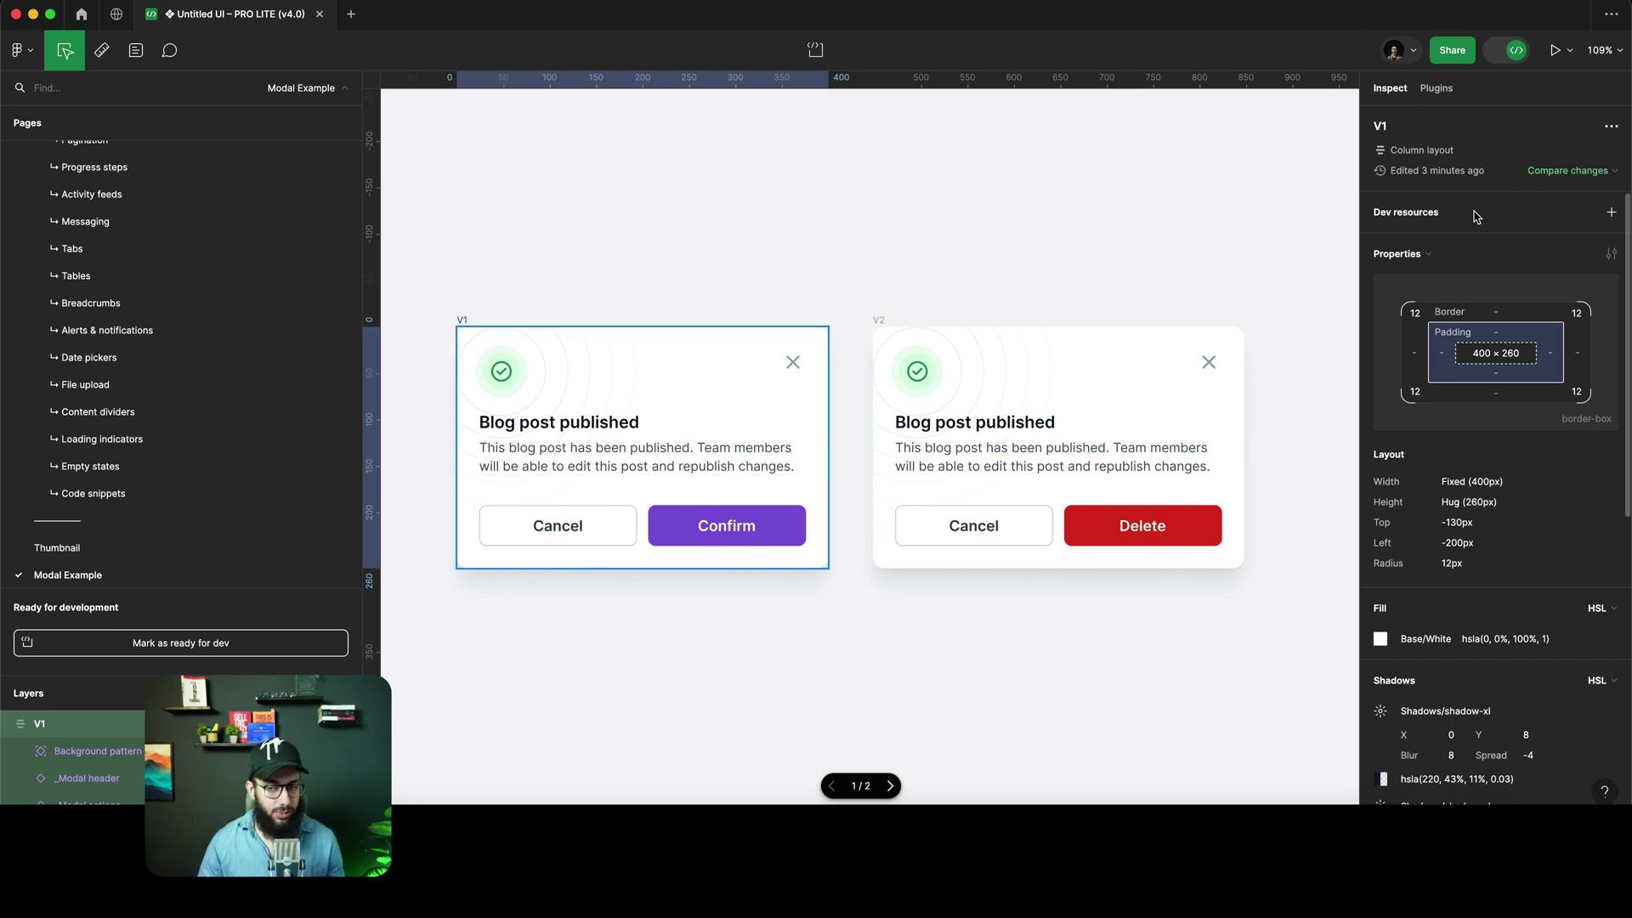
scroll(1475, 217, "down", 5)
scroll(1475, 217, "up", 5)
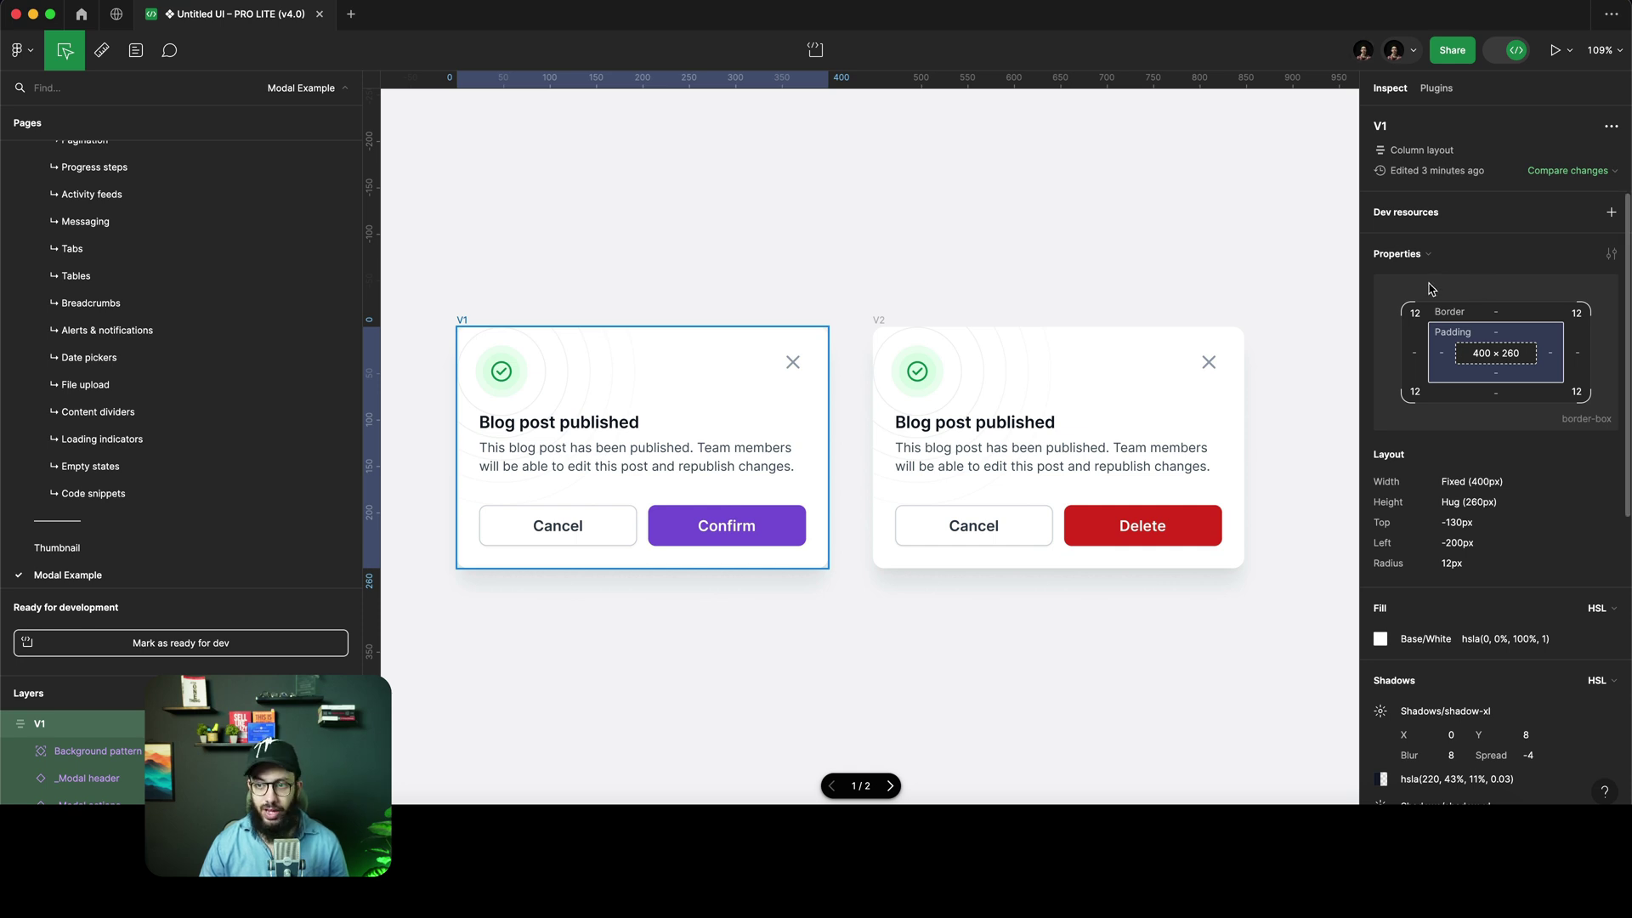
scroll(1483, 255, "down", 1)
scroll(1460, 491, "down", 2)
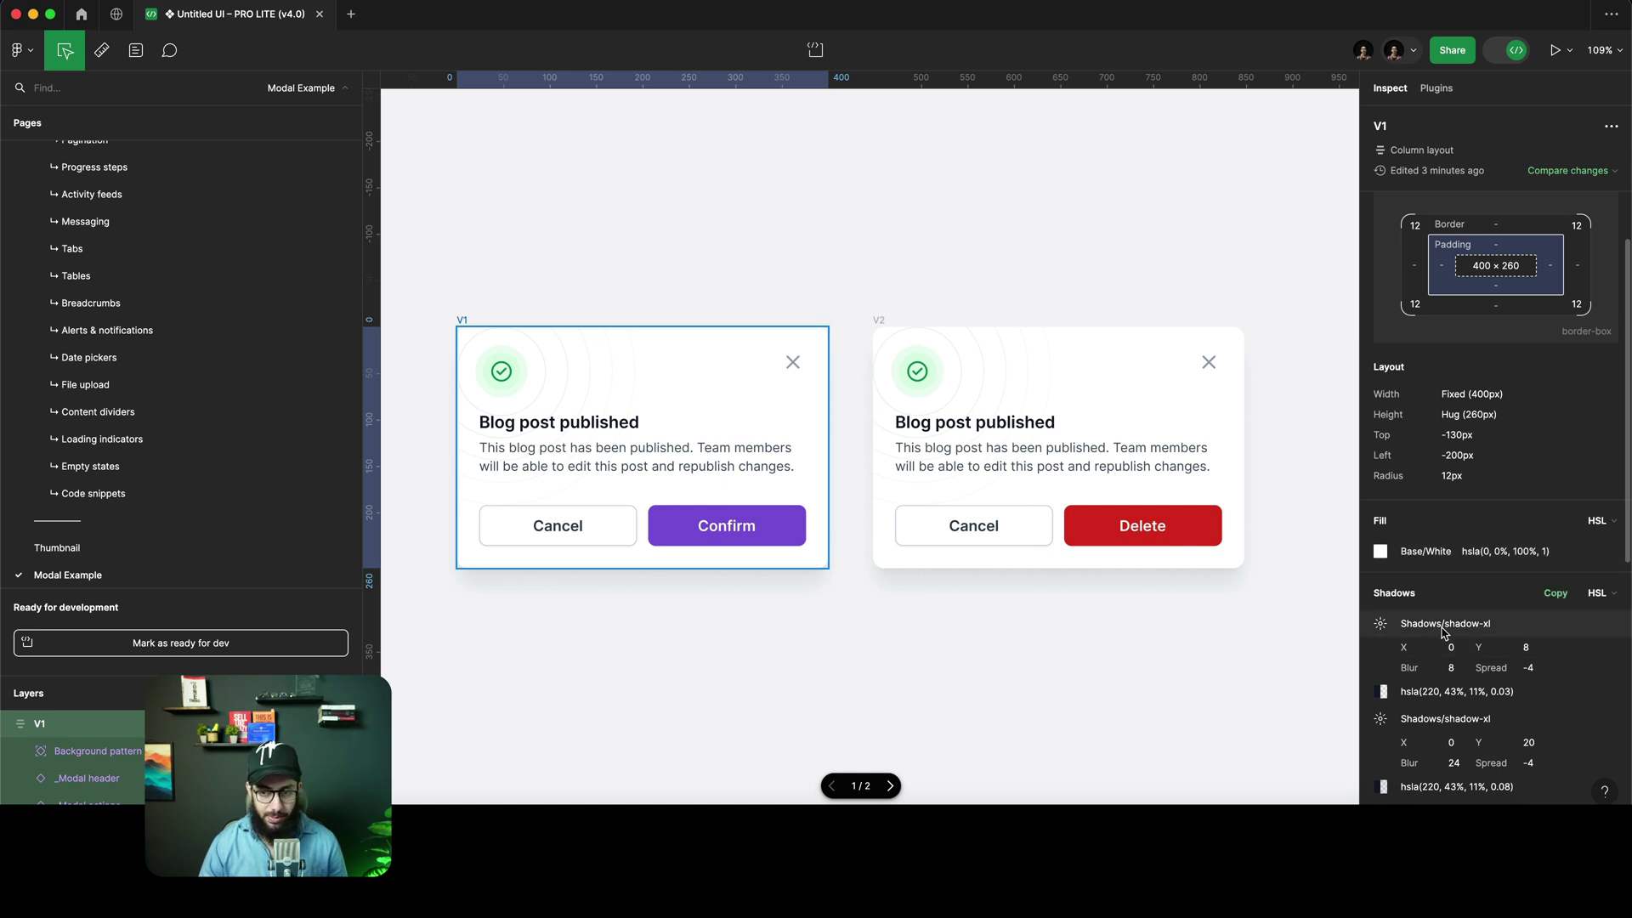
scroll(1445, 595, "down", 3)
scroll(1412, 519, "down", 4)
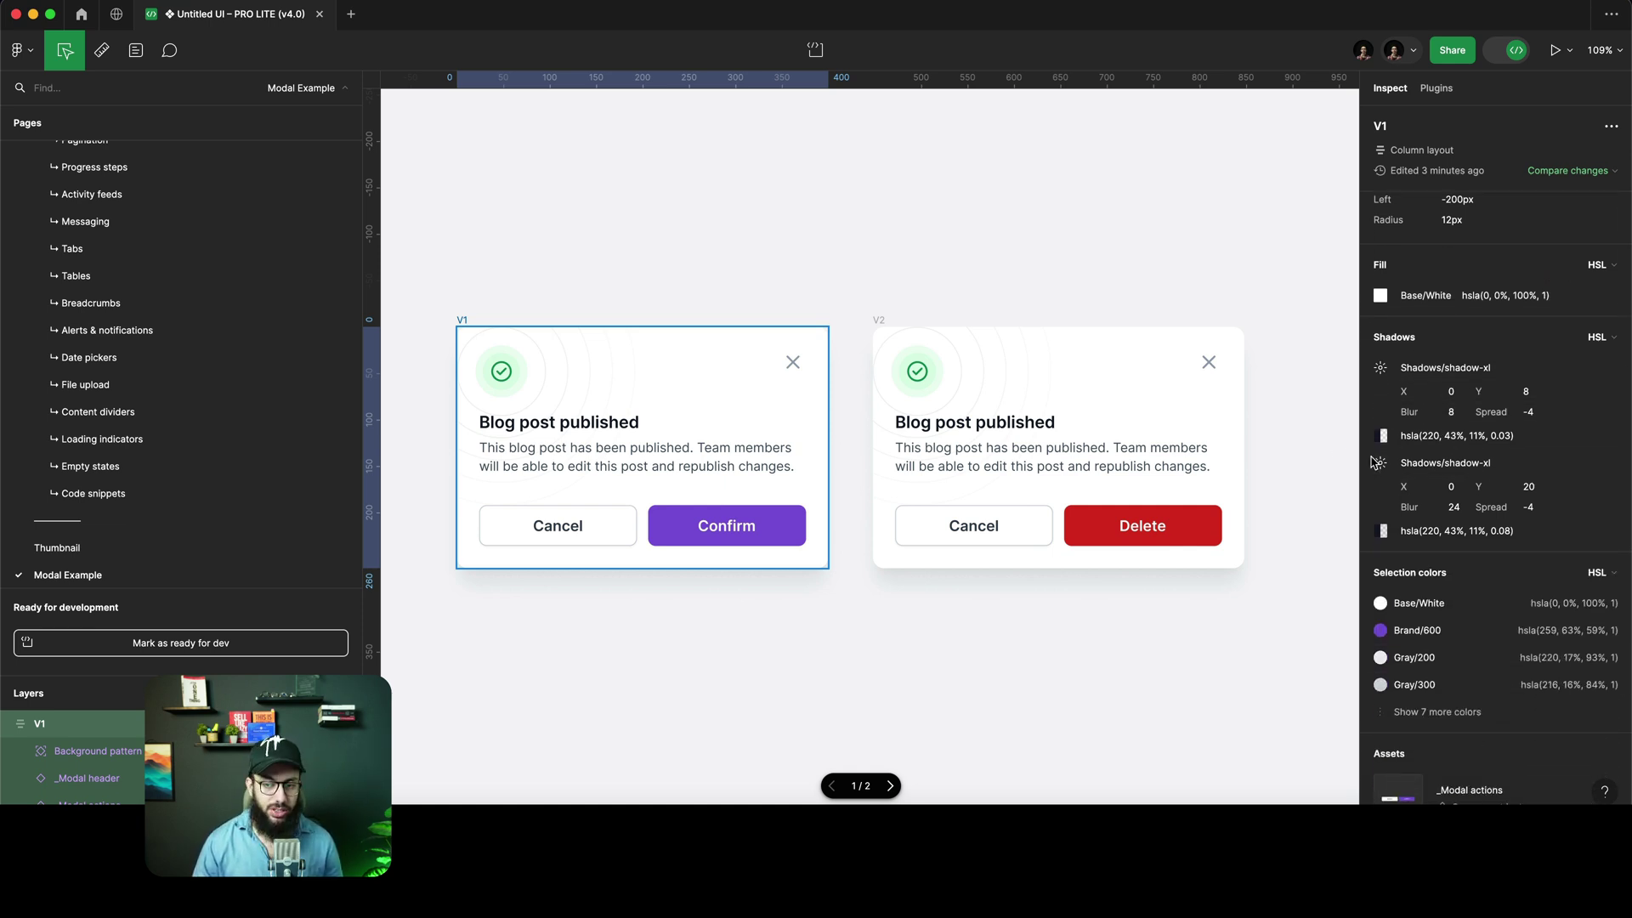
scroll(1446, 578, "down", 4)
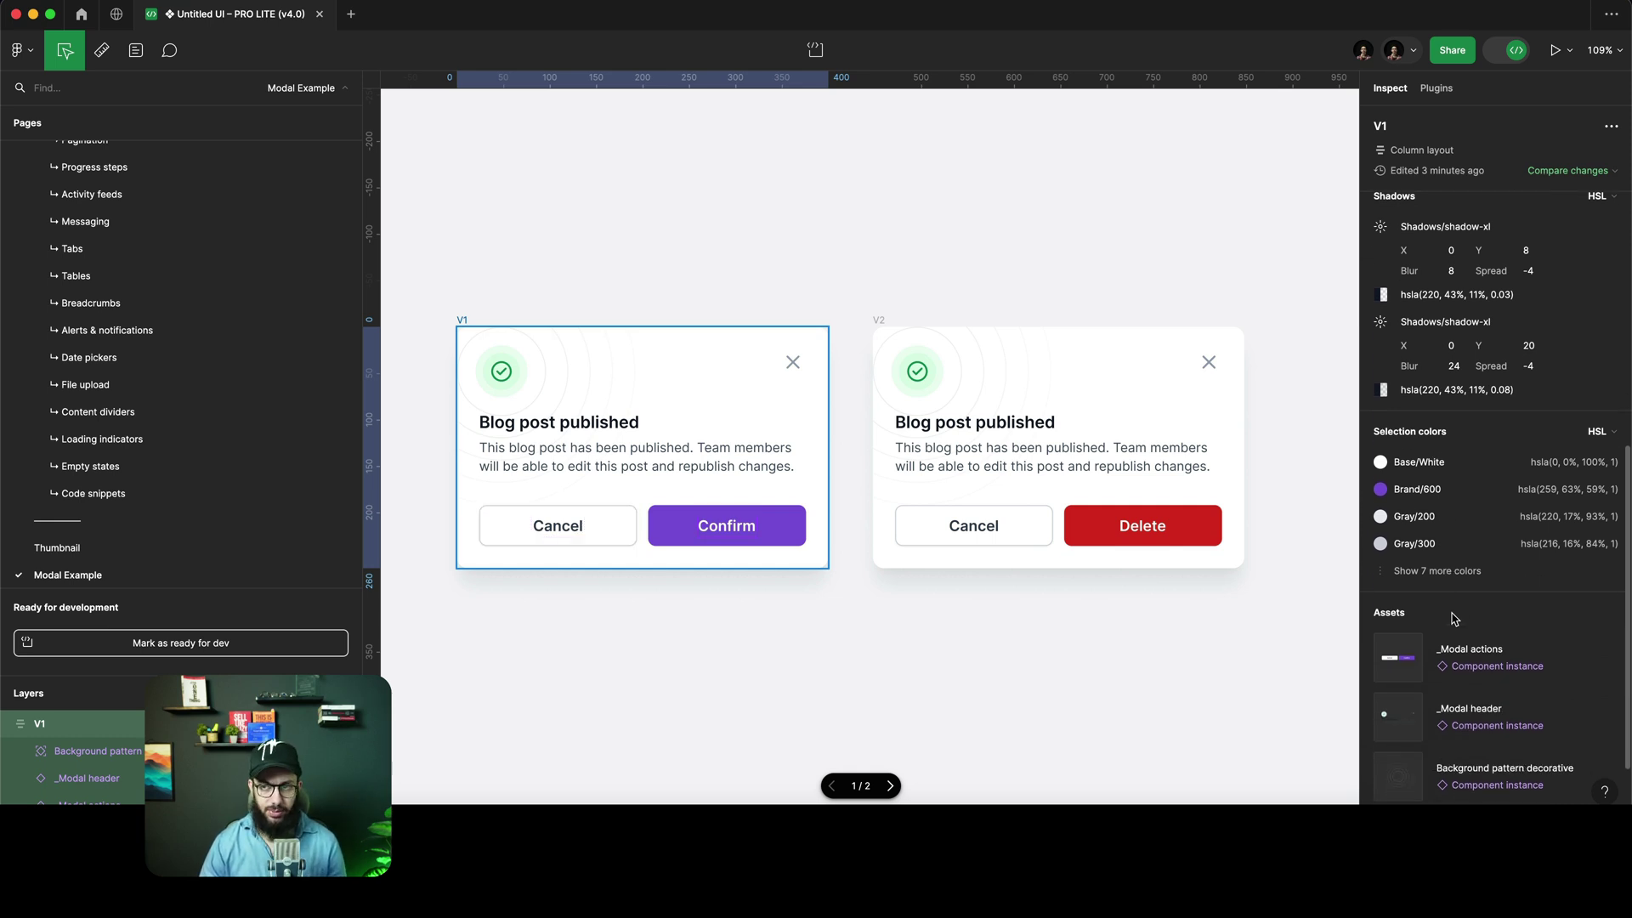
mouse_move(1404, 665)
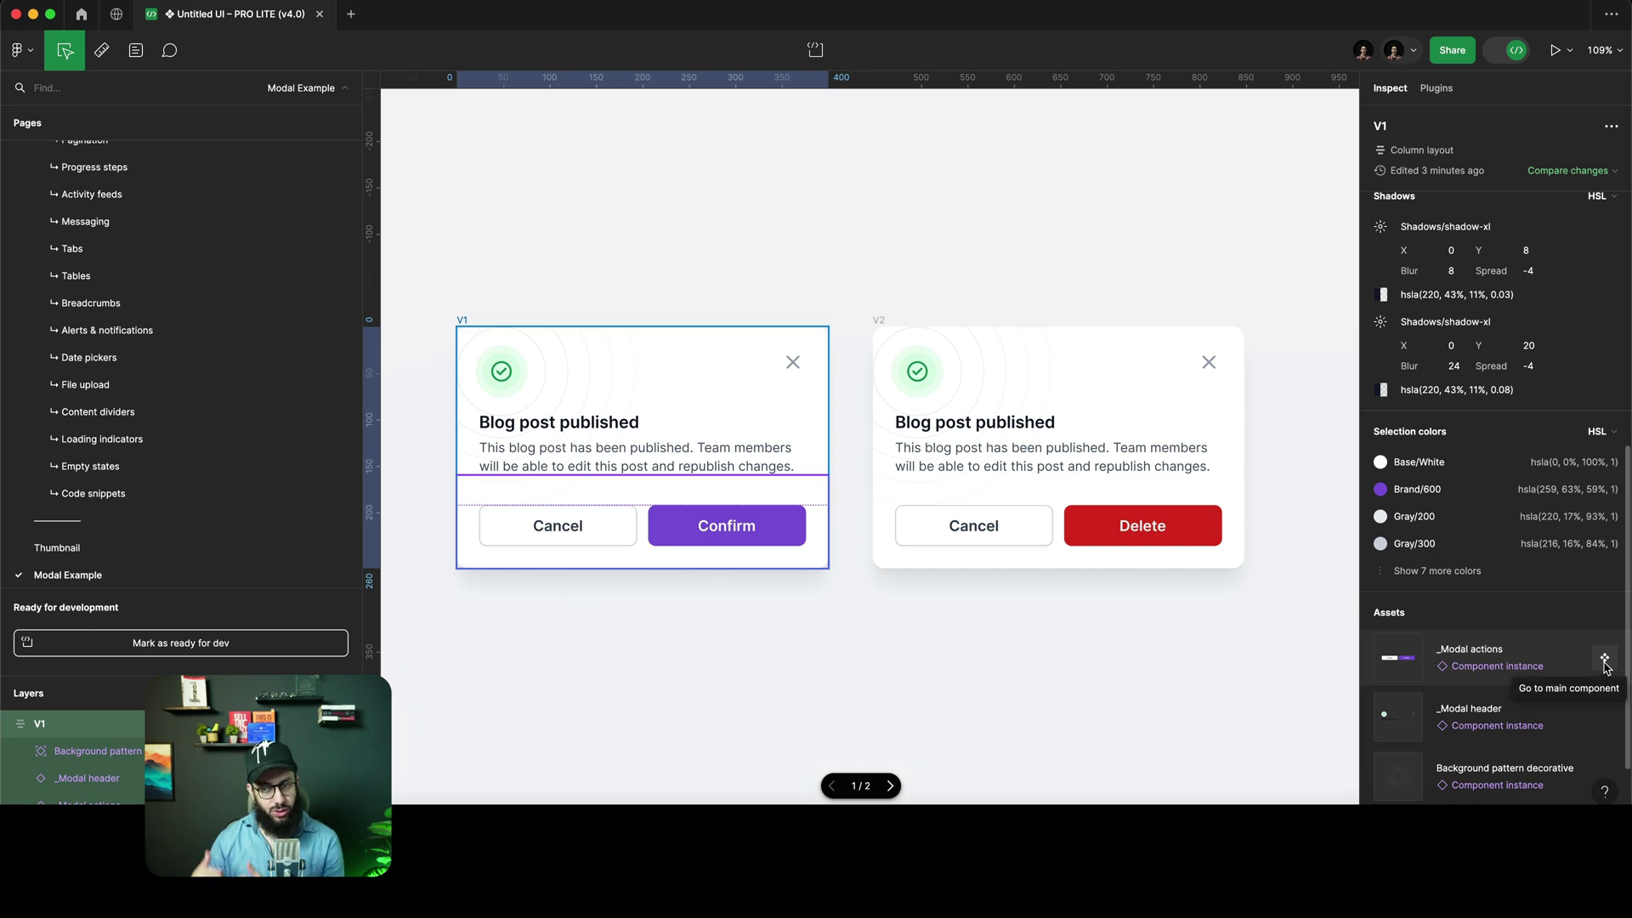
scroll(1462, 383, "up", 6)
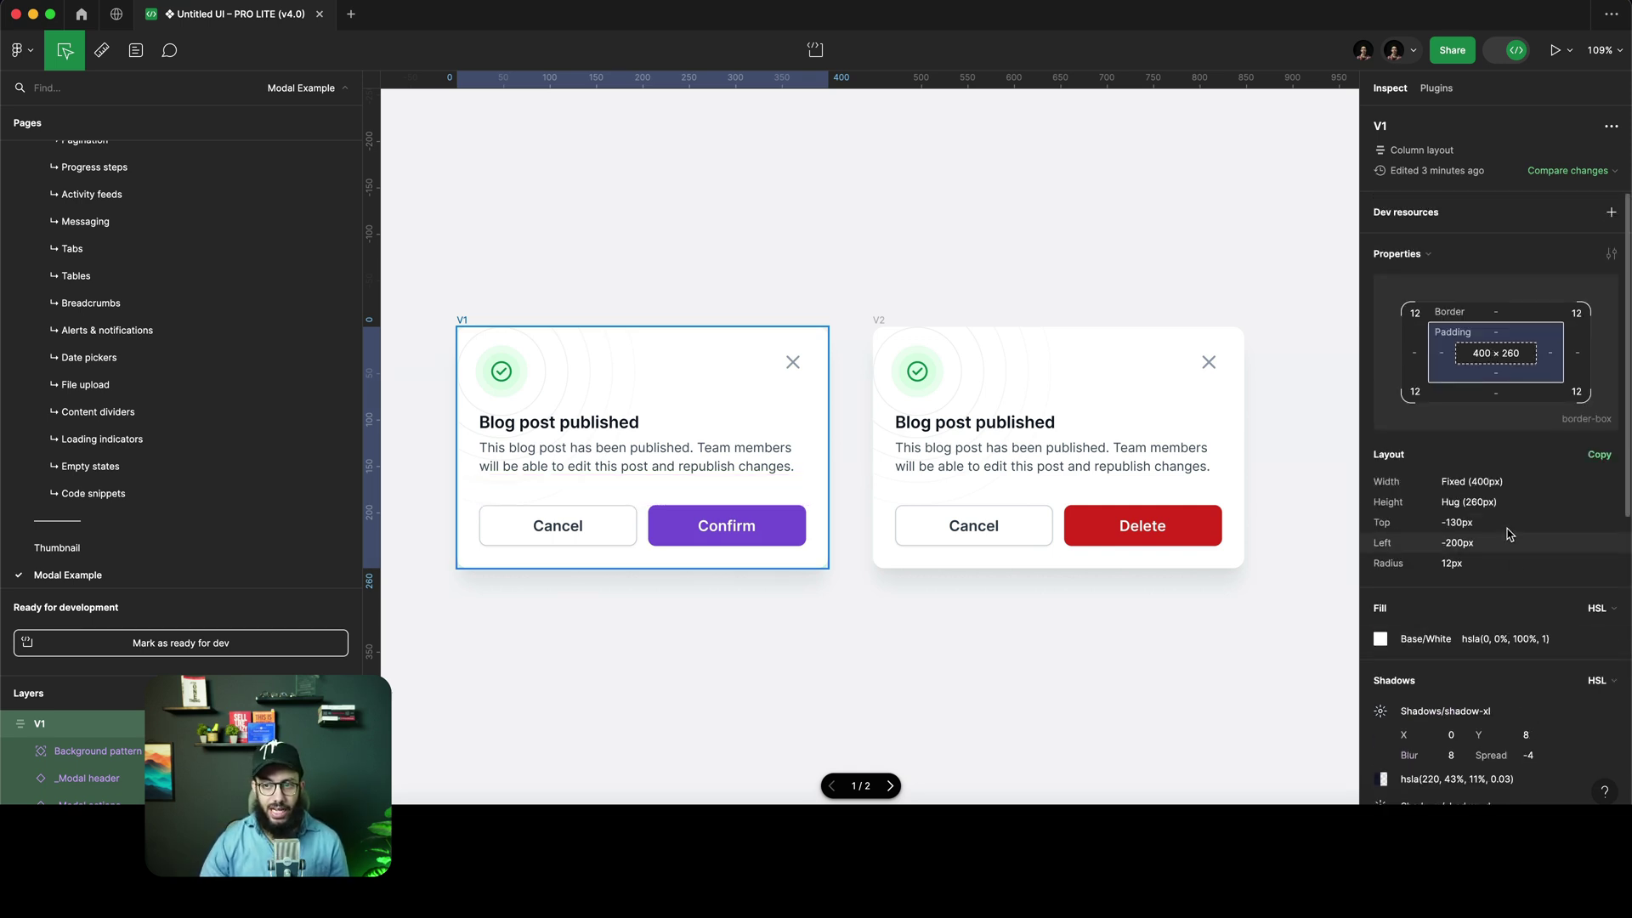
Change the V1 modal's inspection view from properties to code
left_click(1414, 252)
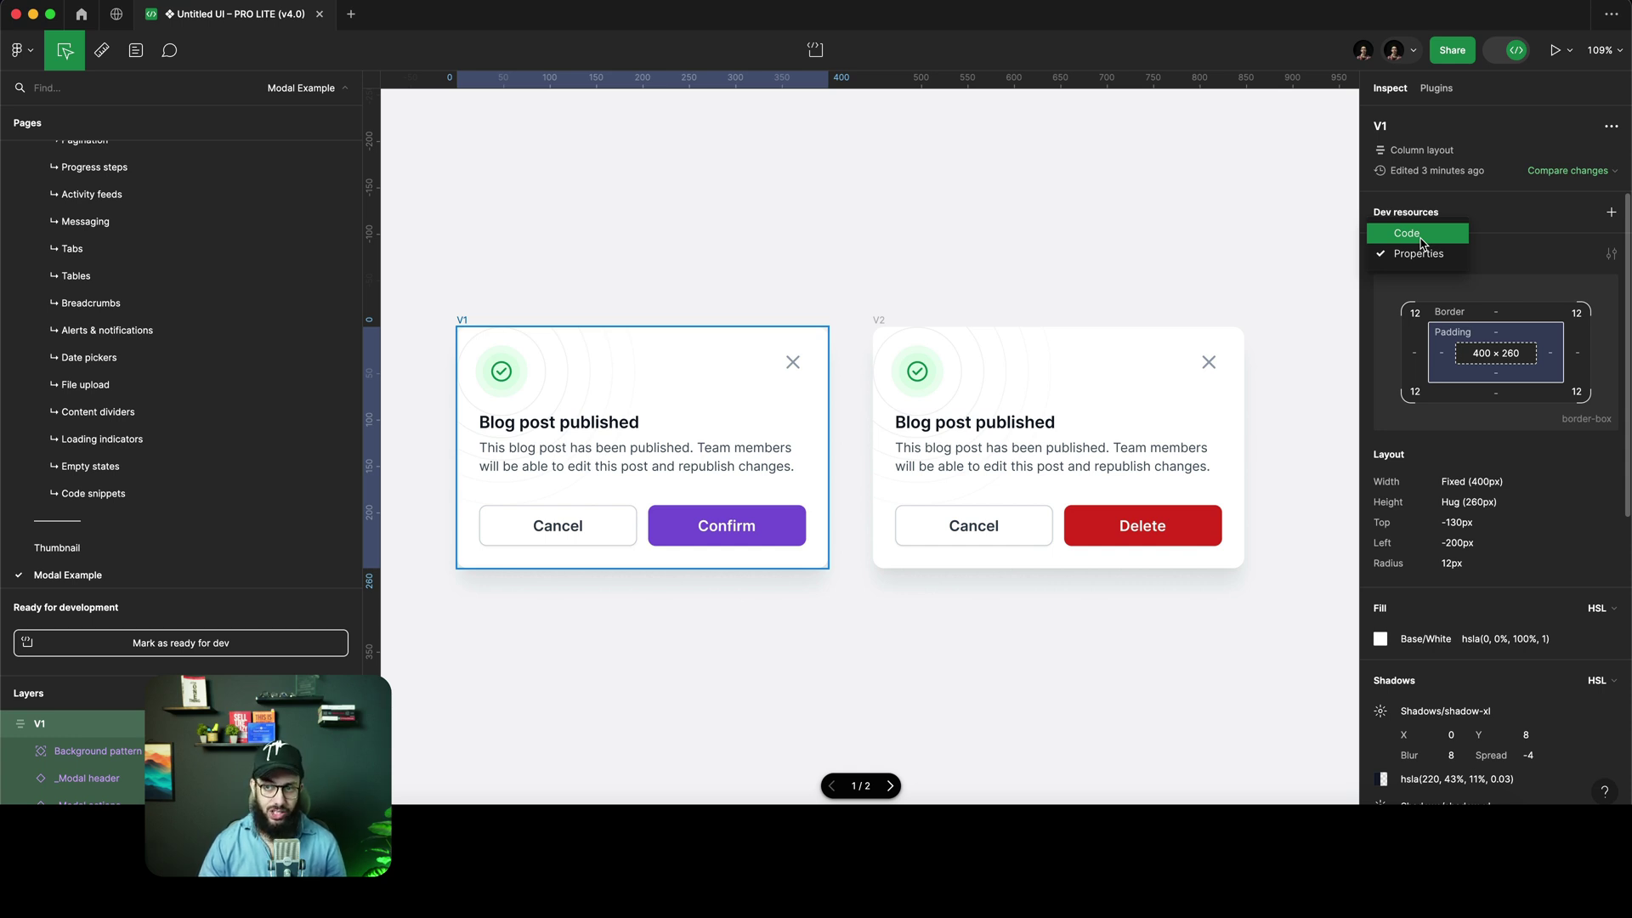
left_click(1413, 234)
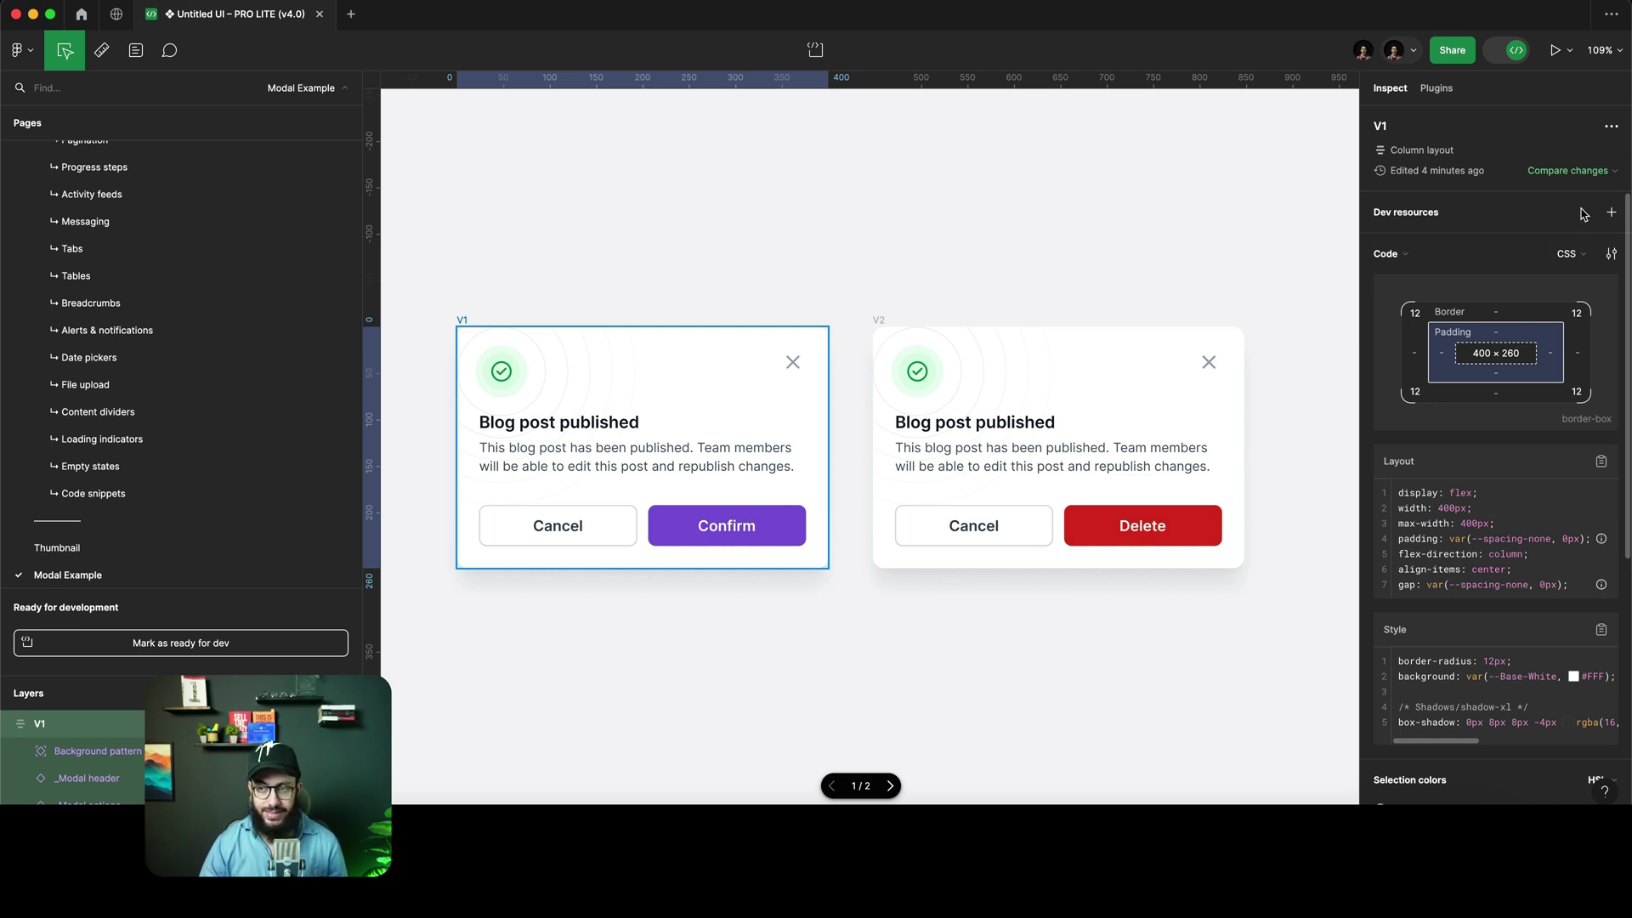
Preview the V1 modal's code in iOS SwiftUI and Android Compose, and set the language back to CSS
left_click(1570, 253)
mouse_move(1521, 313)
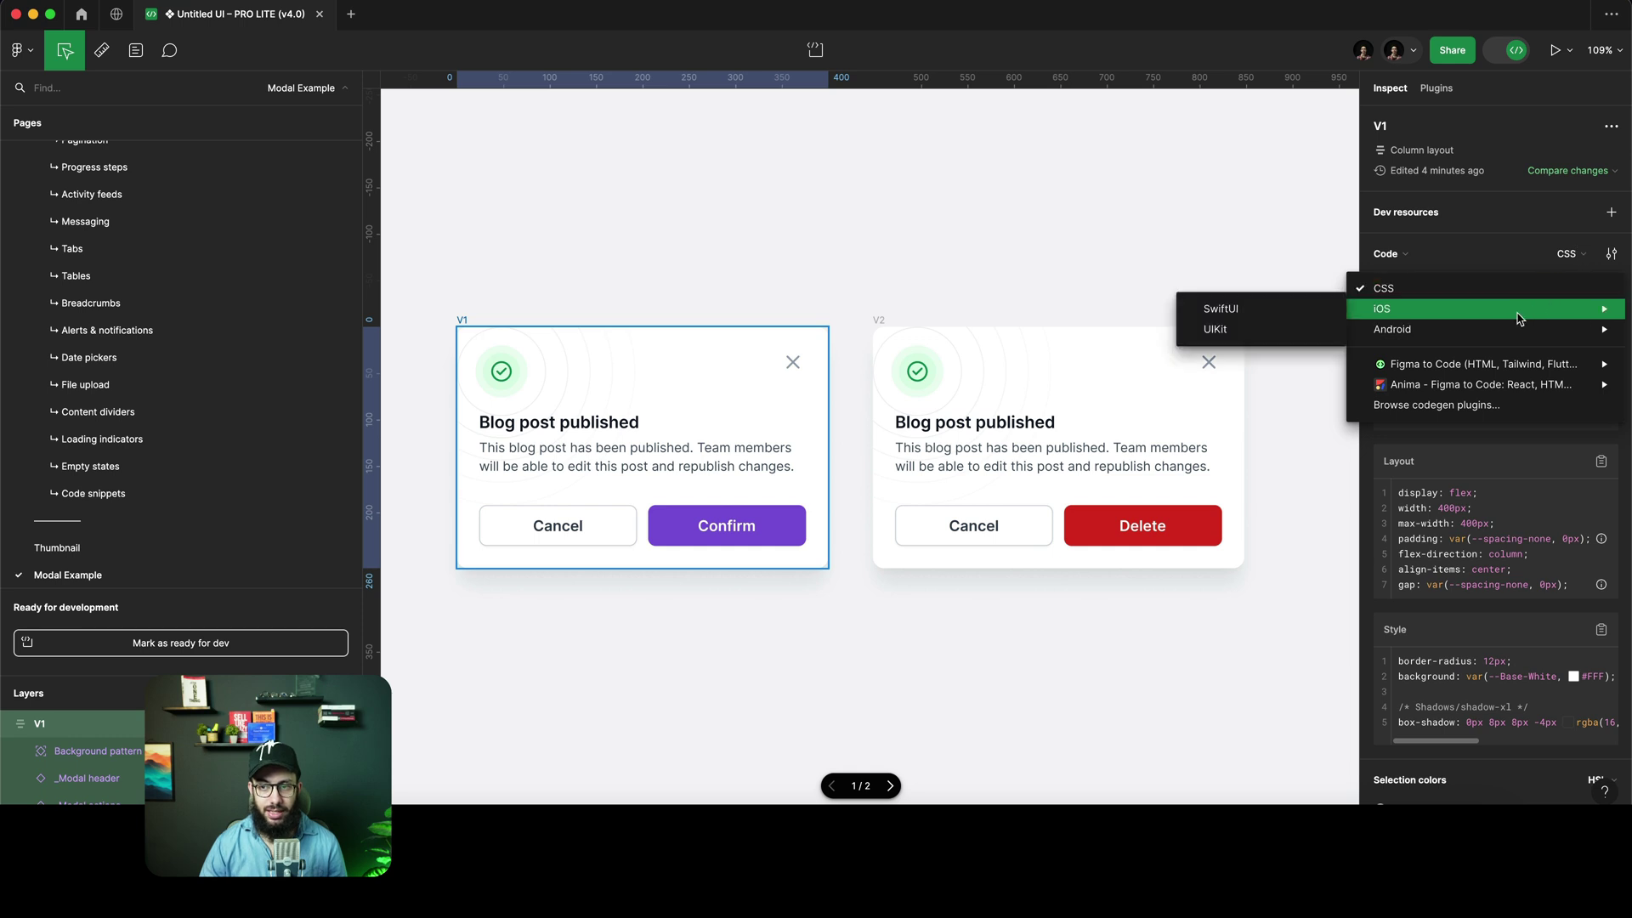
left_click(1250, 312)
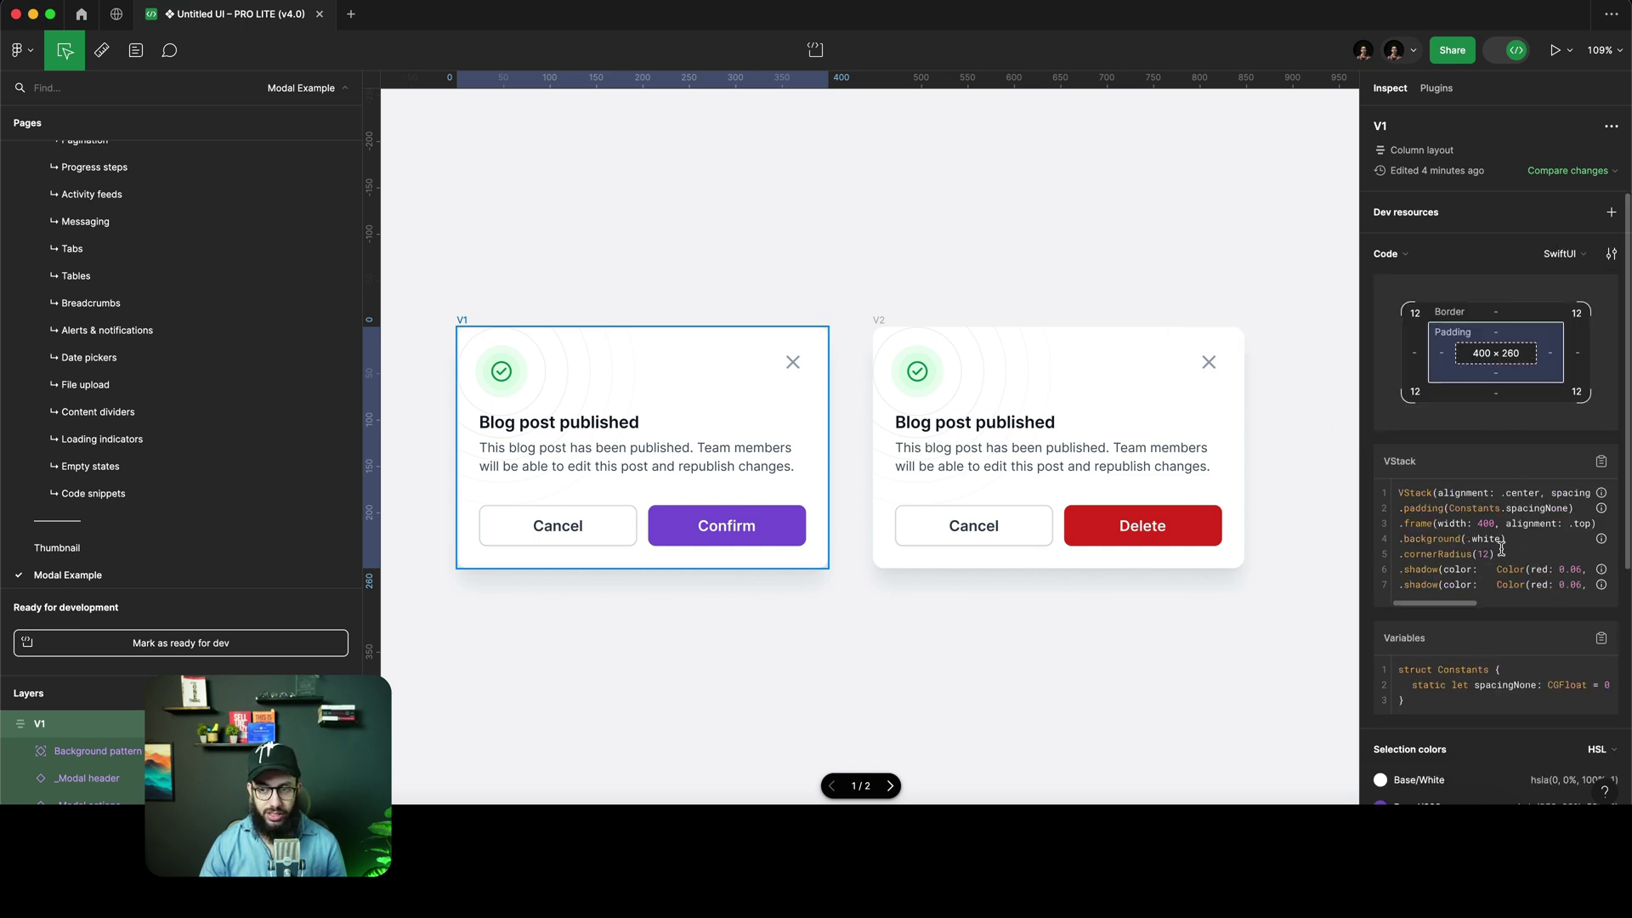
left_click(1560, 254)
mouse_move(1453, 330)
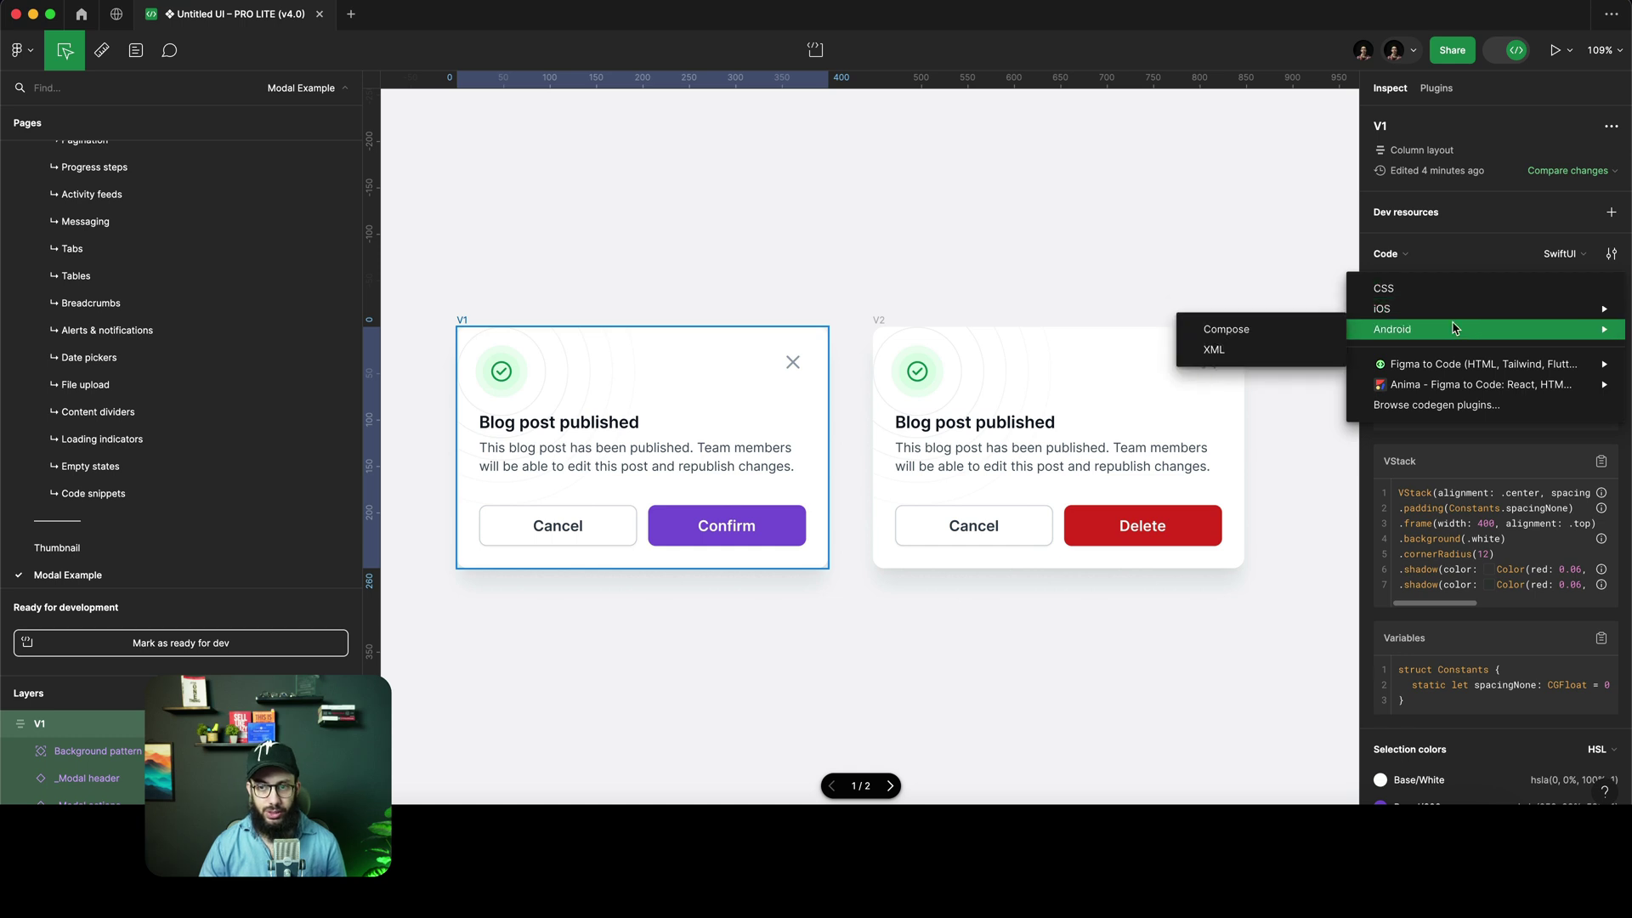
left_click(1280, 333)
left_click(1552, 255)
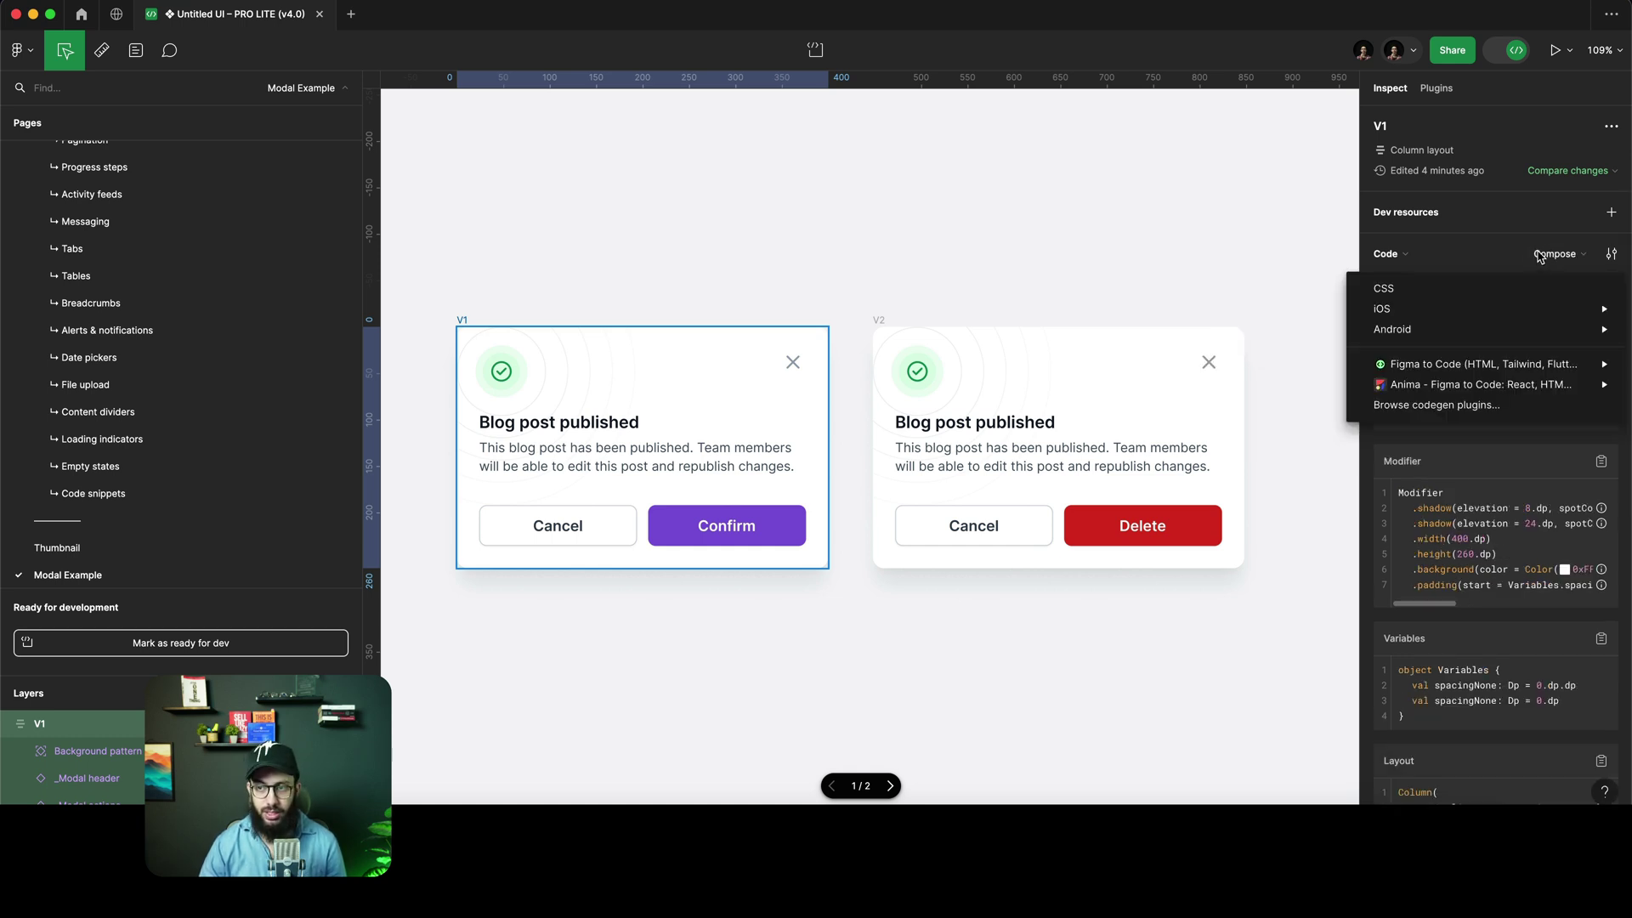
left_click(1481, 284)
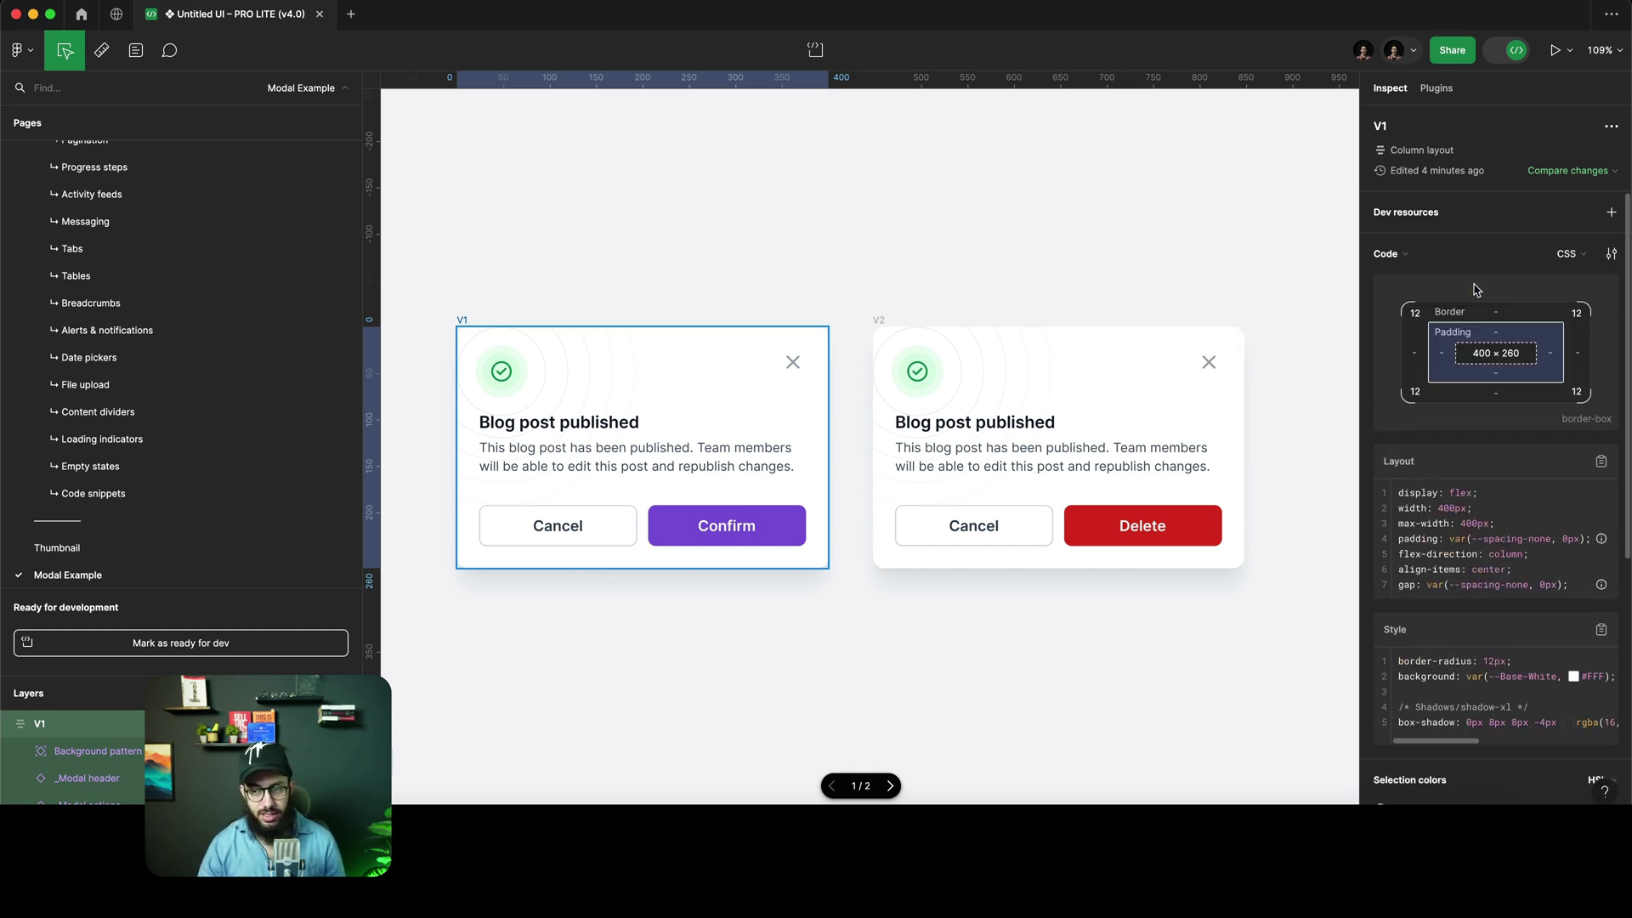
Set the code unit to rem and examine the V1 modal's CSS layout and style code
left_click(1608, 257)
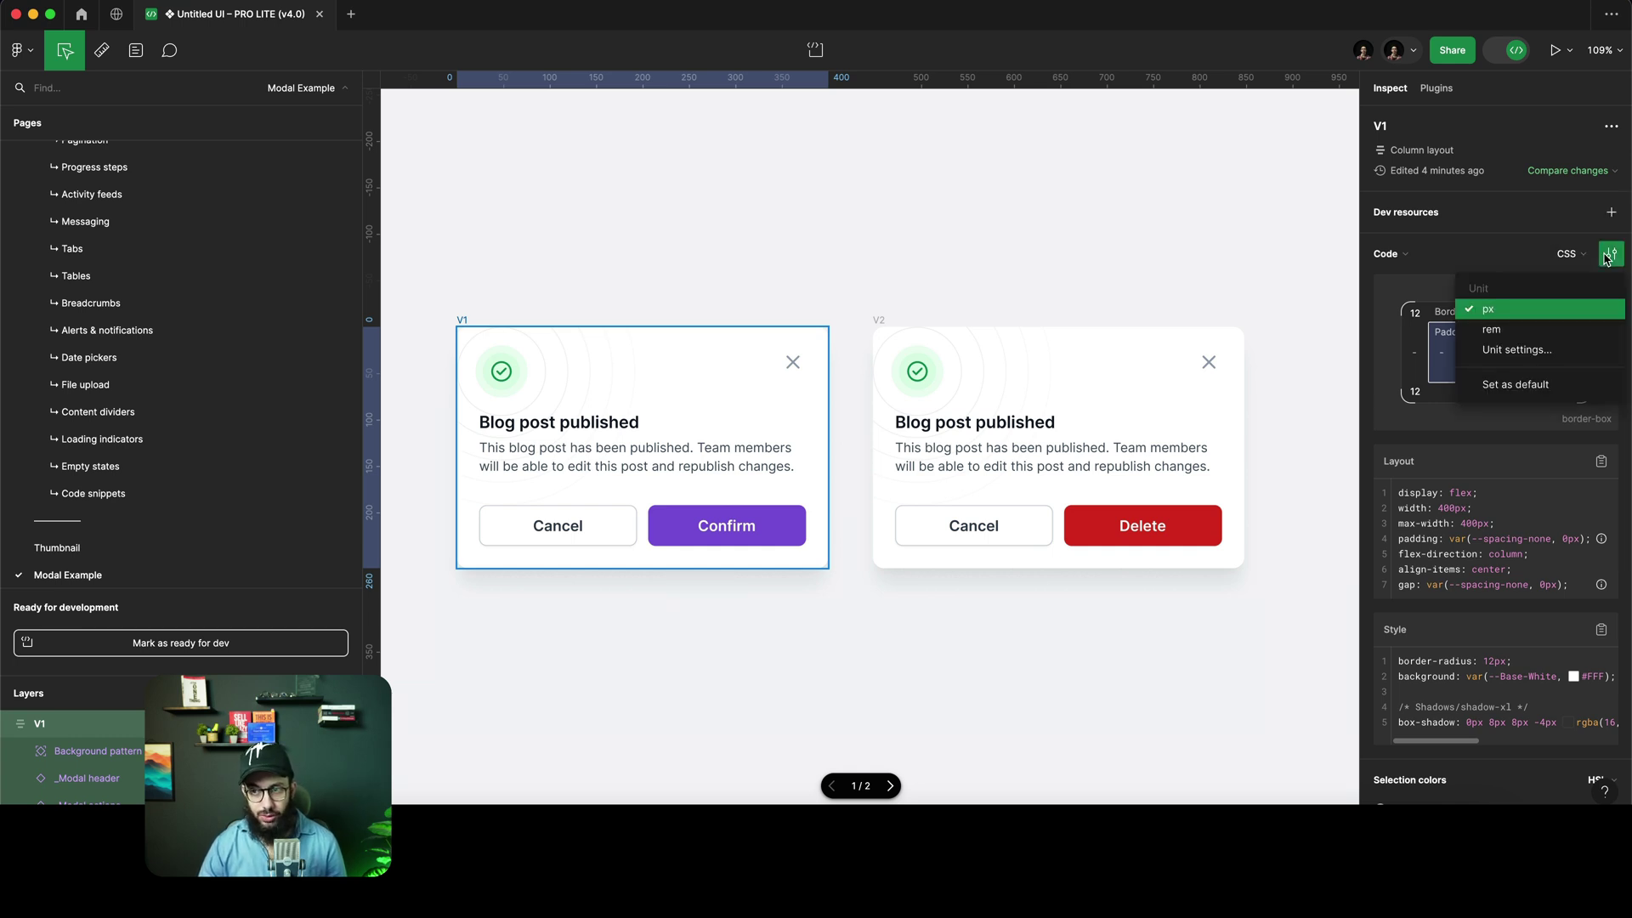
left_click(1518, 330)
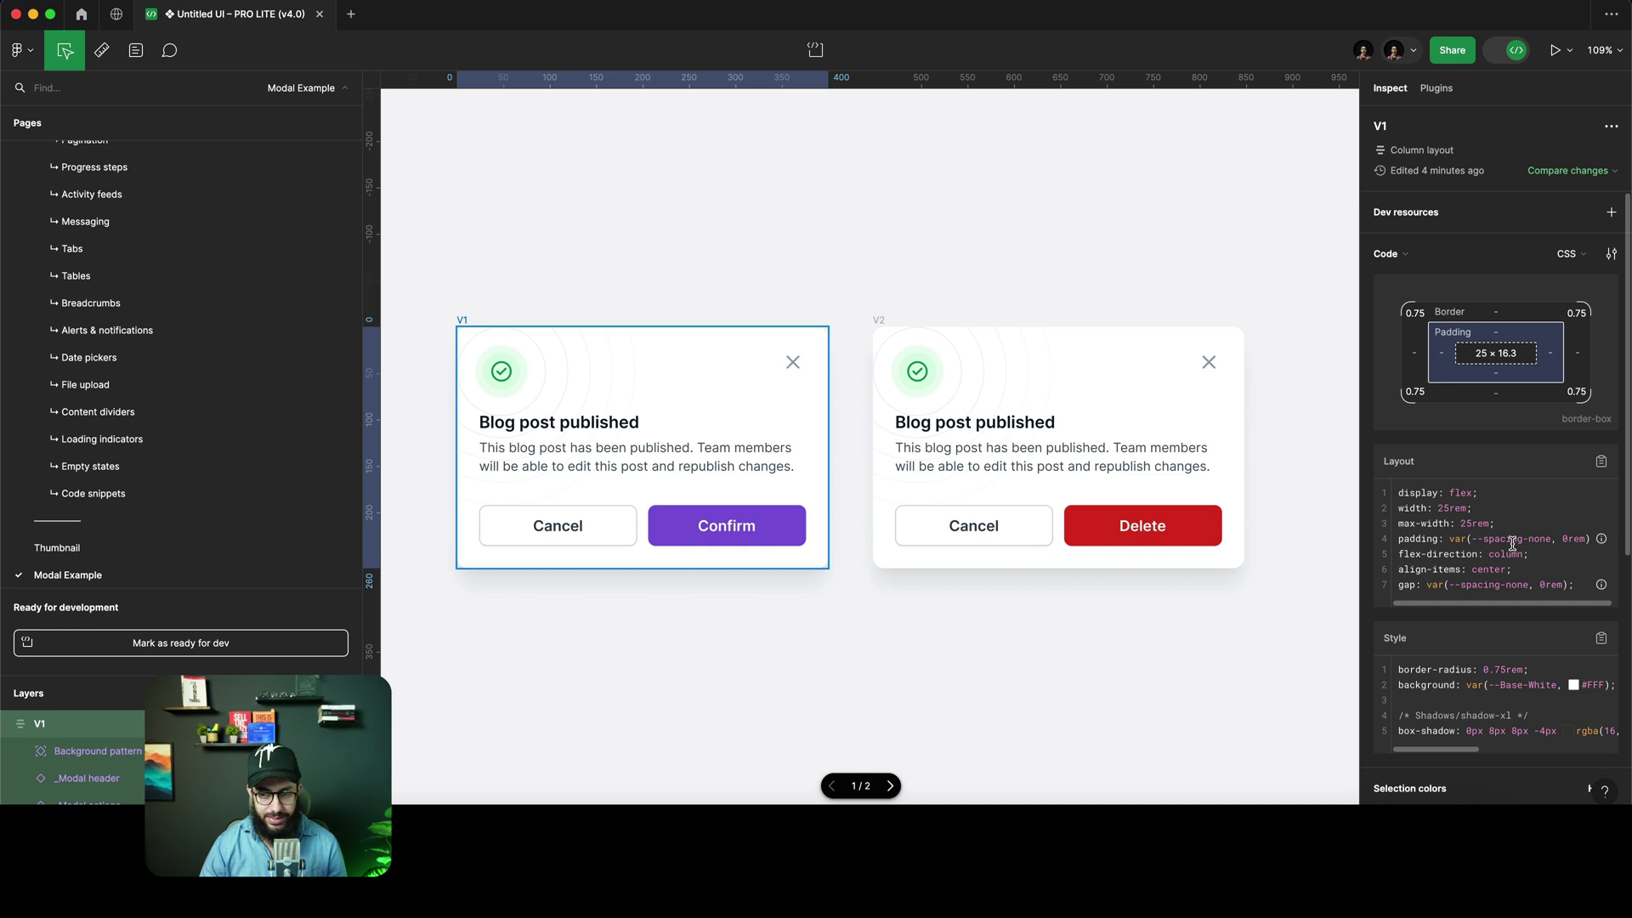
scroll(1512, 544, "down", 3)
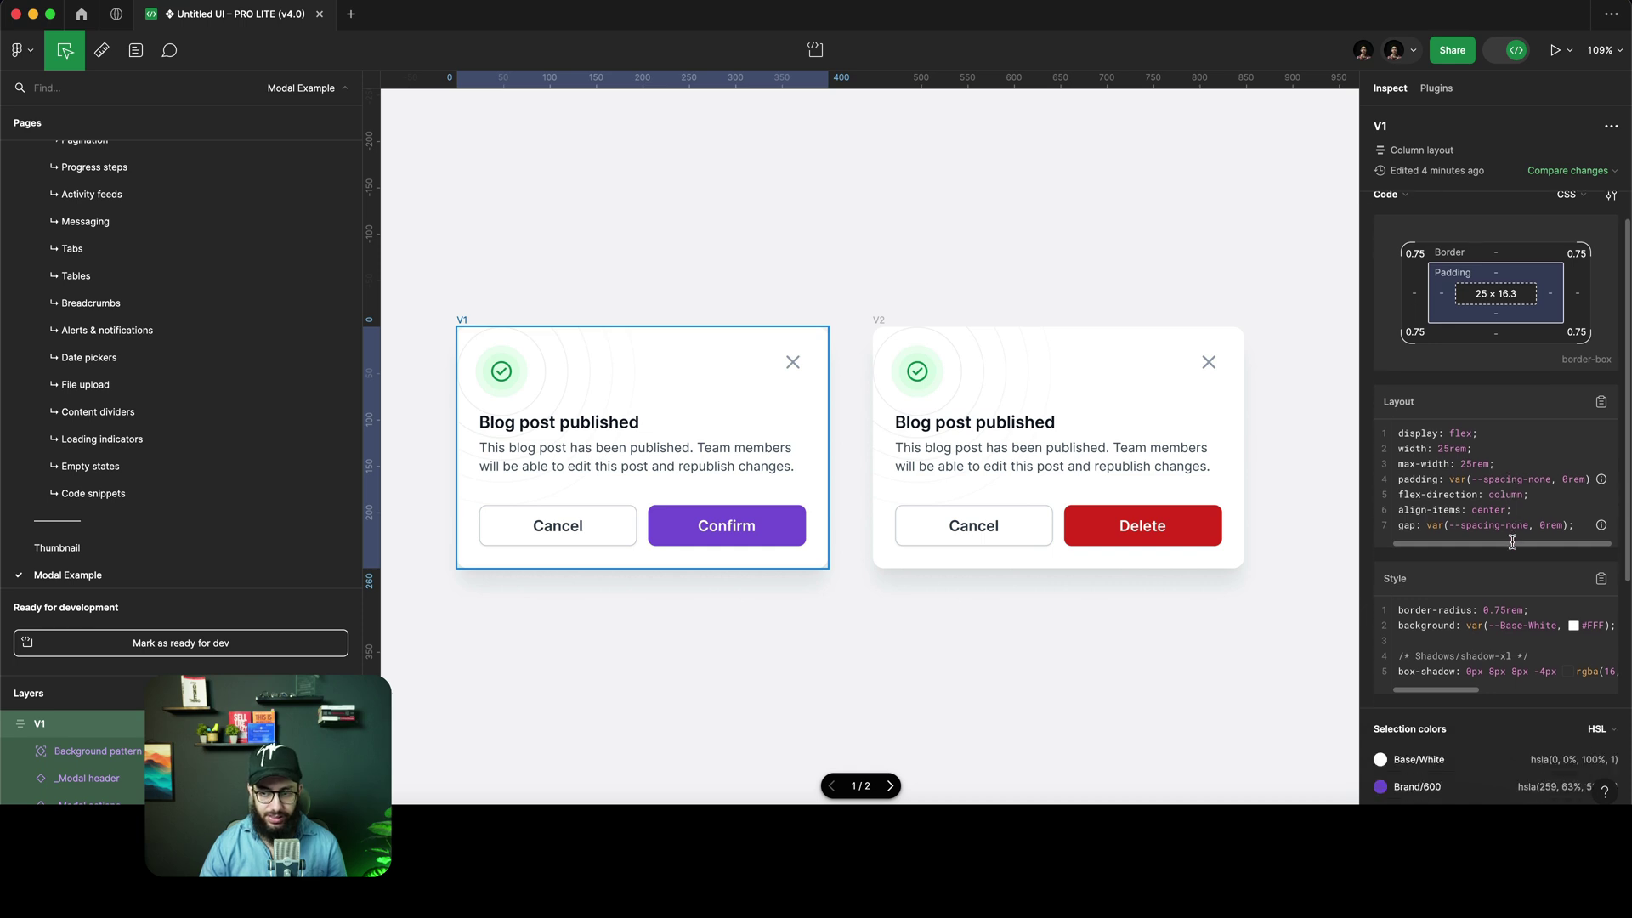
Select the Confirm button in the V1 modal and open its component in the playground
left_click(678, 525)
left_click(678, 527)
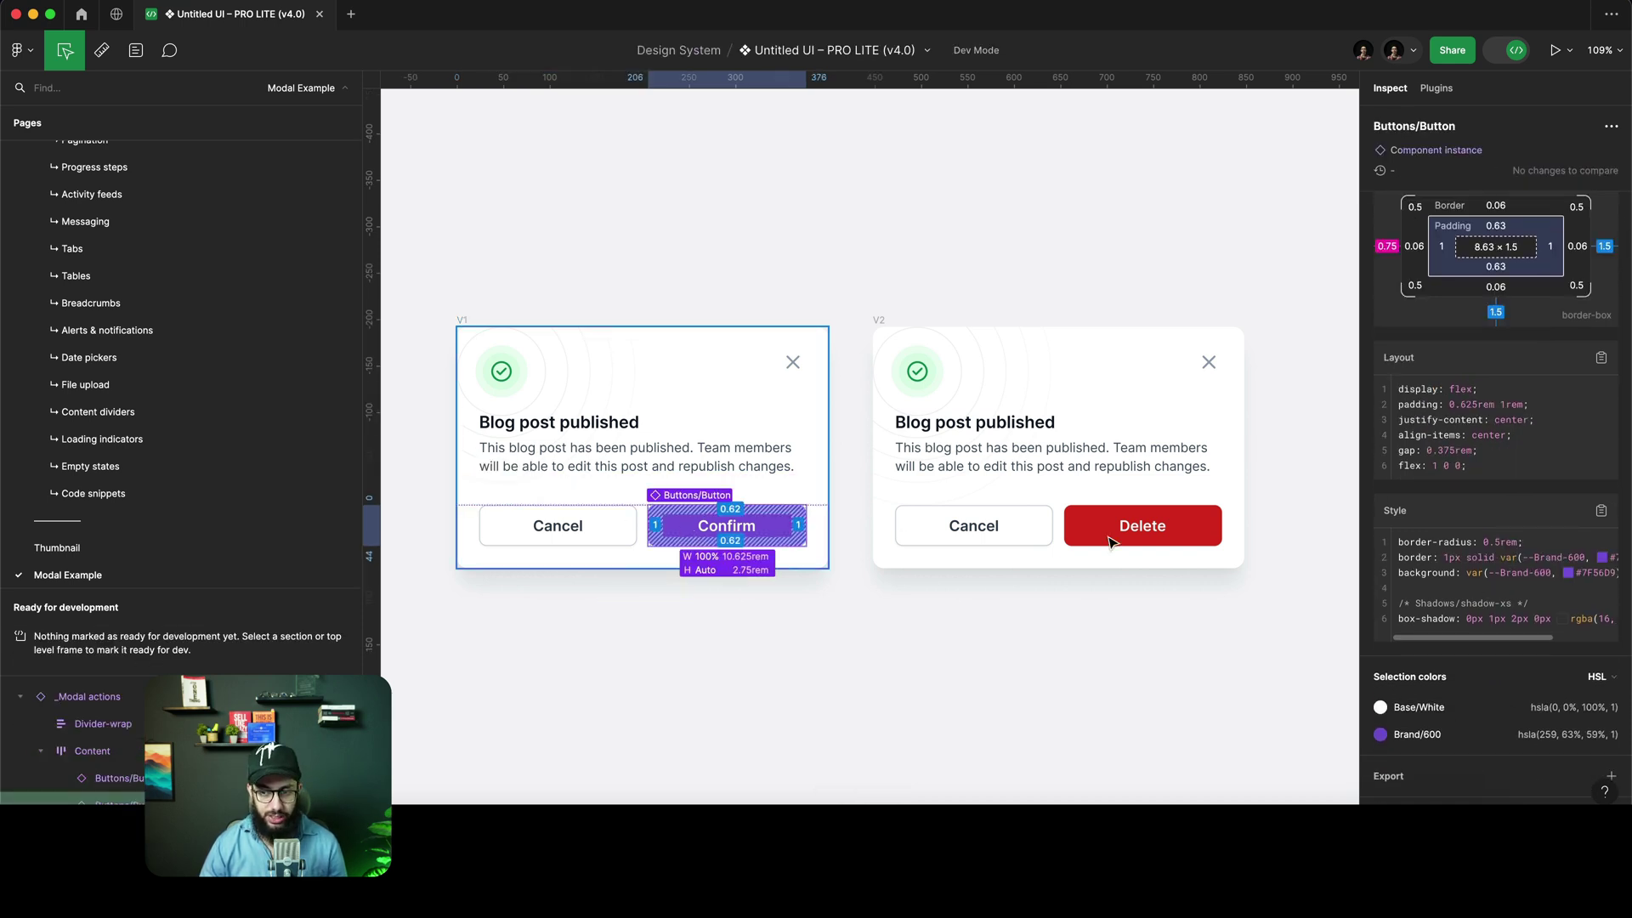
scroll(1530, 408, "up", 5)
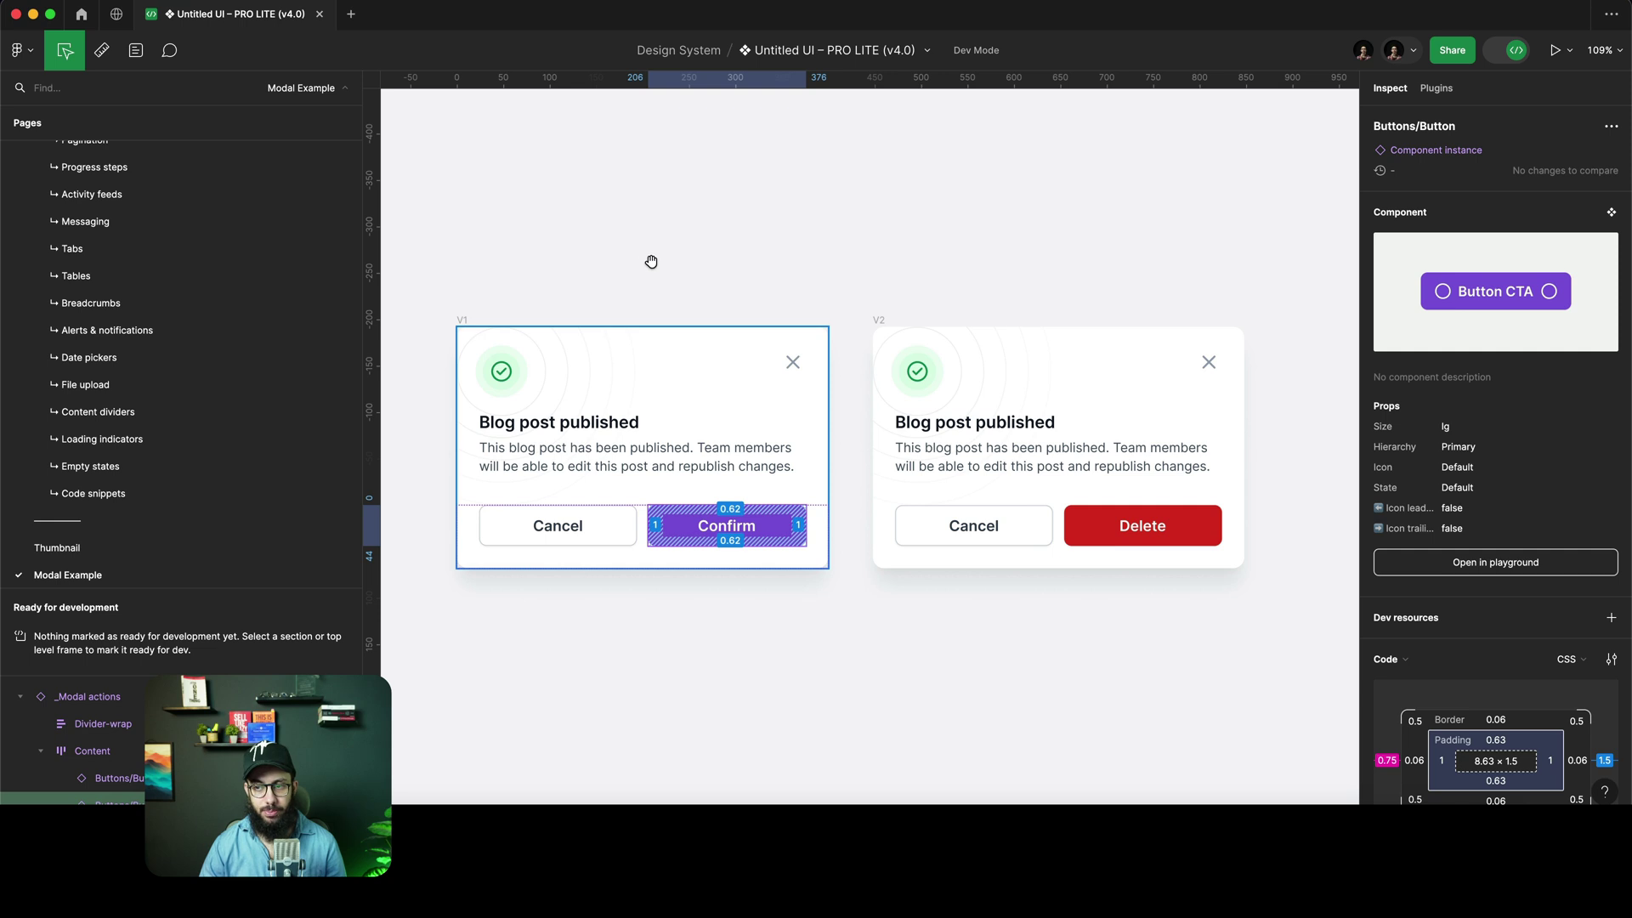
left_click(1454, 566)
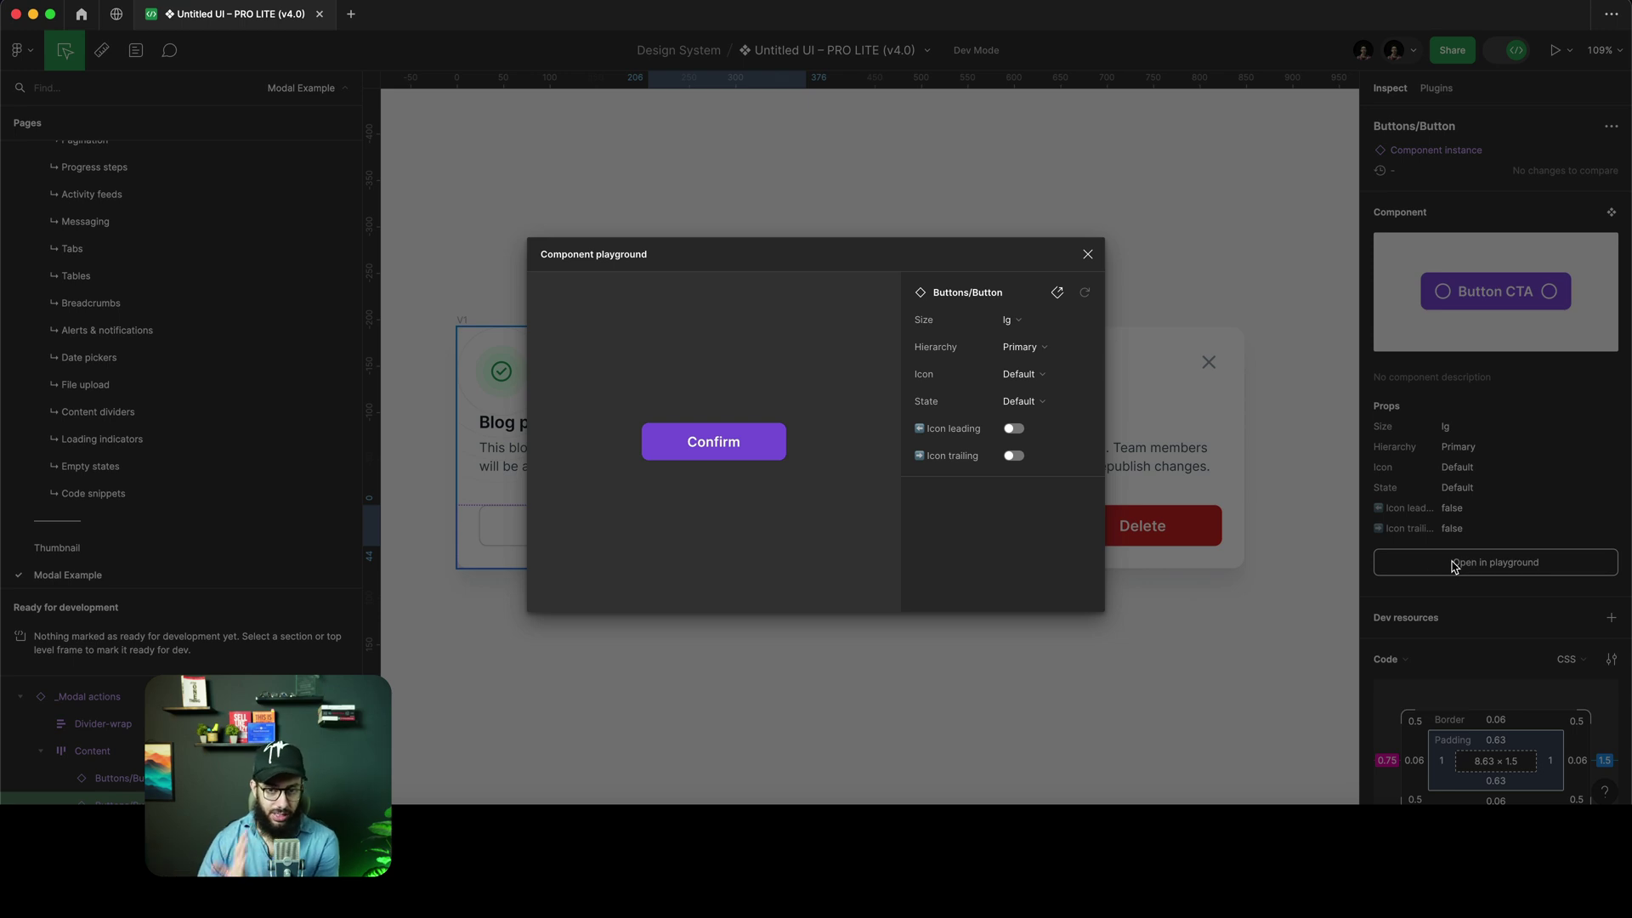
Review the Confirm button's size and hierarchy options, then preview its Dot leading icon variant and set the icon back to Default
left_click(1006, 320)
left_click(981, 387)
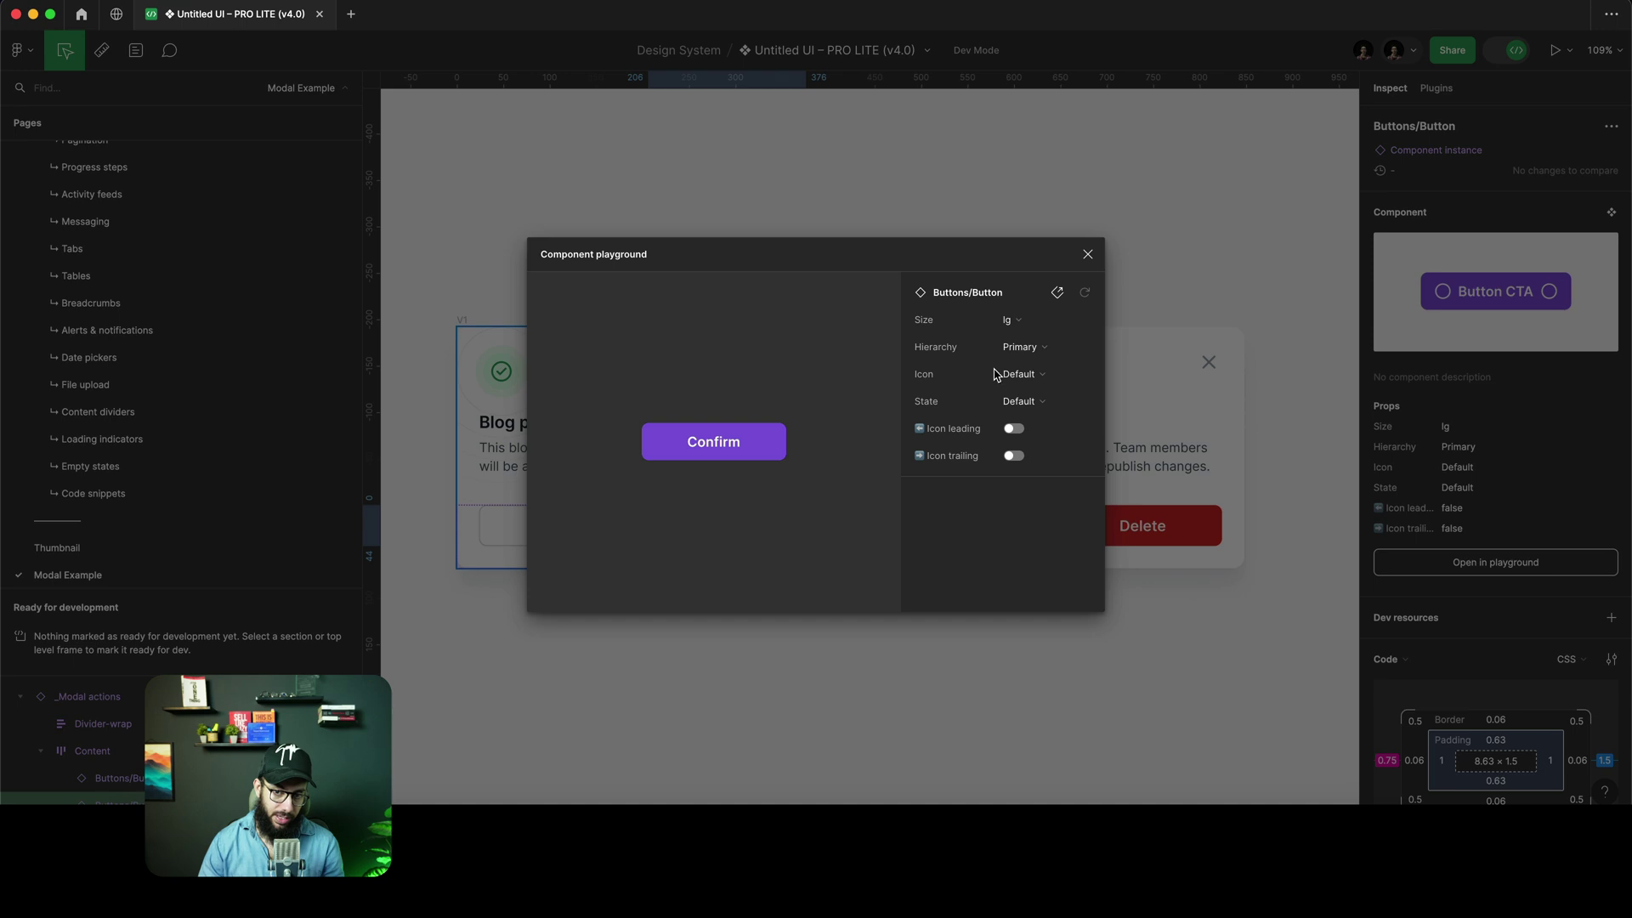
left_click(1028, 352)
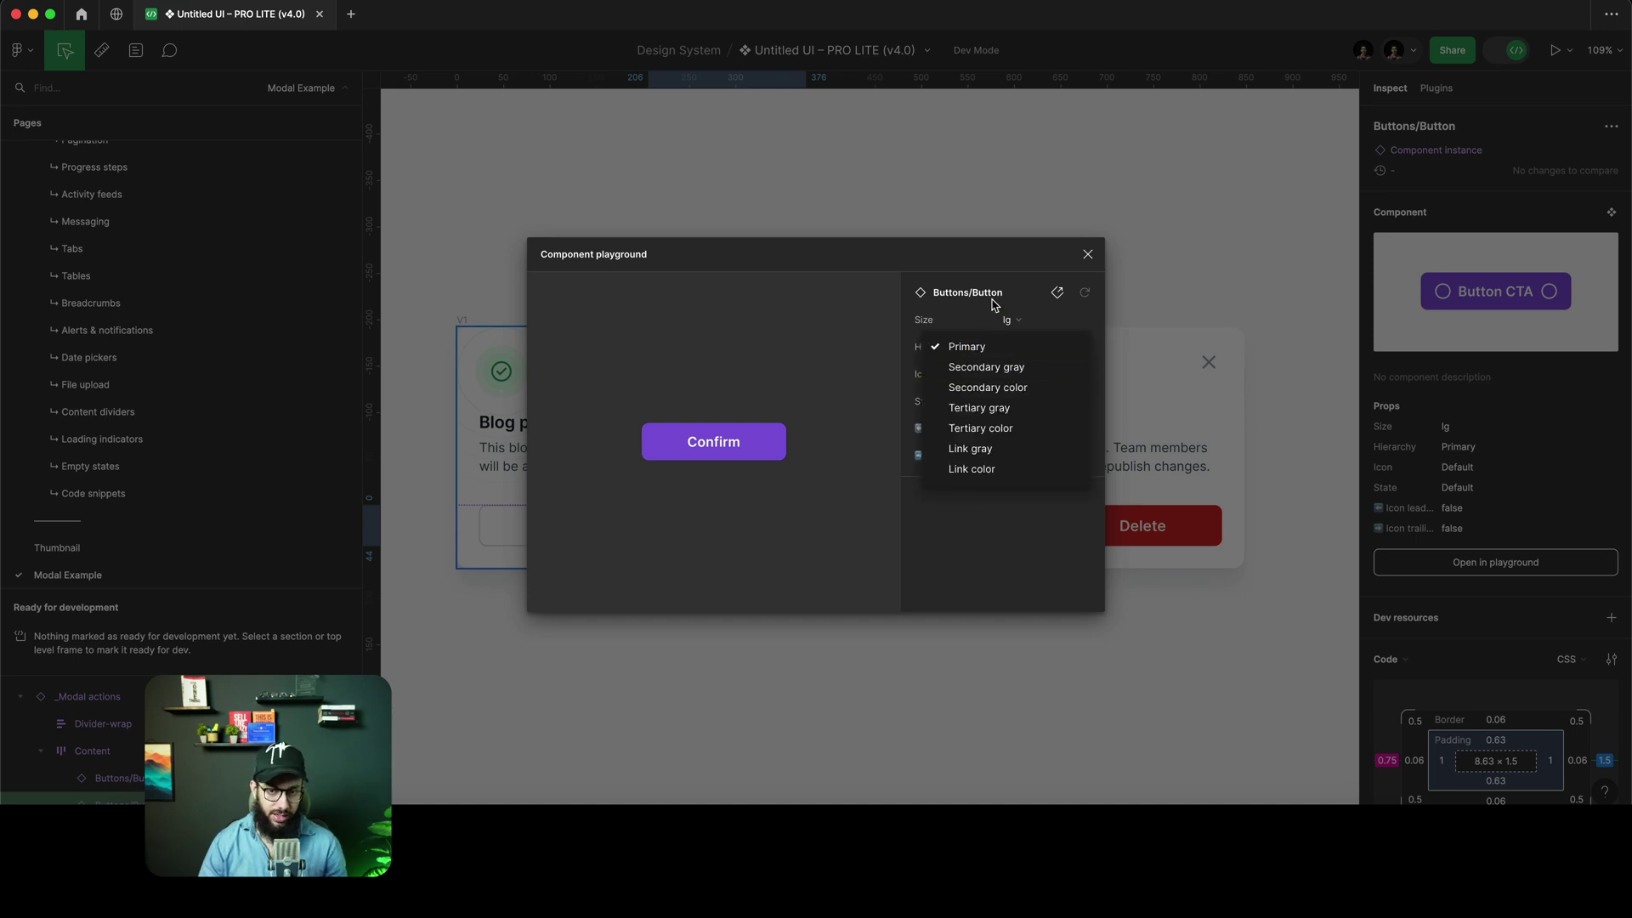
left_click(995, 310)
left_click(1021, 374)
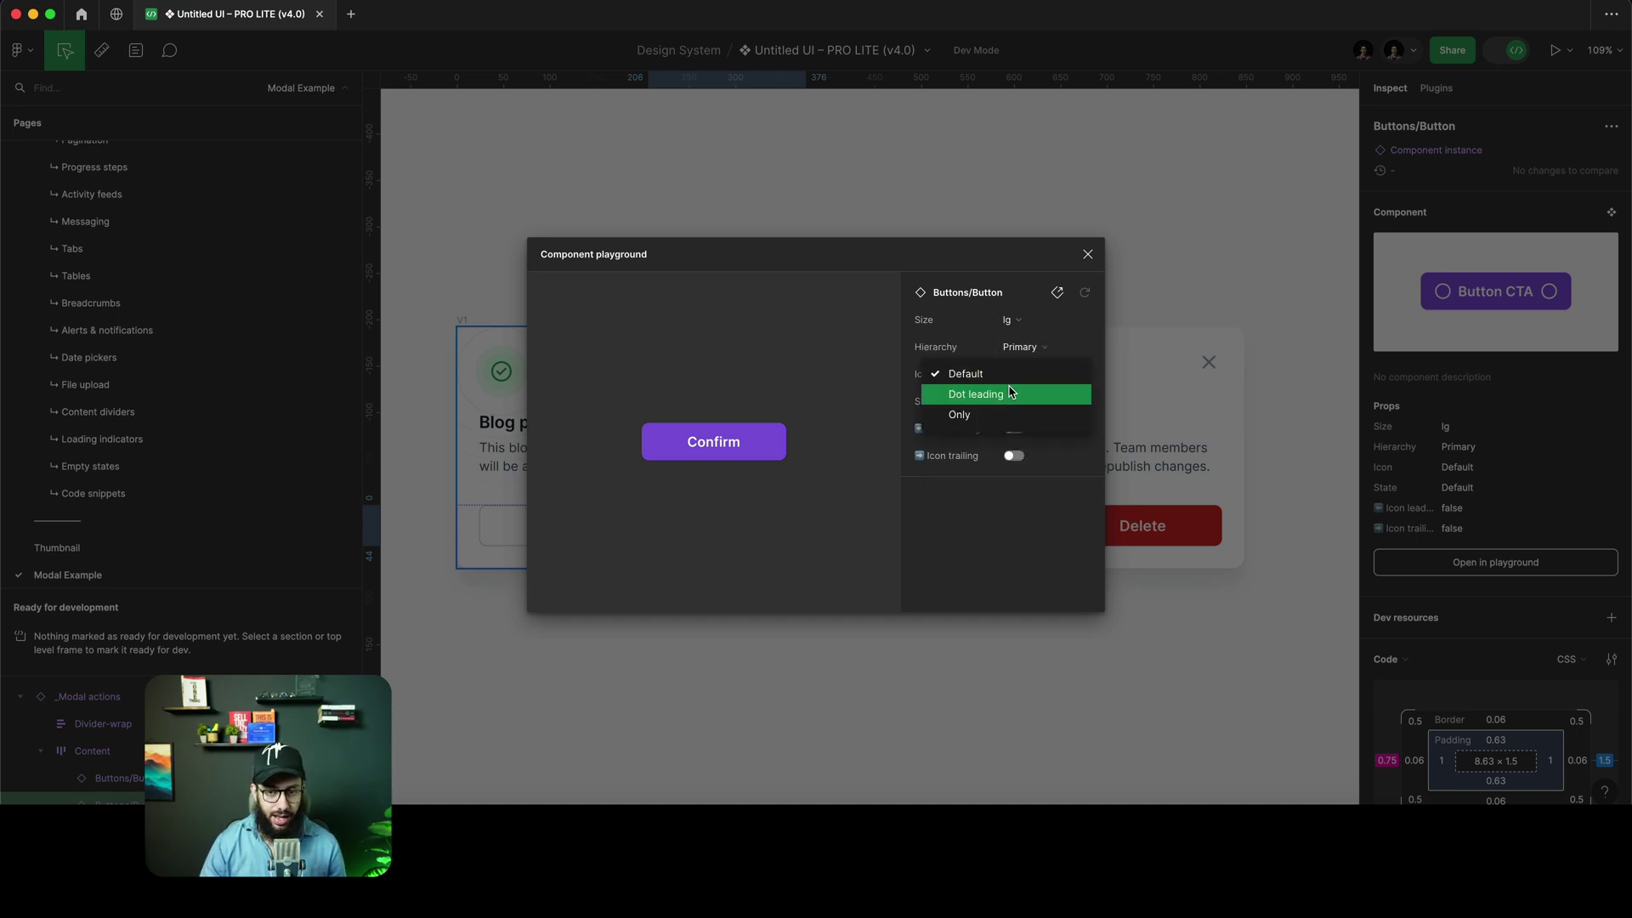
left_click(1012, 390)
left_click(1039, 367)
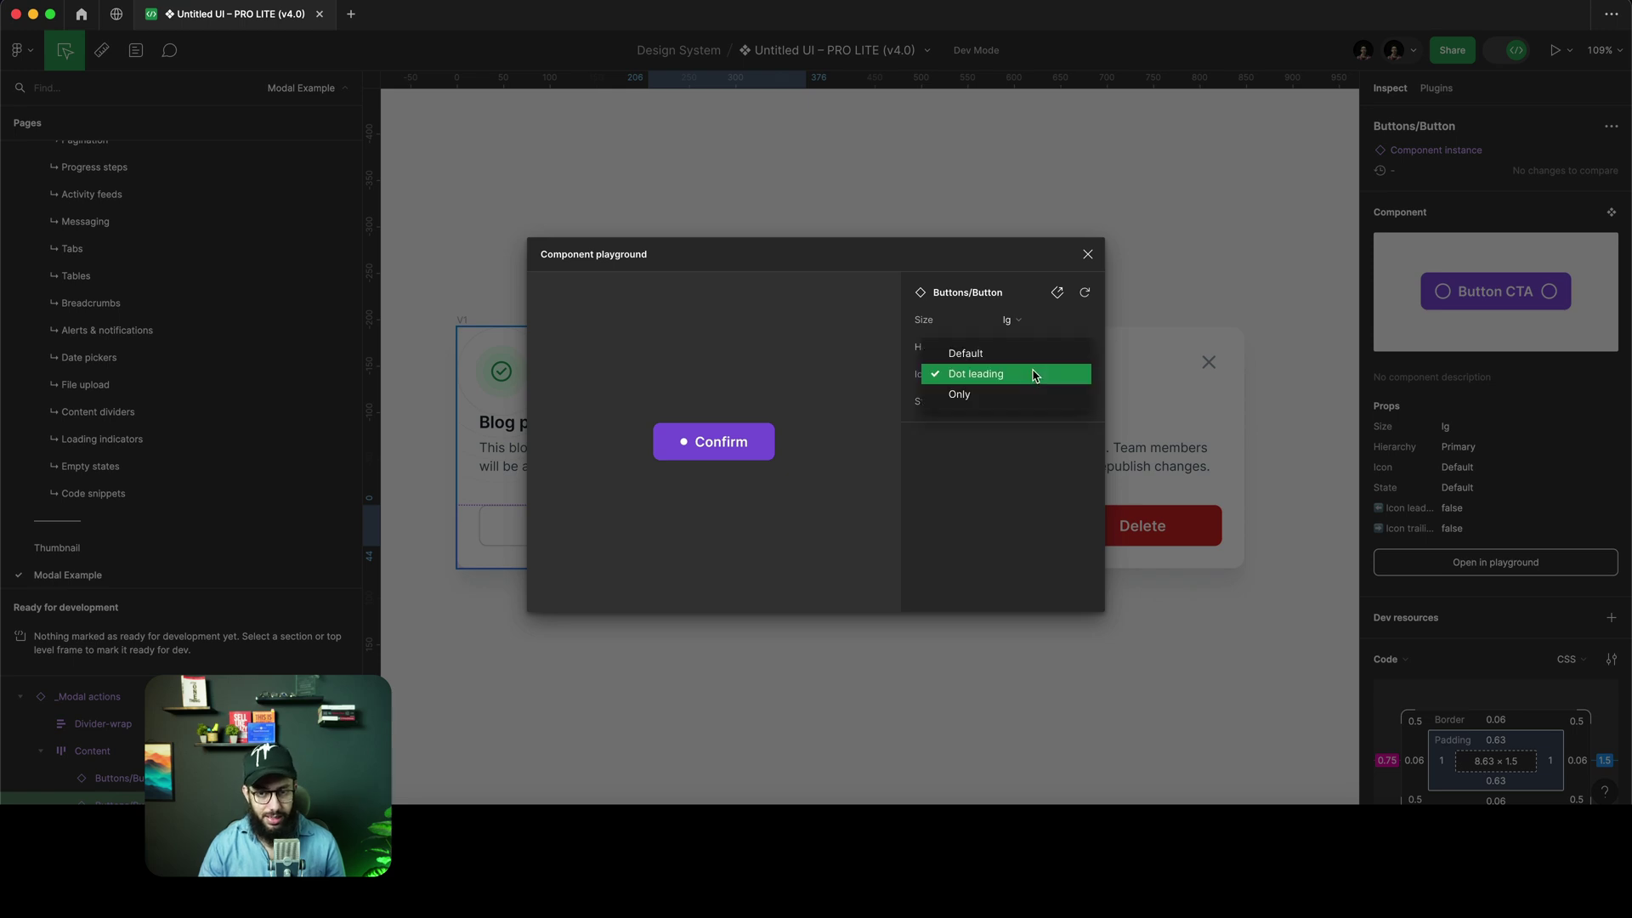
left_click(1031, 354)
Preview the Confirm button with leading and trailing icons, turn both icons off again and close the component playground
left_click(1014, 429)
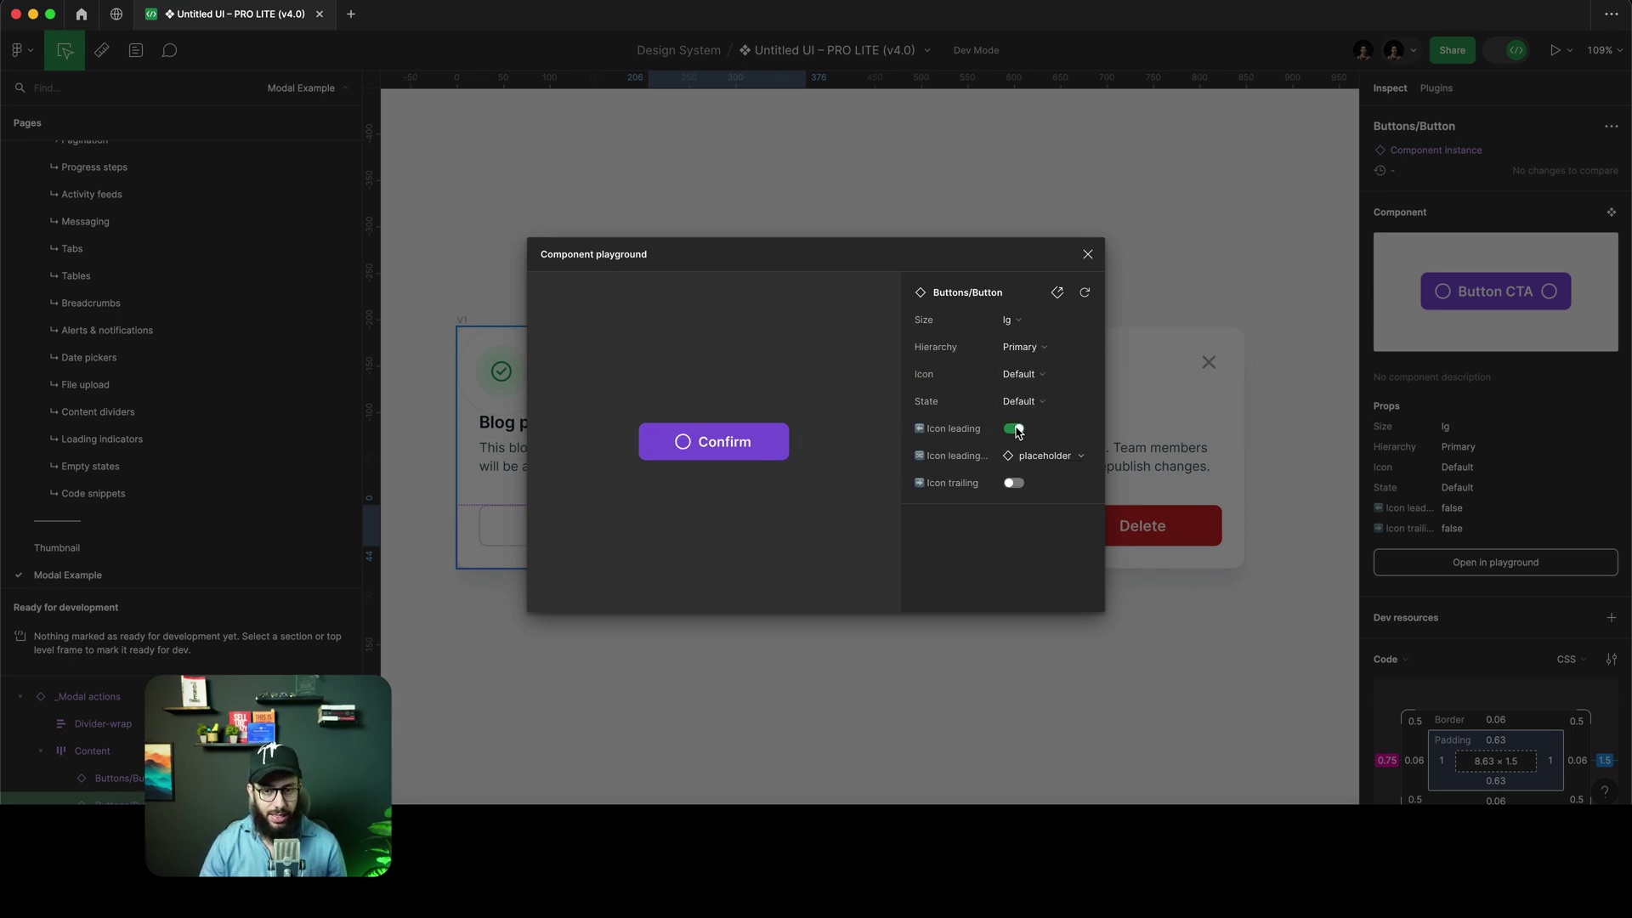
left_click(1014, 485)
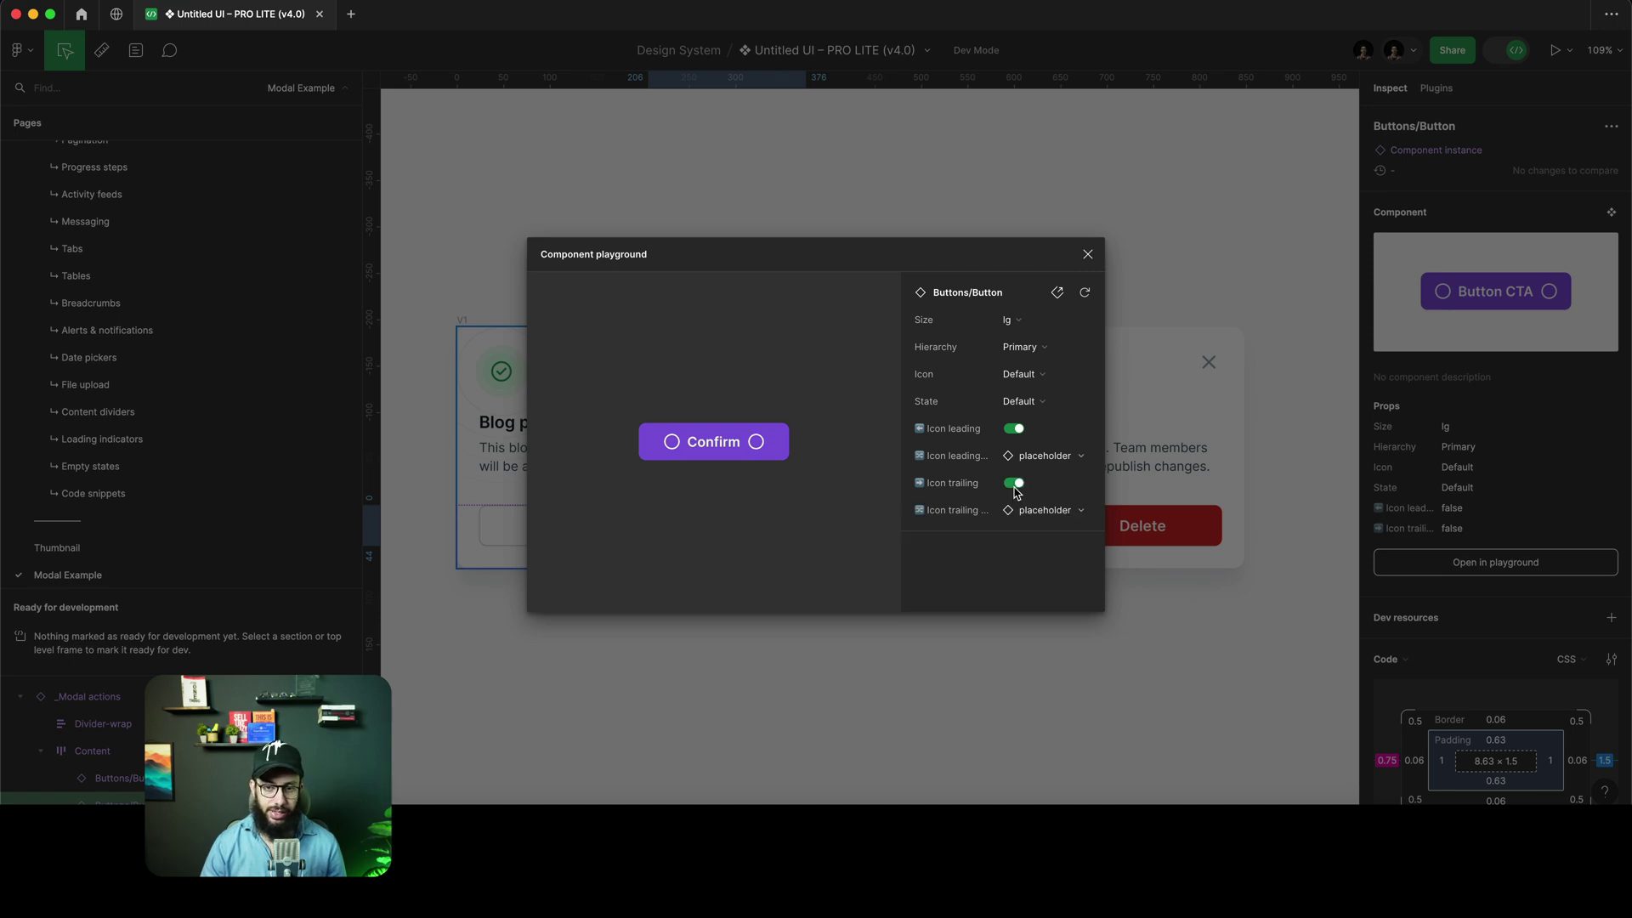
left_click(1023, 511)
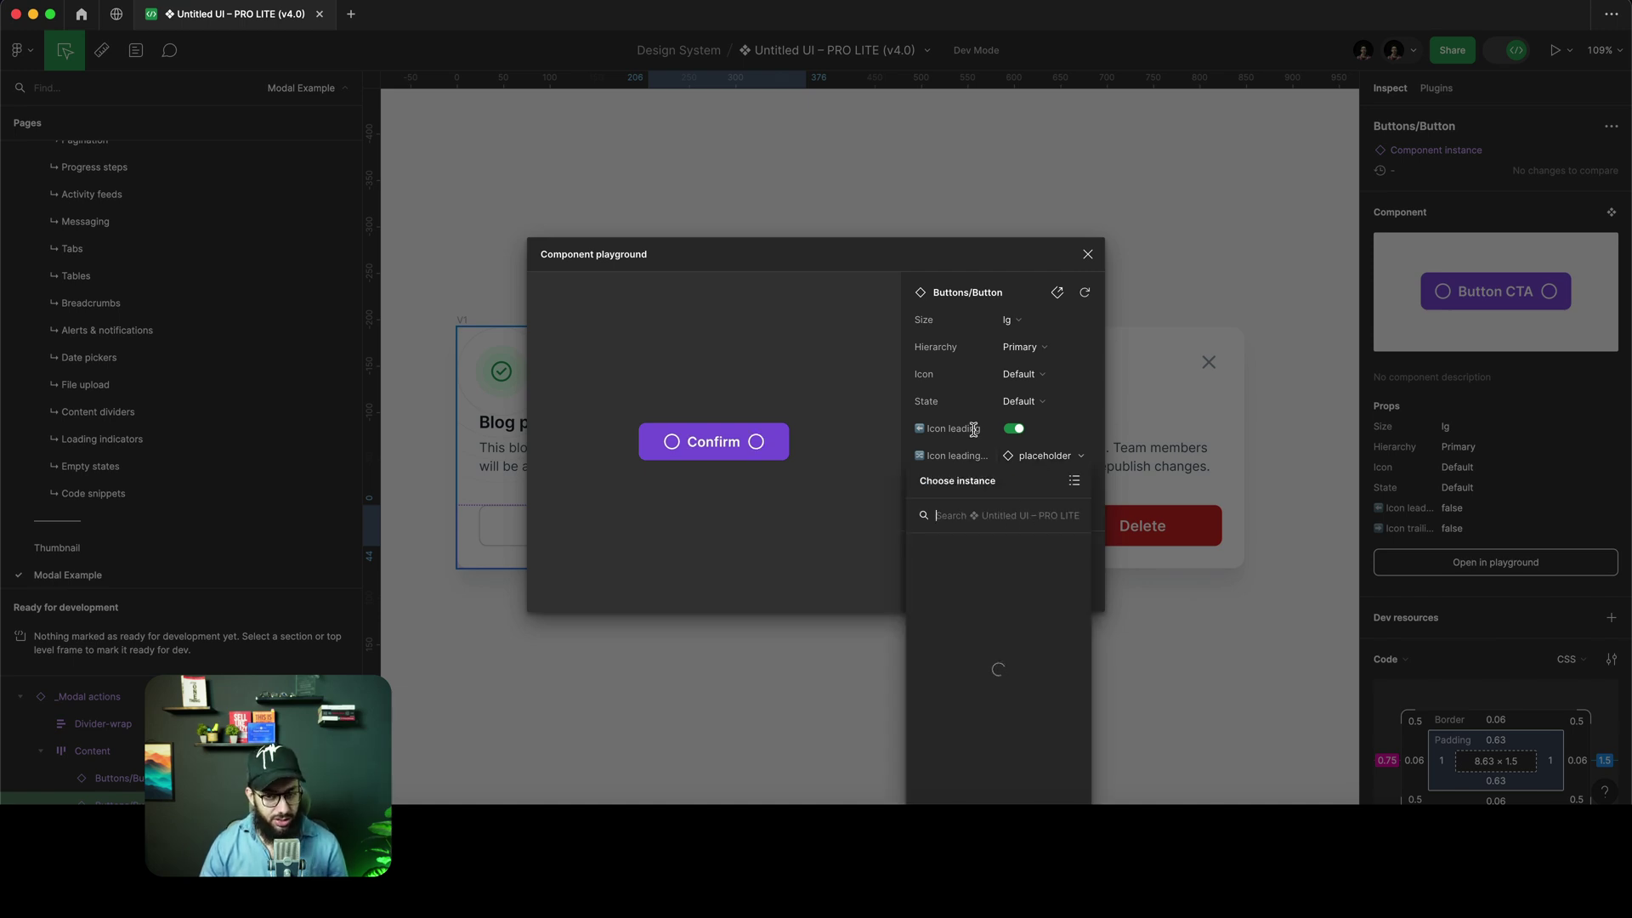
left_click(975, 430)
left_click(1005, 484)
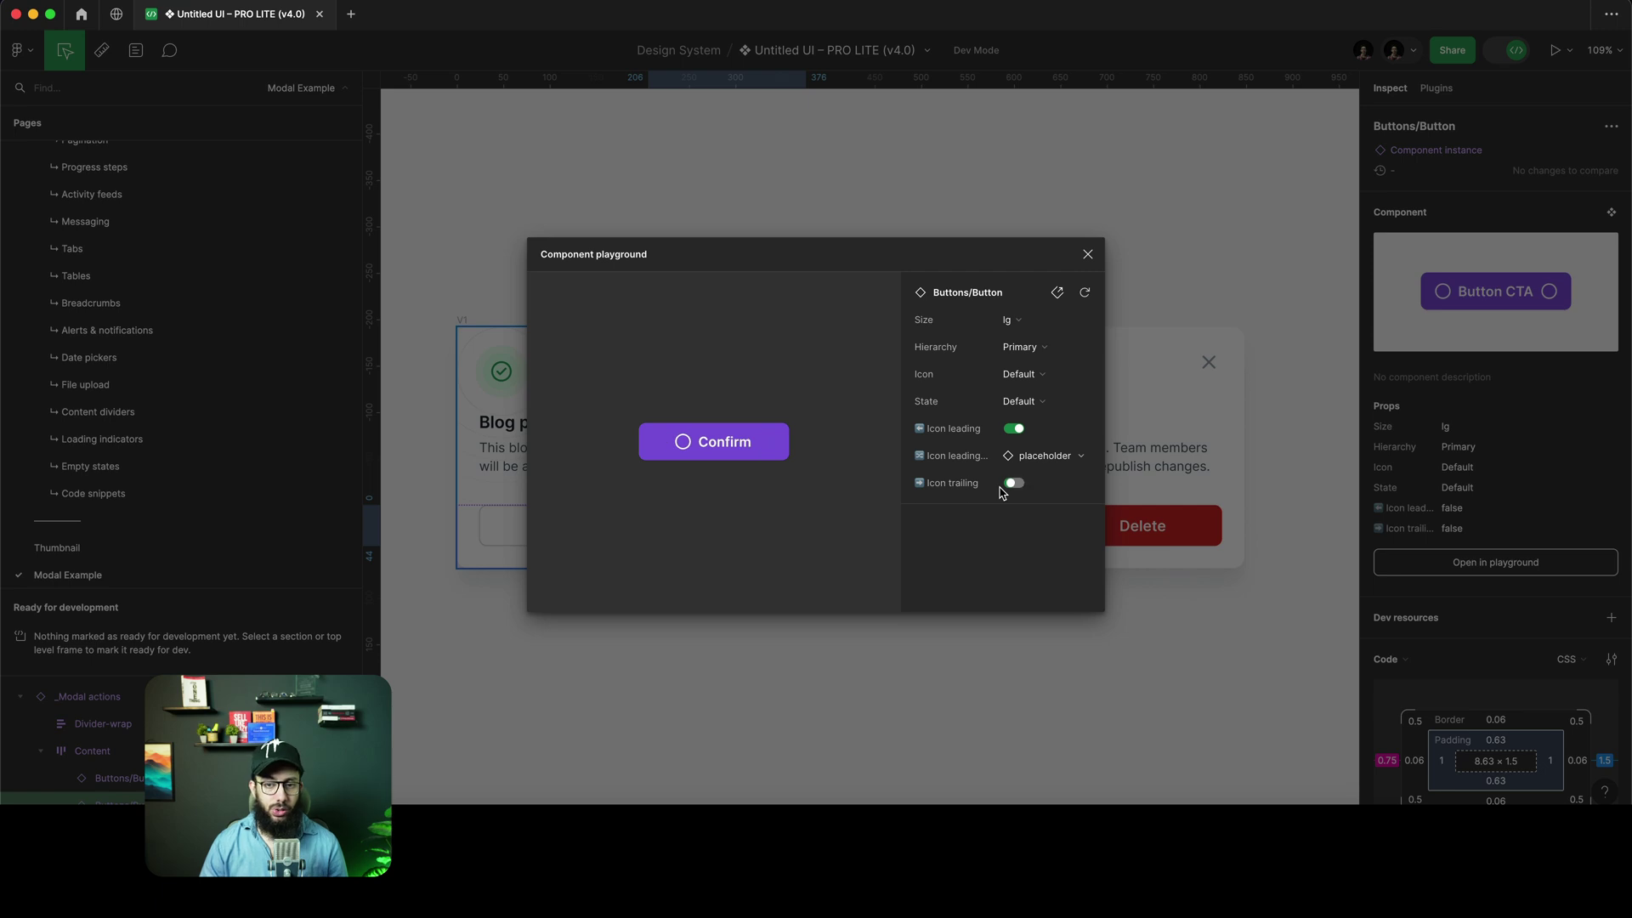
left_click(1015, 429)
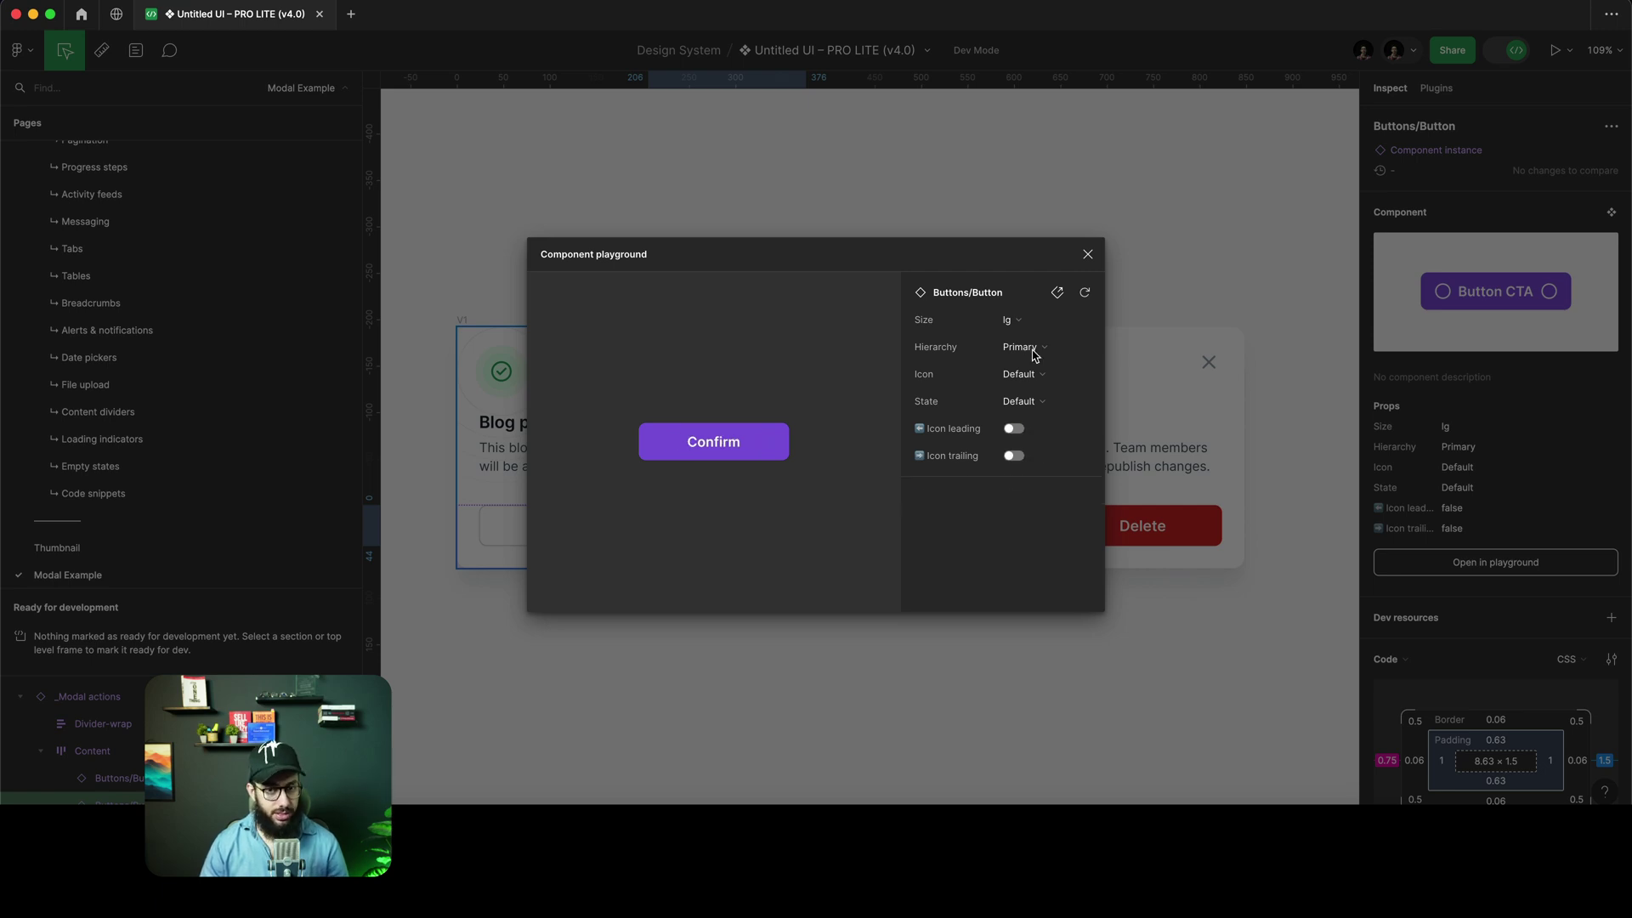
left_click(1087, 254)
key("ctrl+super+r")
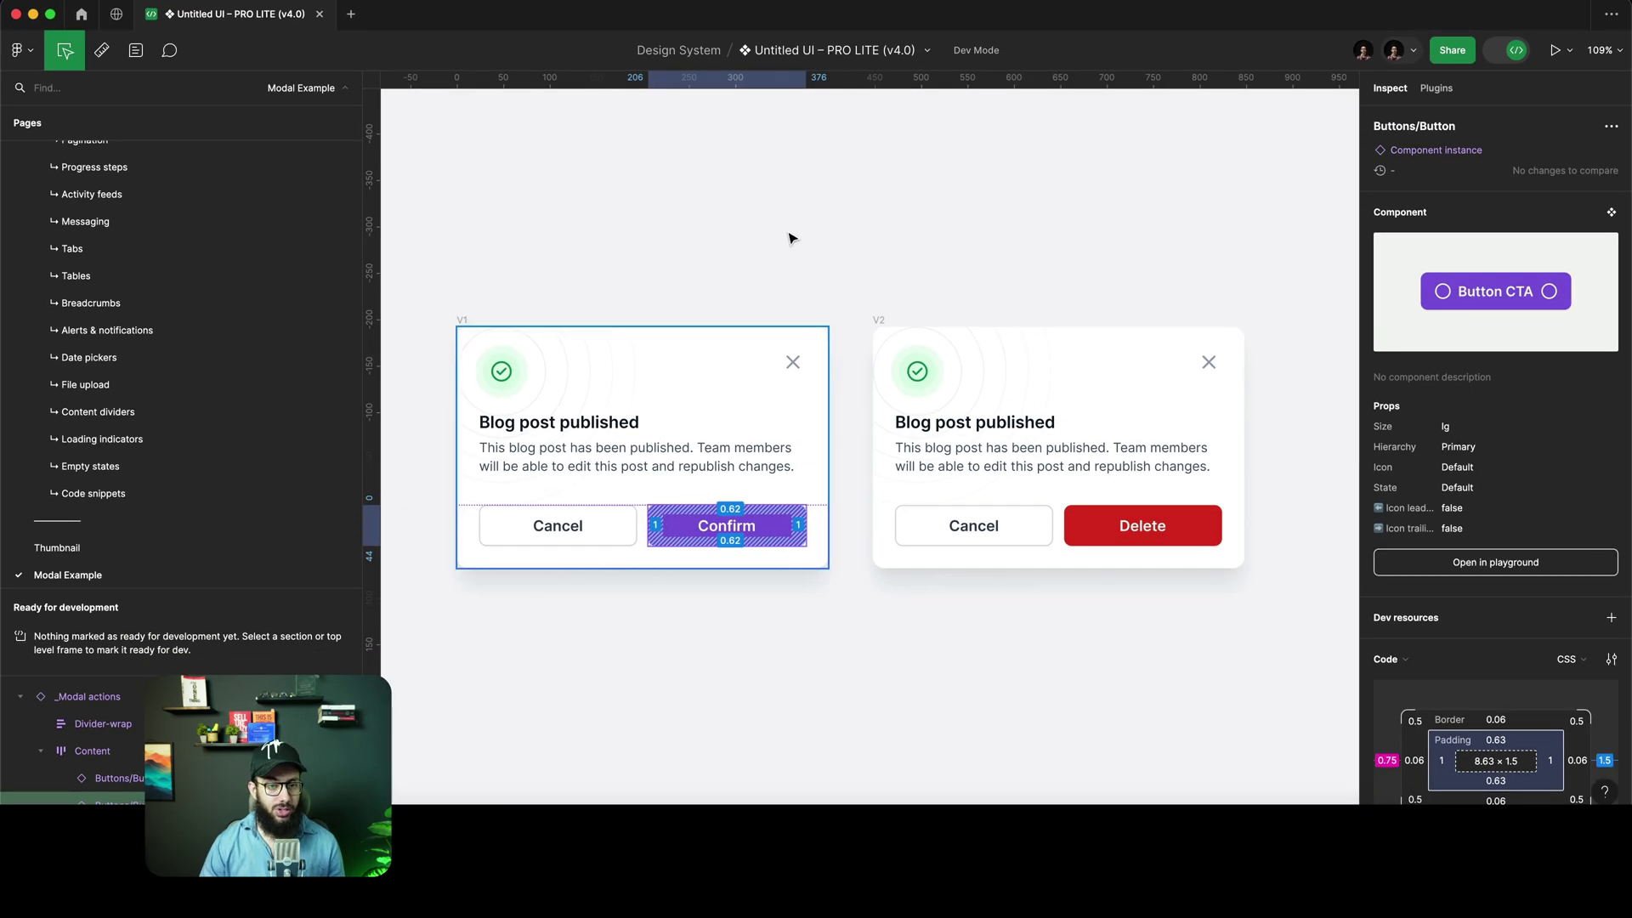
Add an annotation to the V1 modal's featured icon reading "This is going to use a box shadow"
left_click(723, 264)
key("shift")
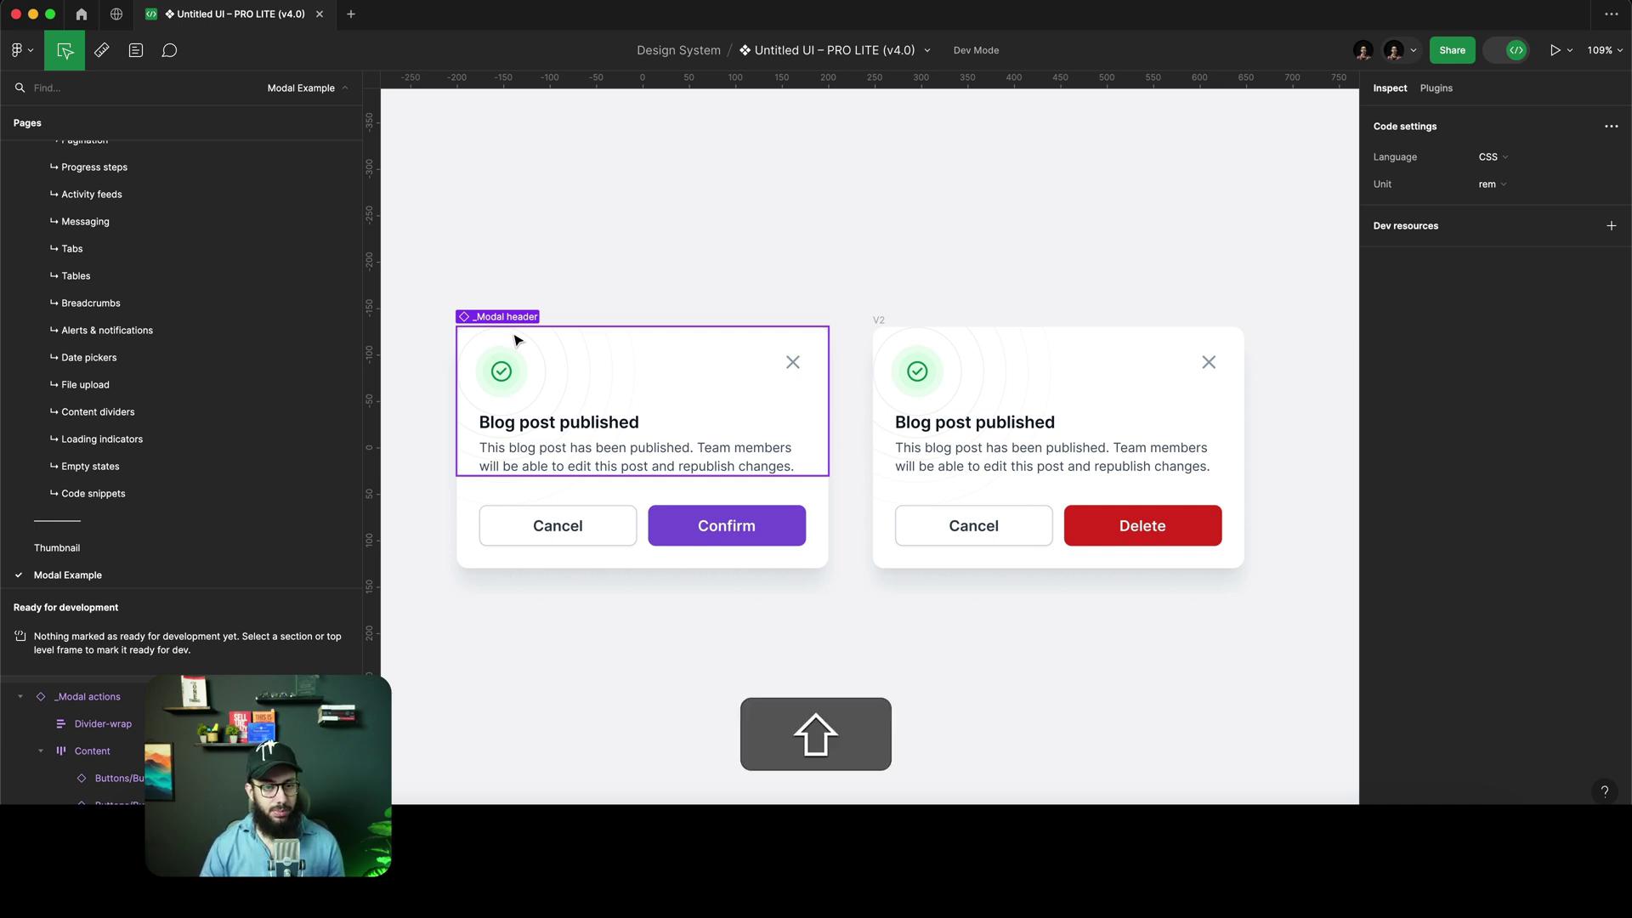
key("shift+t")
scroll(519, 327, "left", 2)
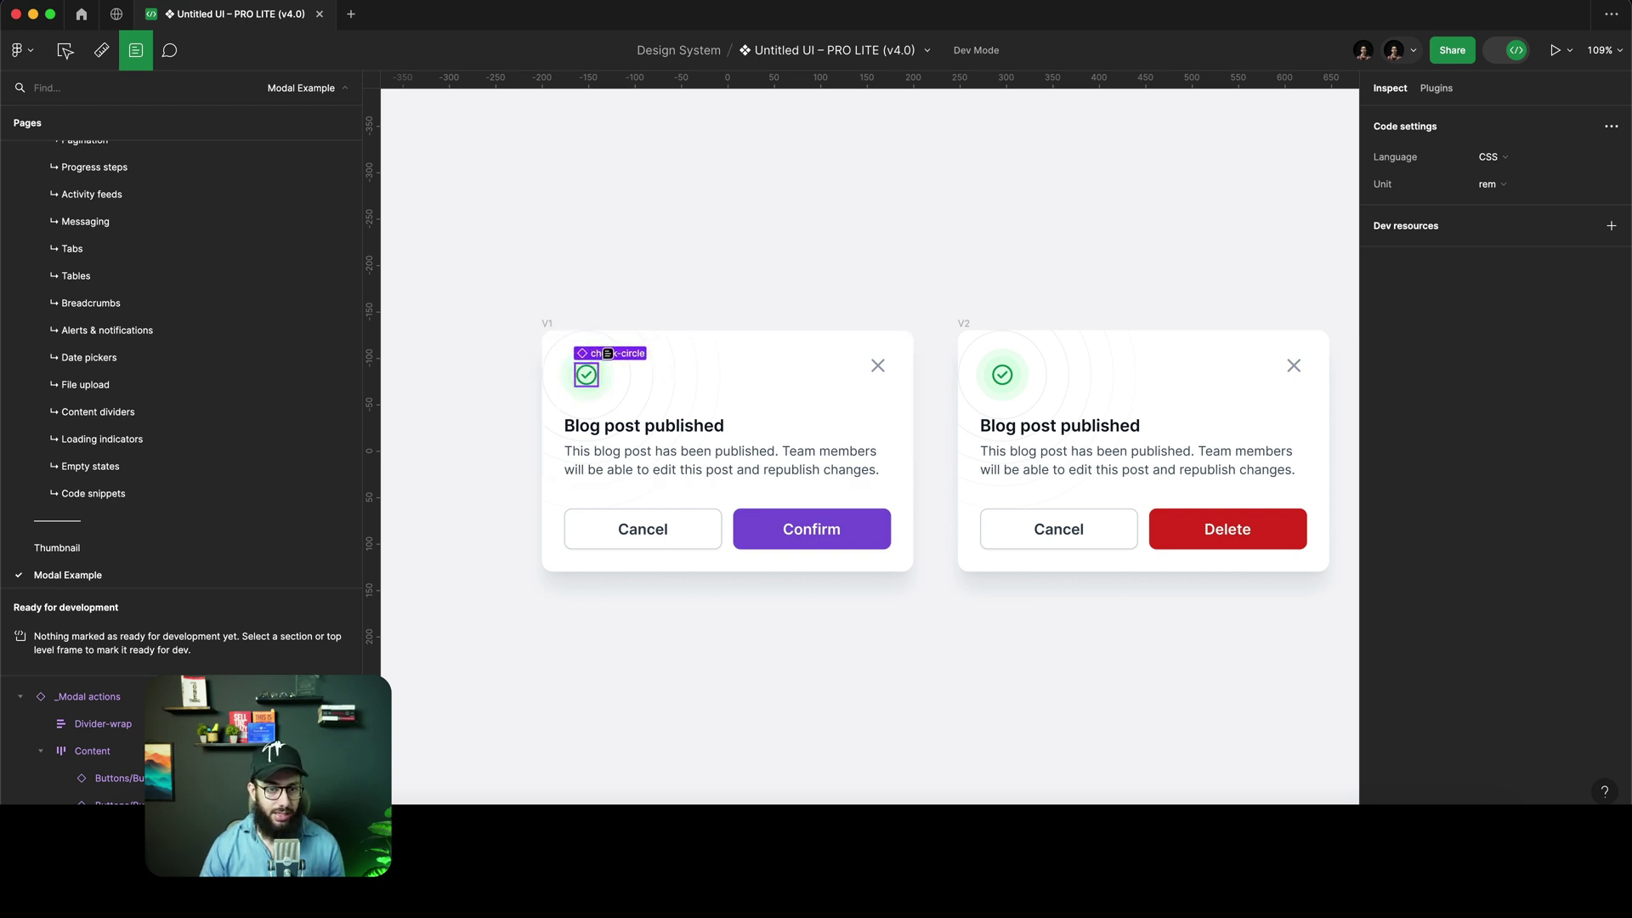
left_click(609, 354)
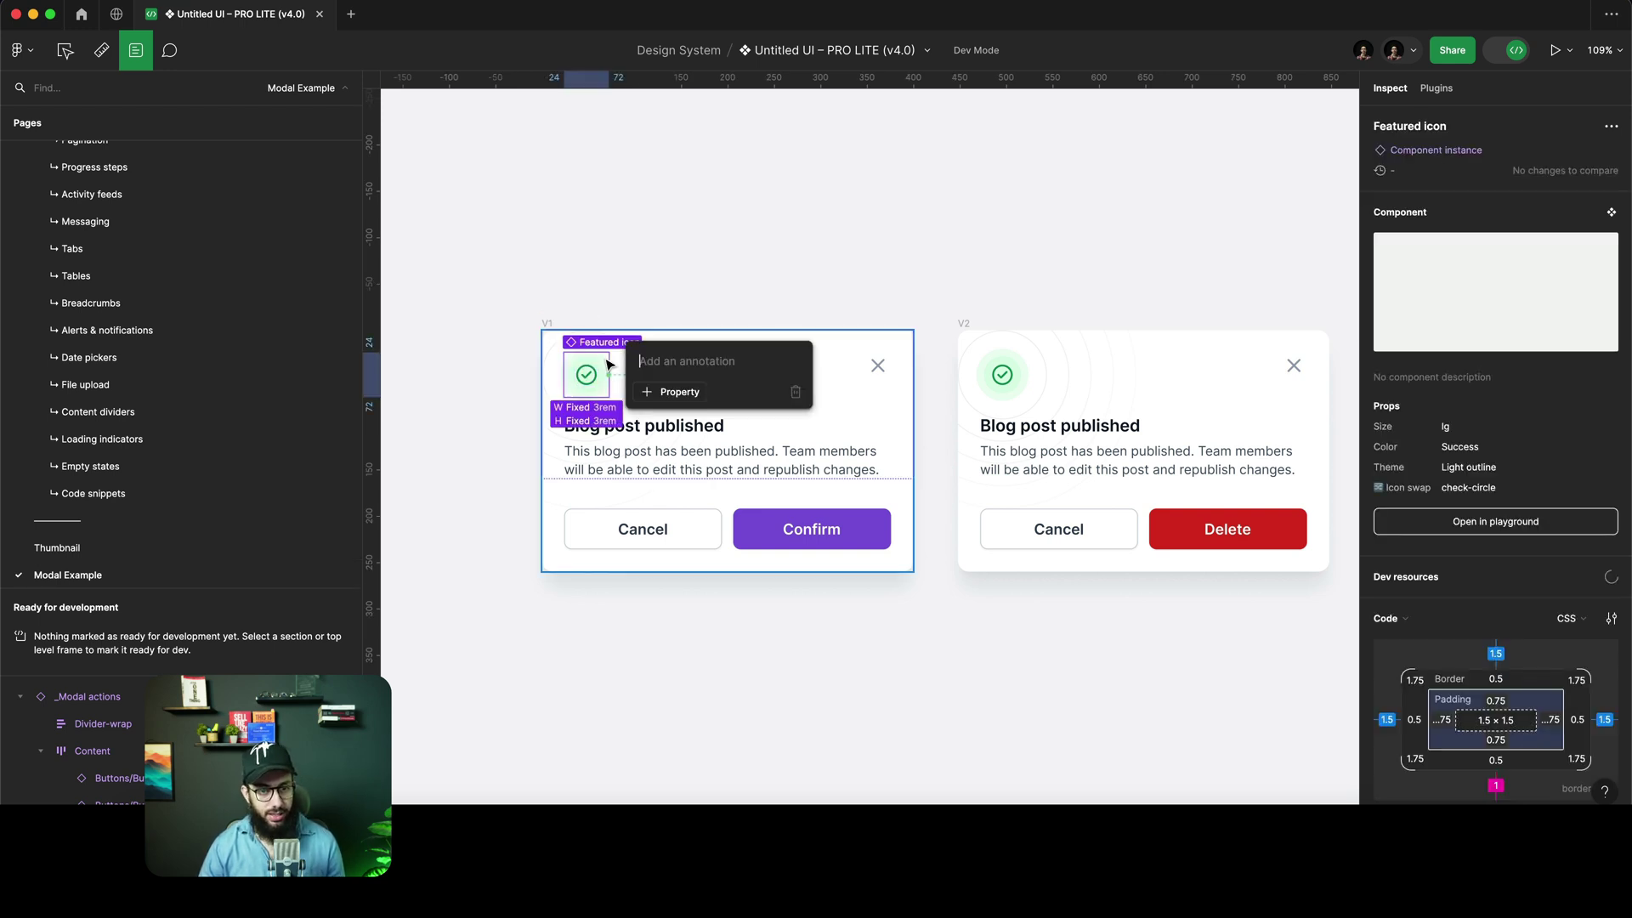
key("shift")
type("This is")
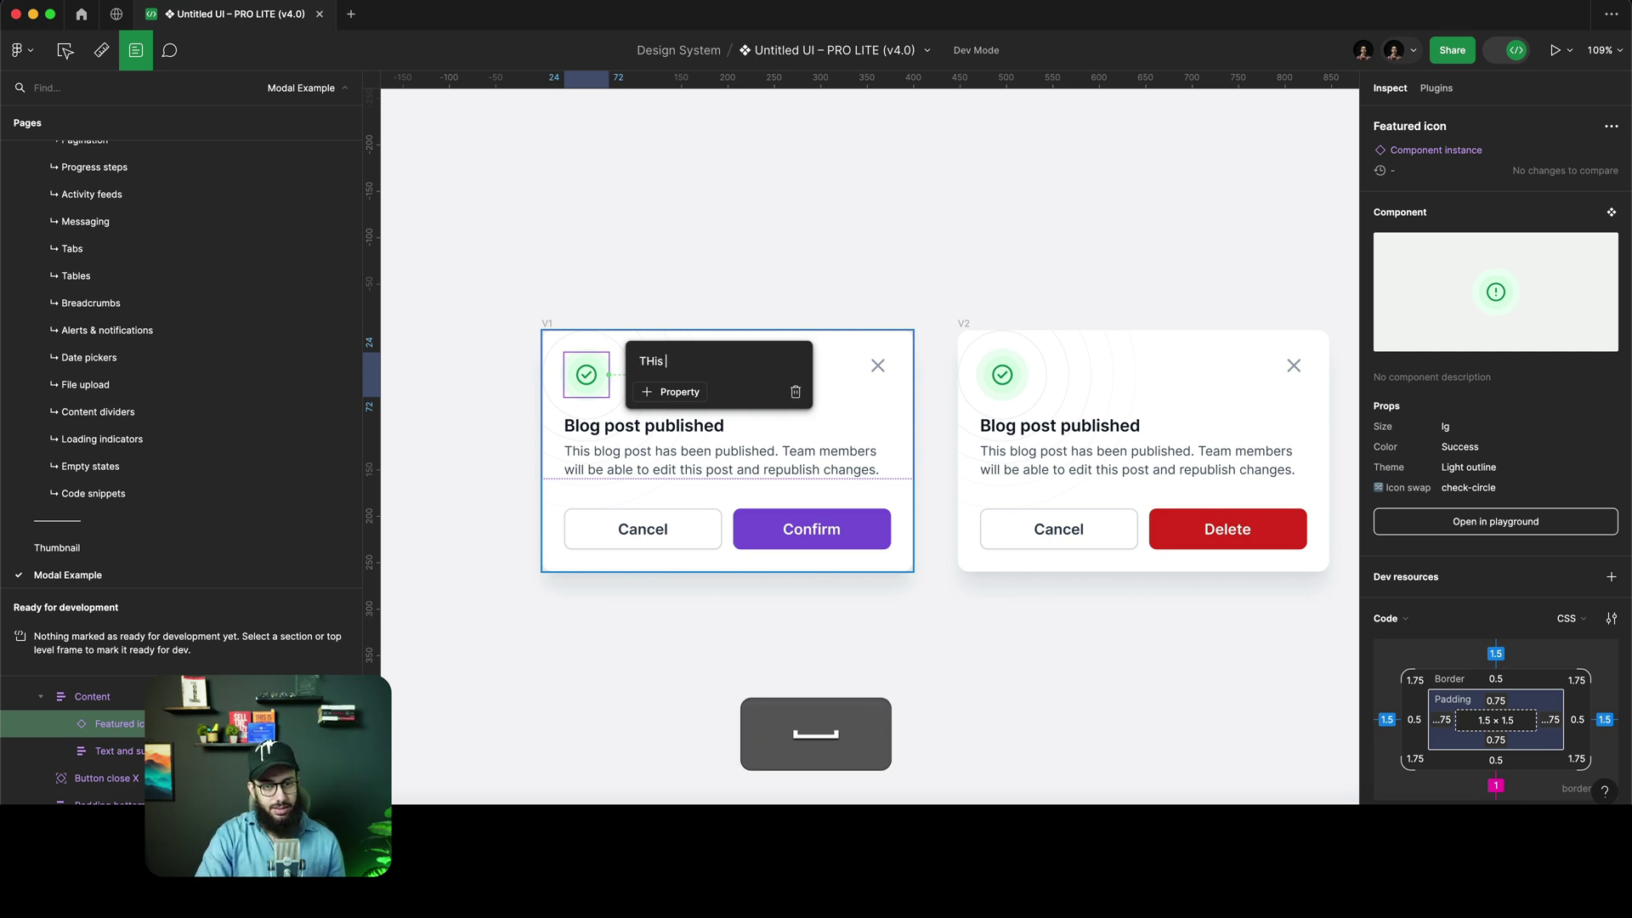
key("super+a")
type("This go")
key("BackSpace")
key("BackSpace")
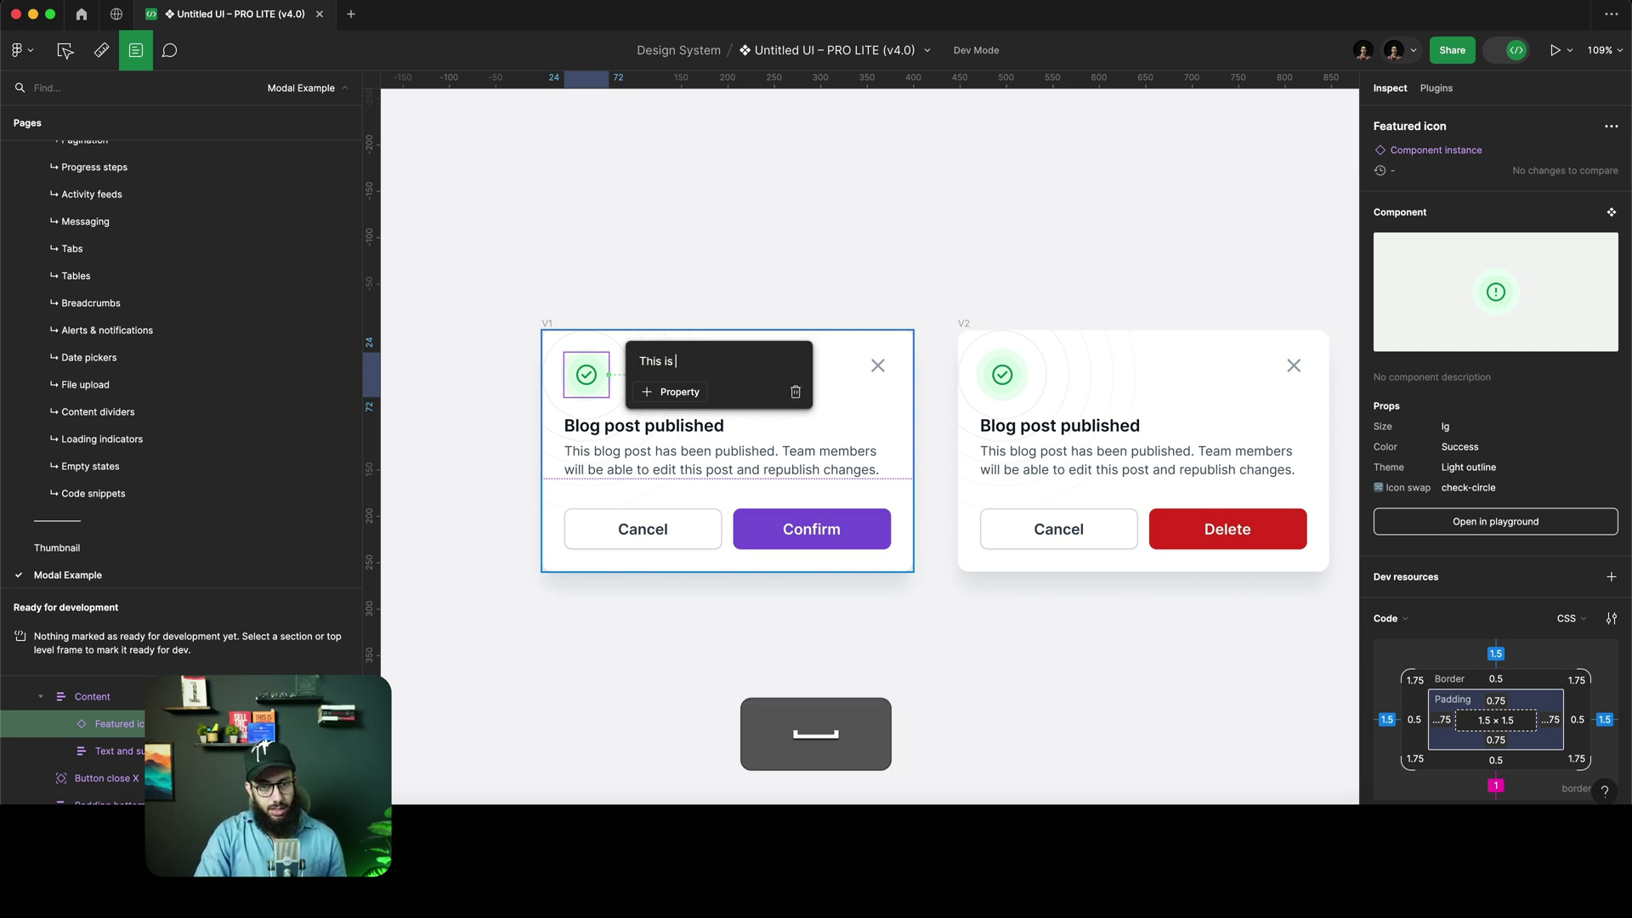
type("is going to use a b")
type("ox s")
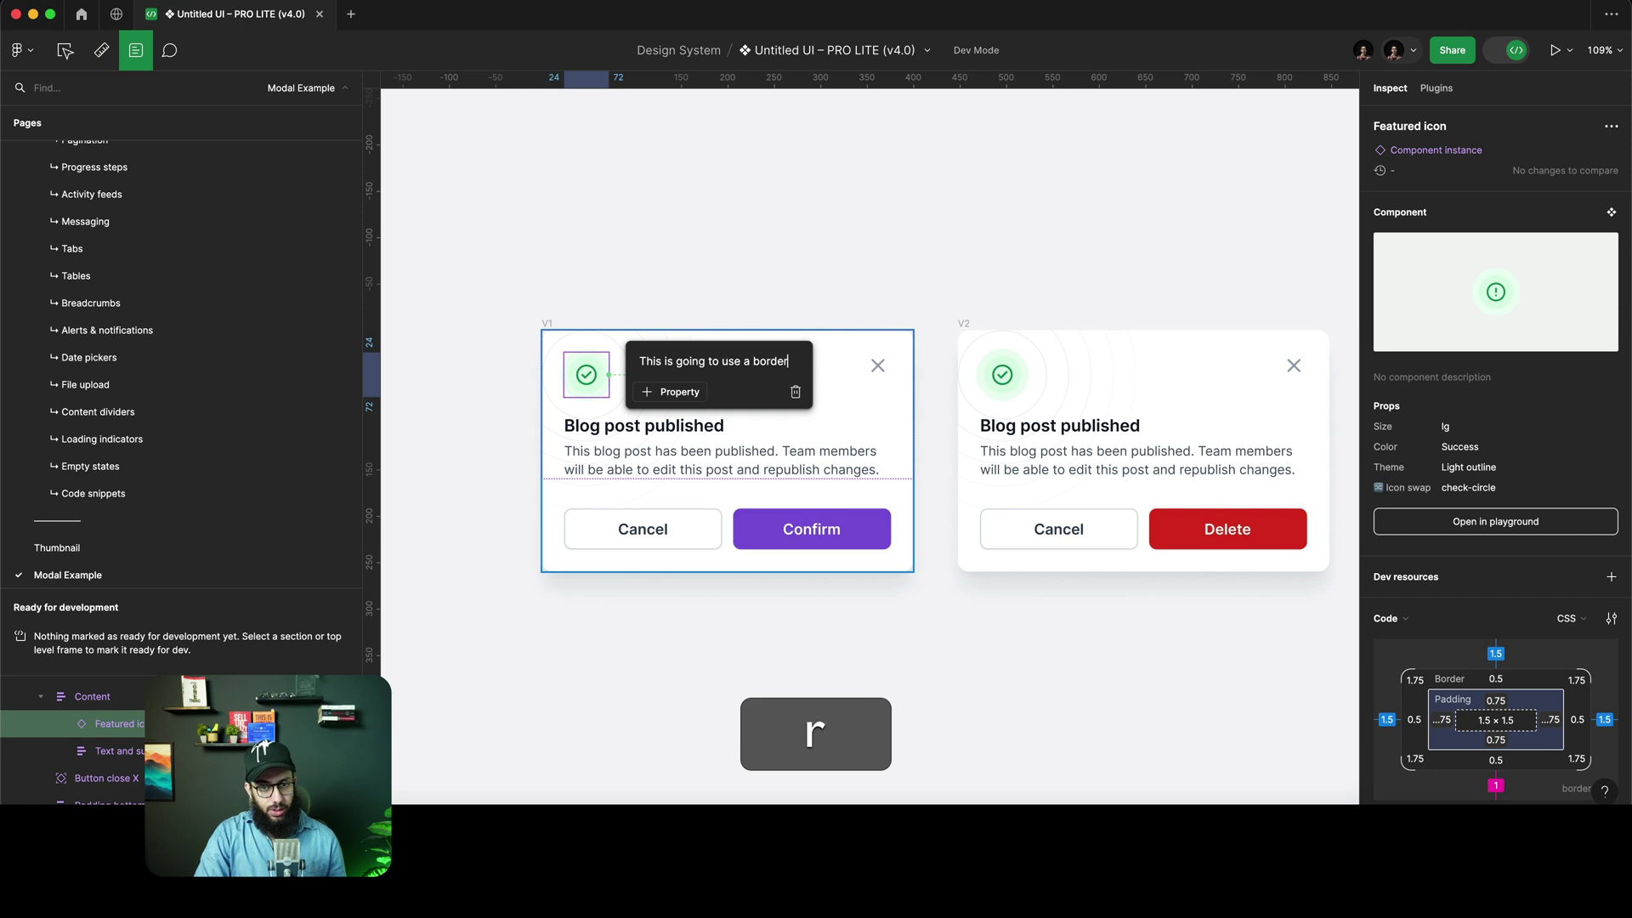
type("h")
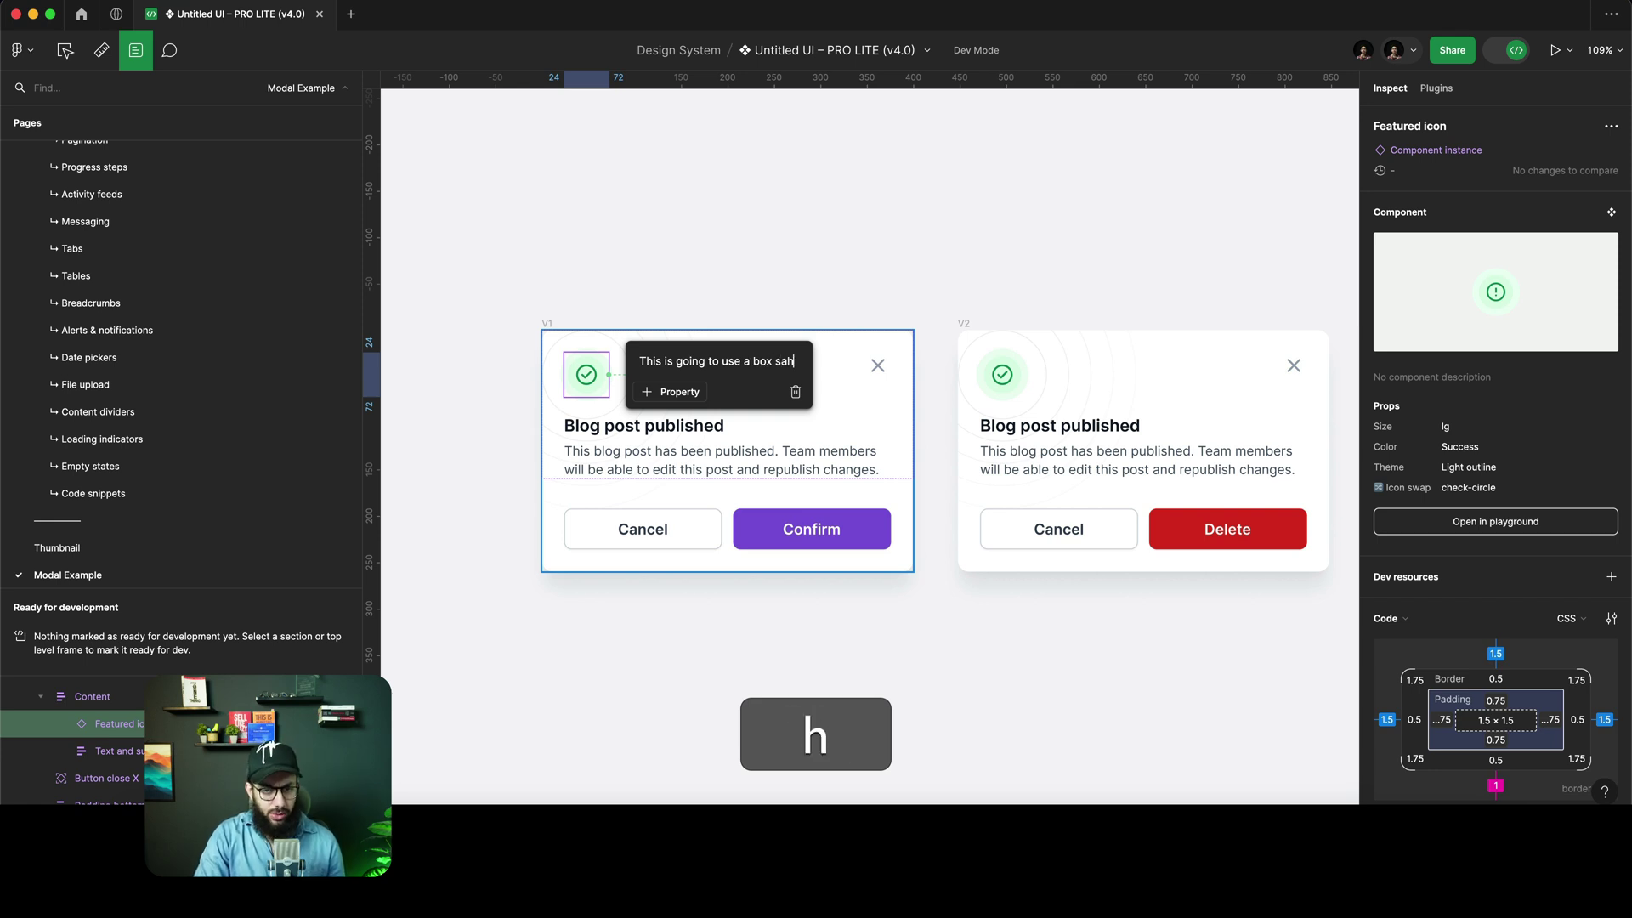
key("BackSpace")
type("hadow")
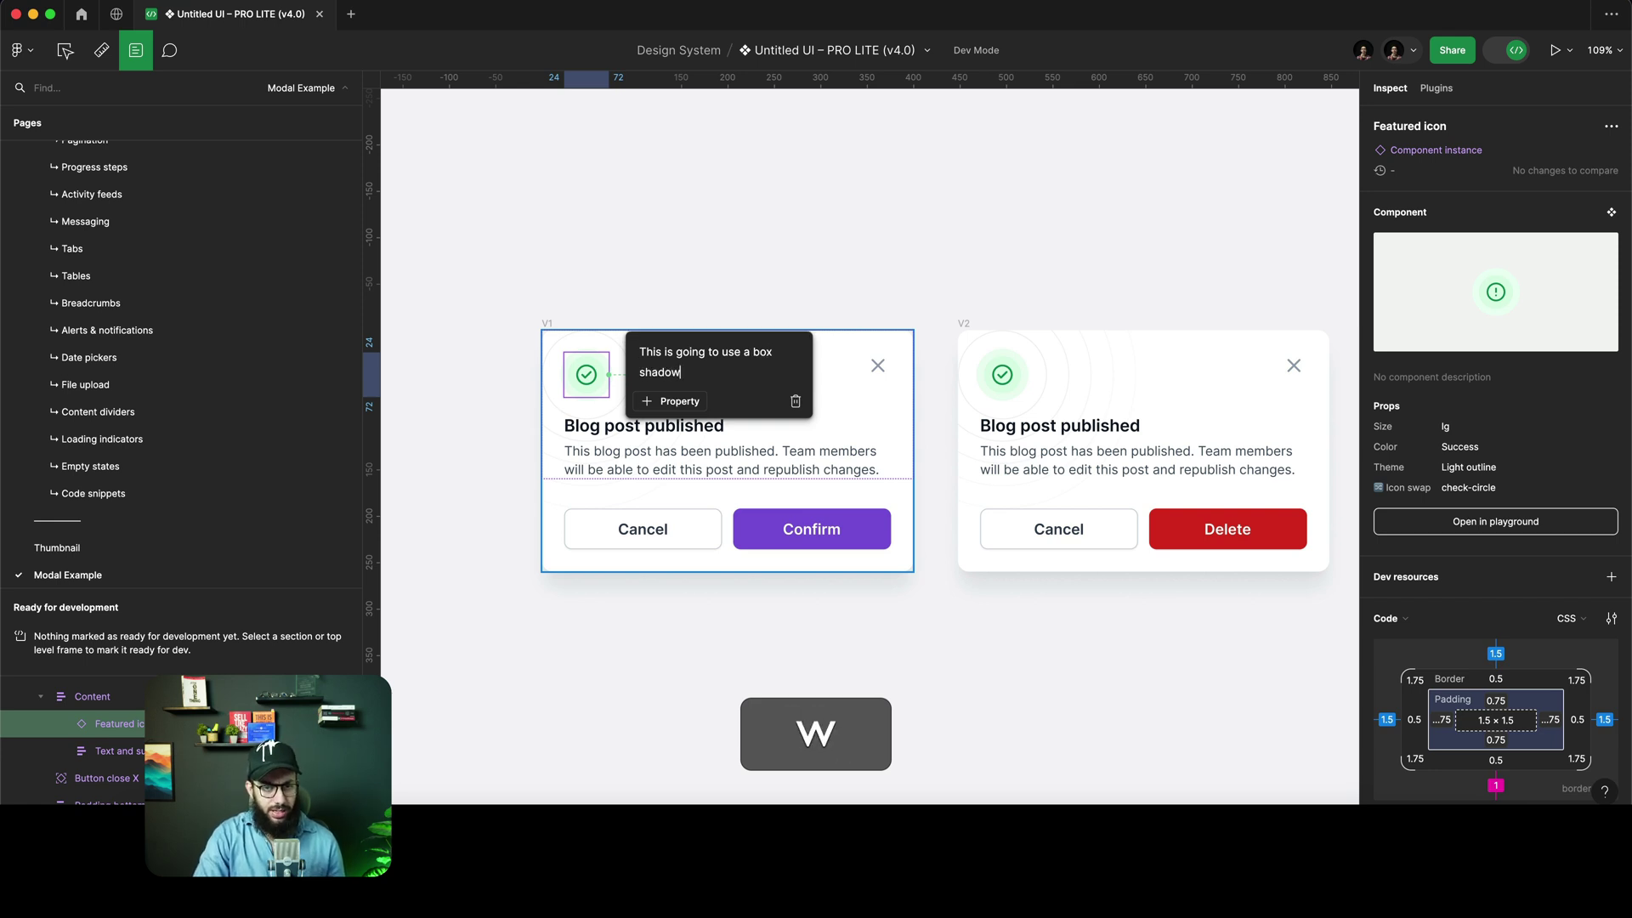
Attach the Stroke property to the featured icon's annotation and change its wording to "This is going to use a stroke"
left_click(665, 403)
left_click(711, 570)
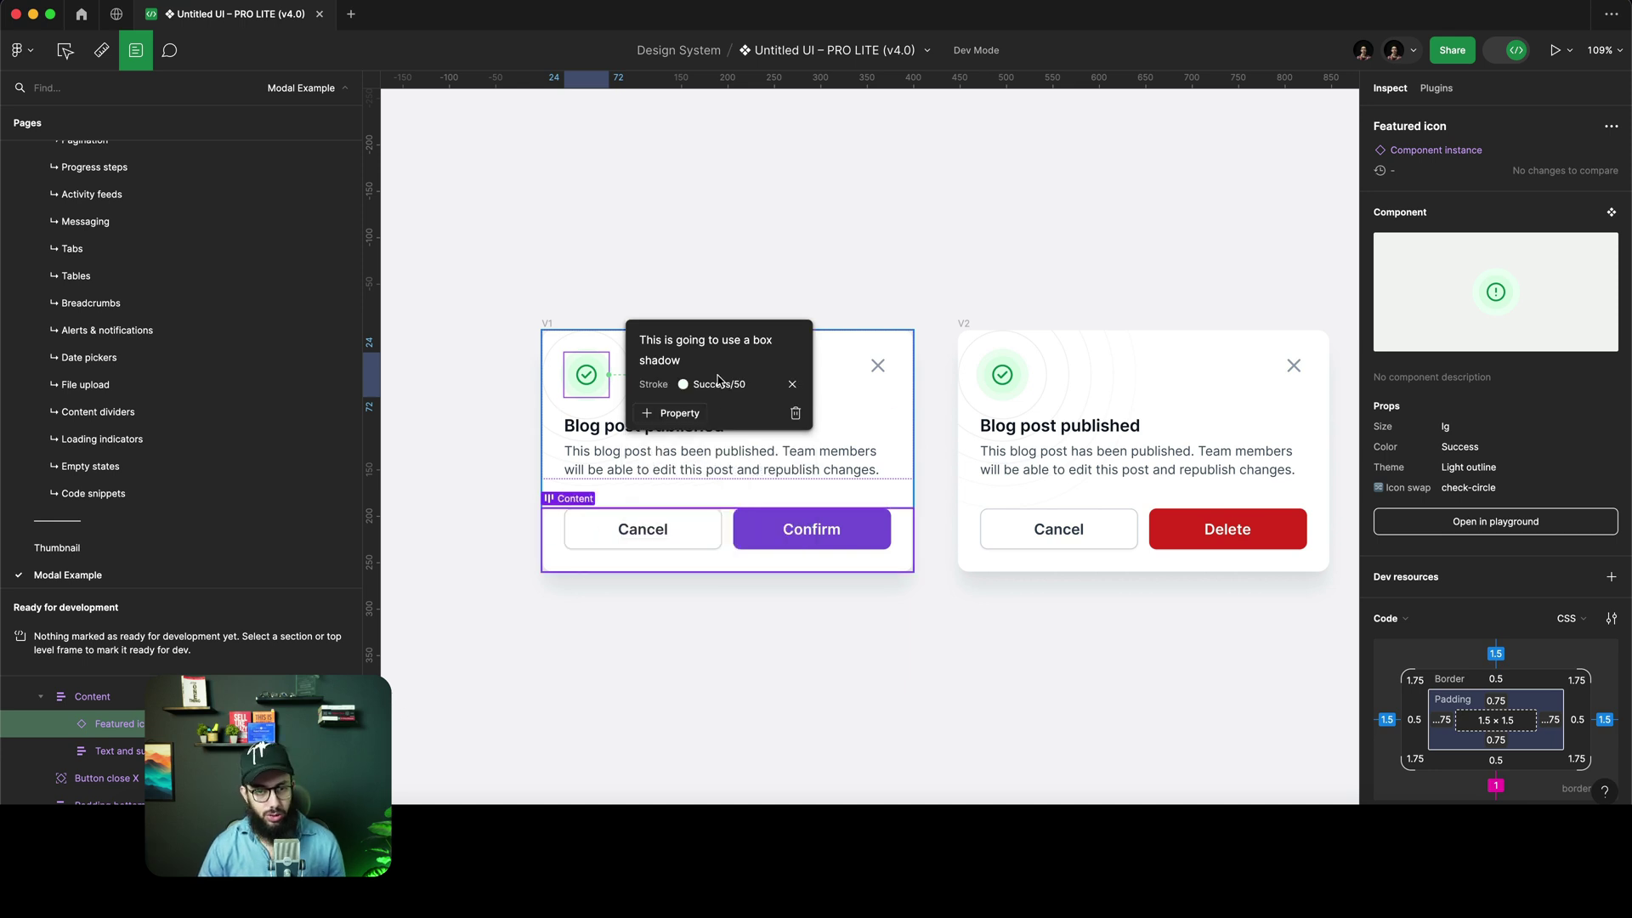
mouse_move(700, 360)
left_mouse_down()
mouse_move(768, 340)
mouse_move(752, 344)
left_mouse_up()
type("stroke")
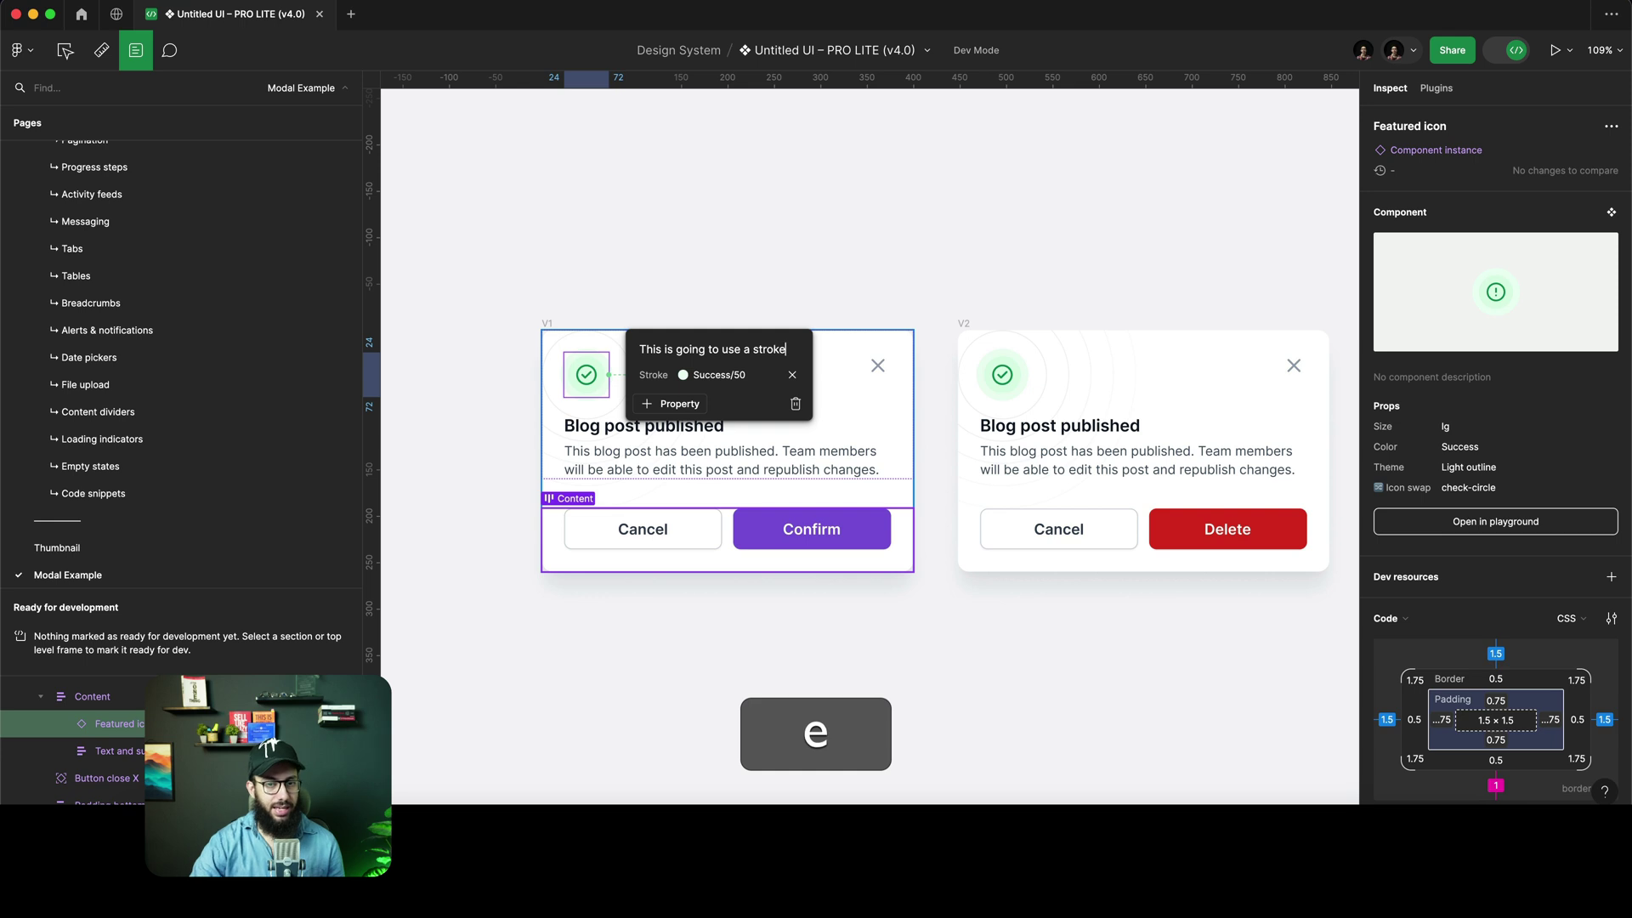
key("Escape")
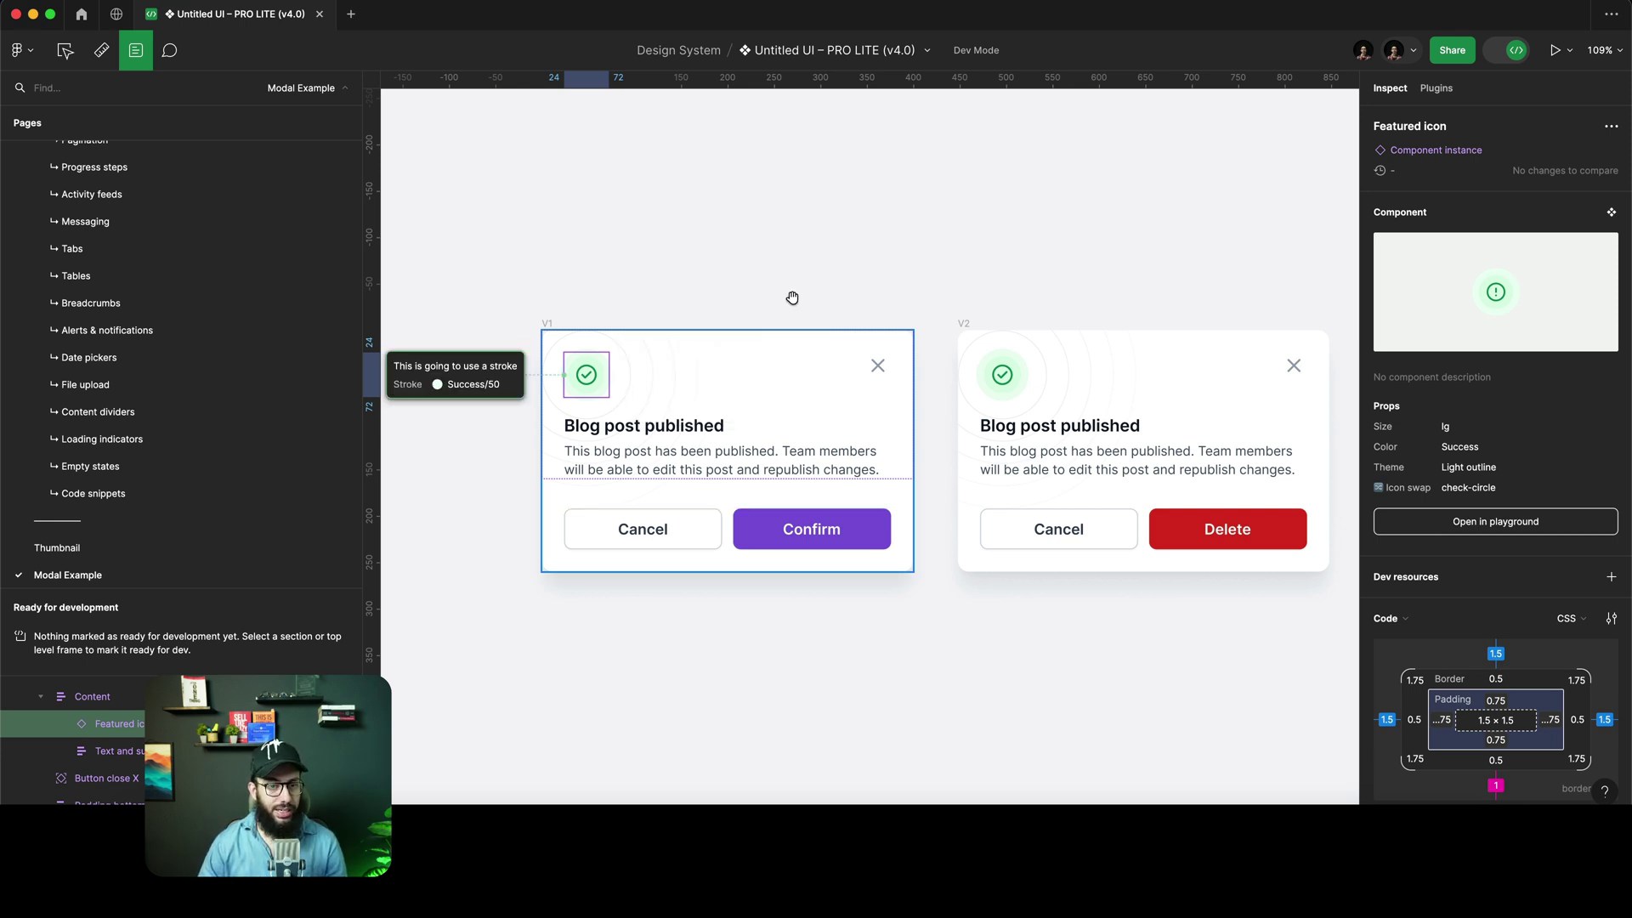
Annotate the V1 modal's actions section with "This is going to be a component" and attach its Component property
scroll(788, 544, "left", 3)
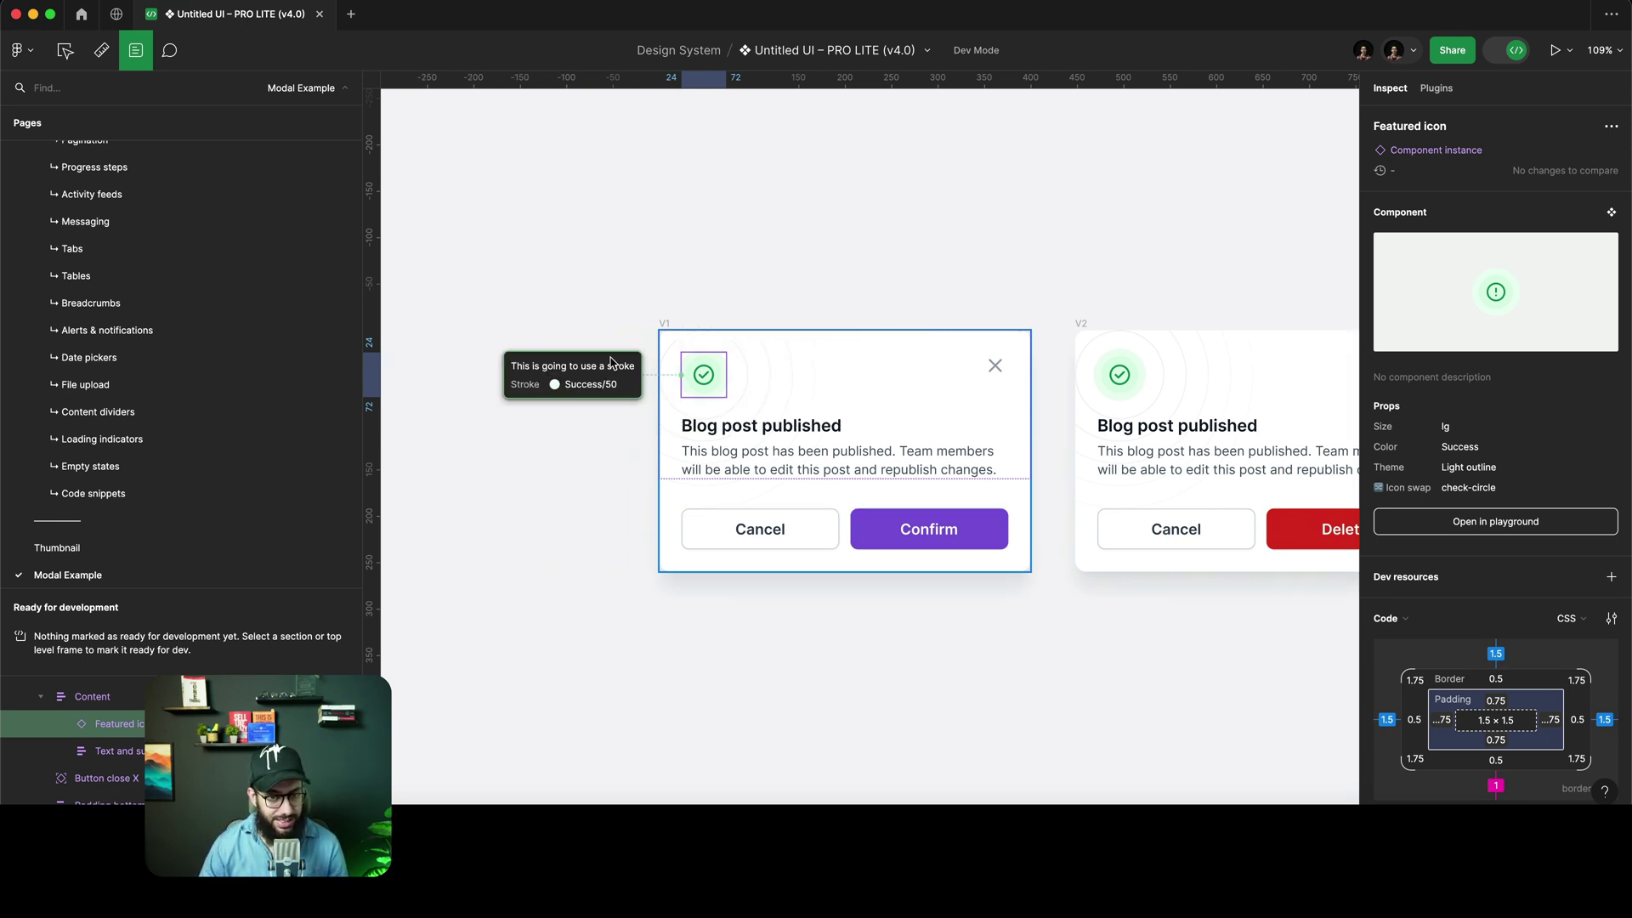
left_click(1012, 504)
type("This is going to bea")
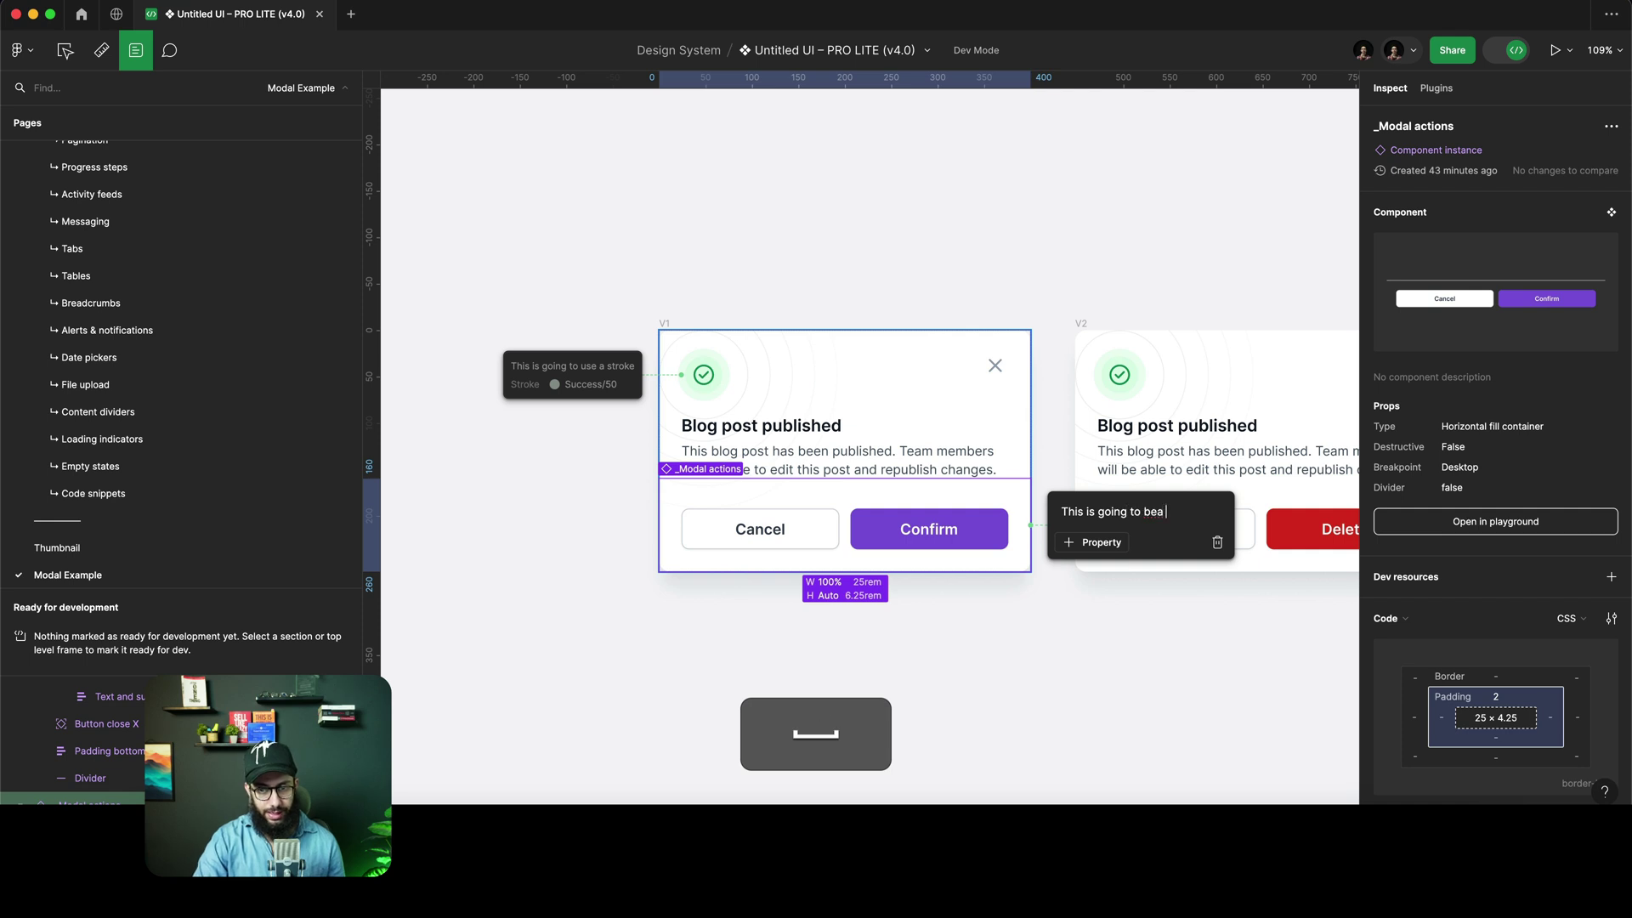
key("BackSpace")
key("BackSpace")
type("a co")
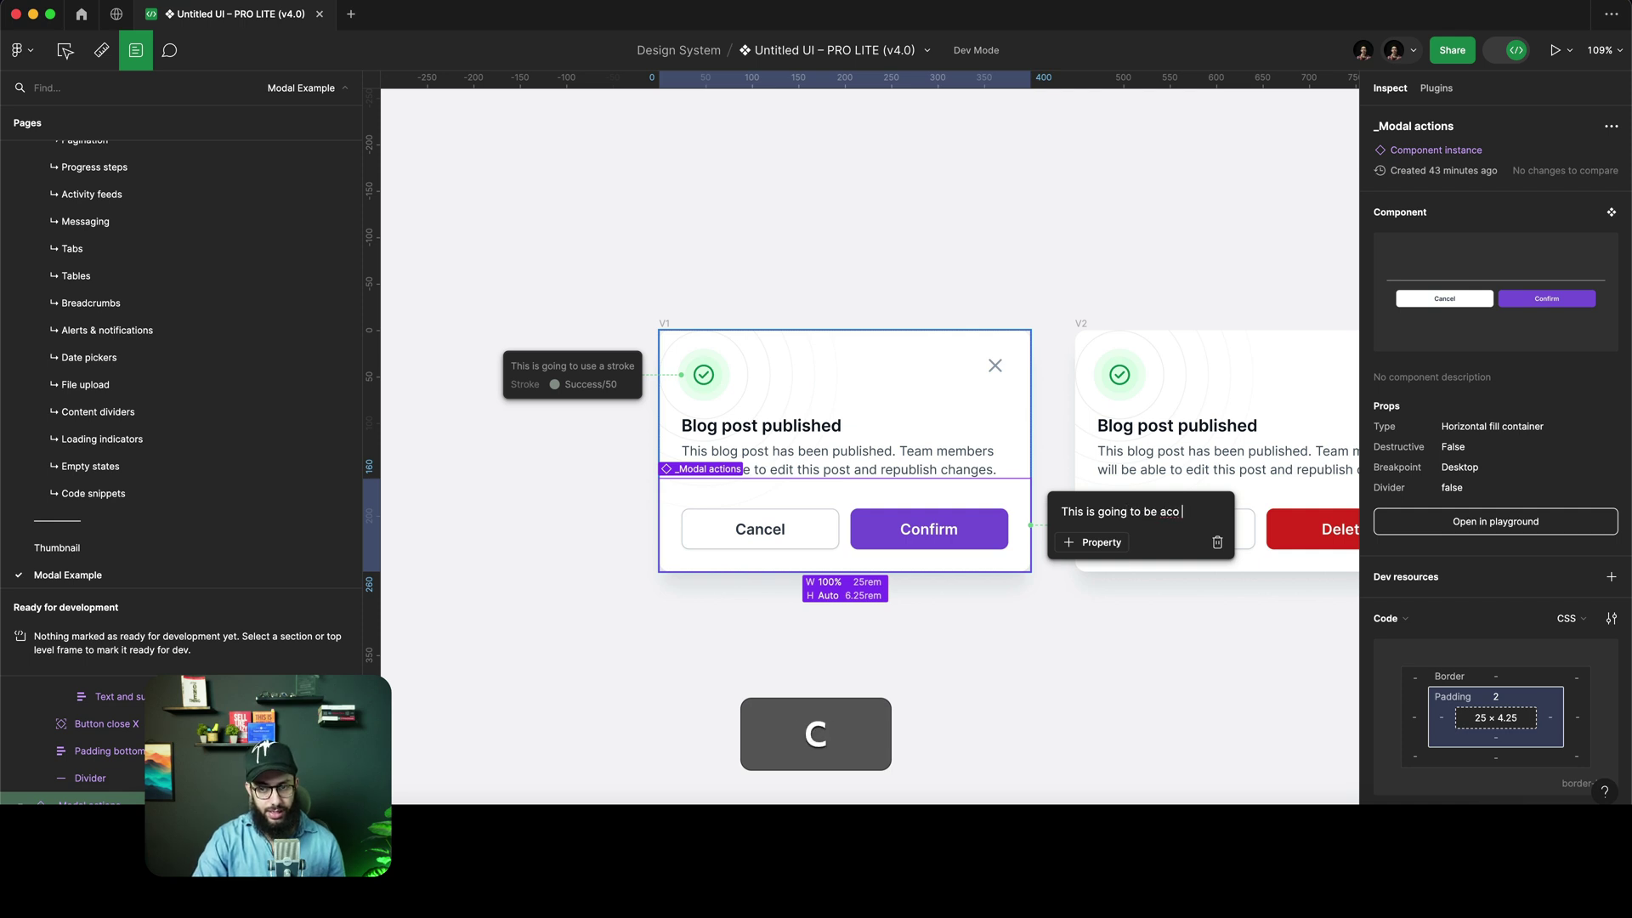
type("mponent")
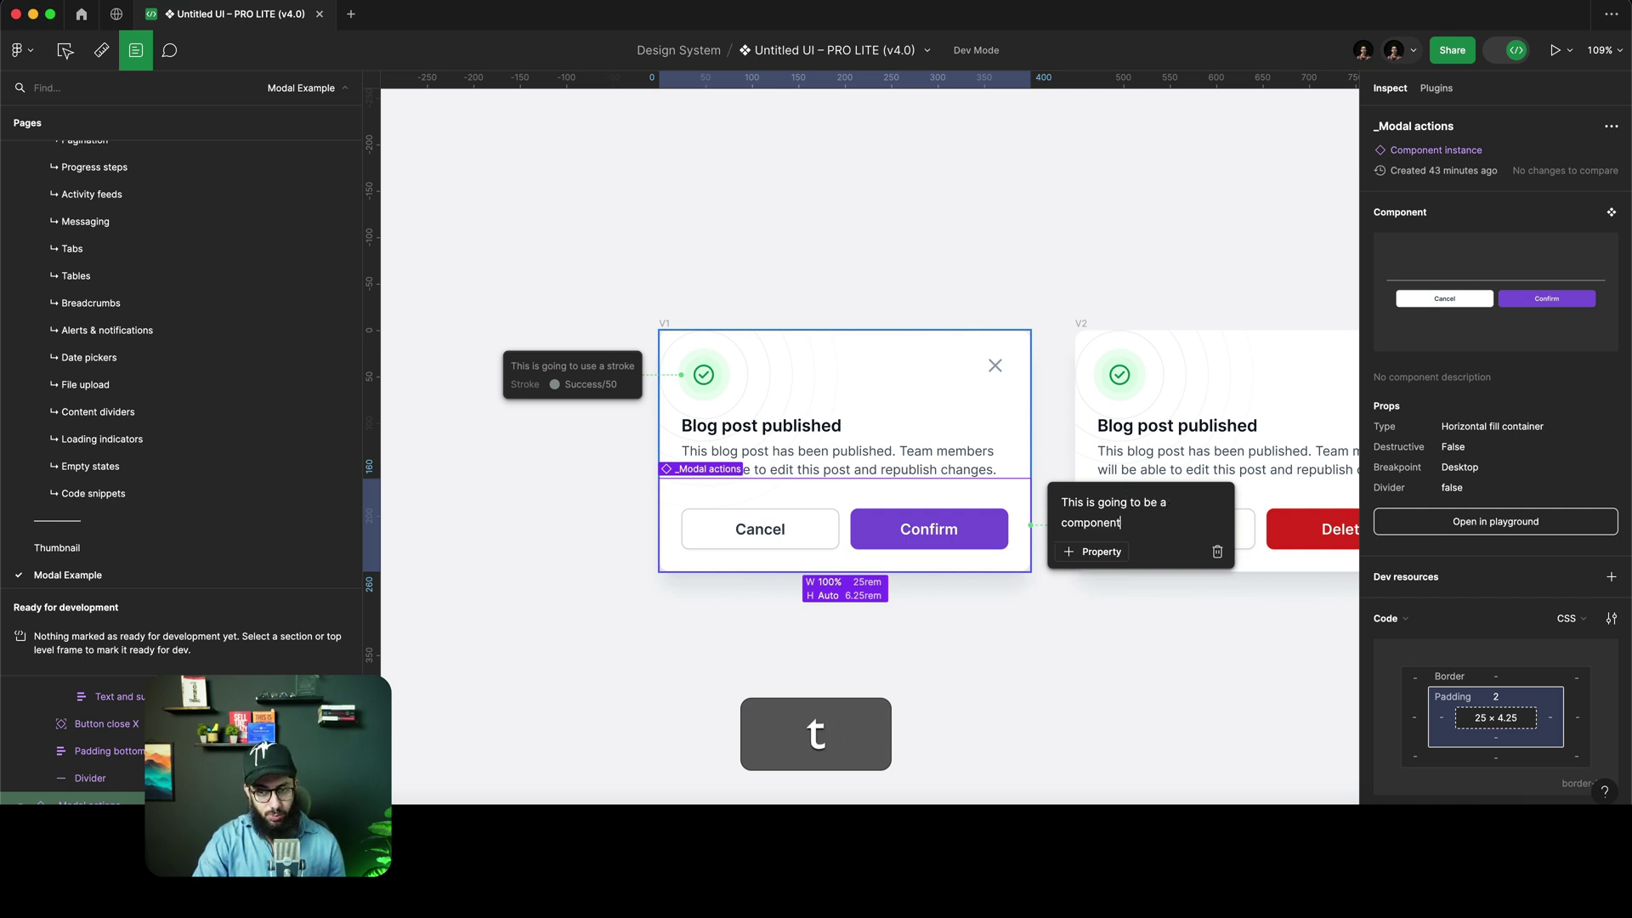
left_click(1076, 553)
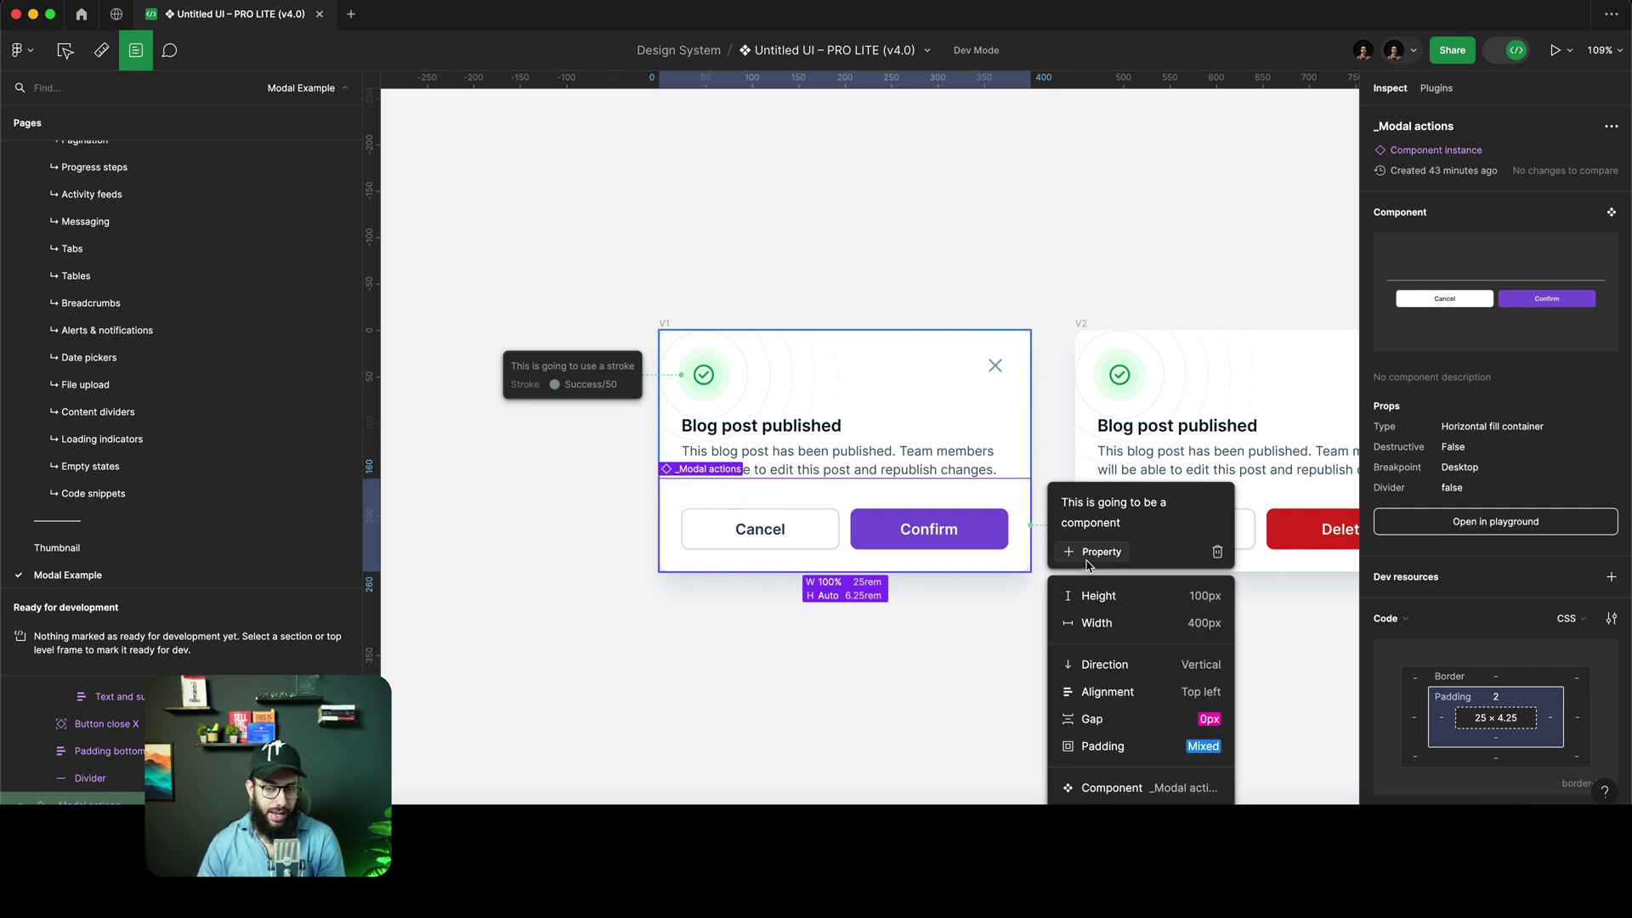
left_click(1106, 788)
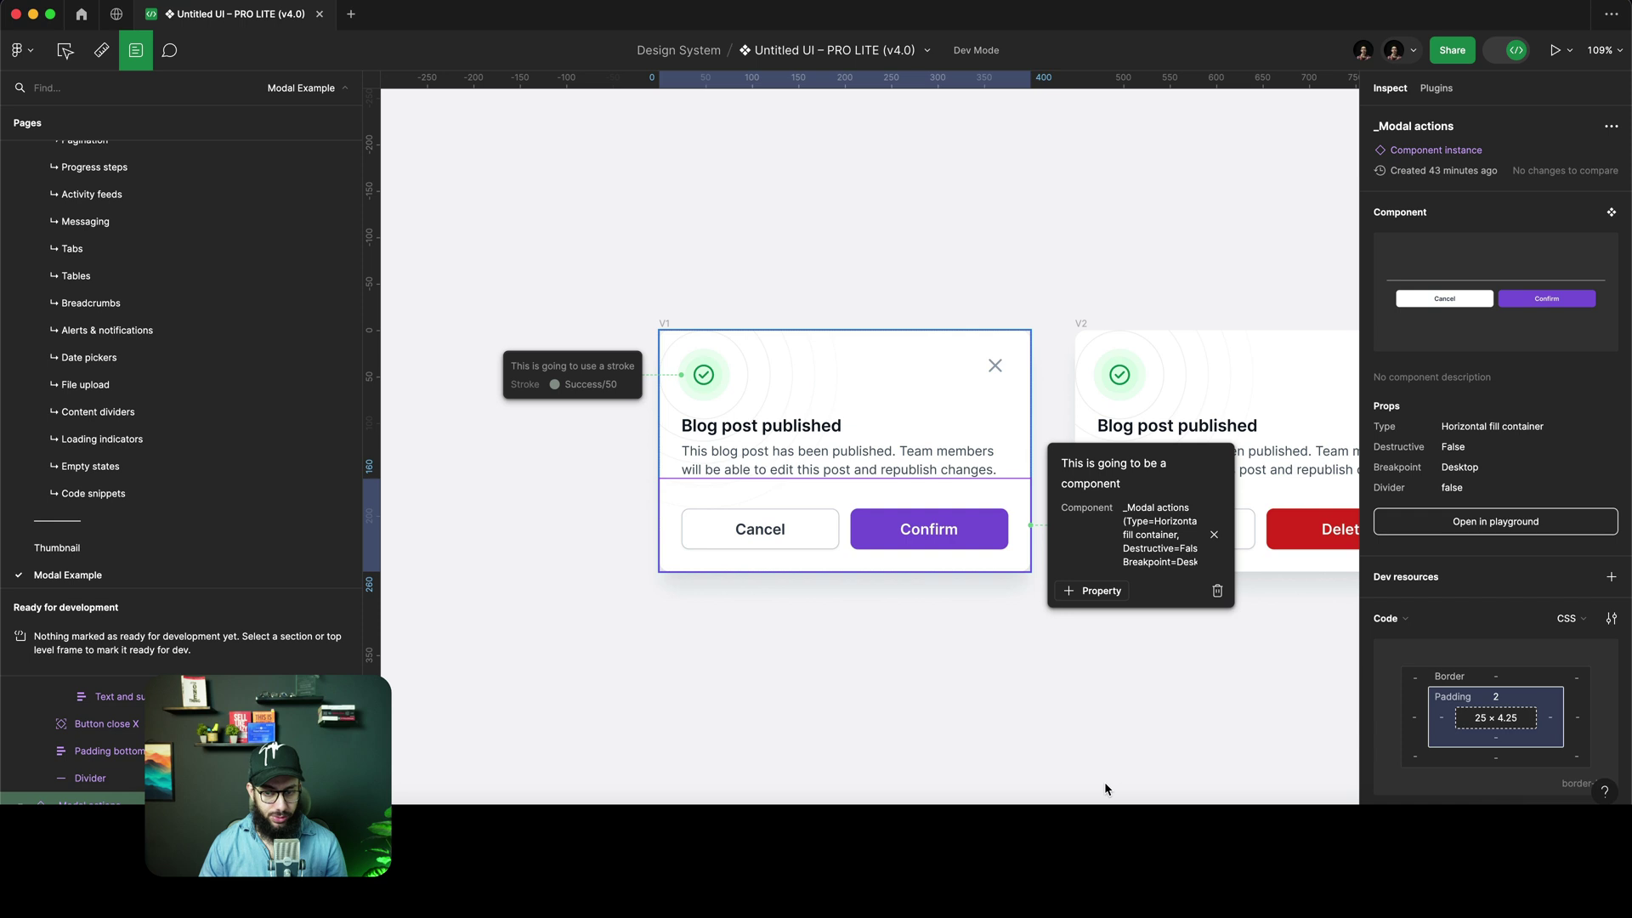
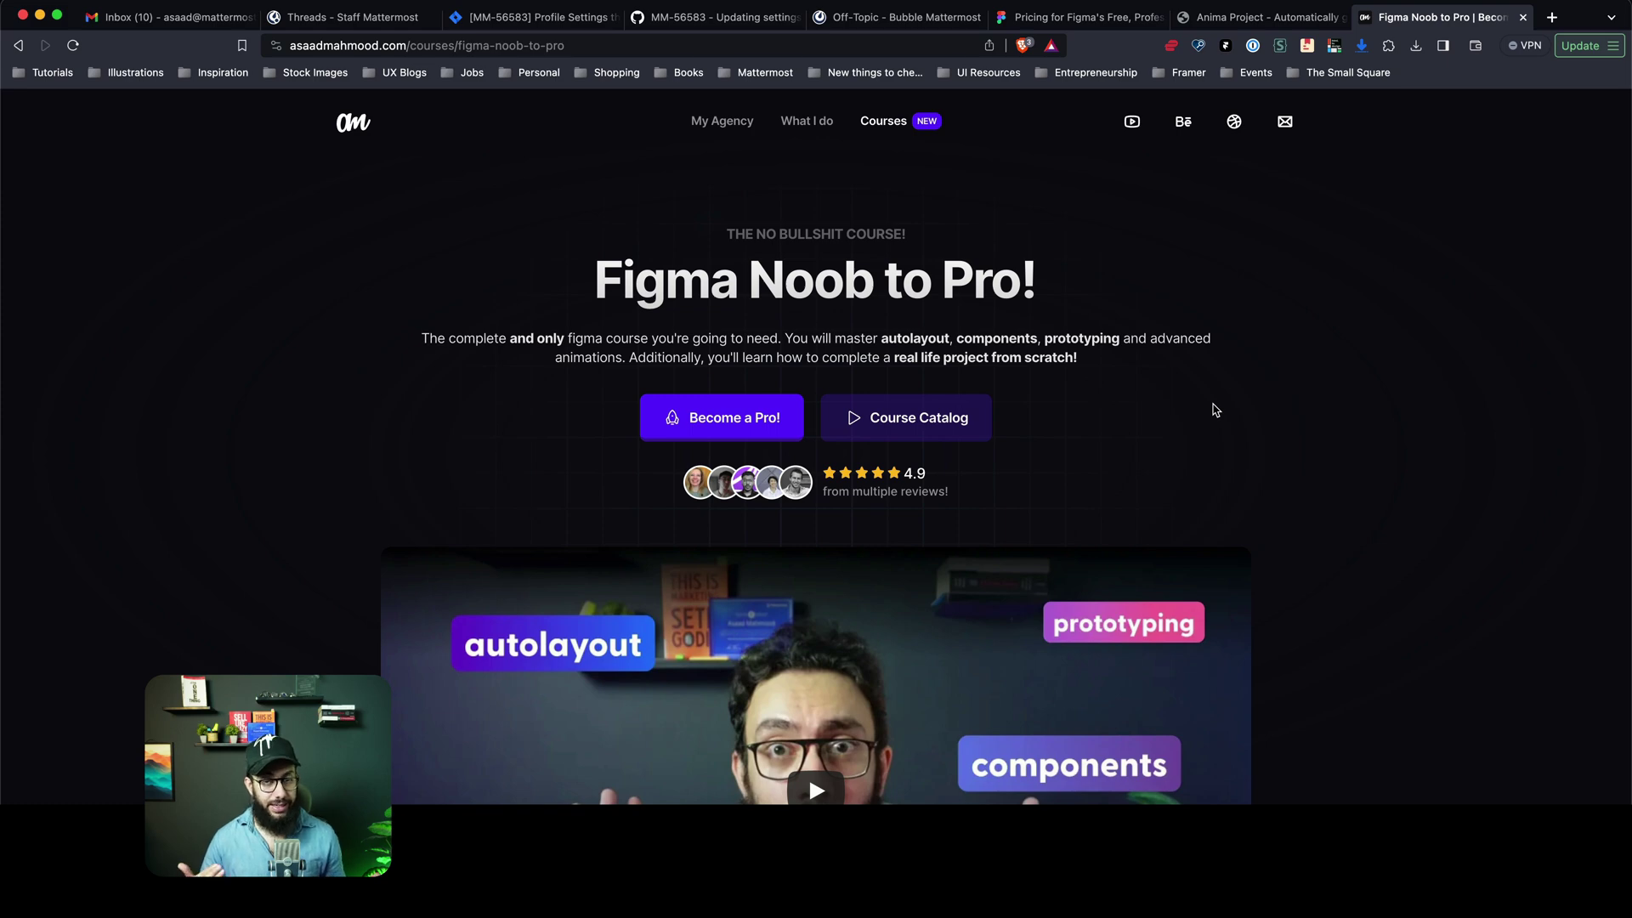
Look through the Figma Noob to Pro! course page in the browser and return to its beginning
scroll(1216, 410, "down", 20)
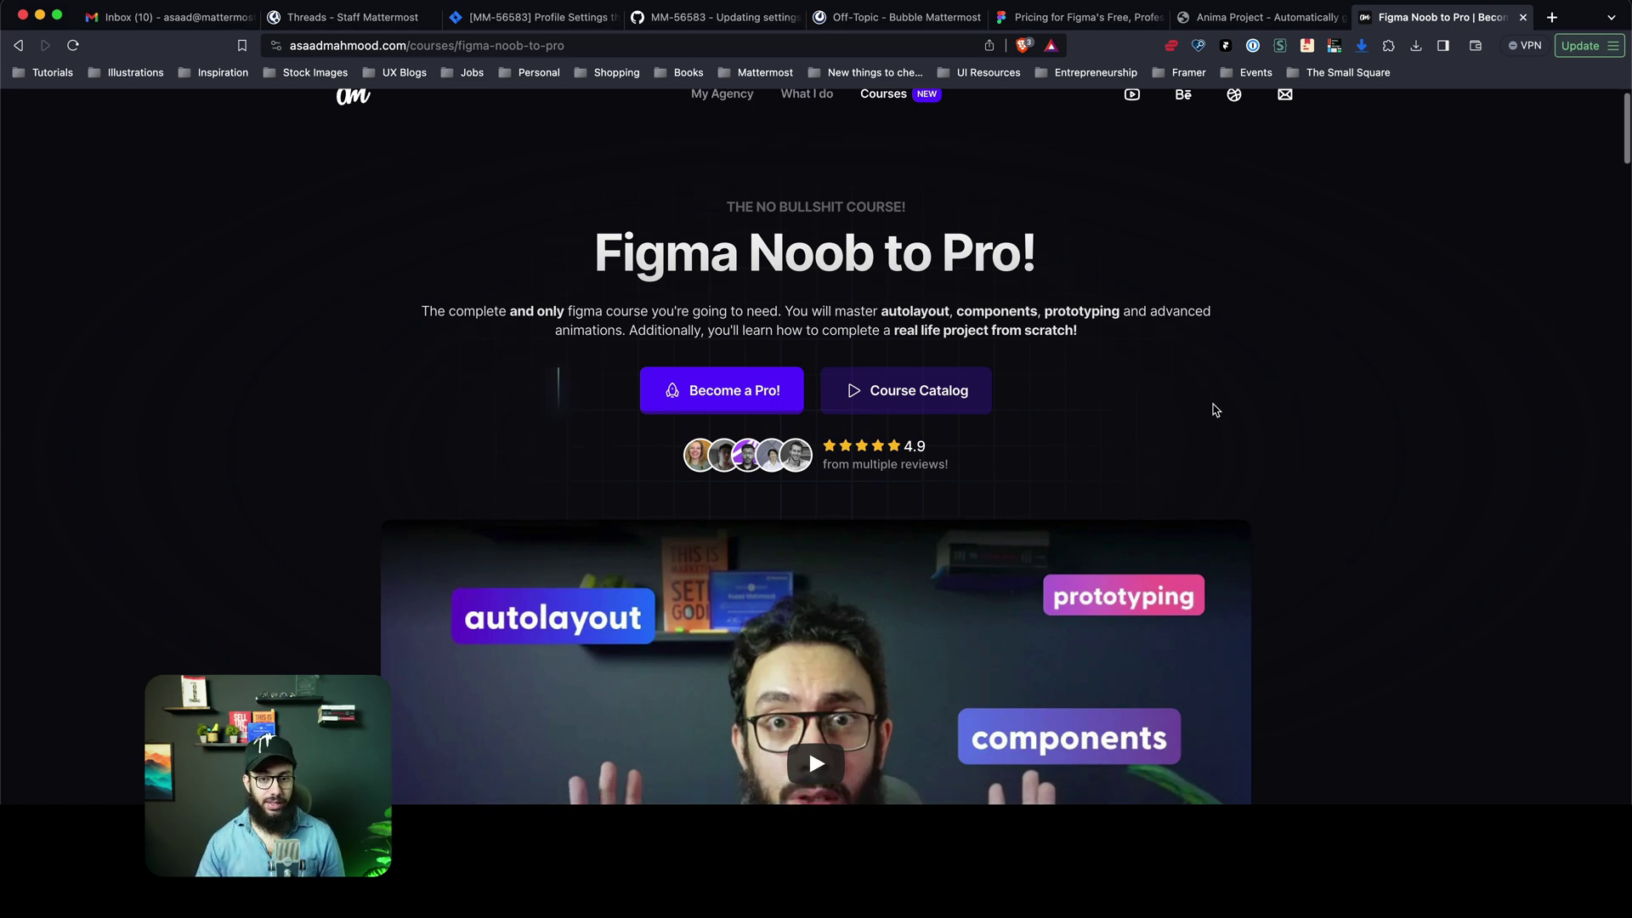
scroll(1215, 410, "down", 20)
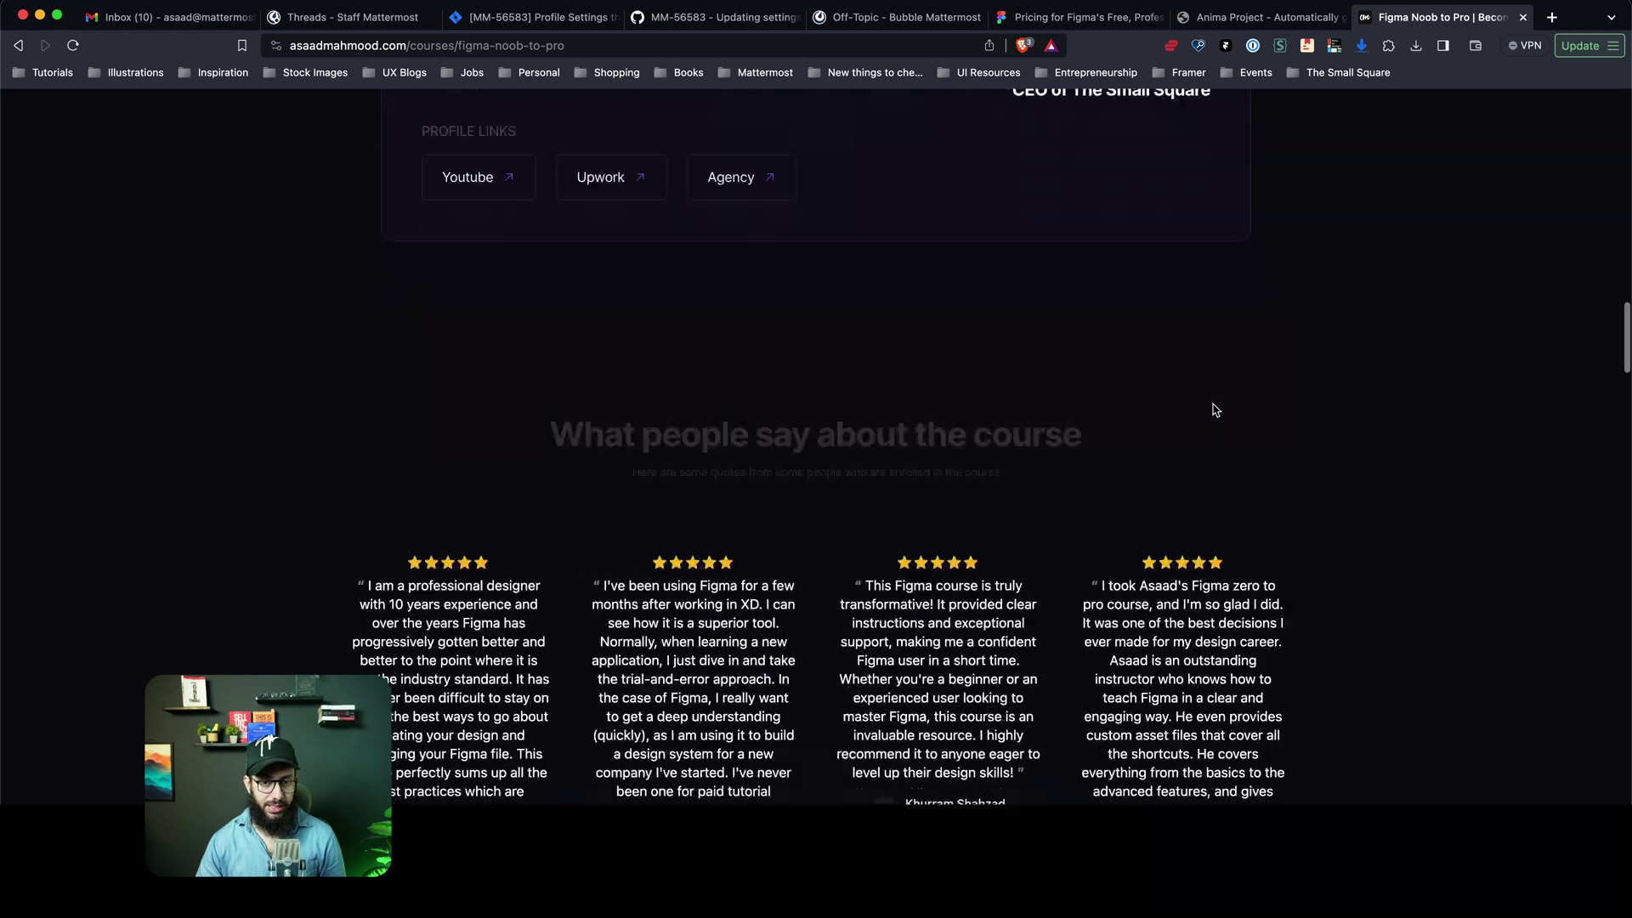
scroll(1216, 410, "down", 20)
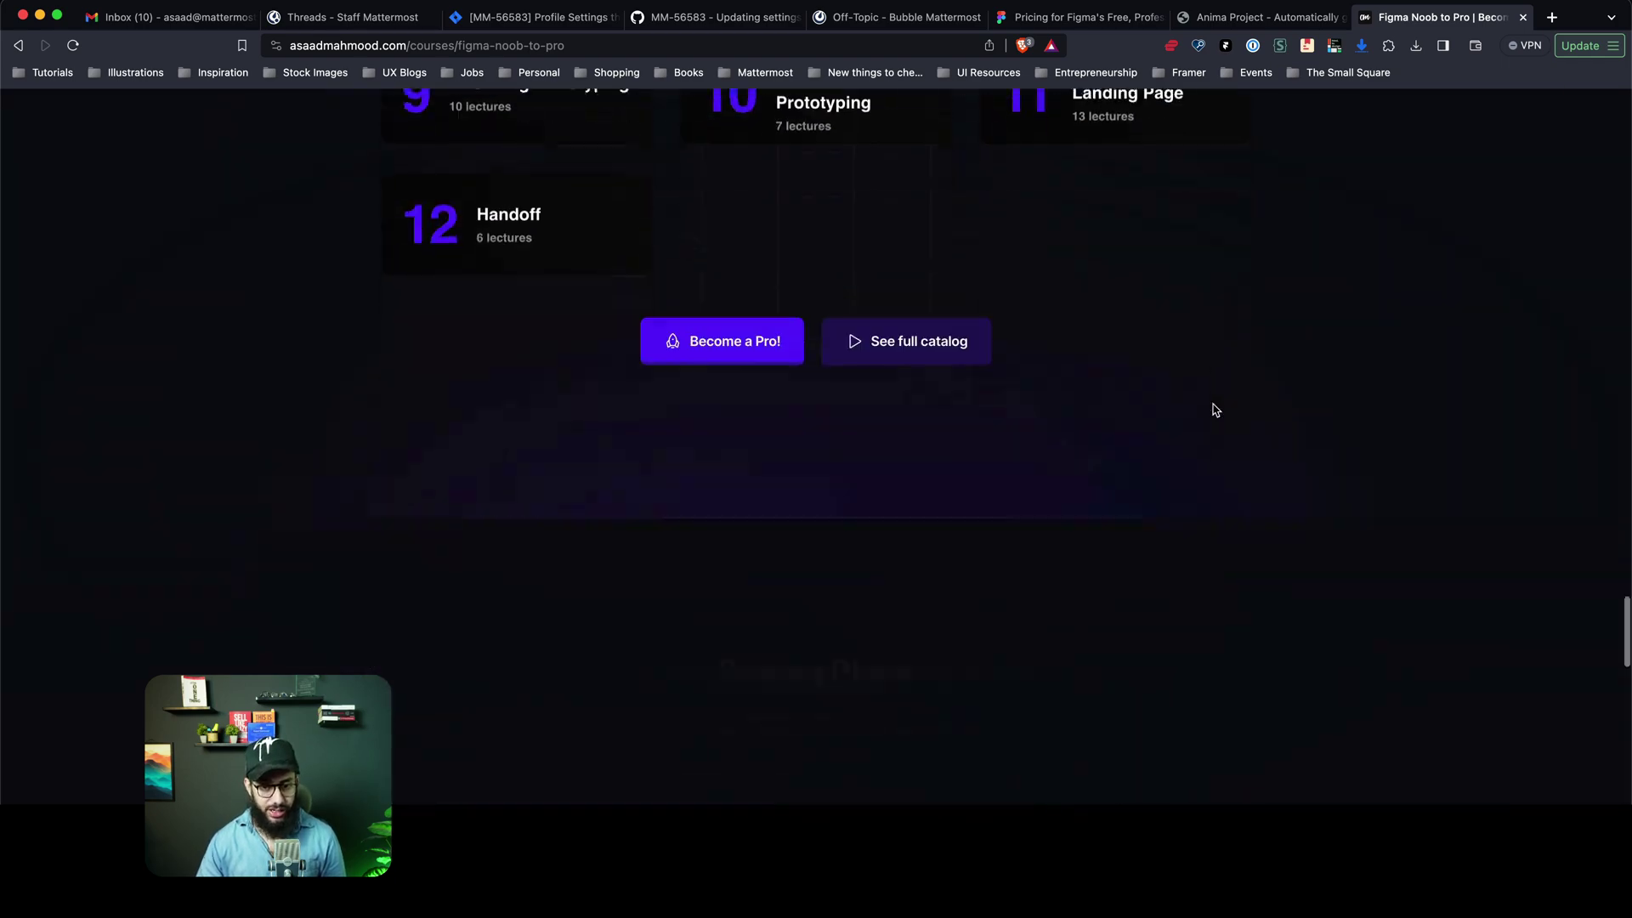
scroll(1216, 410, "up", 20)
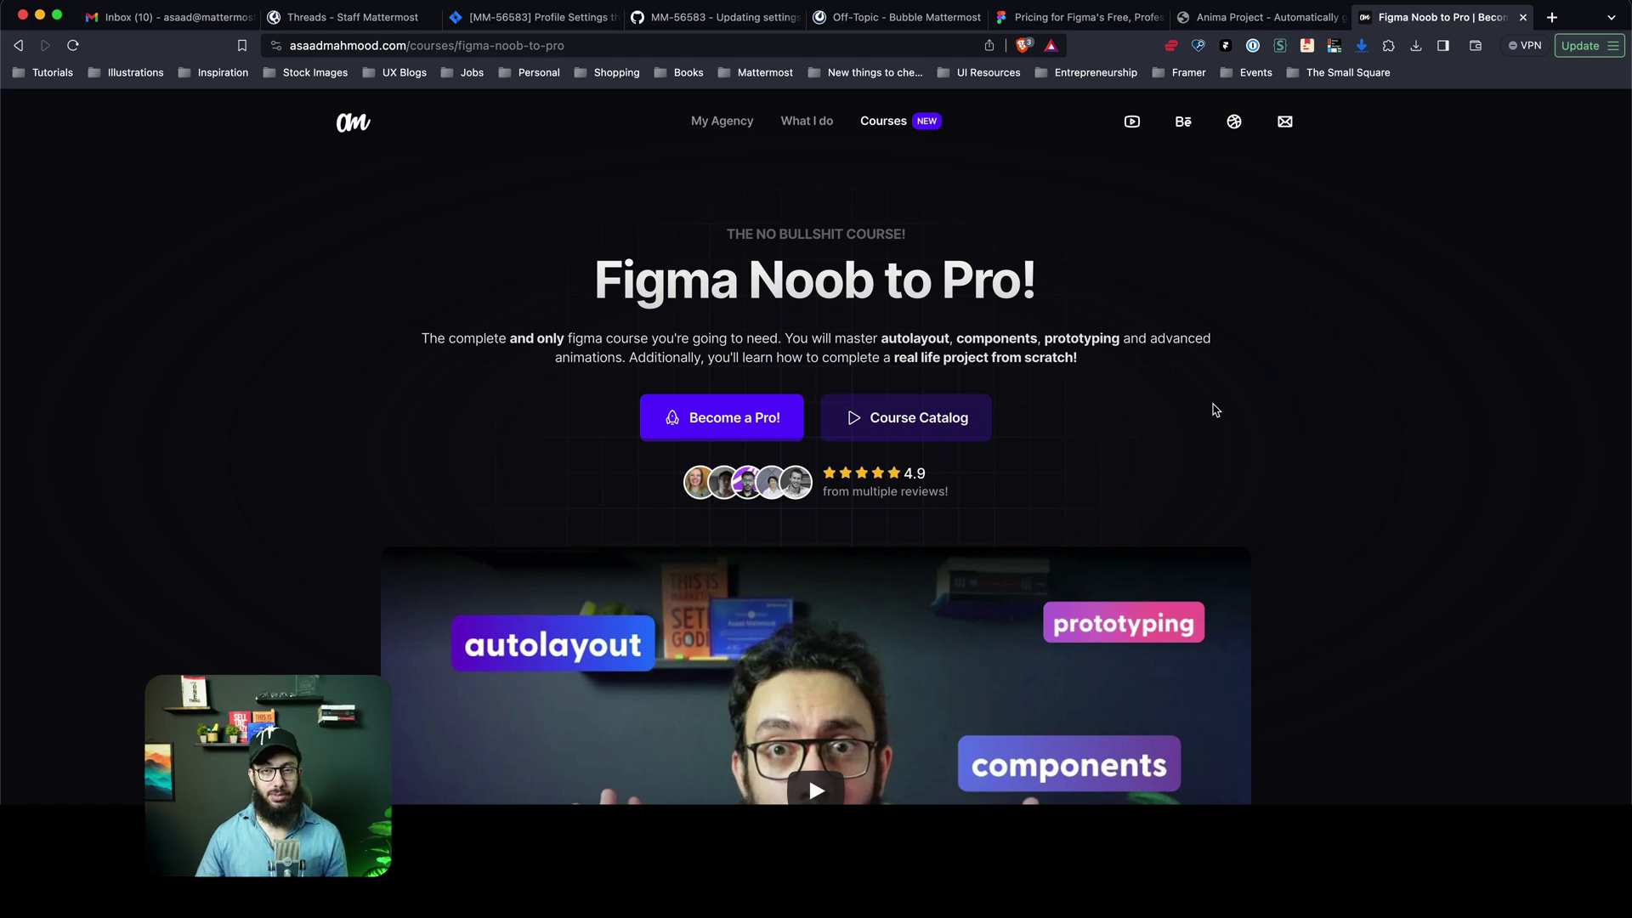
Switch back to Figma and delete the annotation on the V1 modal's actions section
key("super+shift+Tab")
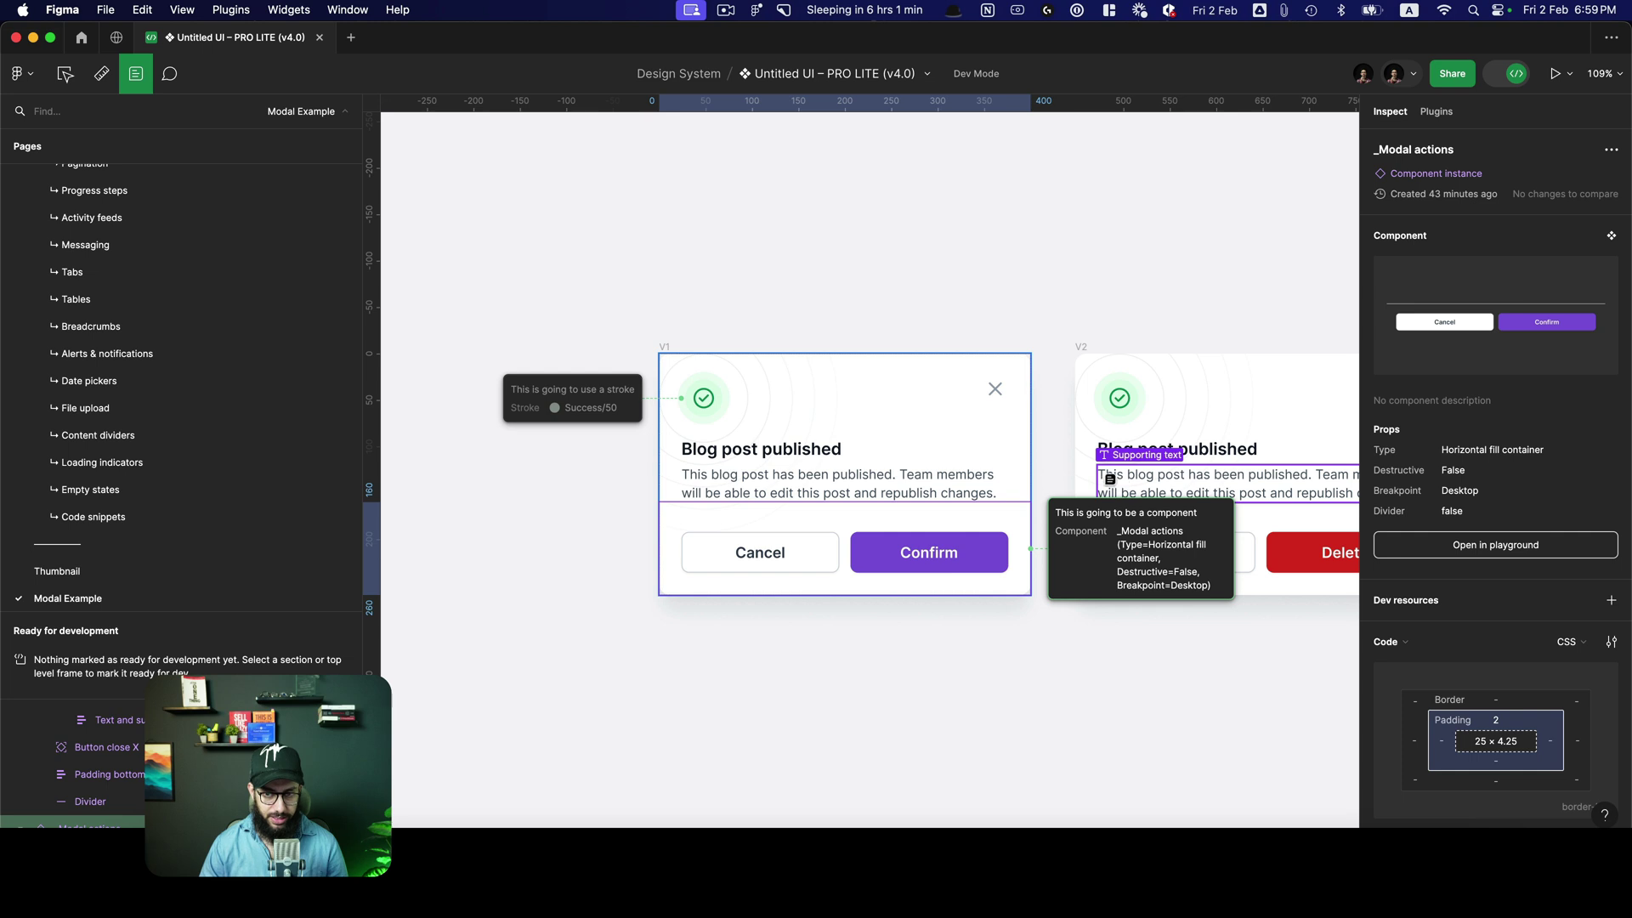
scroll(1082, 475, "right", 2)
key("BackSpace")
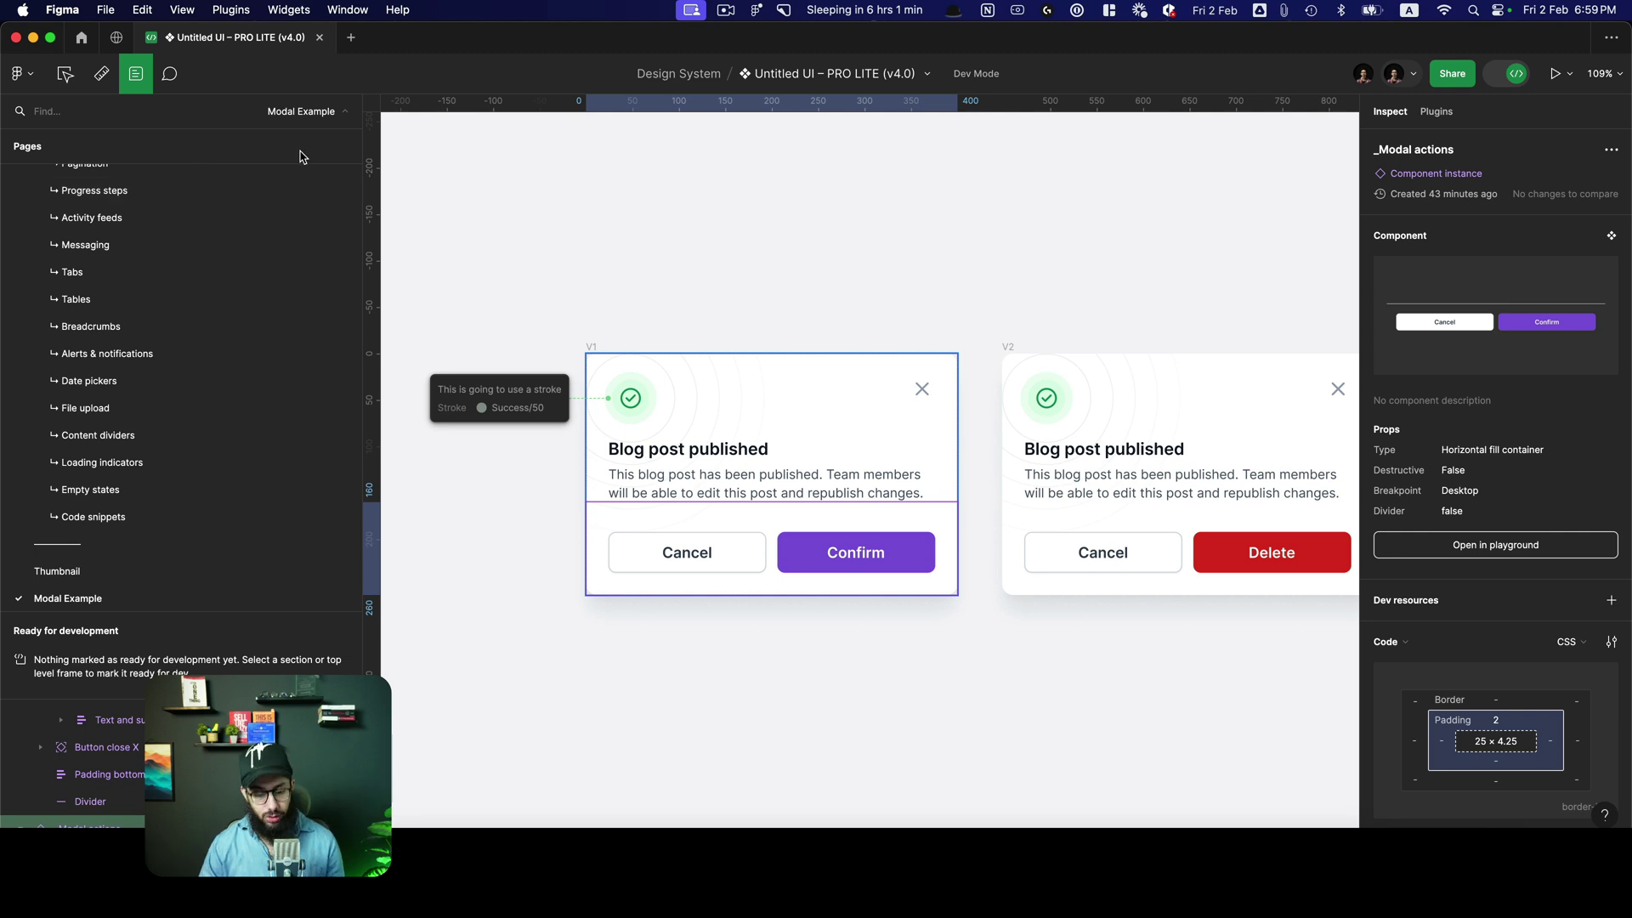
Add a measurement between the V1 modal's close button and the modal's right edge
key("shift+m")
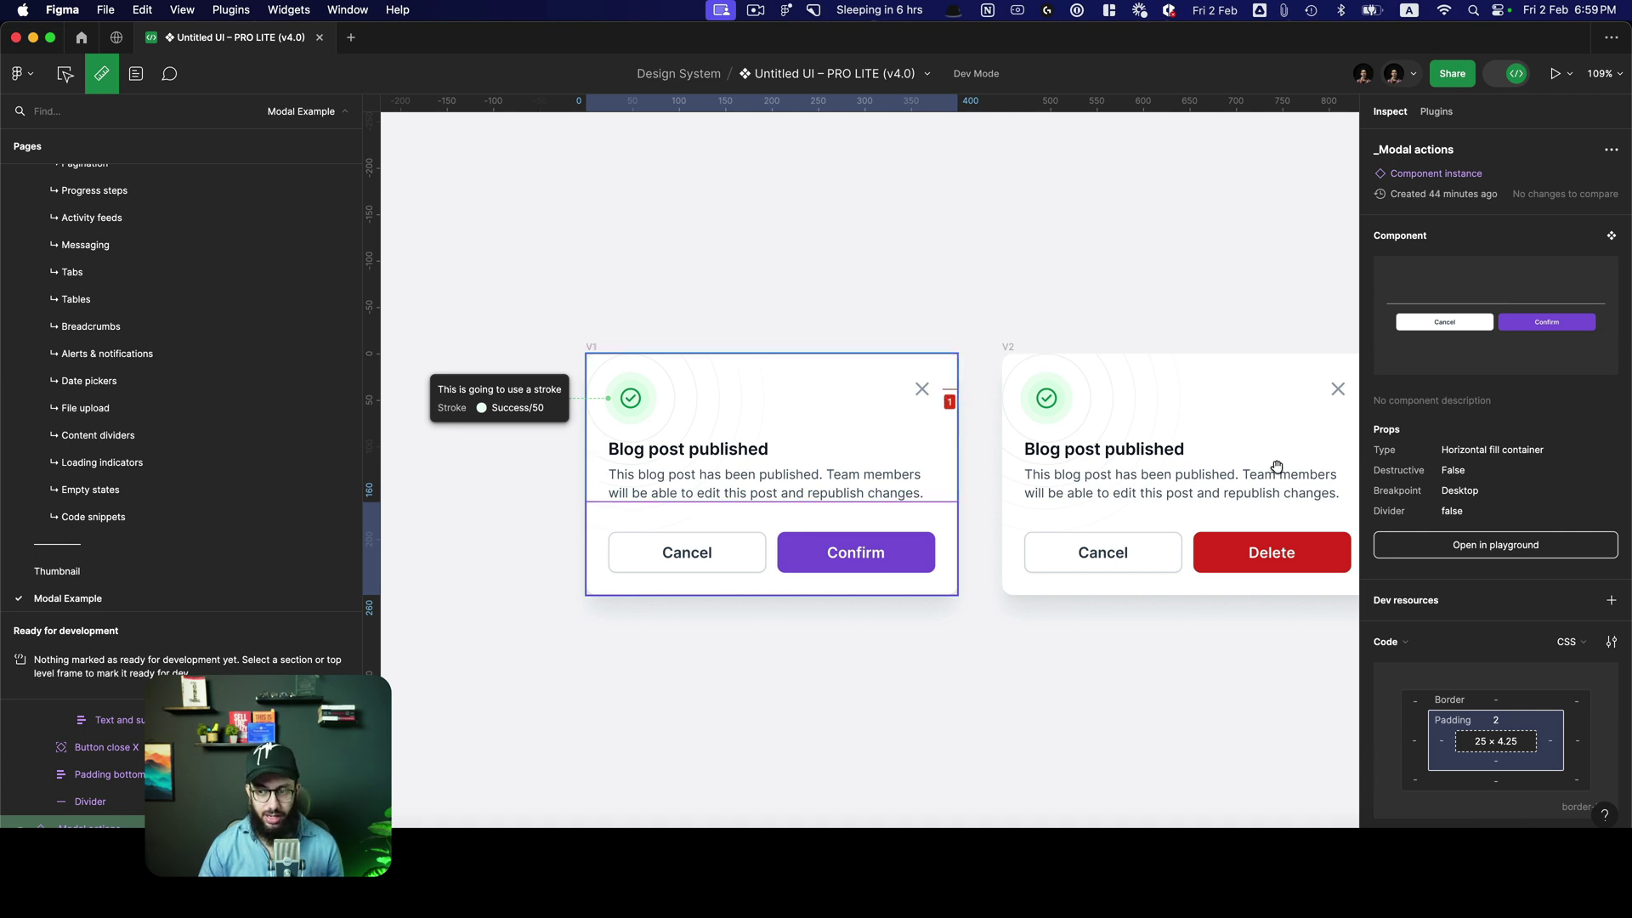
Change the code unit from rem to px for the selected V1 modal actions component
left_click(1613, 643)
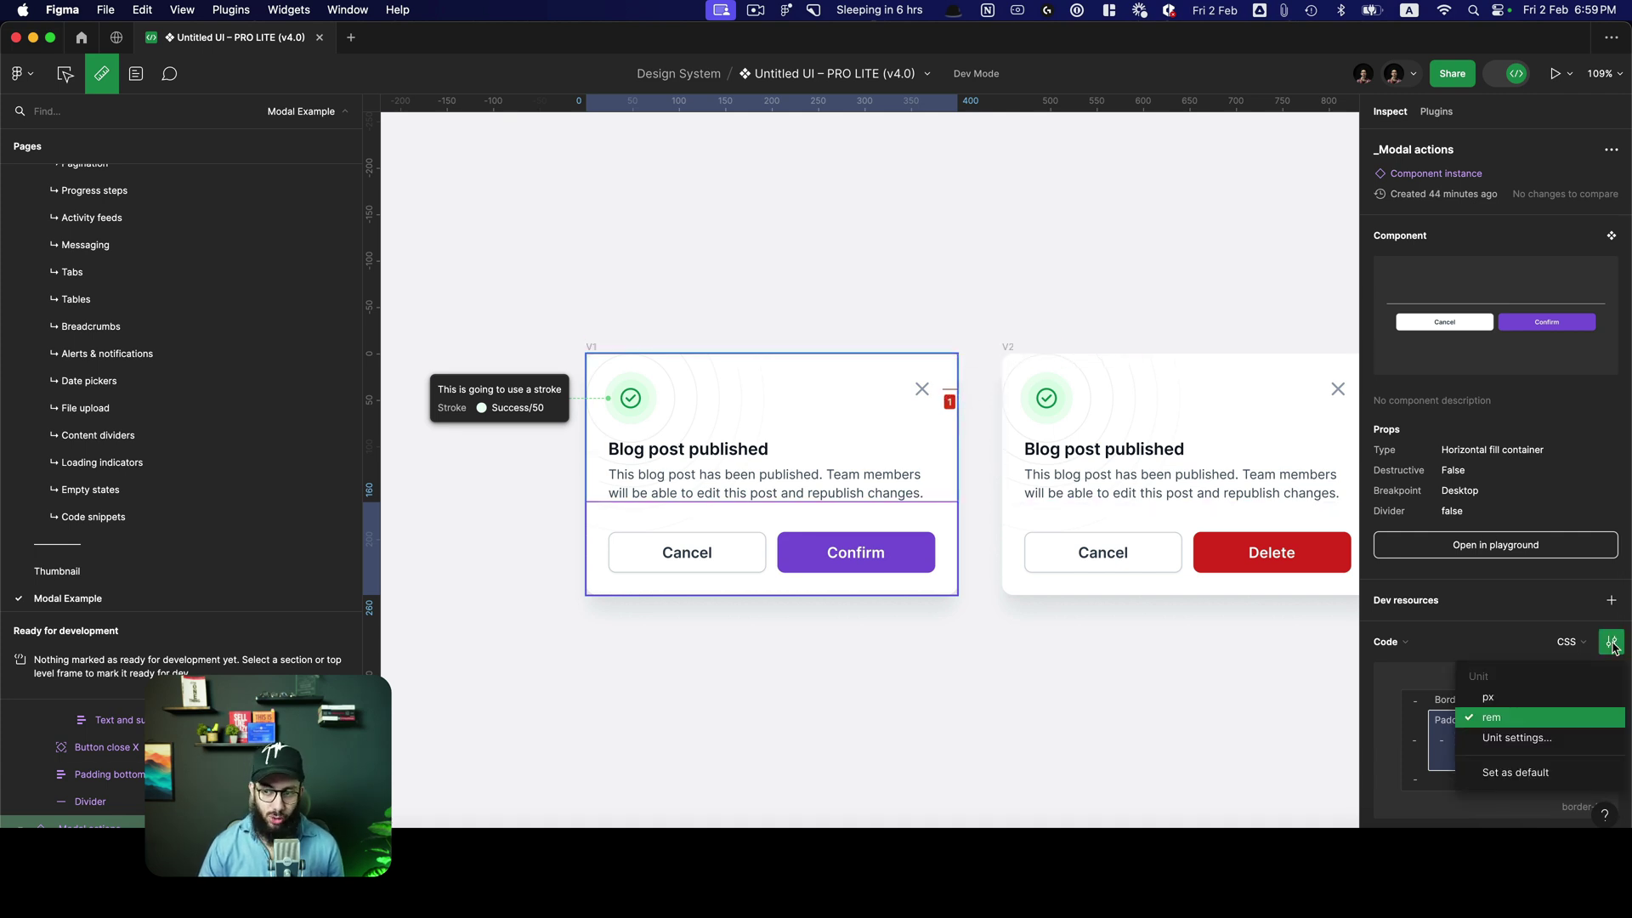
left_click(1537, 697)
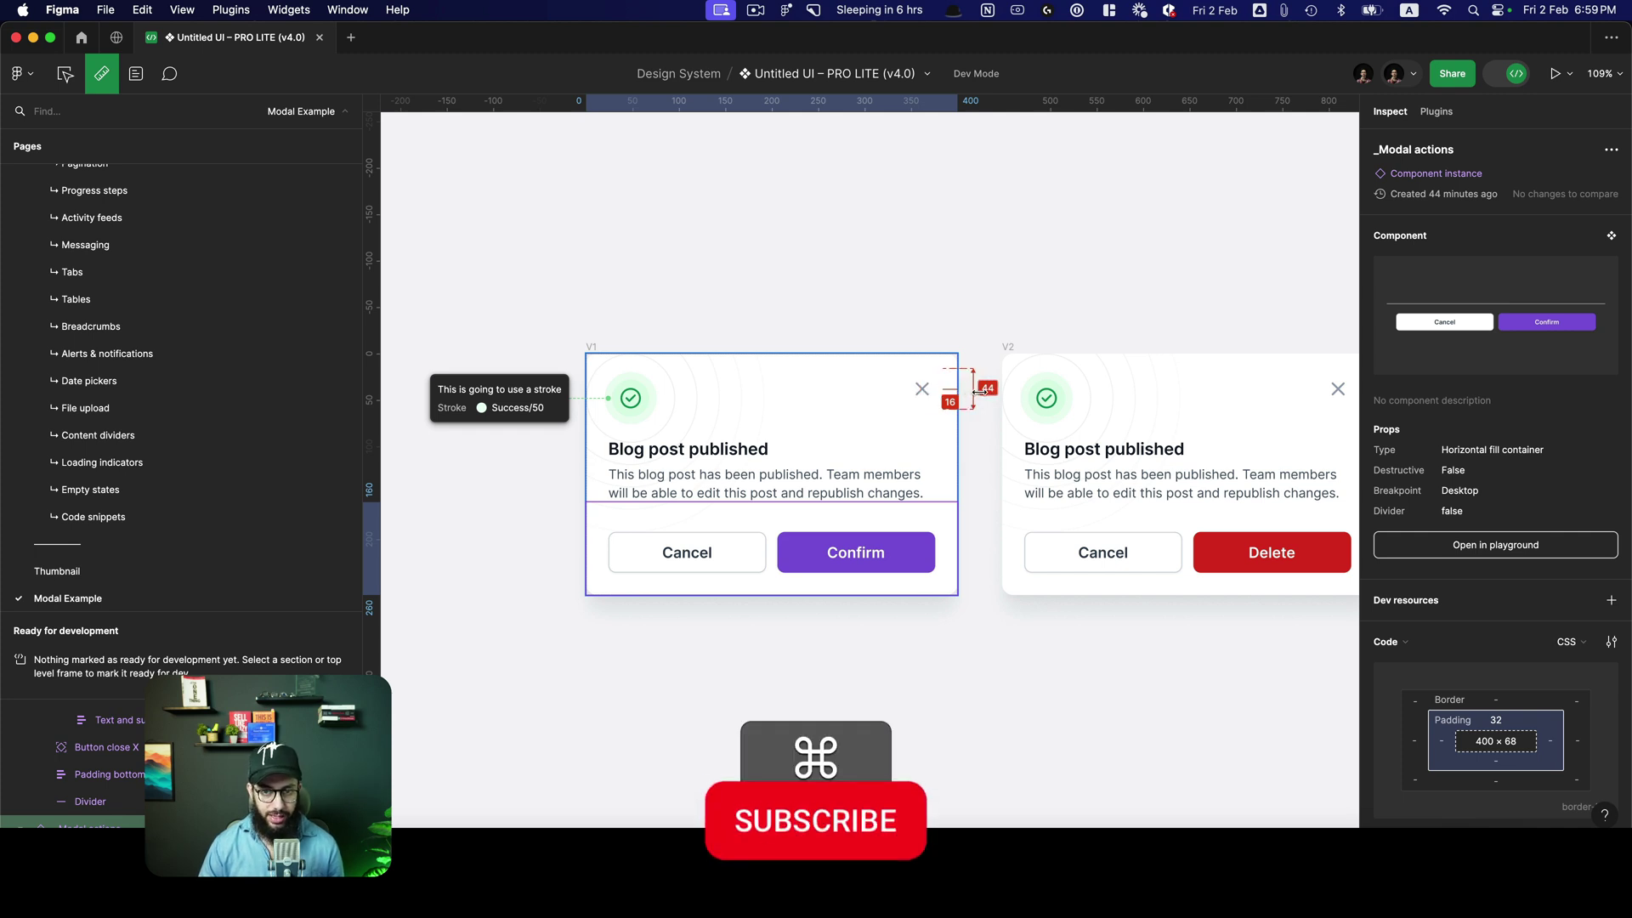
Inspect the V1 modal's close button and its spacing from the surrounding edges
scroll(984, 398, "up", 5)
scroll(983, 398, "left", 3)
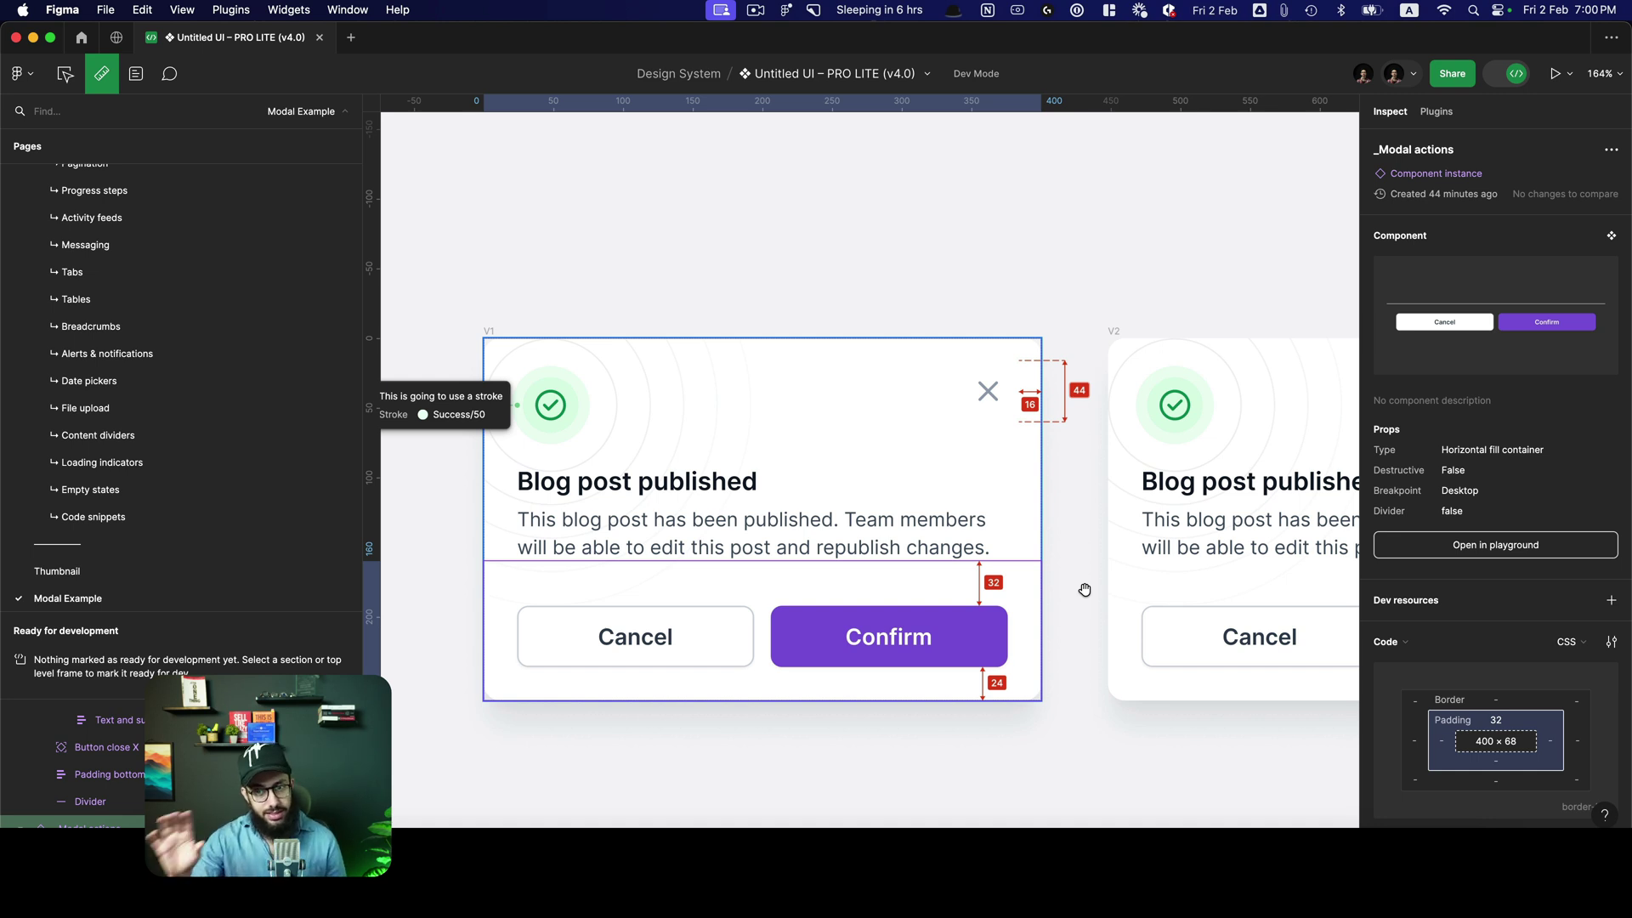
left_click(965, 378)
key("alt")
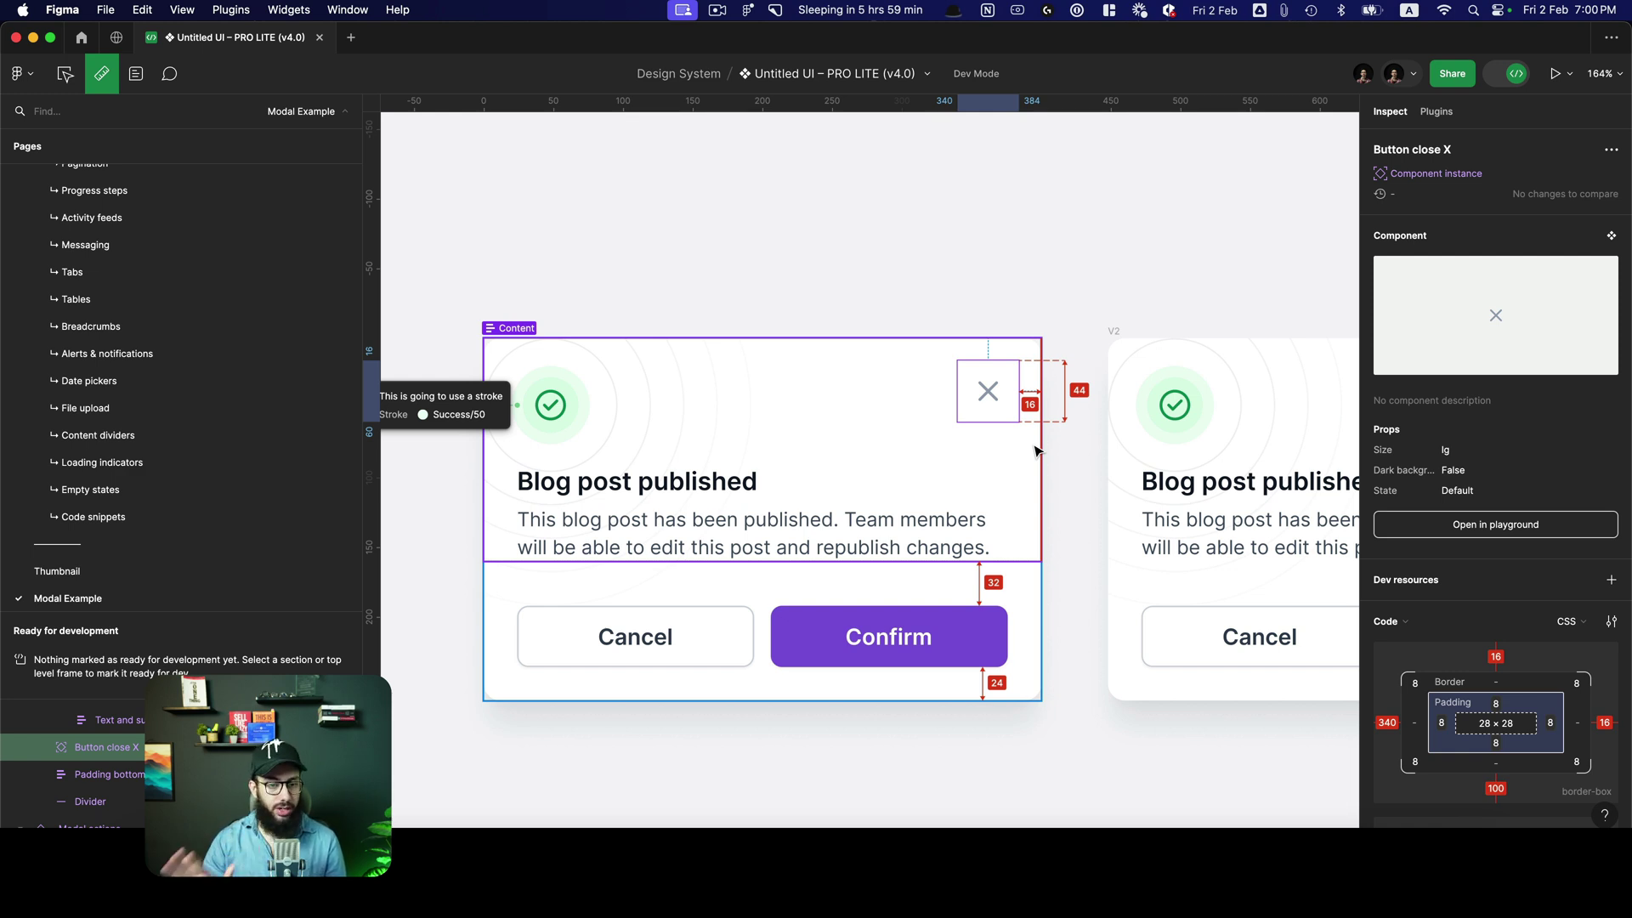
scroll(1035, 451, "left", 5)
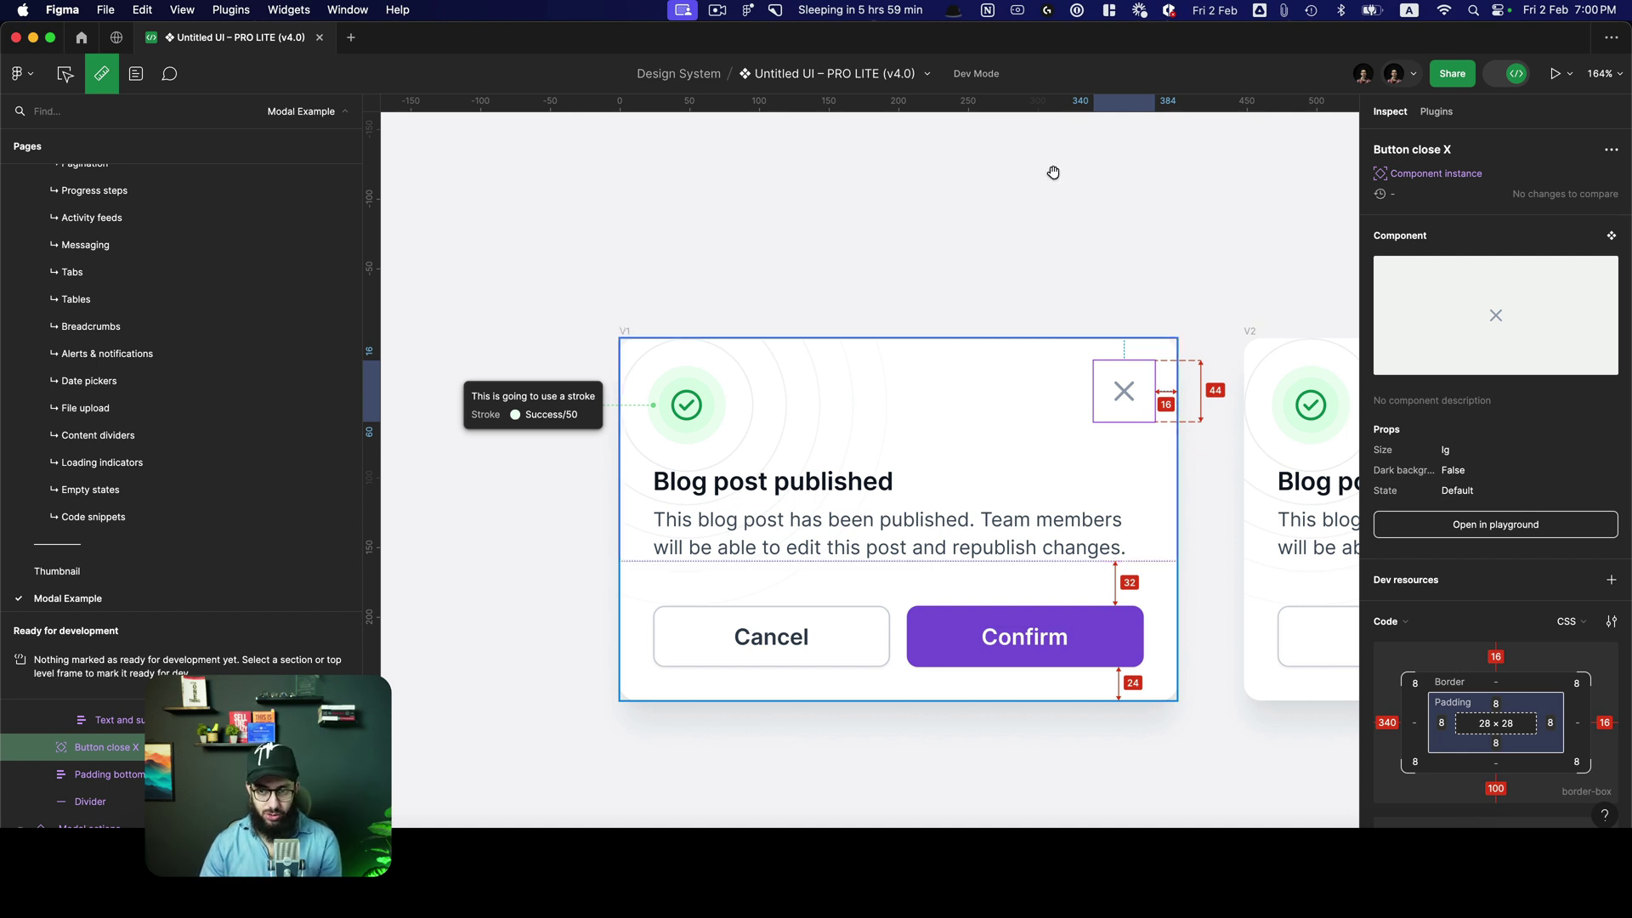
scroll(1021, 209, "right", 2)
scroll(1021, 208, "down", 5)
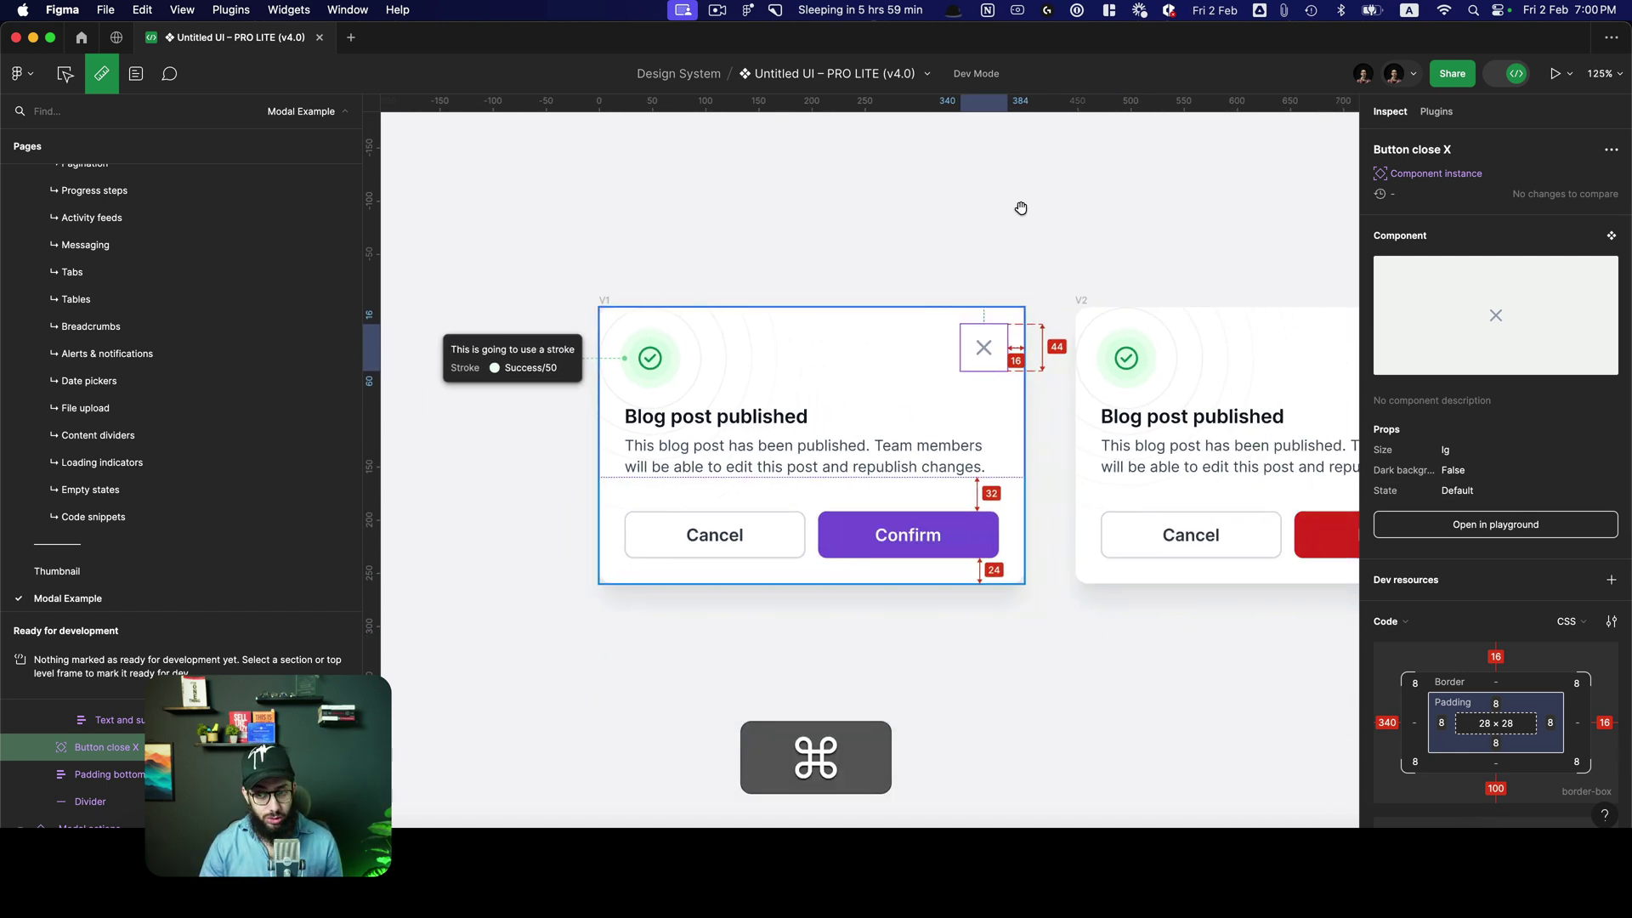
Select the V1 and V2 modal frames together and open the comparison of their changes
left_click(1025, 222)
left_click(545, 298)
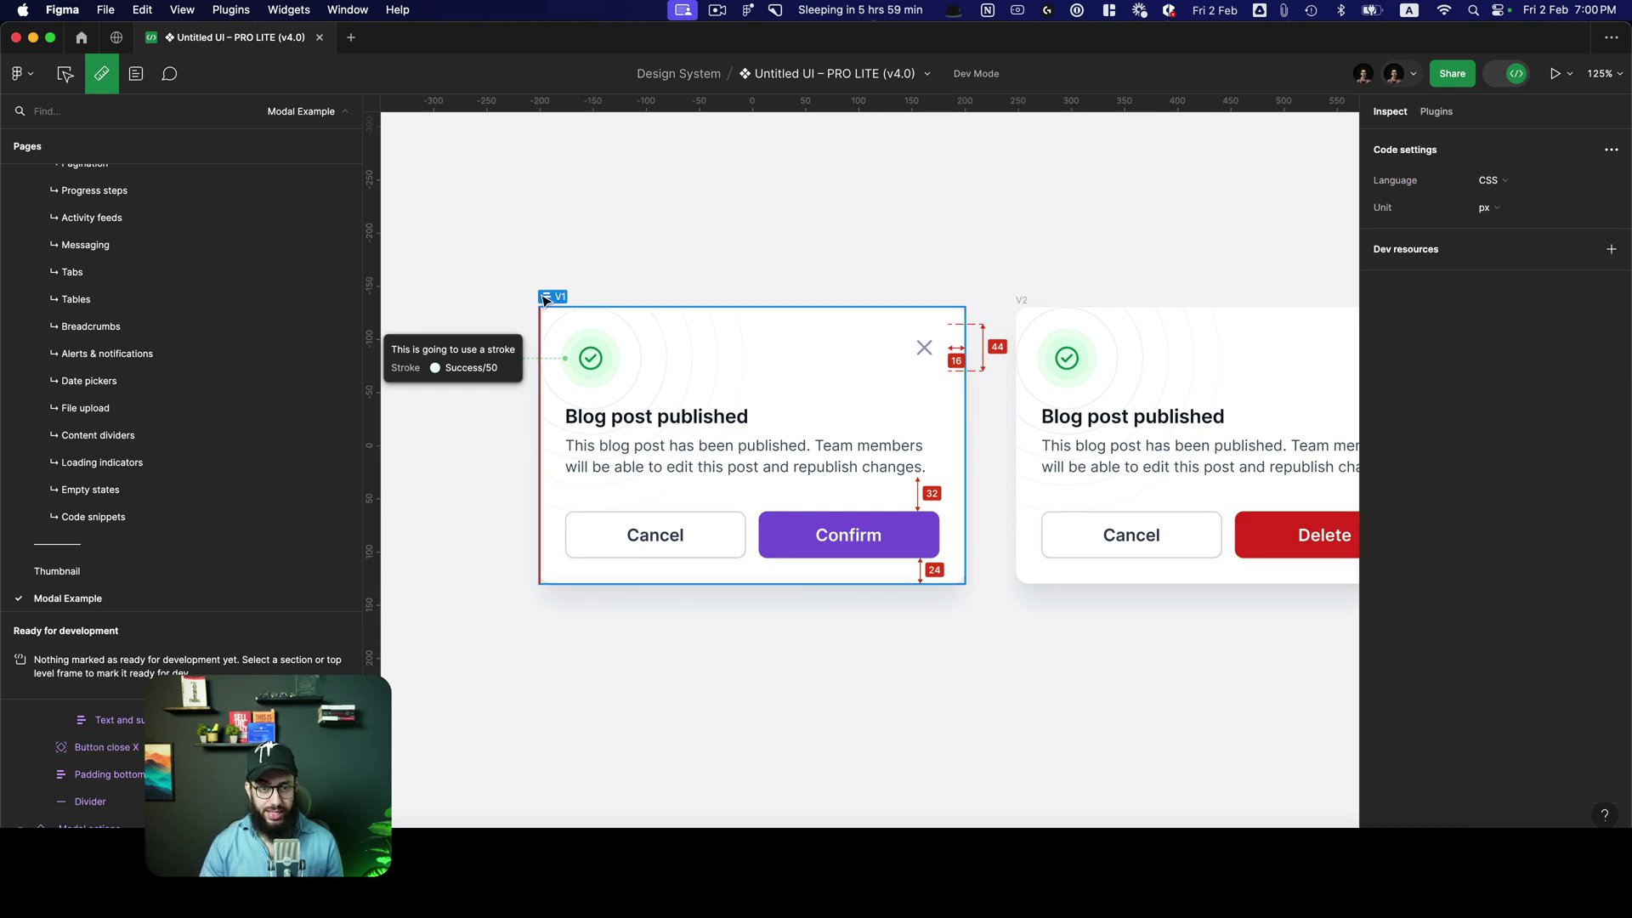
left_click(1022, 302, "shift")
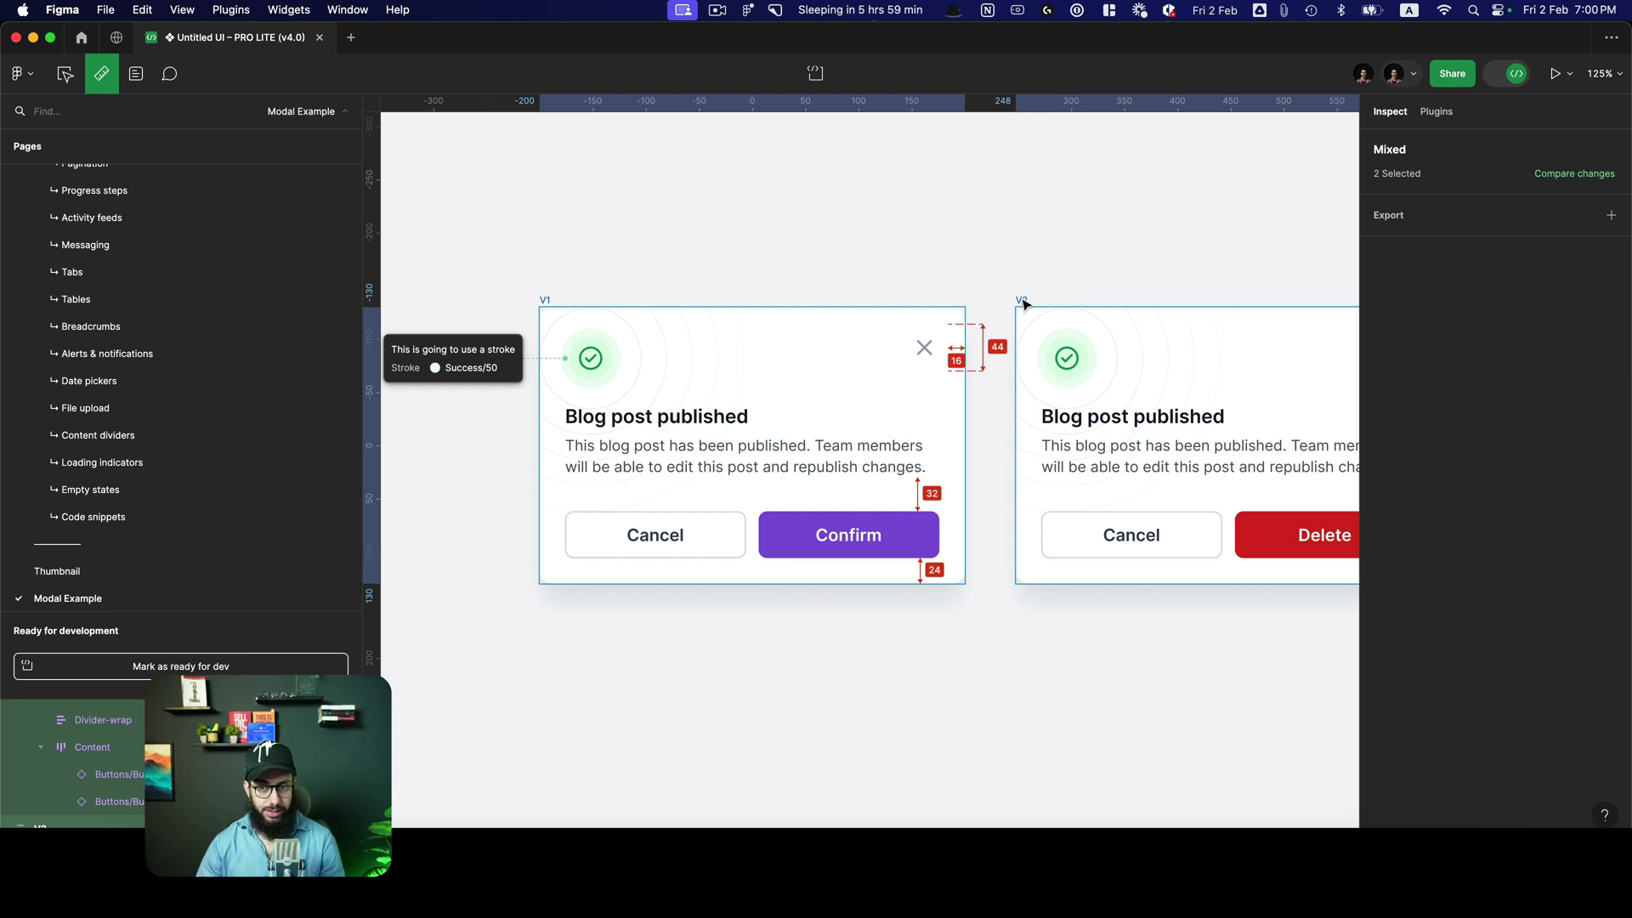
scroll(988, 234, "right", 2)
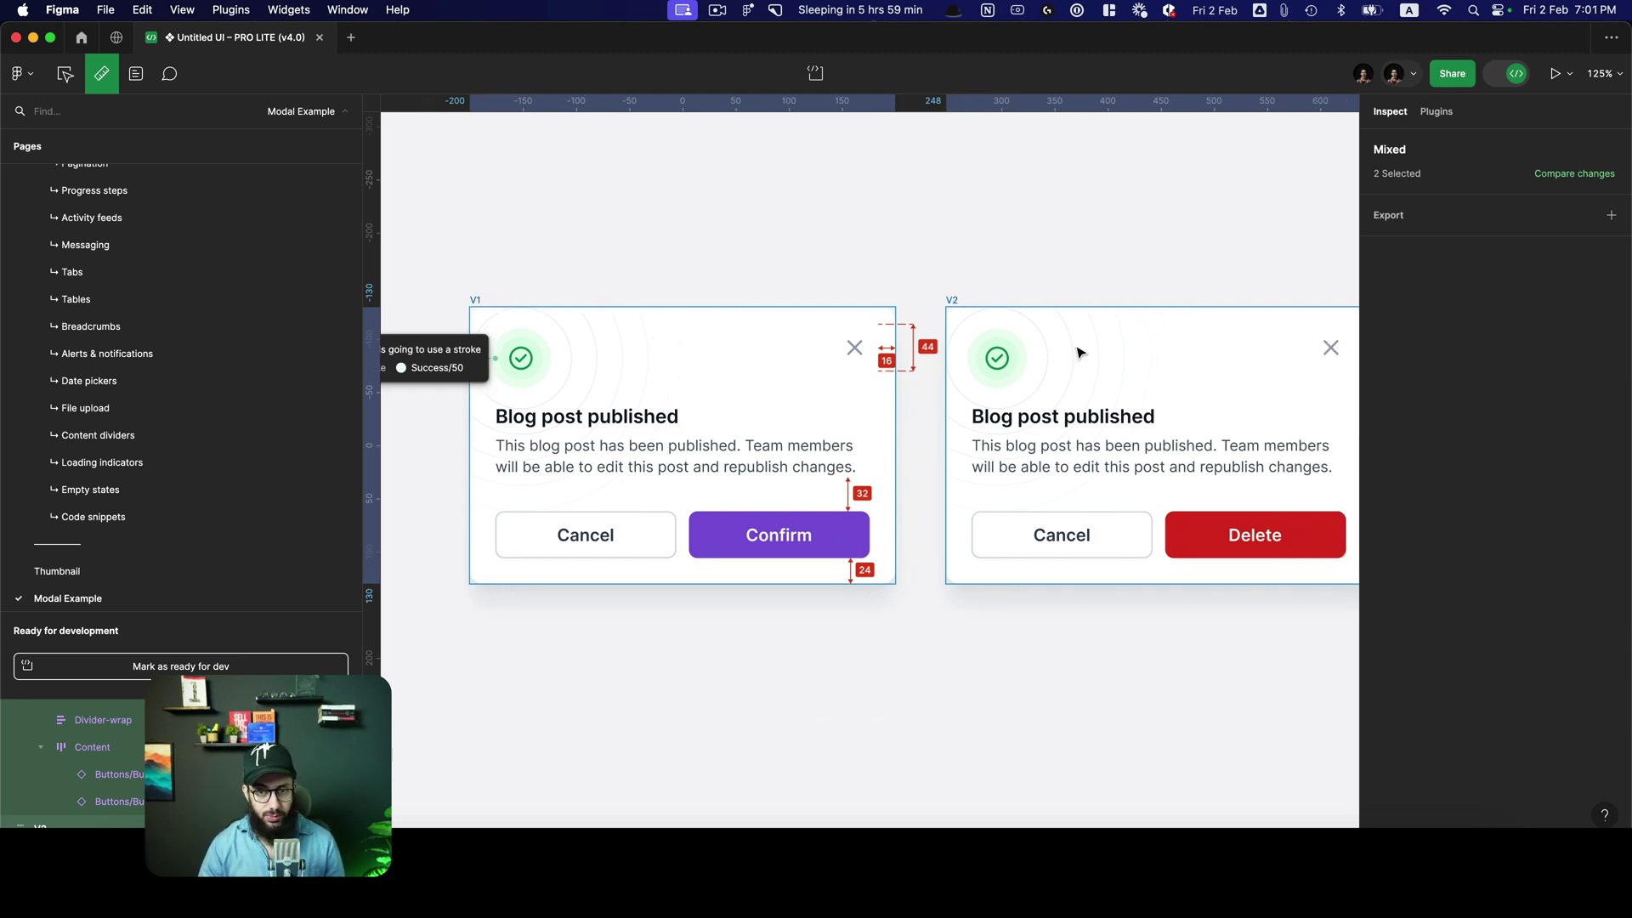
left_click(1562, 178)
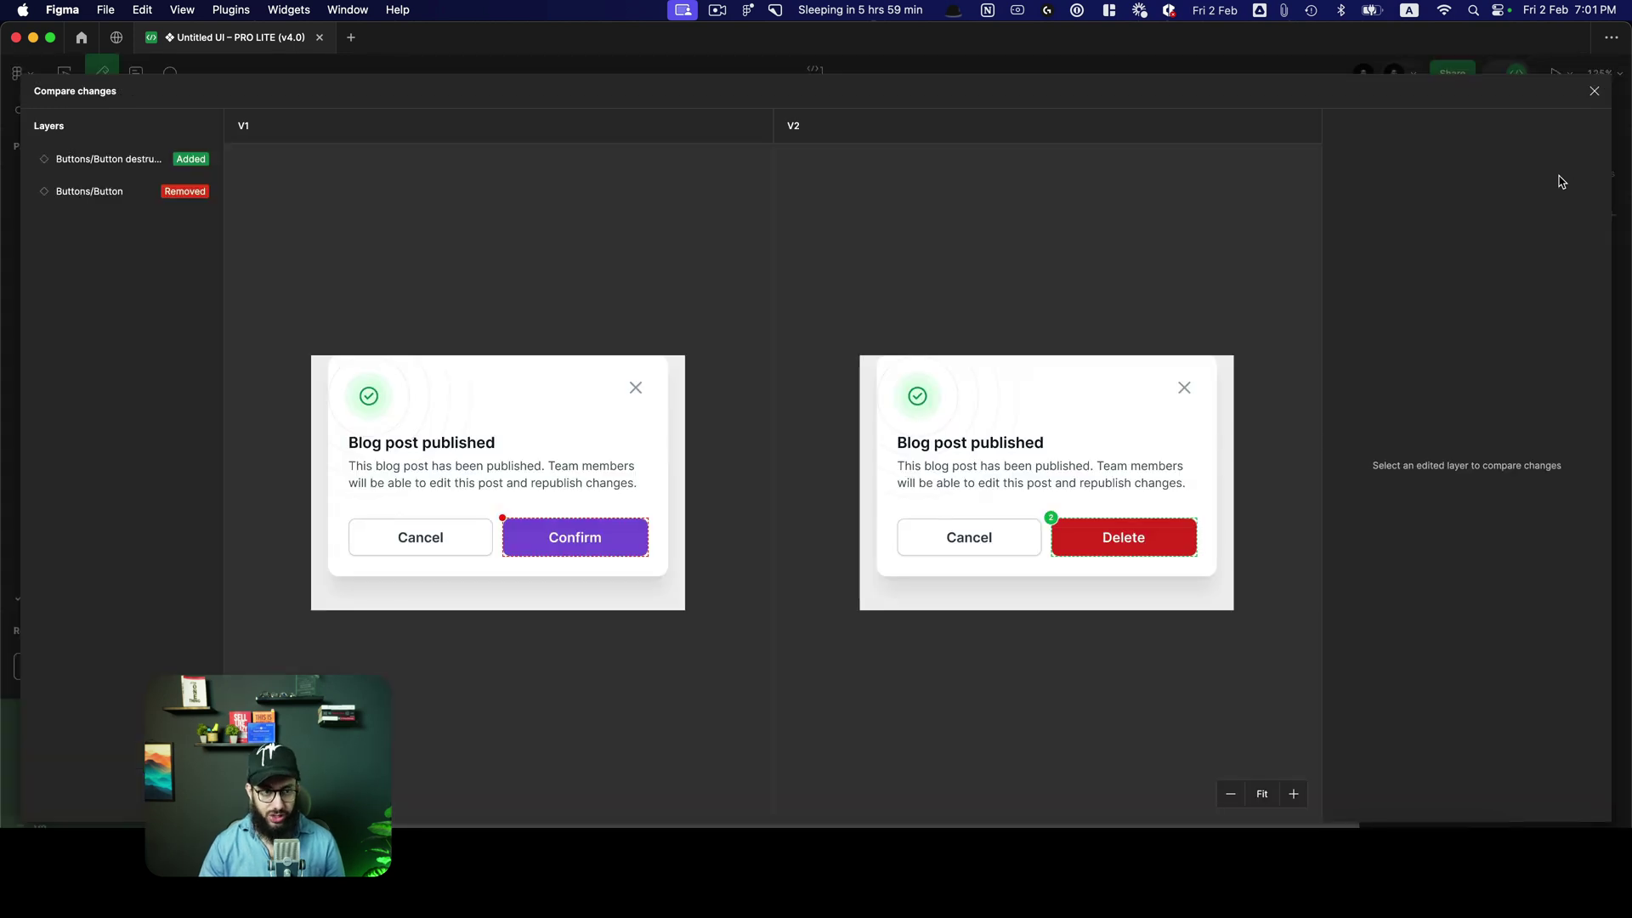
Review the added and removed button layers' code and properties in the comparison, and close it
left_click(133, 169)
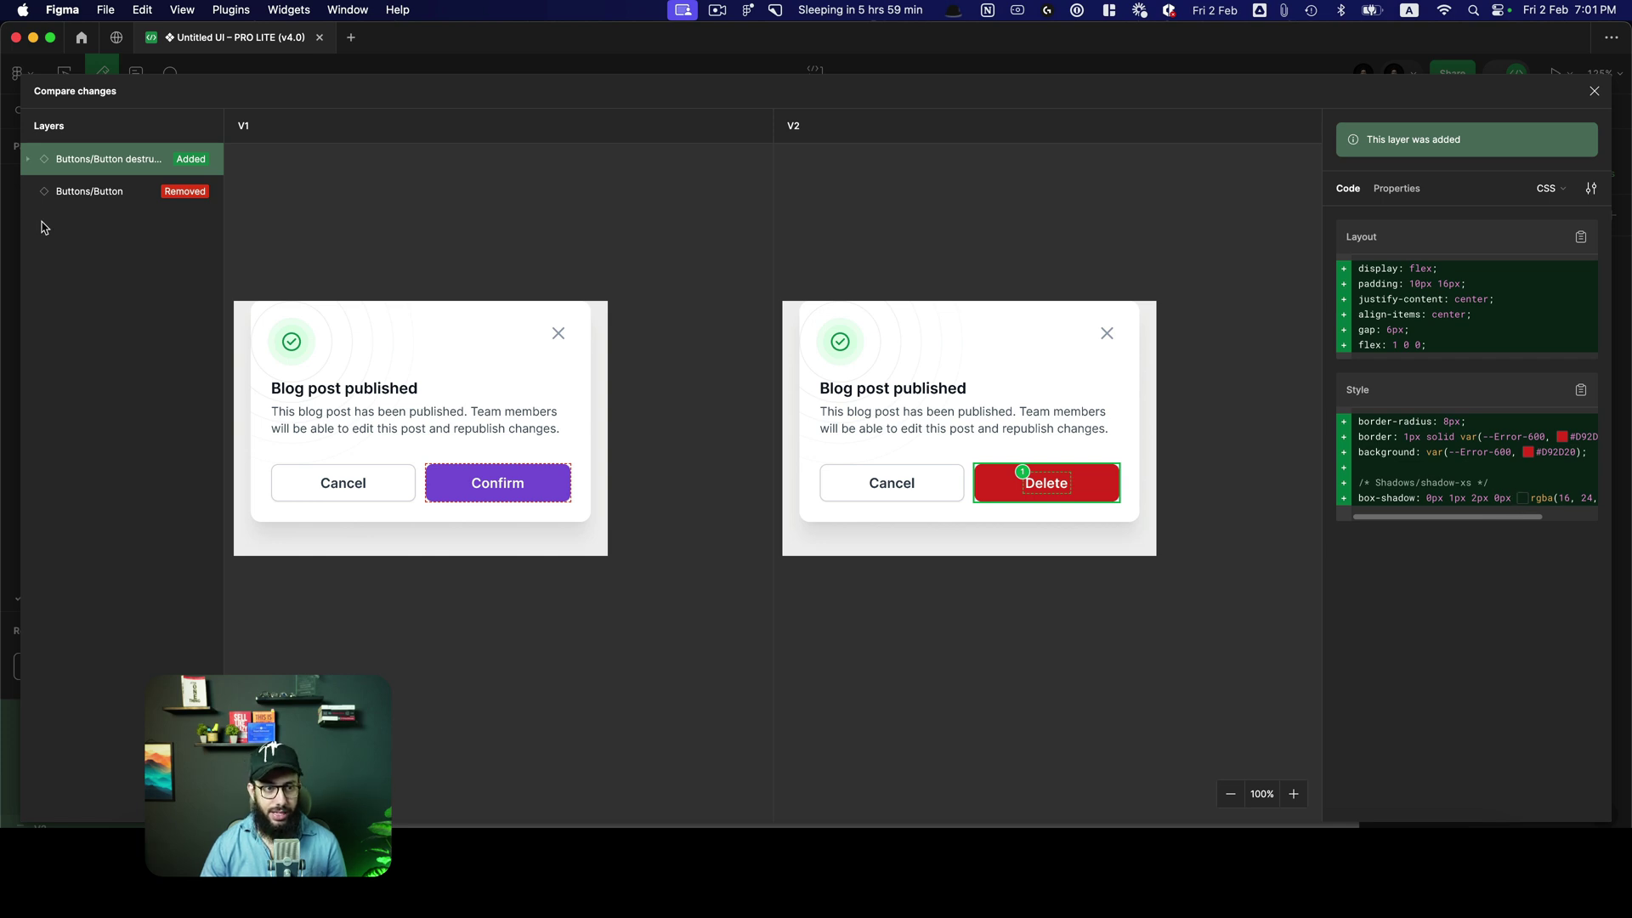
left_click(103, 190)
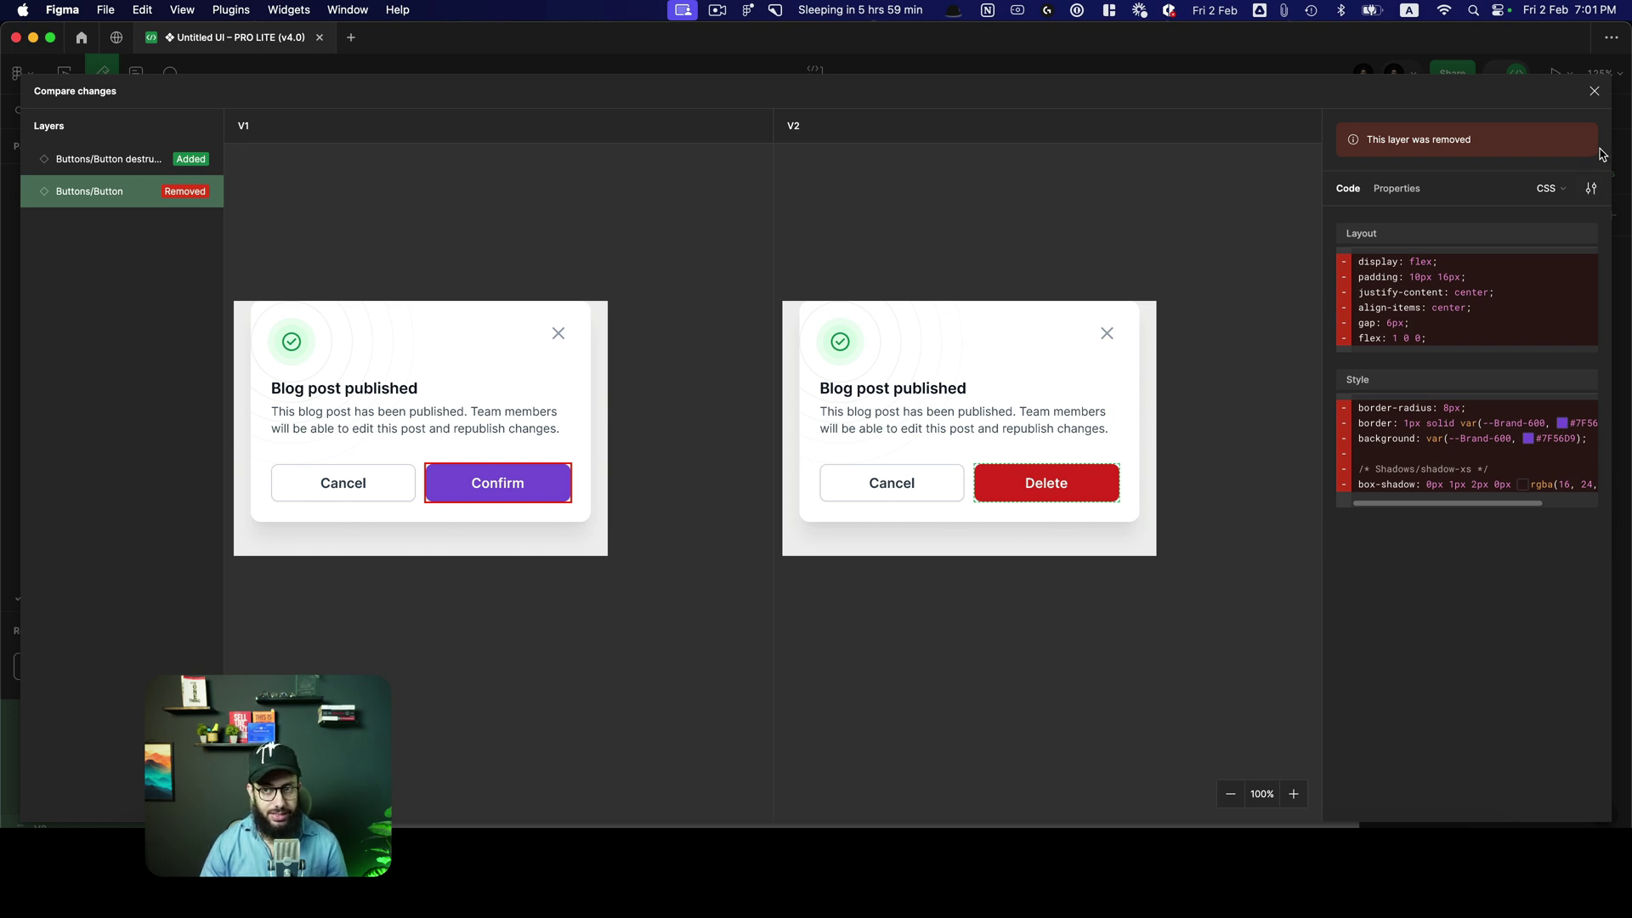
left_click(1399, 189)
left_click(1348, 189)
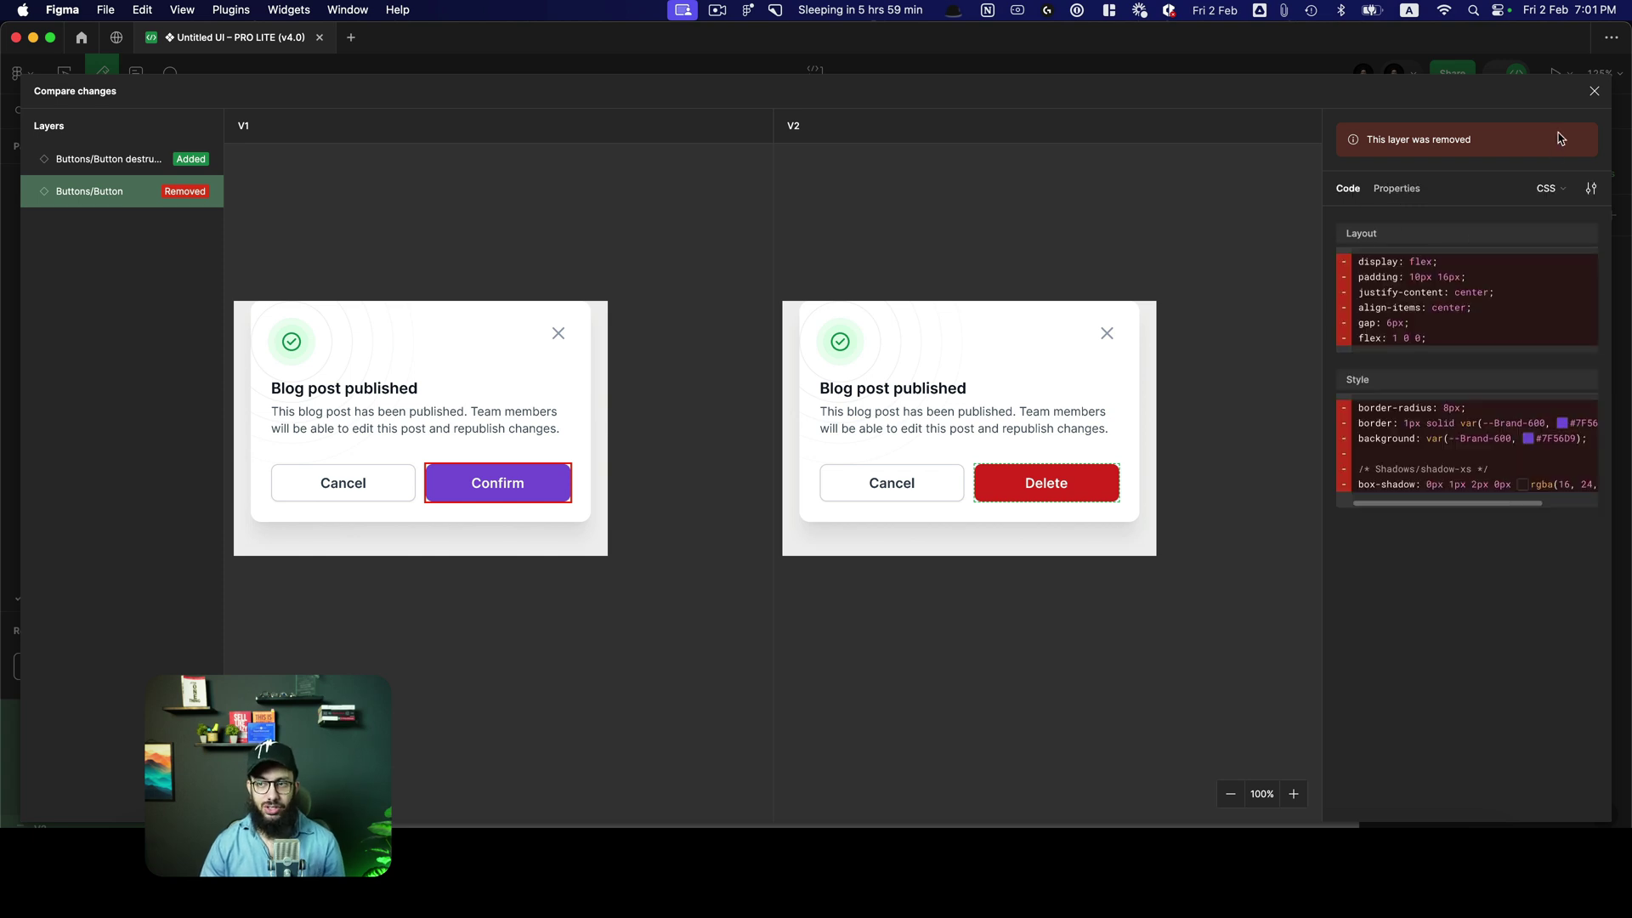
left_click(1595, 91)
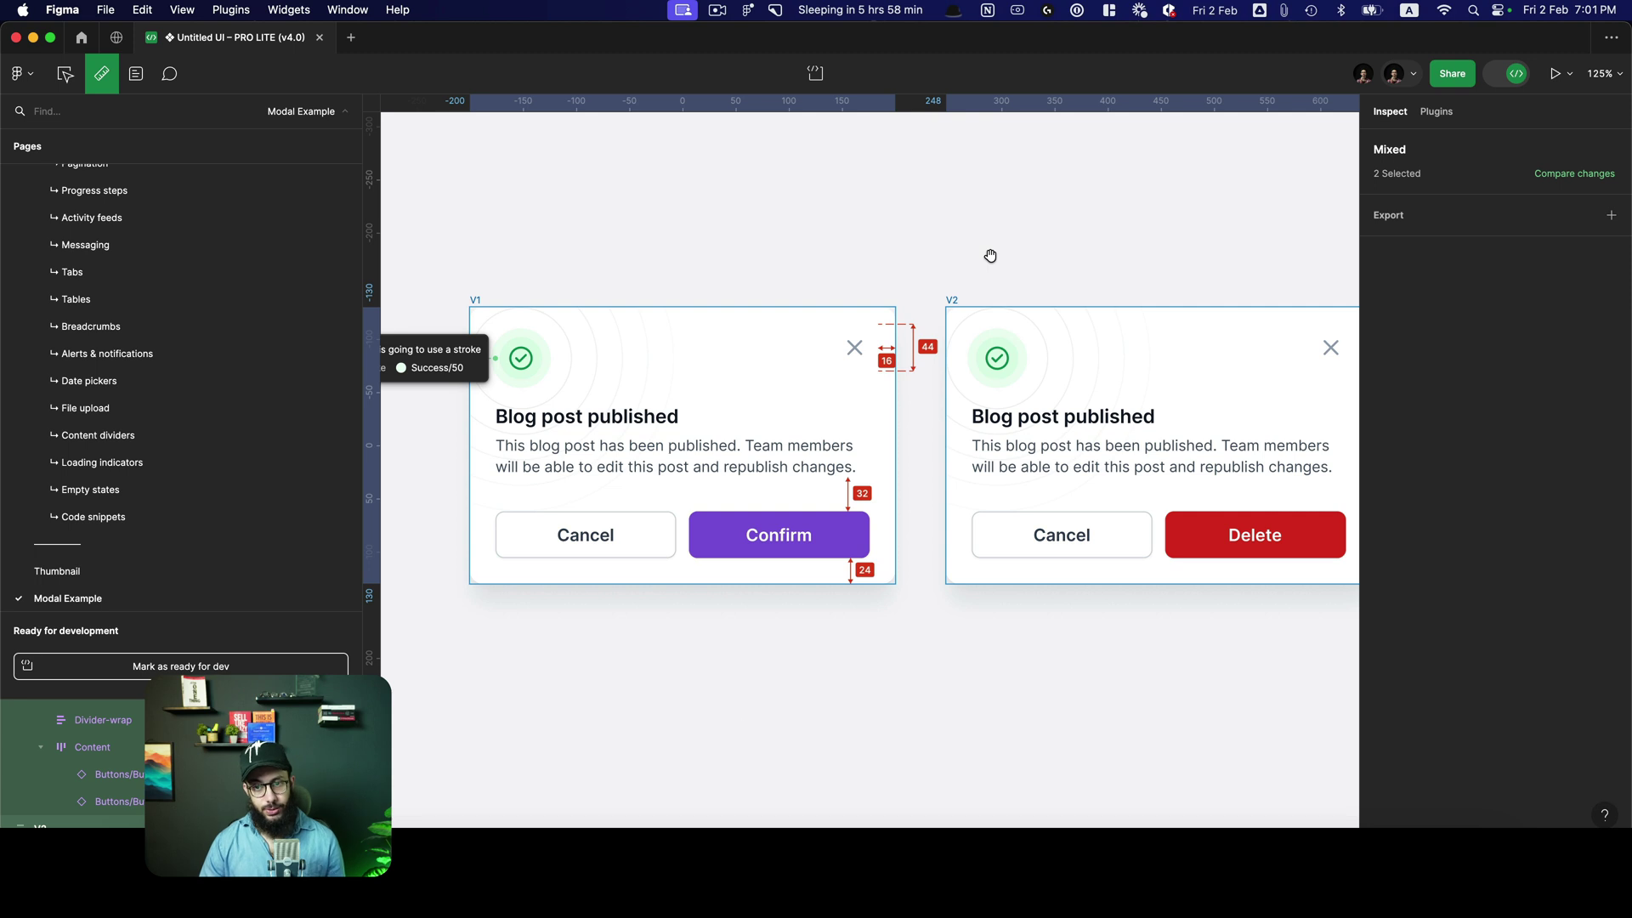
Run the Figma to Code plugin on the V1 frame and look through the generated Tailwind code
key("ctrl+super+r")
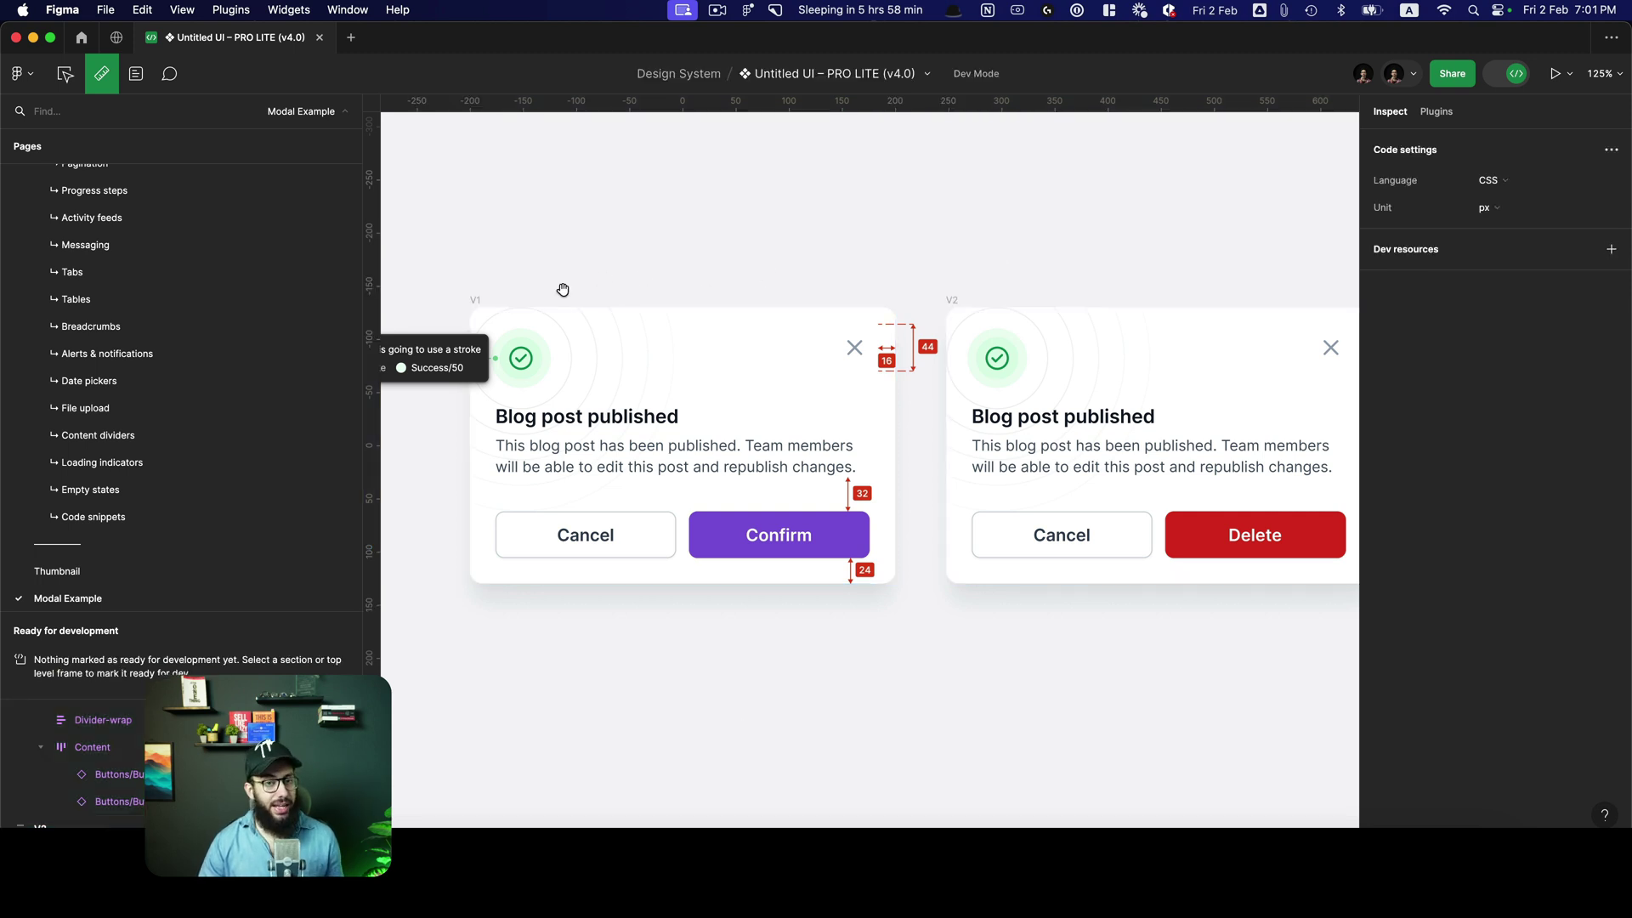
left_click(473, 303)
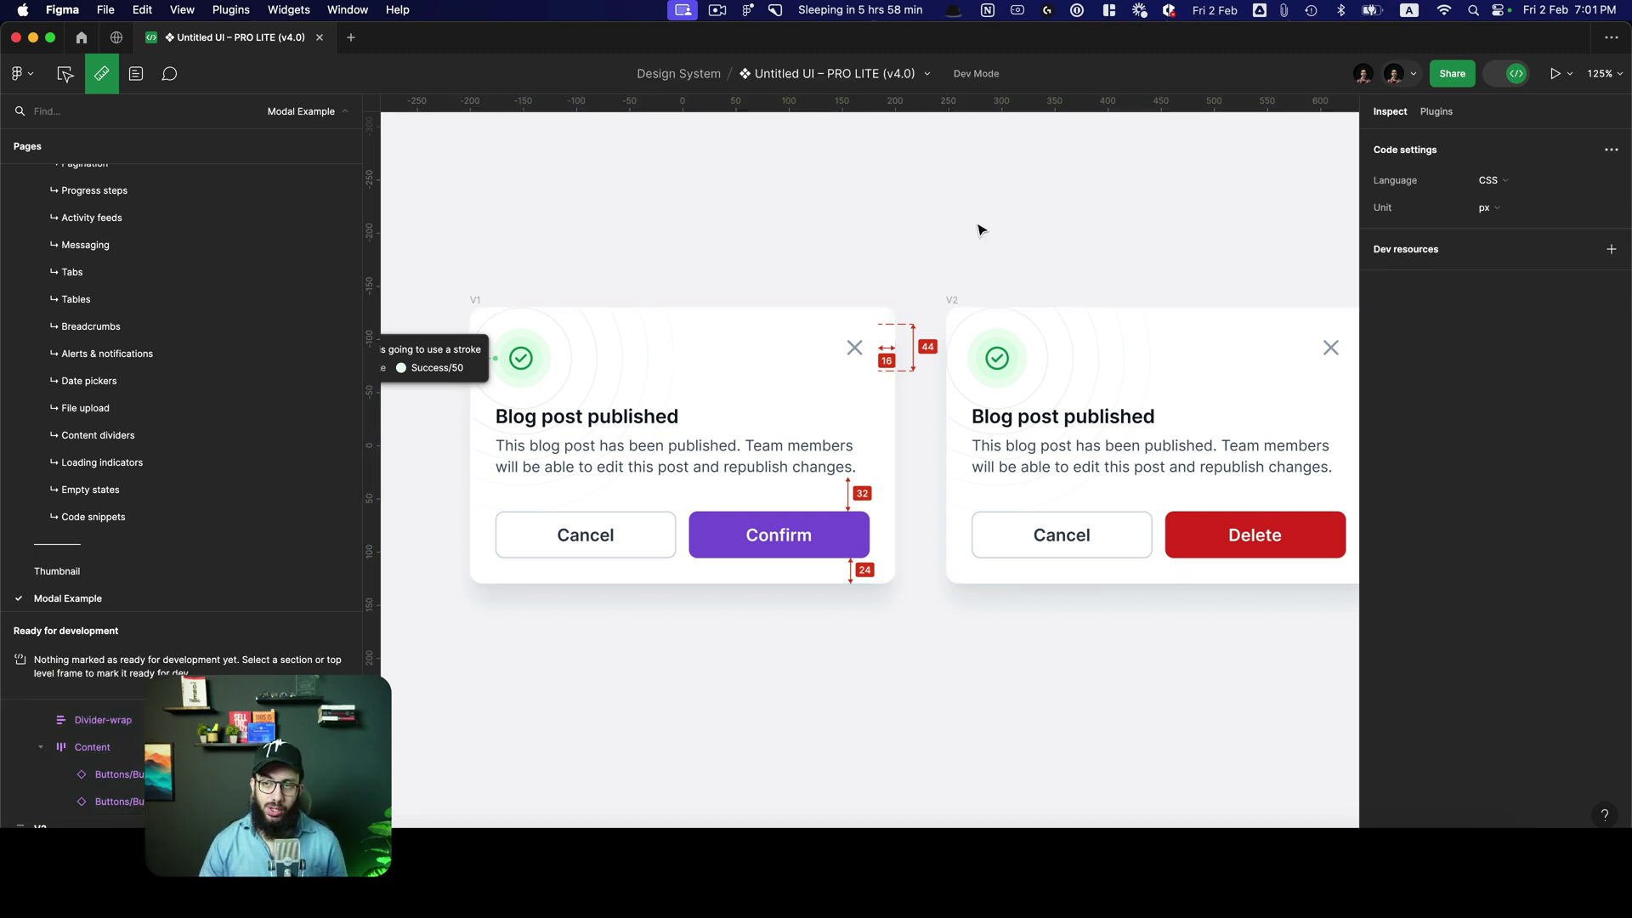
left_click(1439, 113)
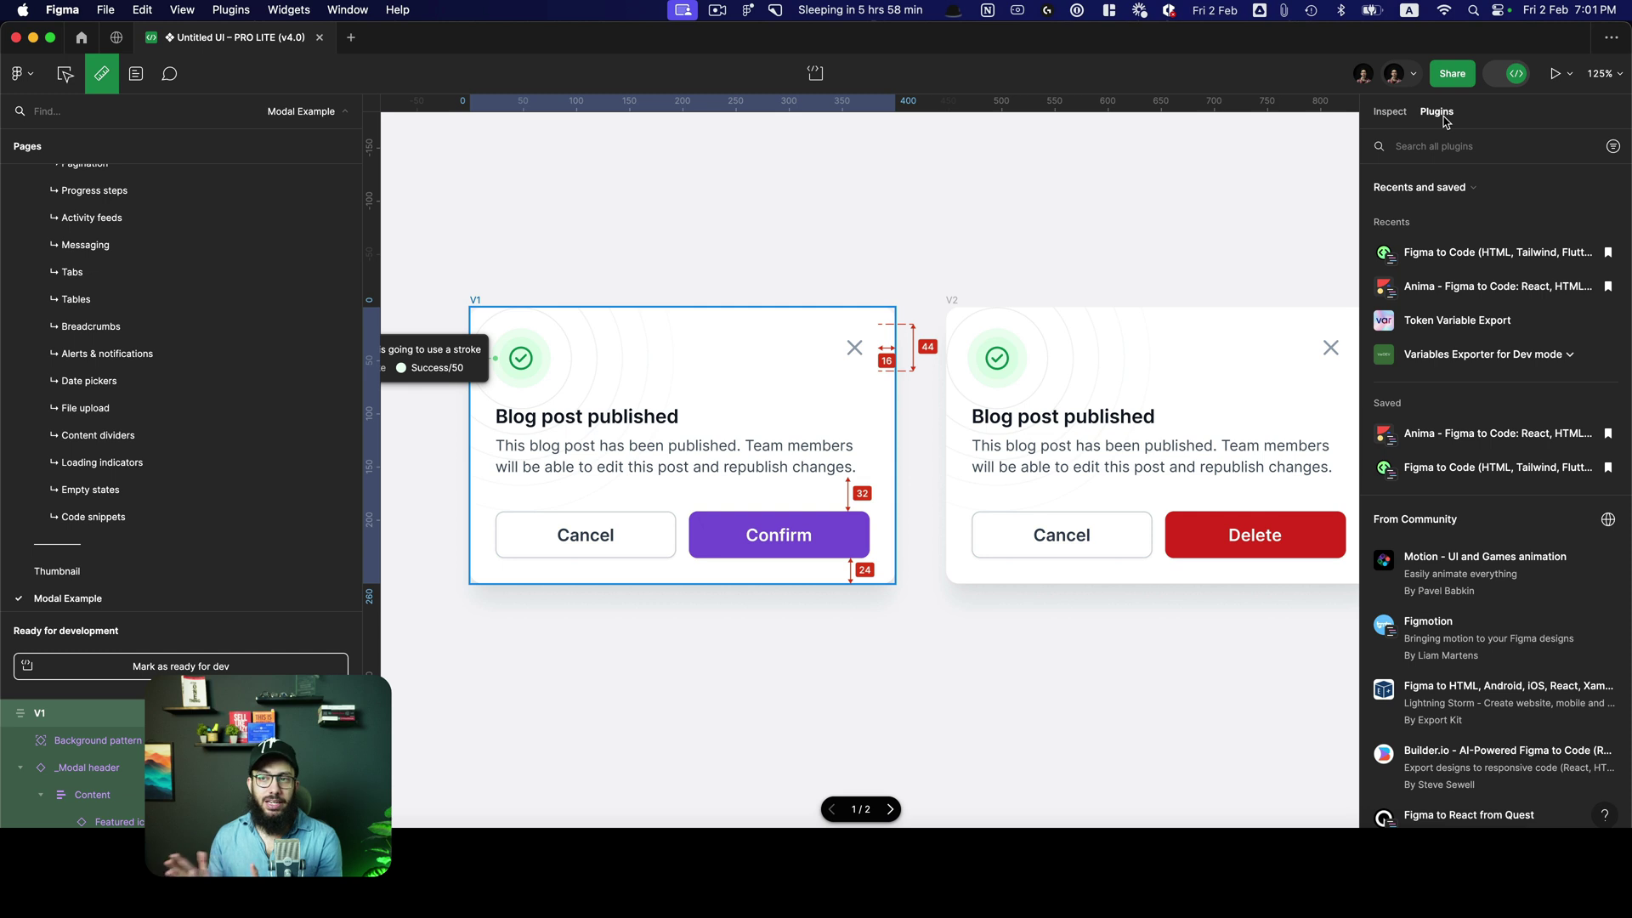
left_click(1503, 255)
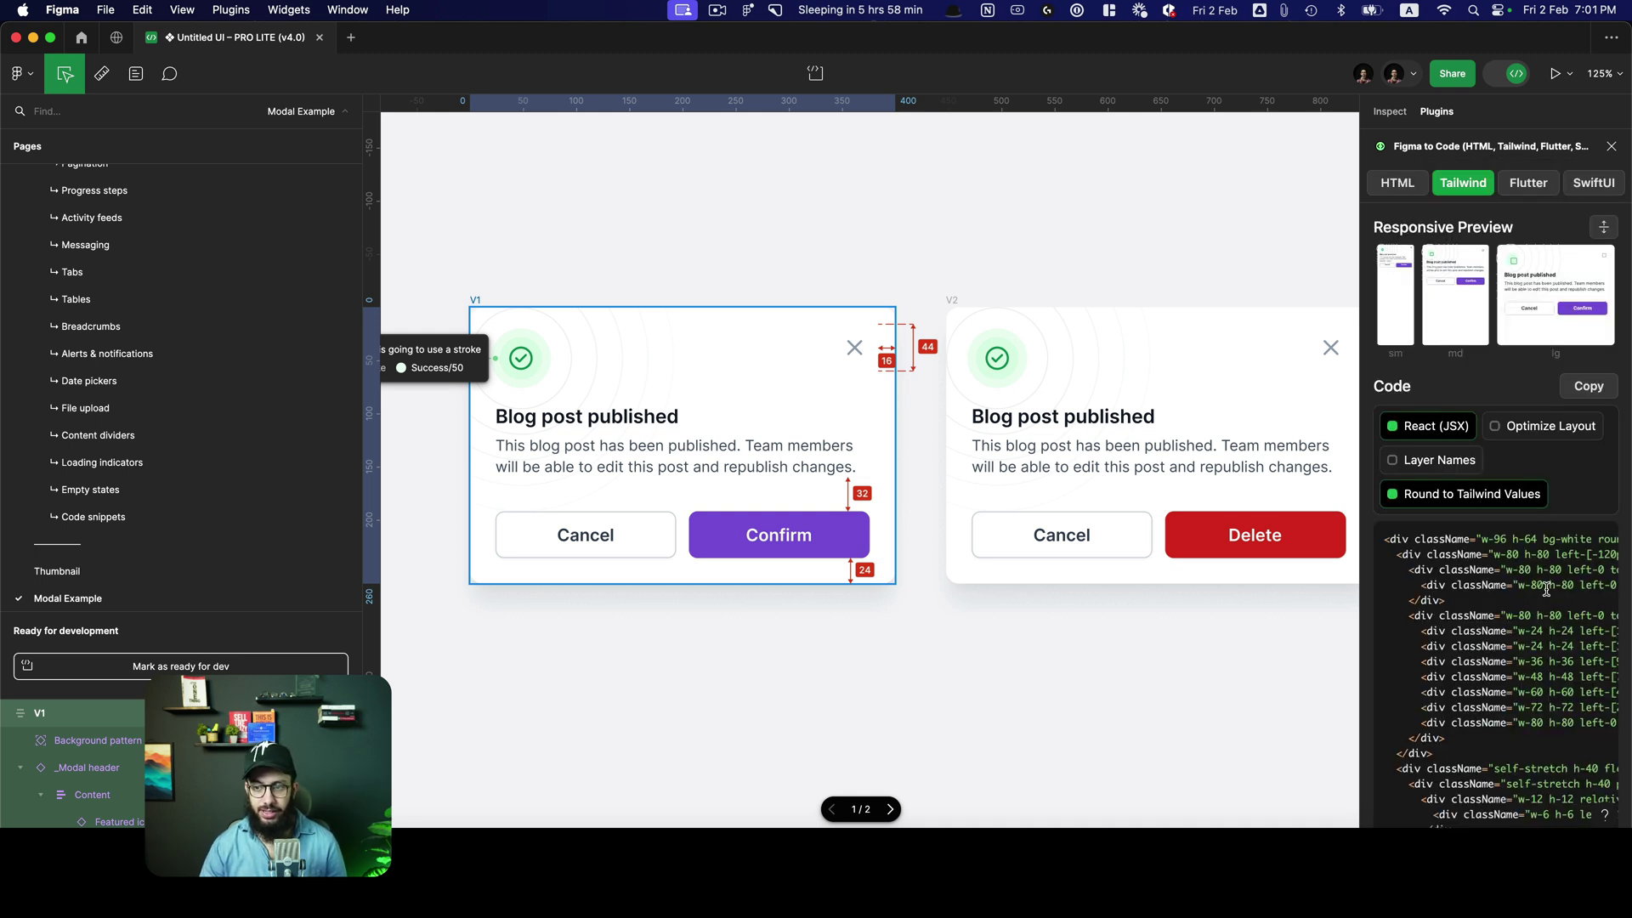
scroll(1517, 581, "down", 10)
scroll(1517, 579, "up", 10)
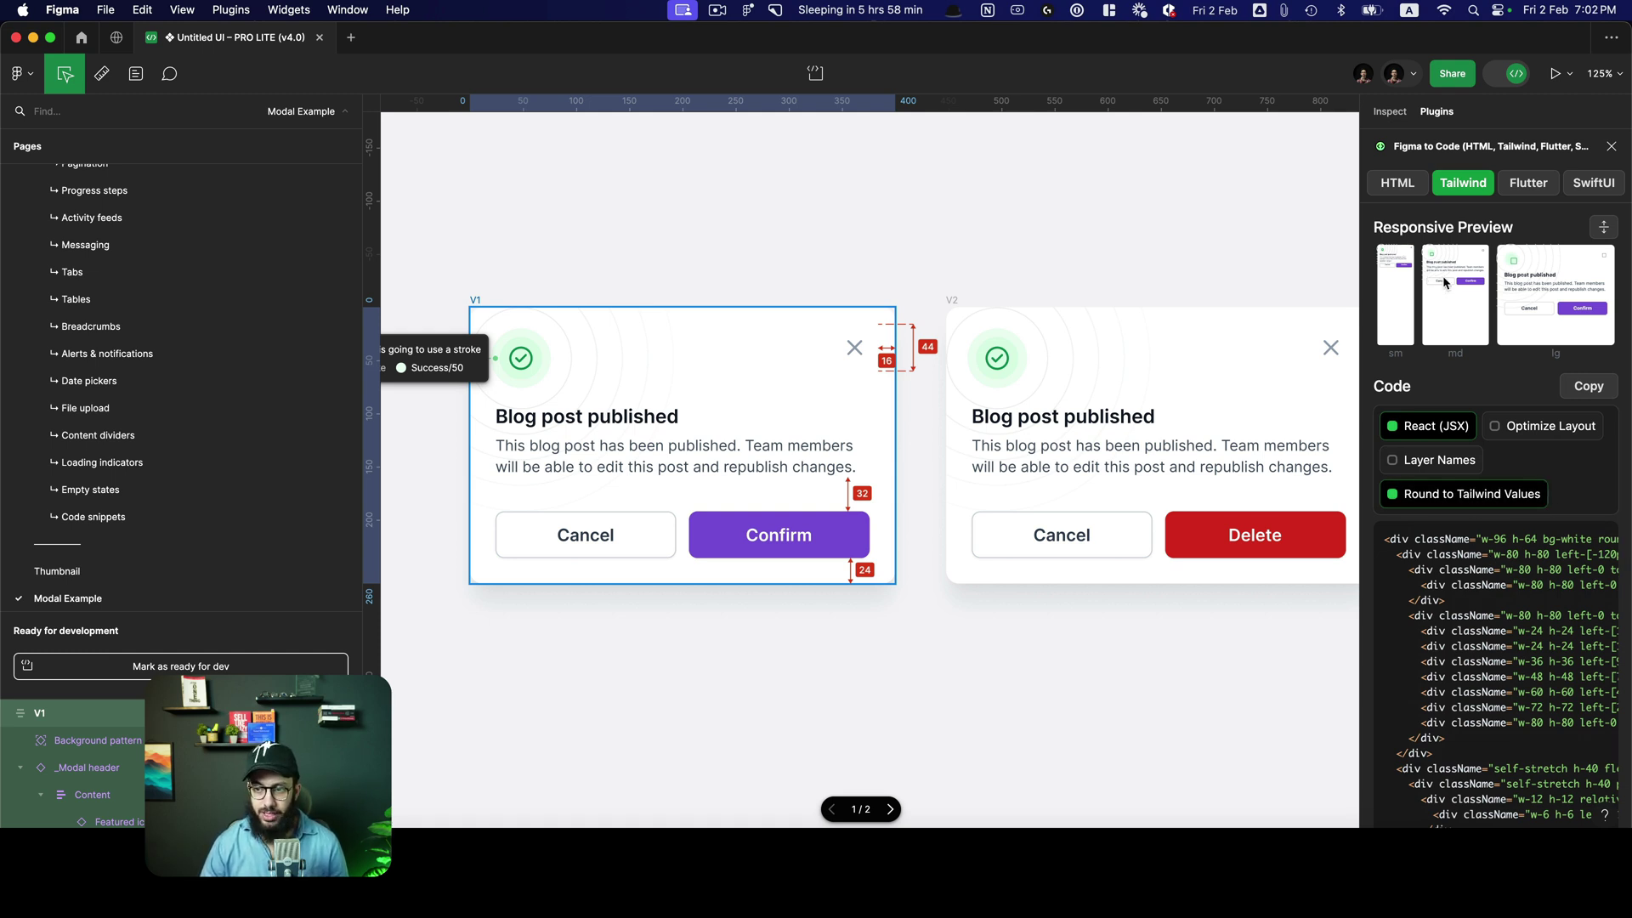
Compare the Tailwind code with React (JSX) and Round to Tailwind Values each turned off and back on
left_click(1435, 428)
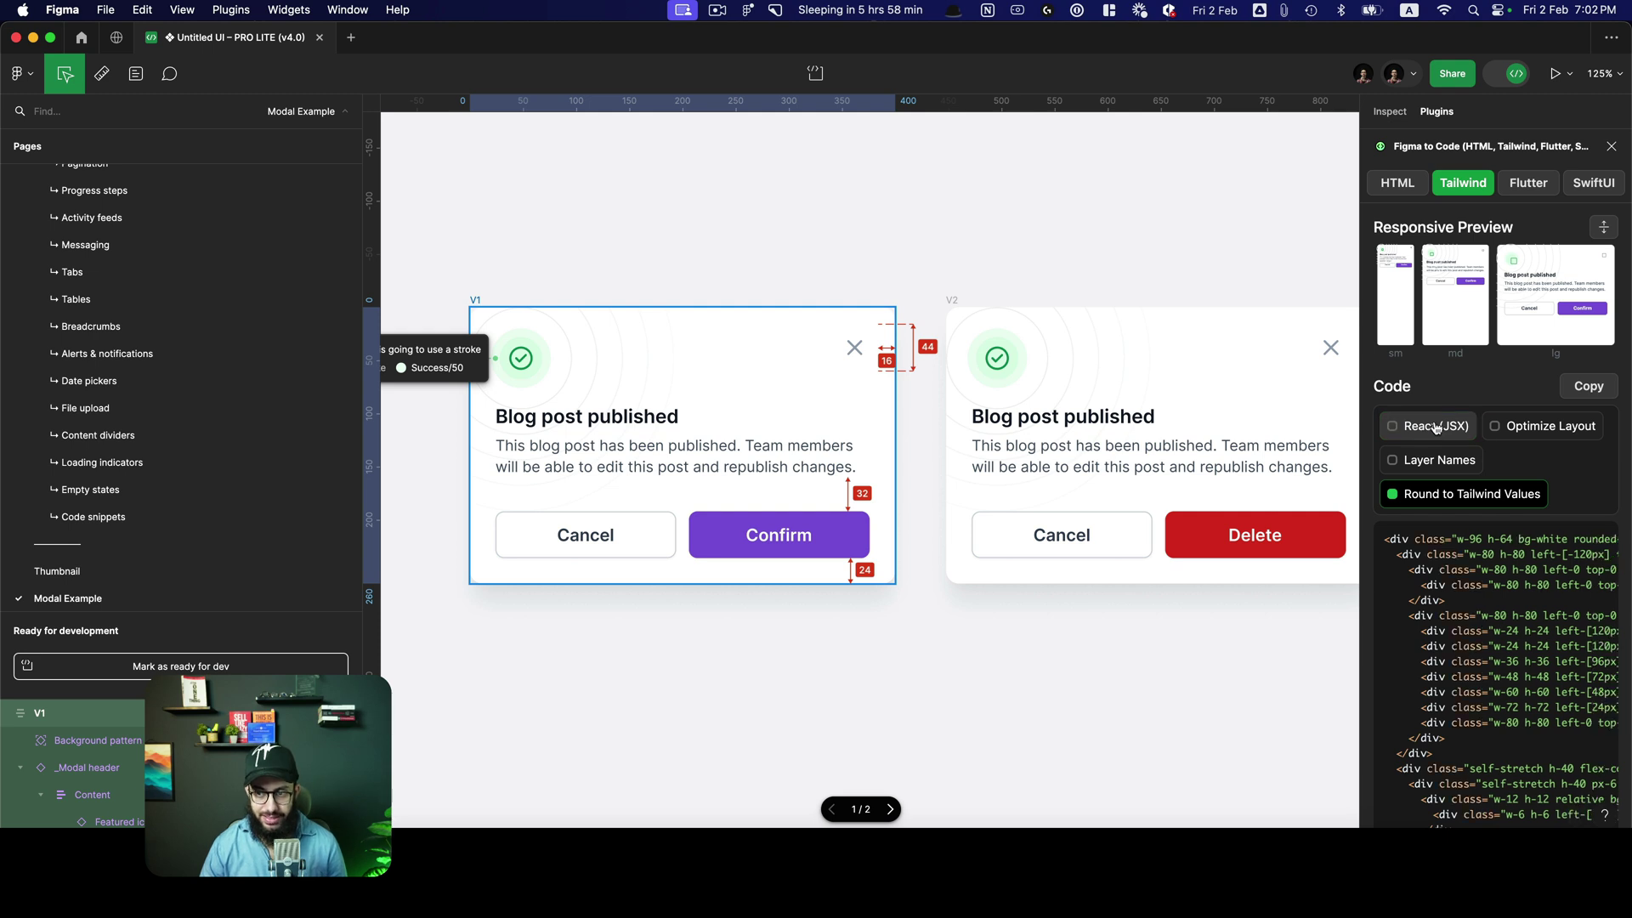
left_click(1463, 428)
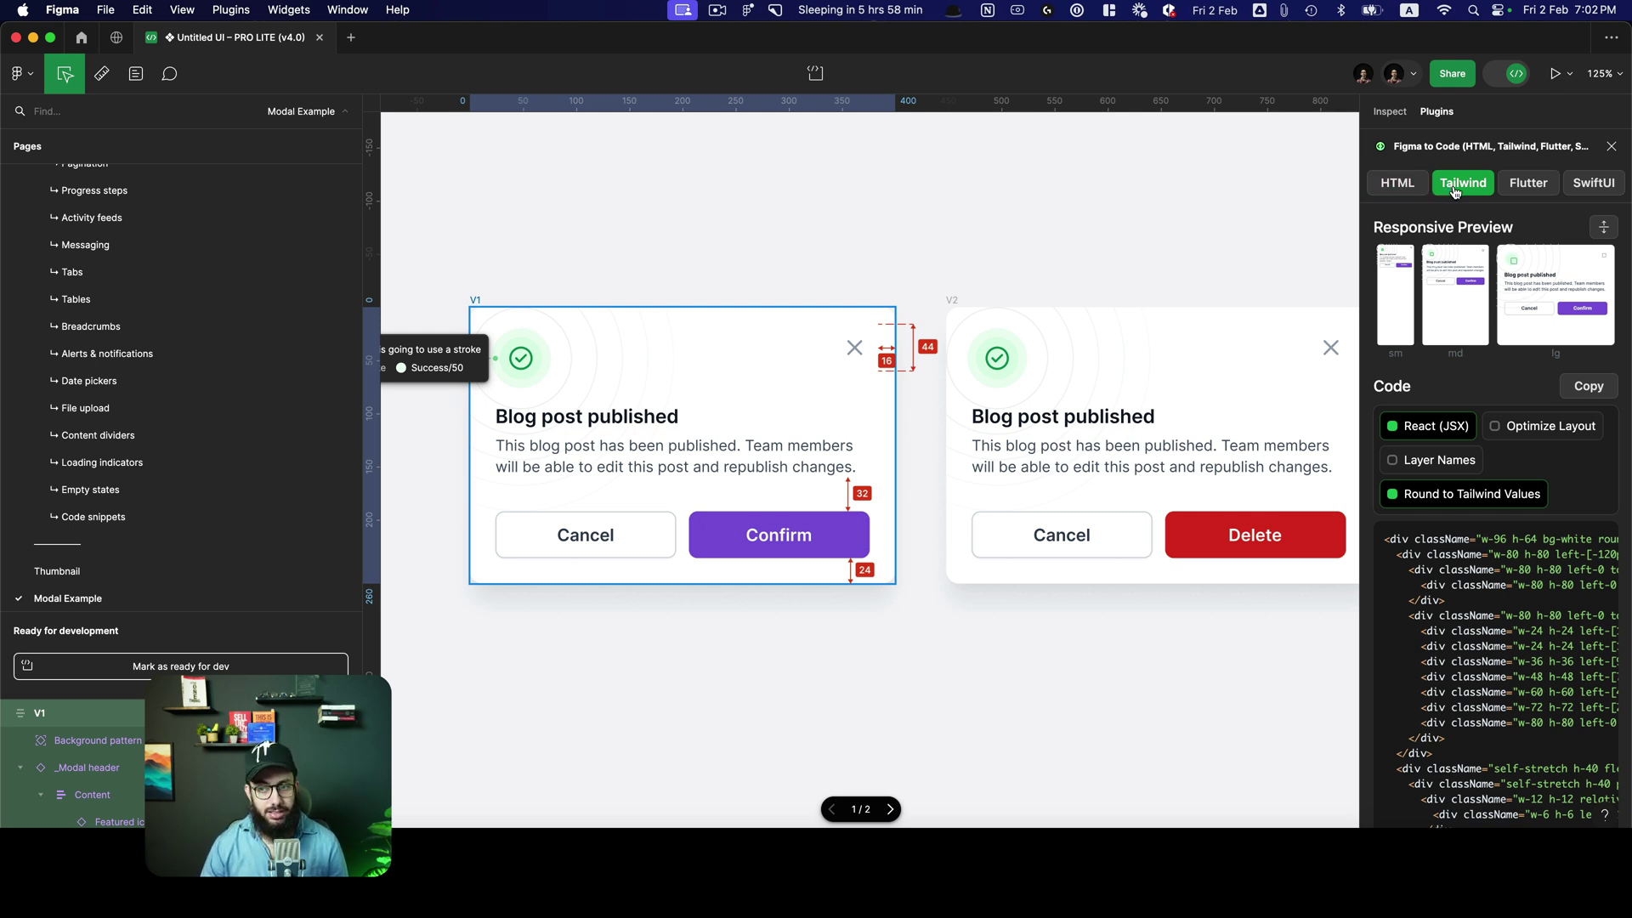
left_click(1447, 500)
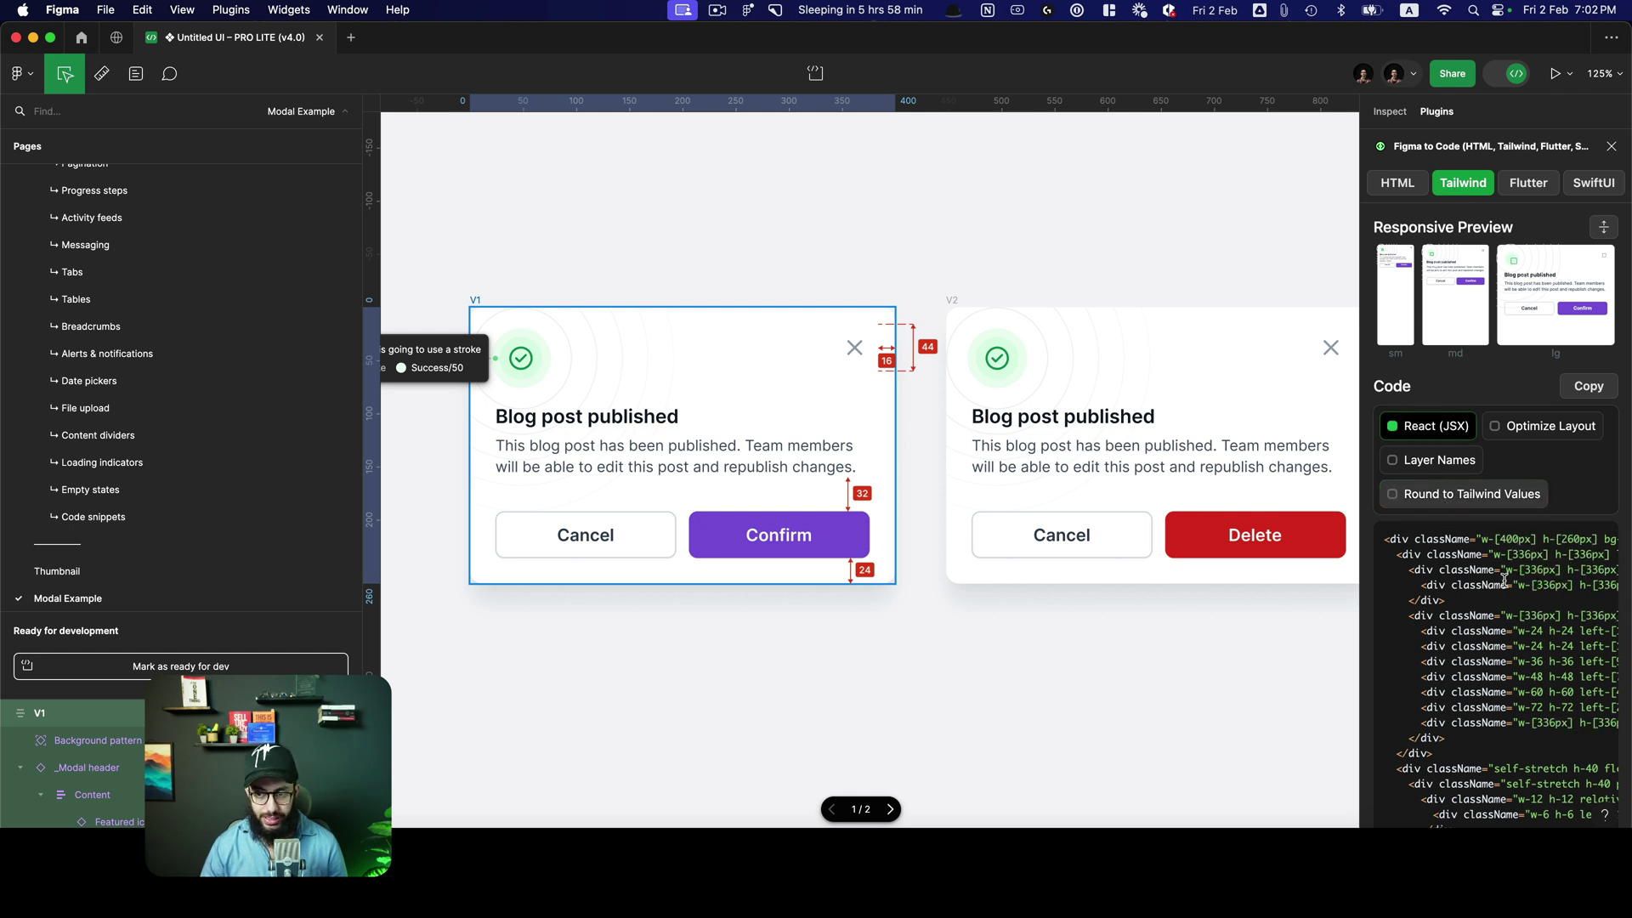
scroll(1537, 551, "right", 3)
scroll(1537, 551, "left", 3)
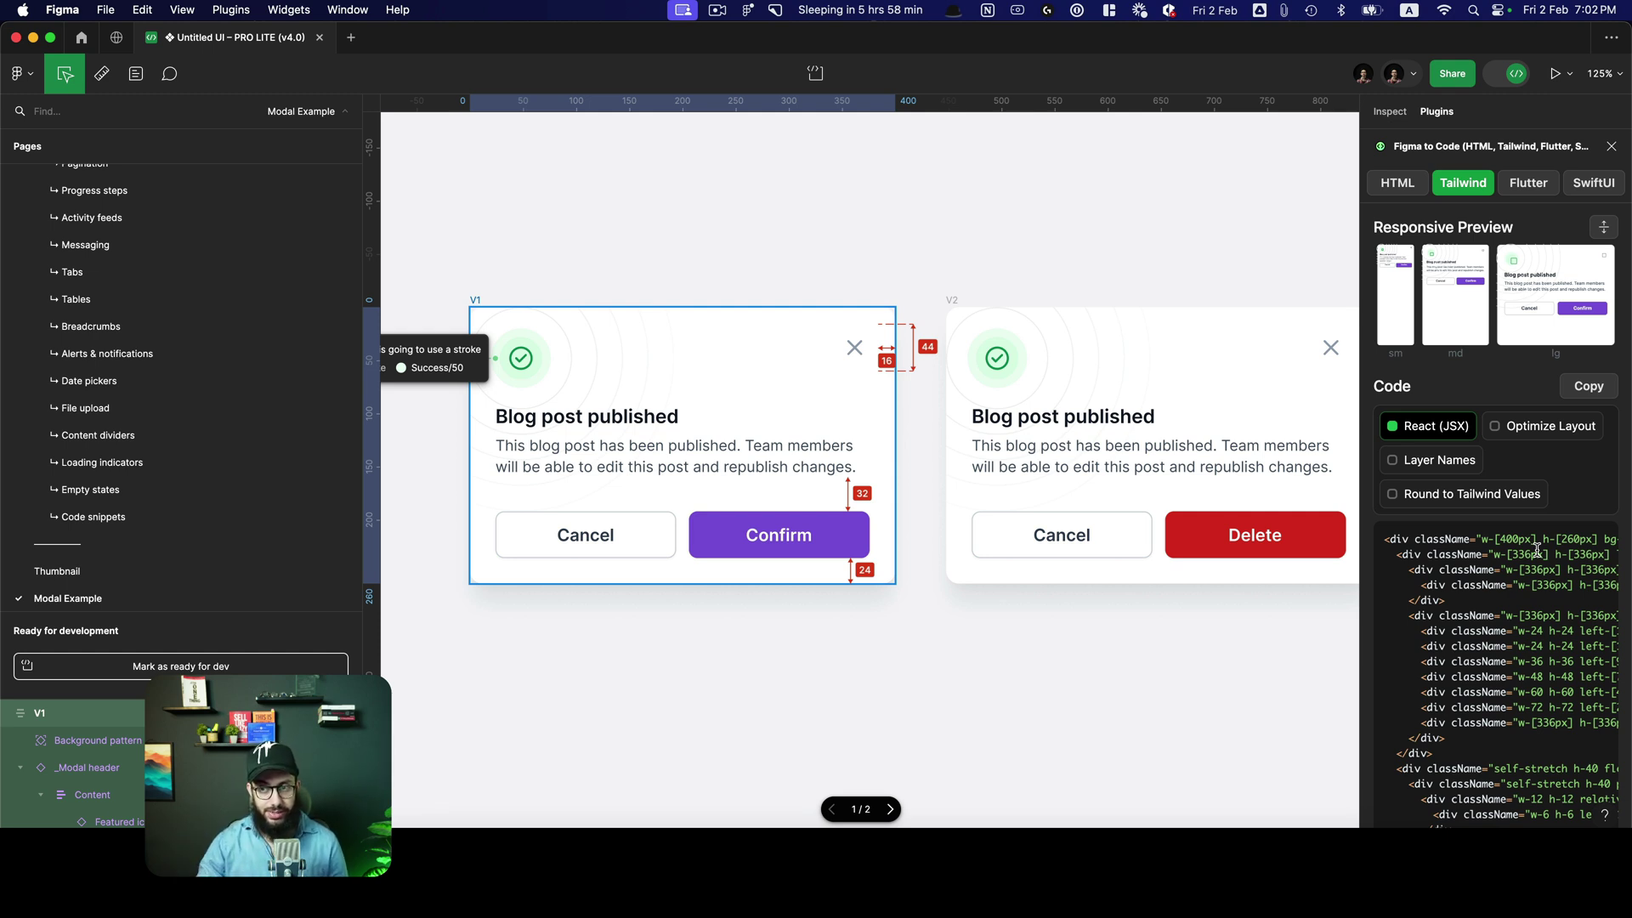
left_click(1504, 508)
scroll(1444, 583, "right", 3)
scroll(1444, 583, "left", 3)
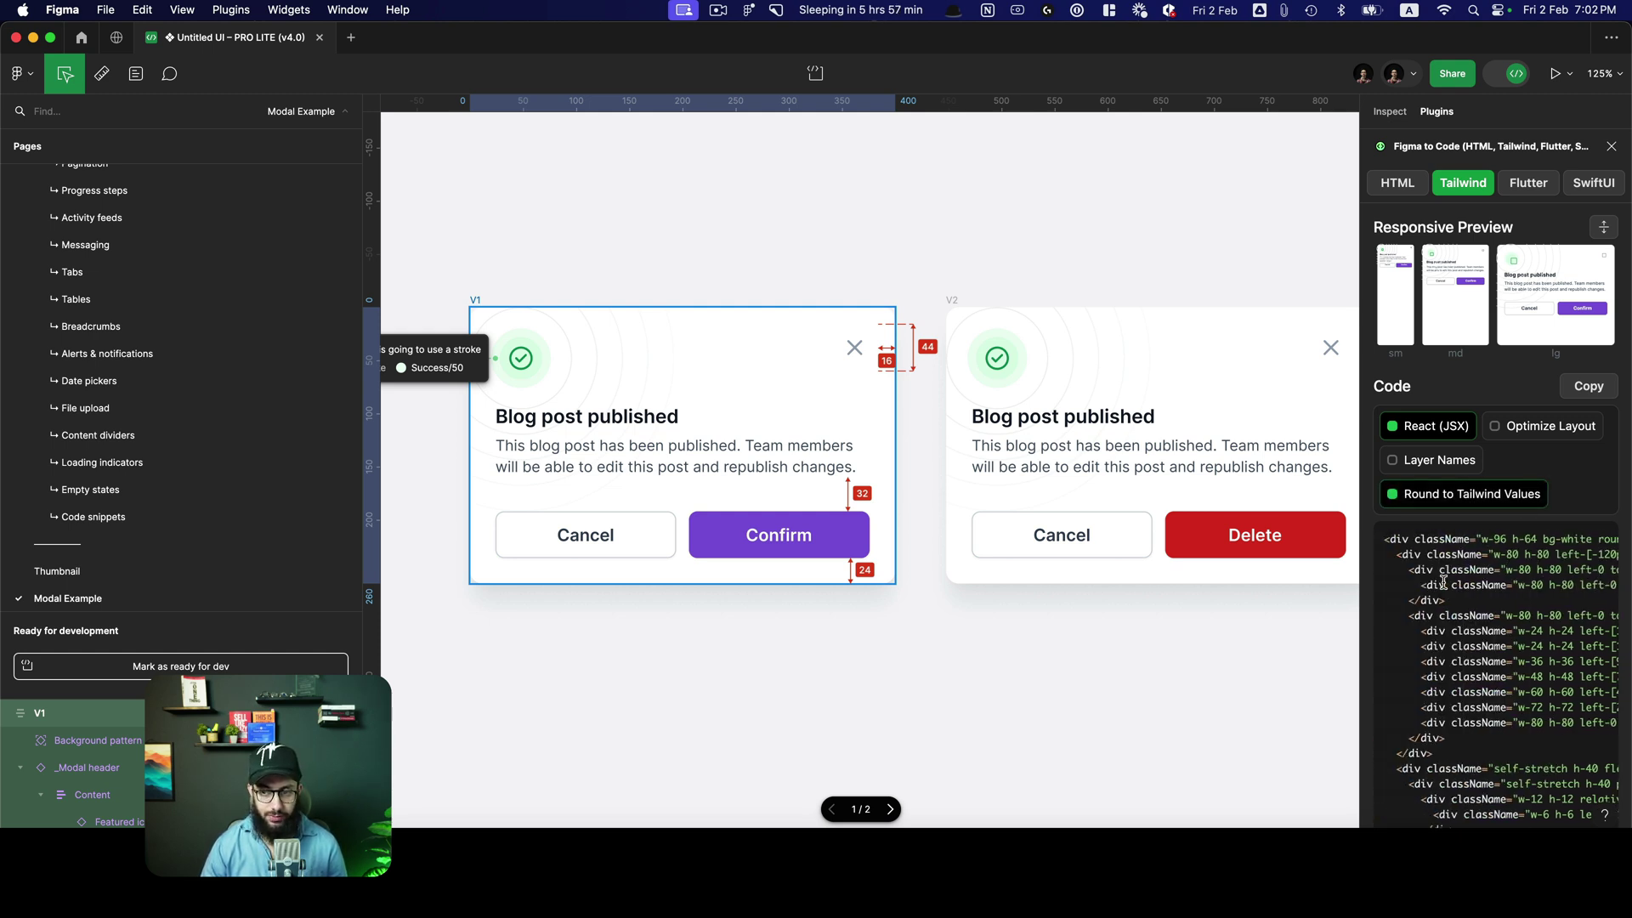
View the V1 modal's HTML, Flutter and SwiftUI code, return to Tailwind and close the Figma to Code plugin
left_click(1409, 185)
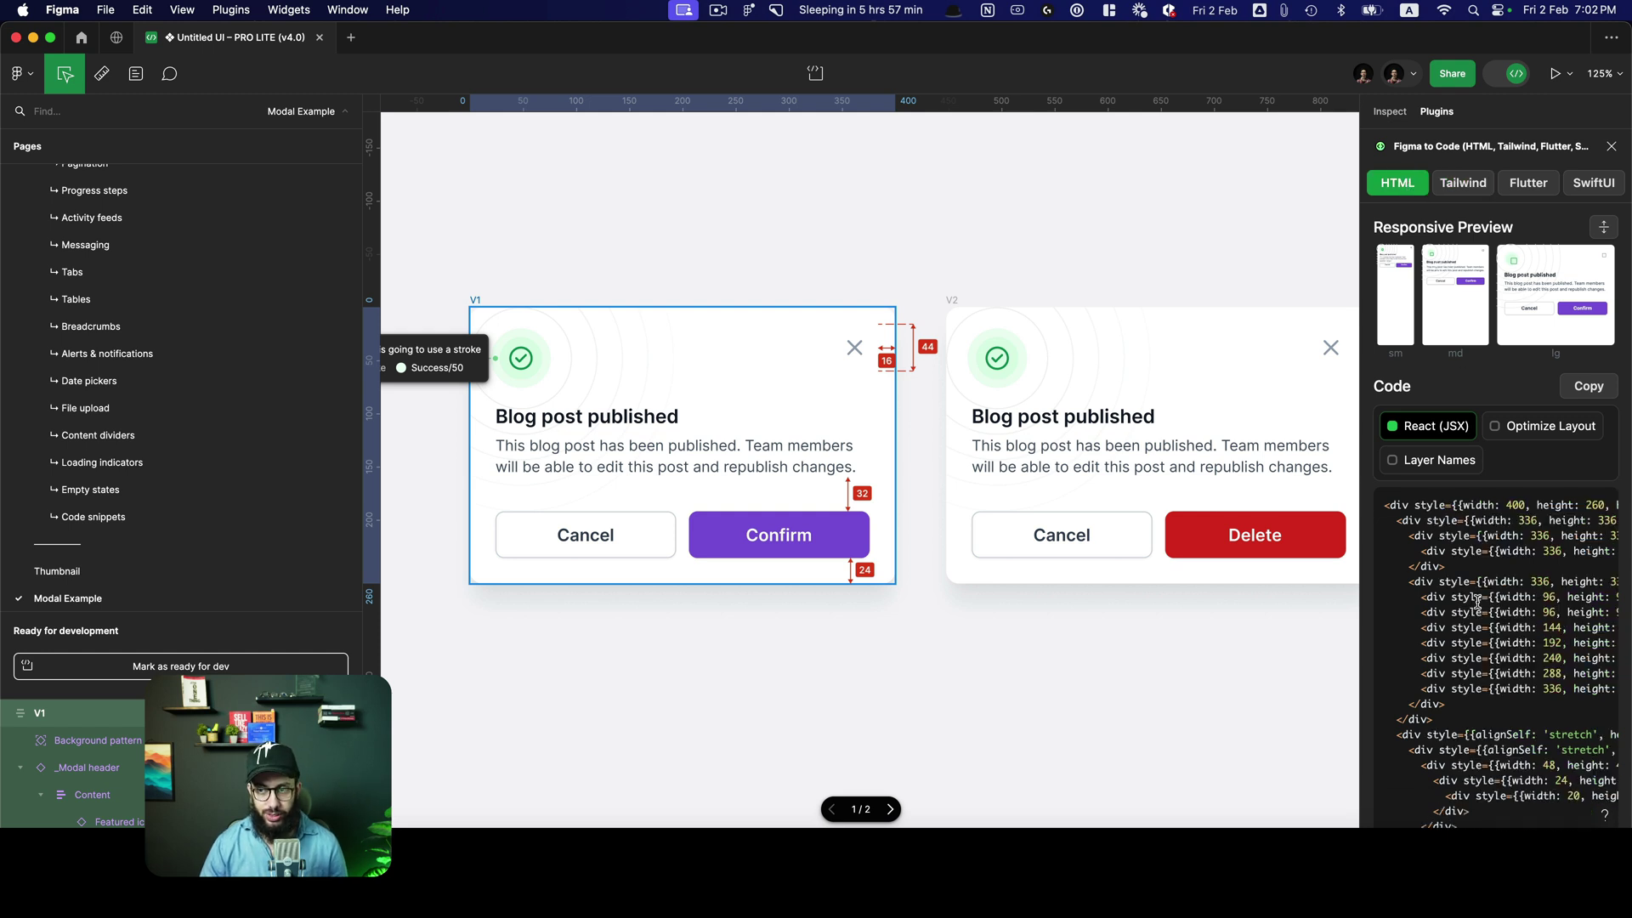
left_click(1548, 189)
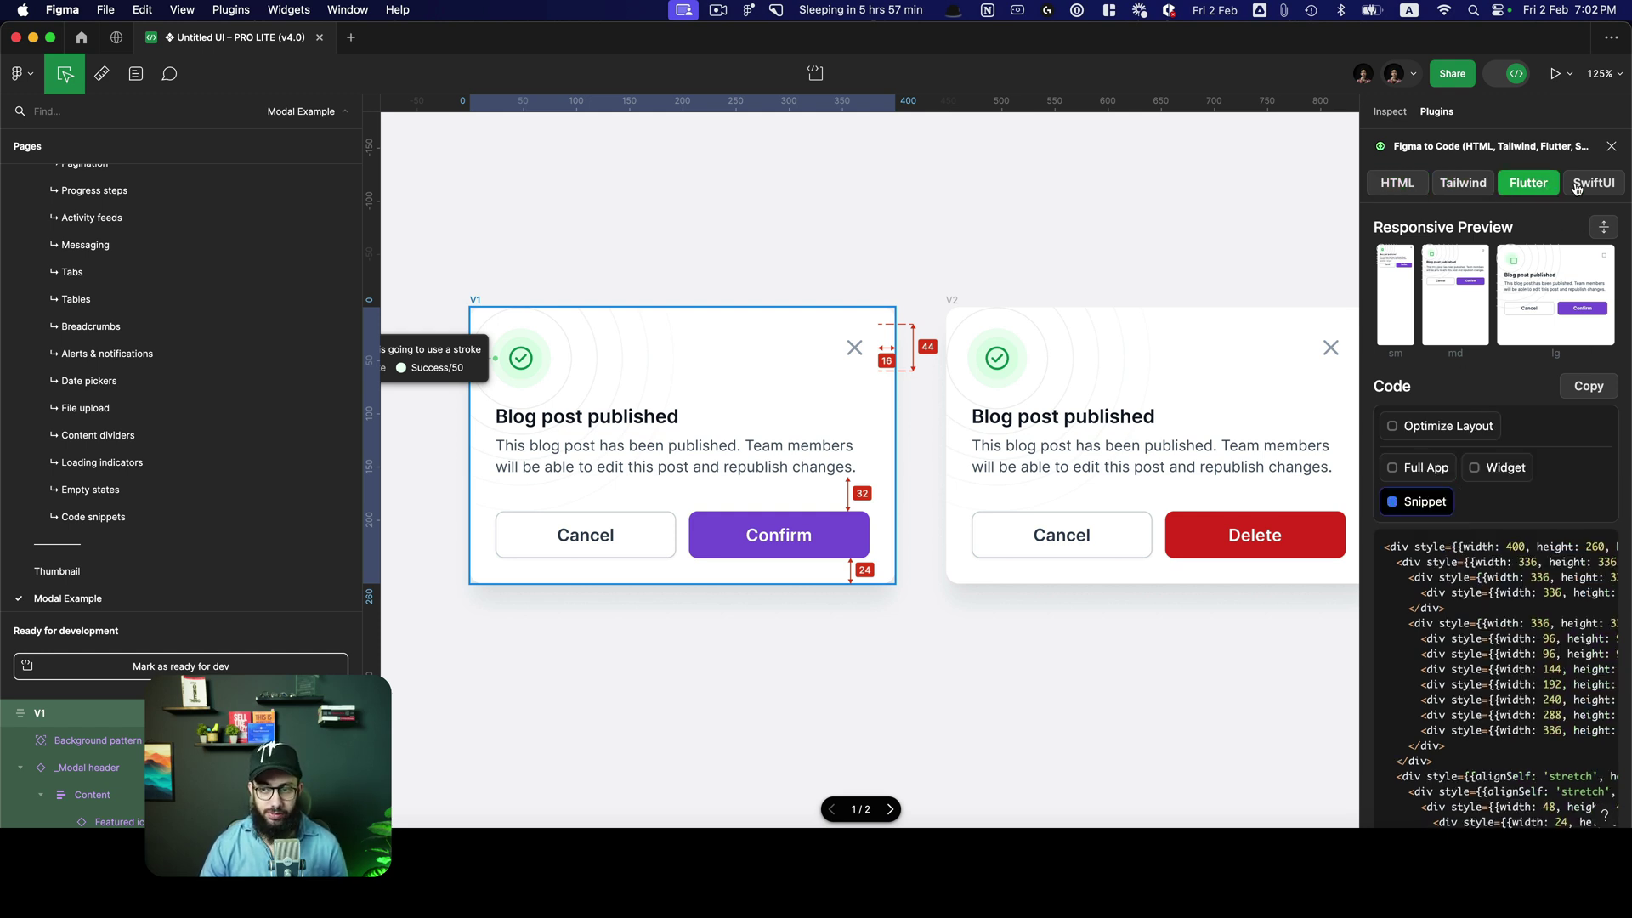
left_click(1577, 187)
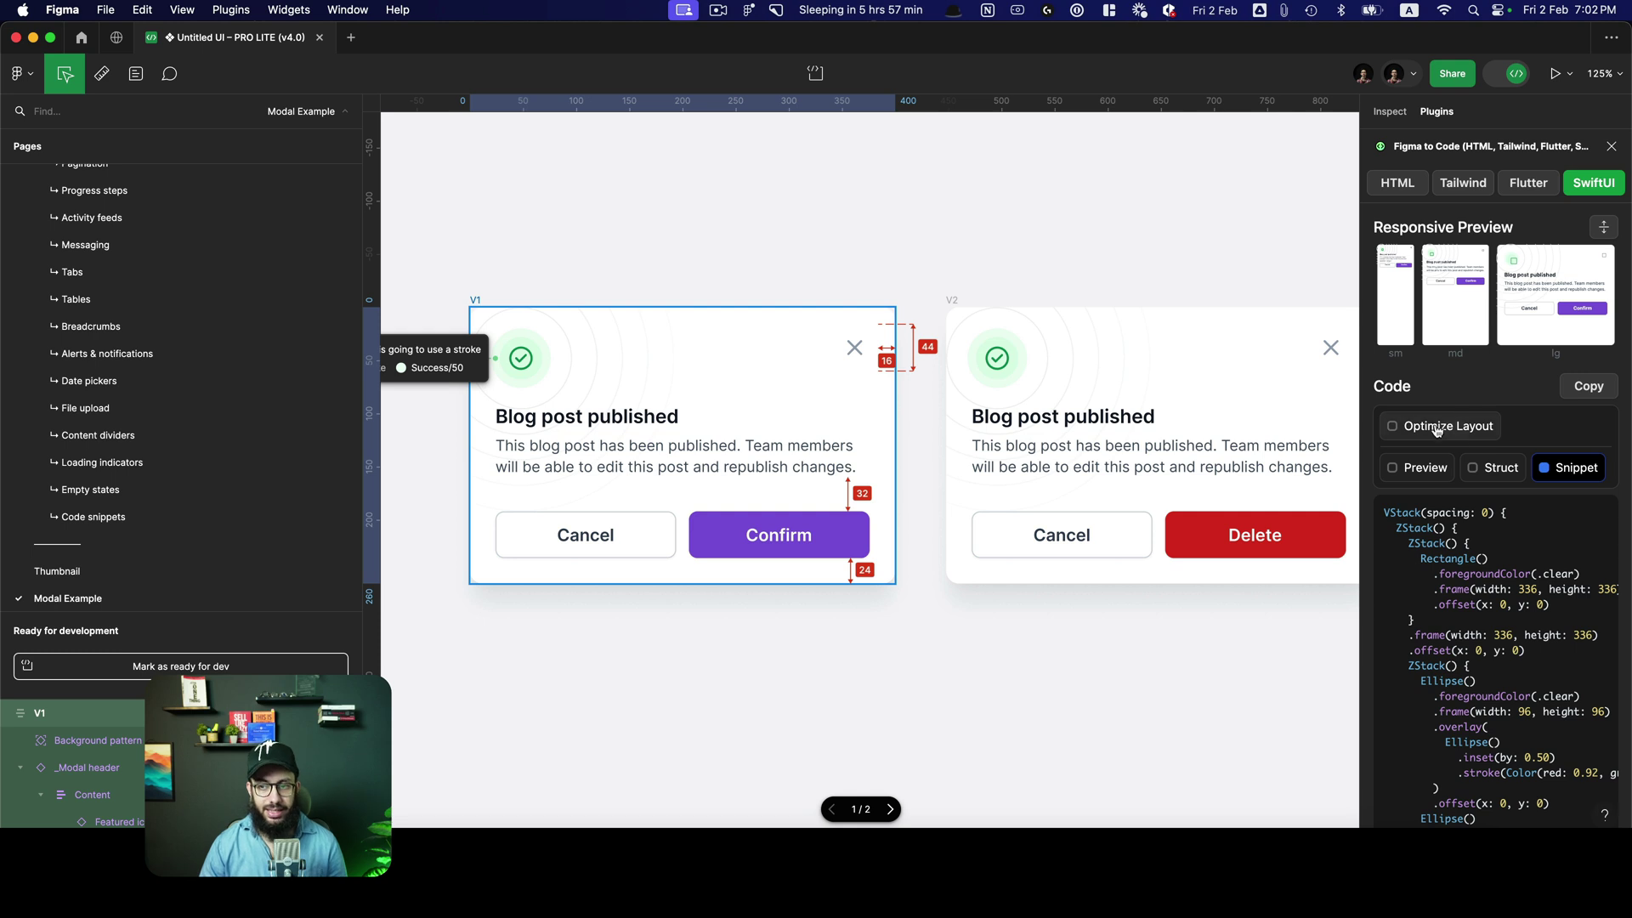
left_click(1463, 185)
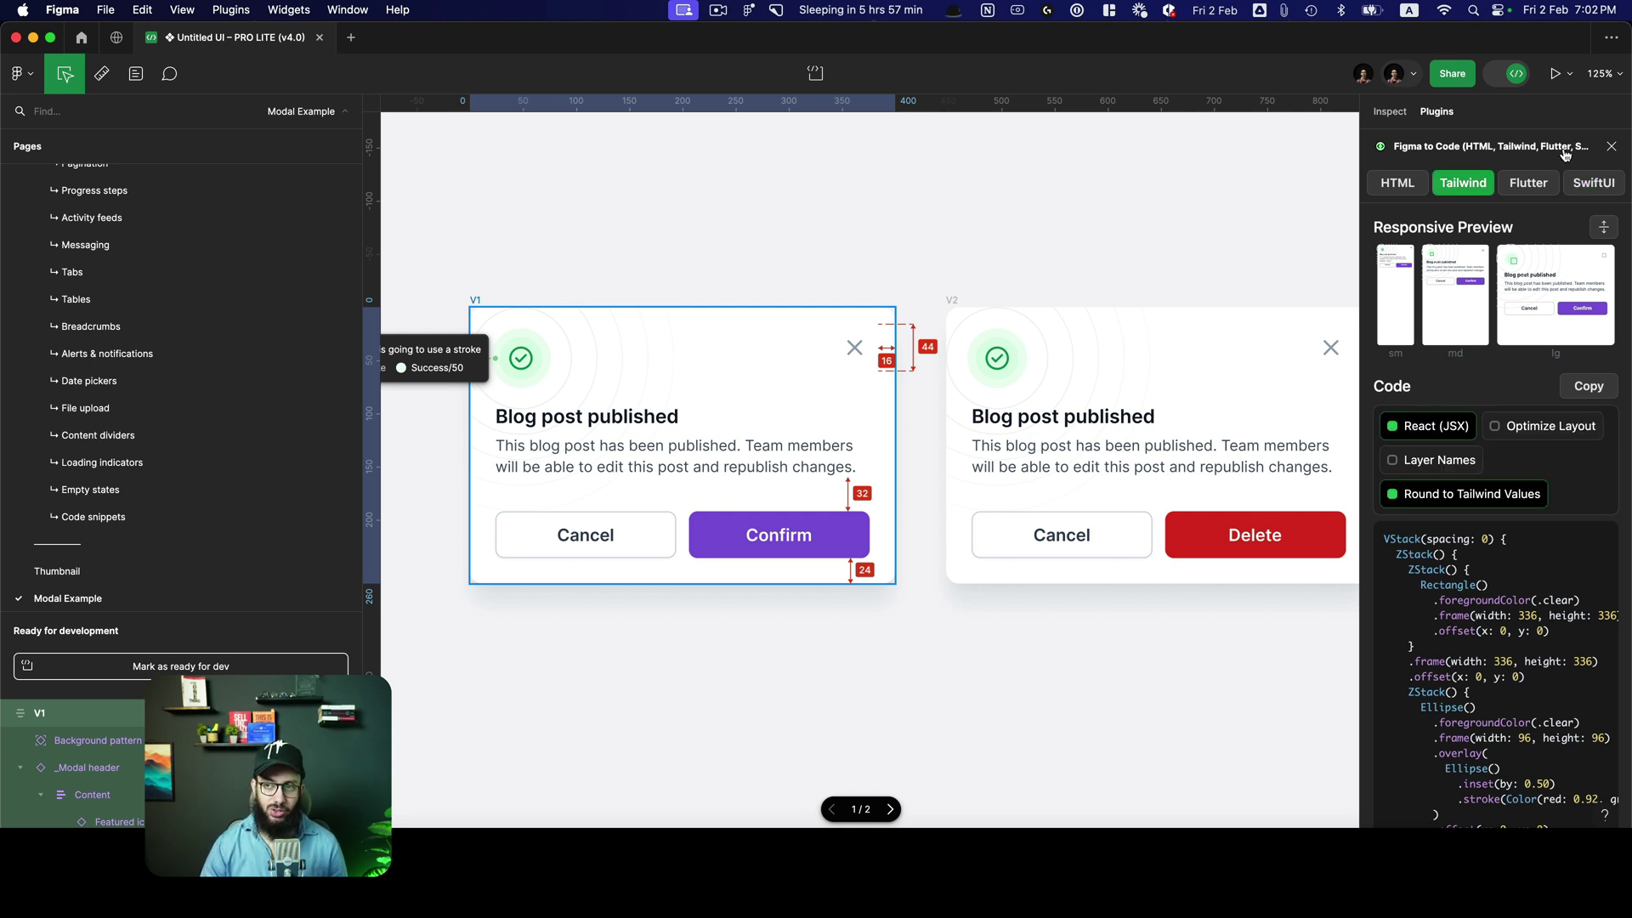
left_click(1612, 147)
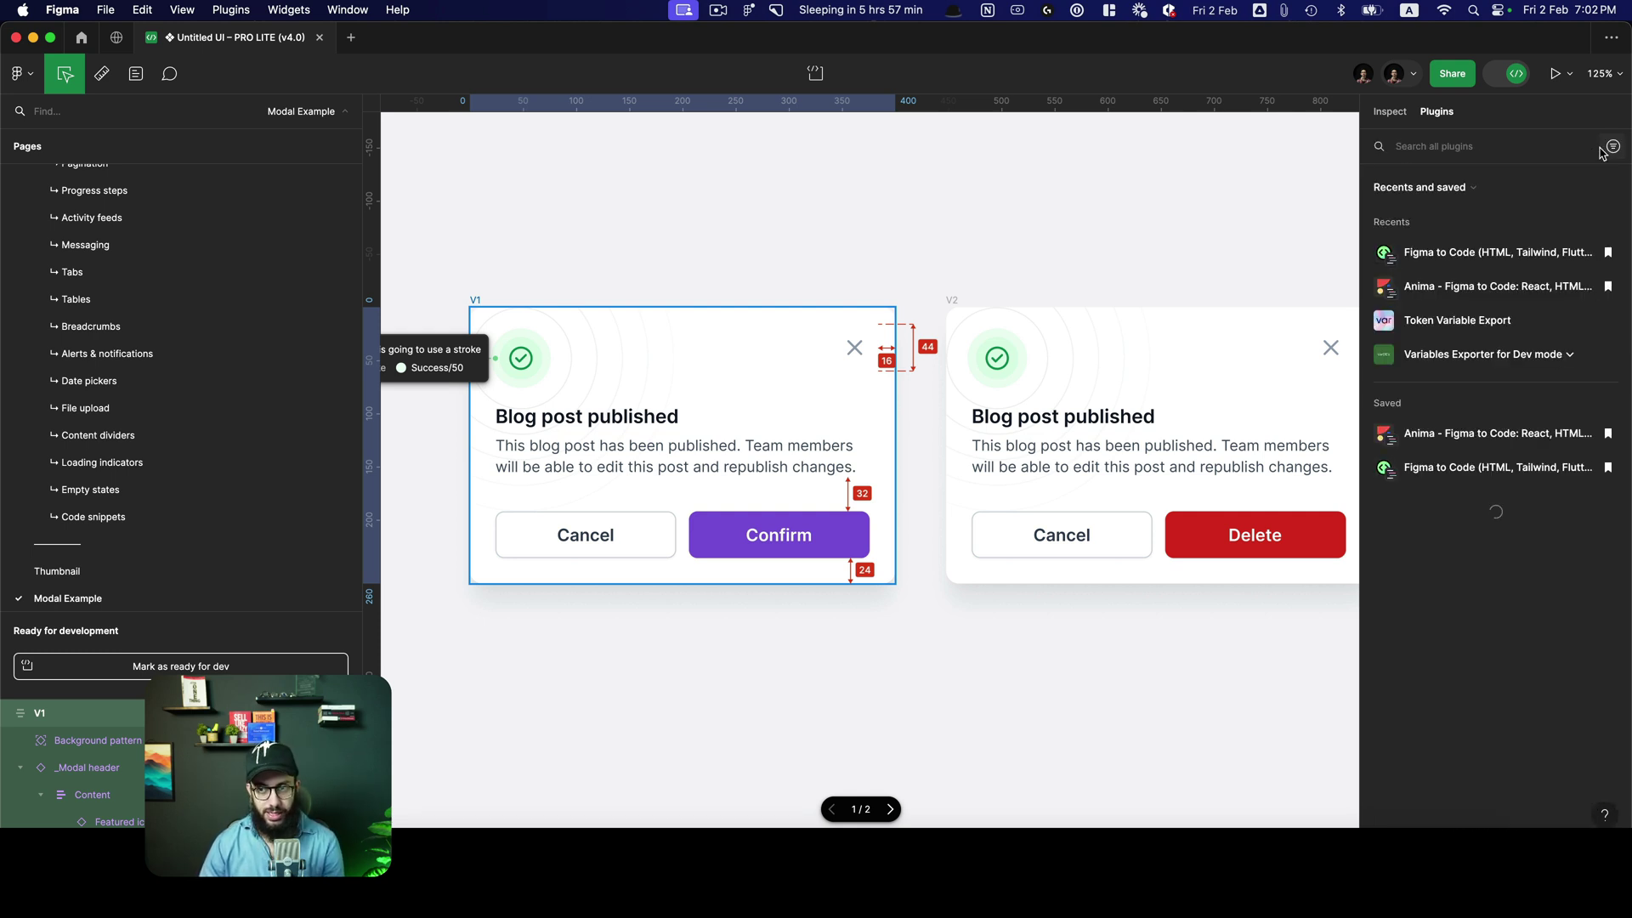
Run the Anima plugin on the V1 frame and view its generated style.css and styleguide.css files
left_click(1474, 289)
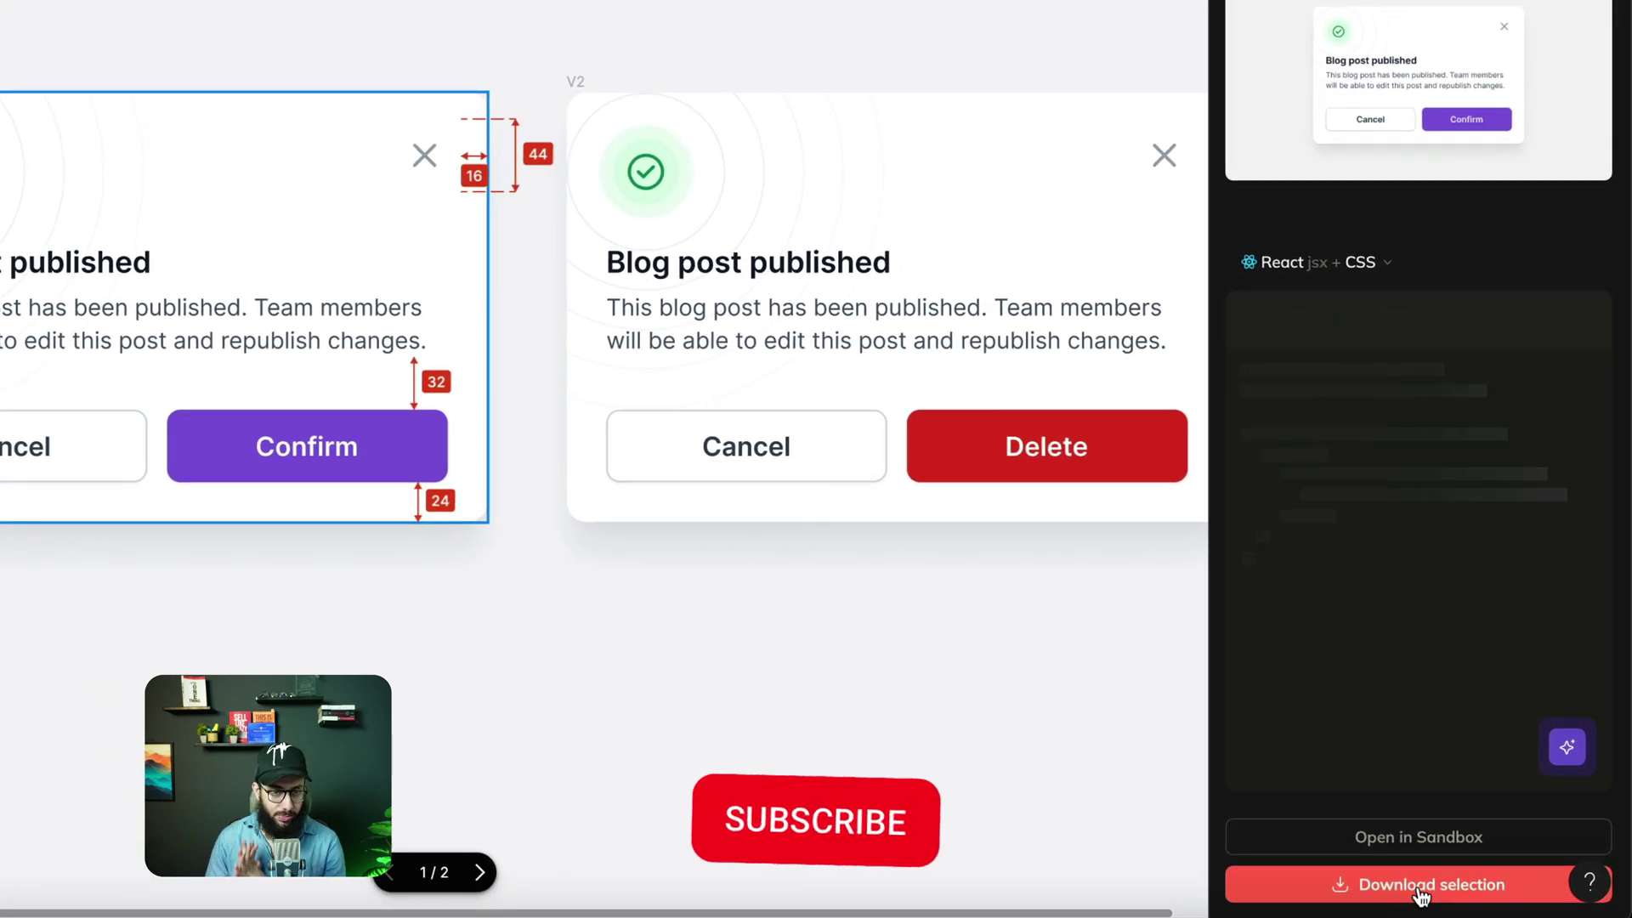
left_click(1446, 888)
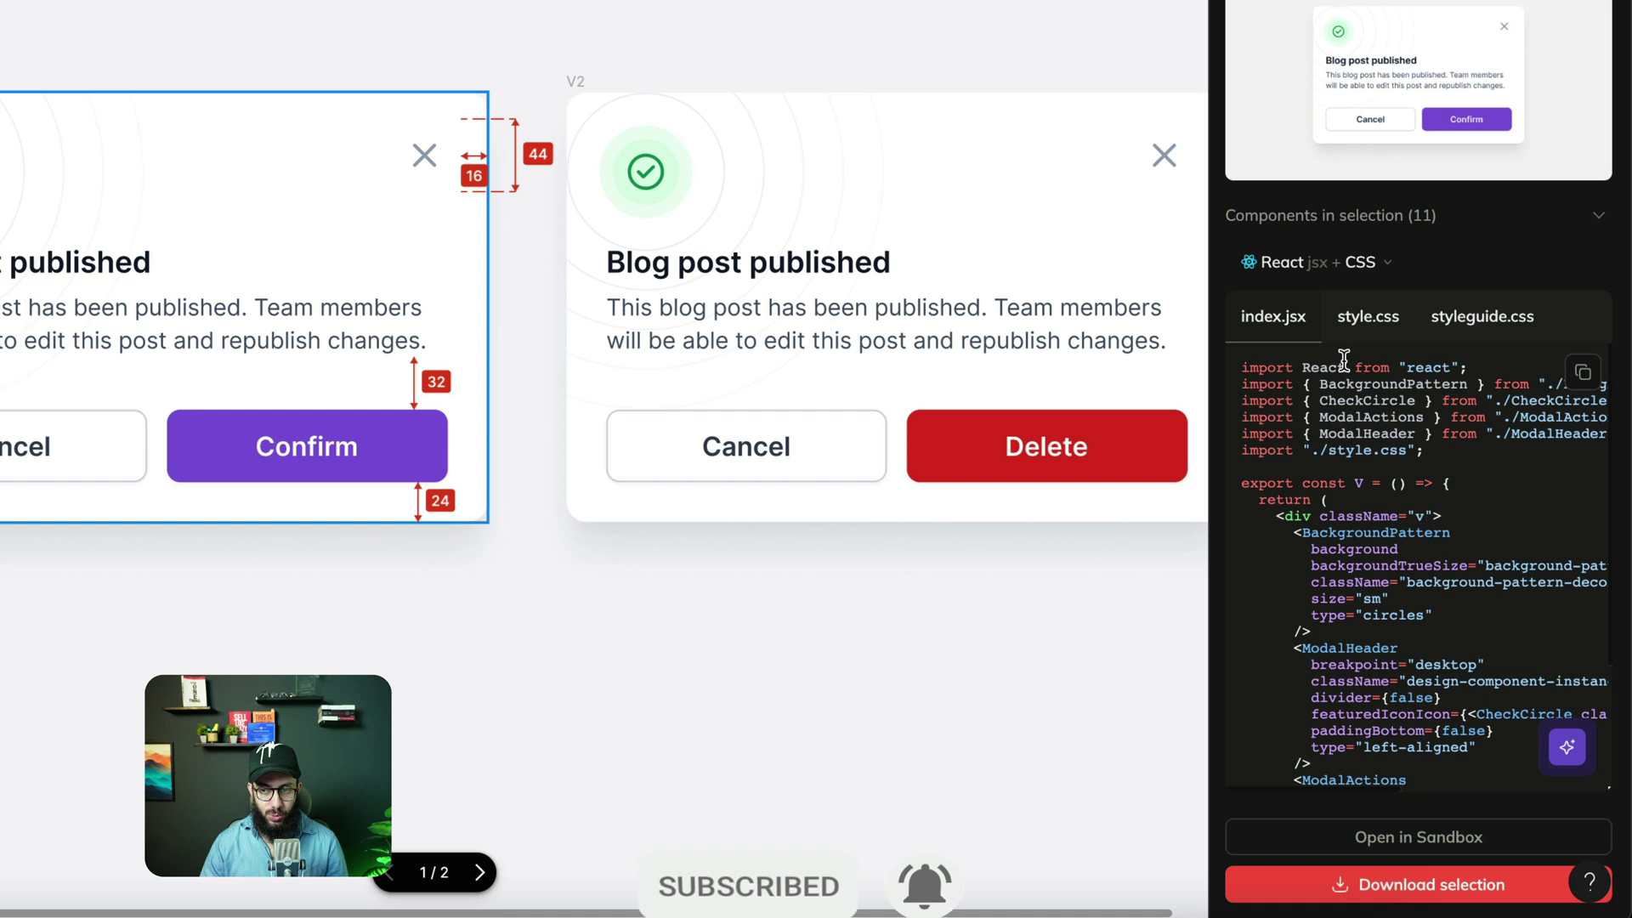
left_click(1373, 323)
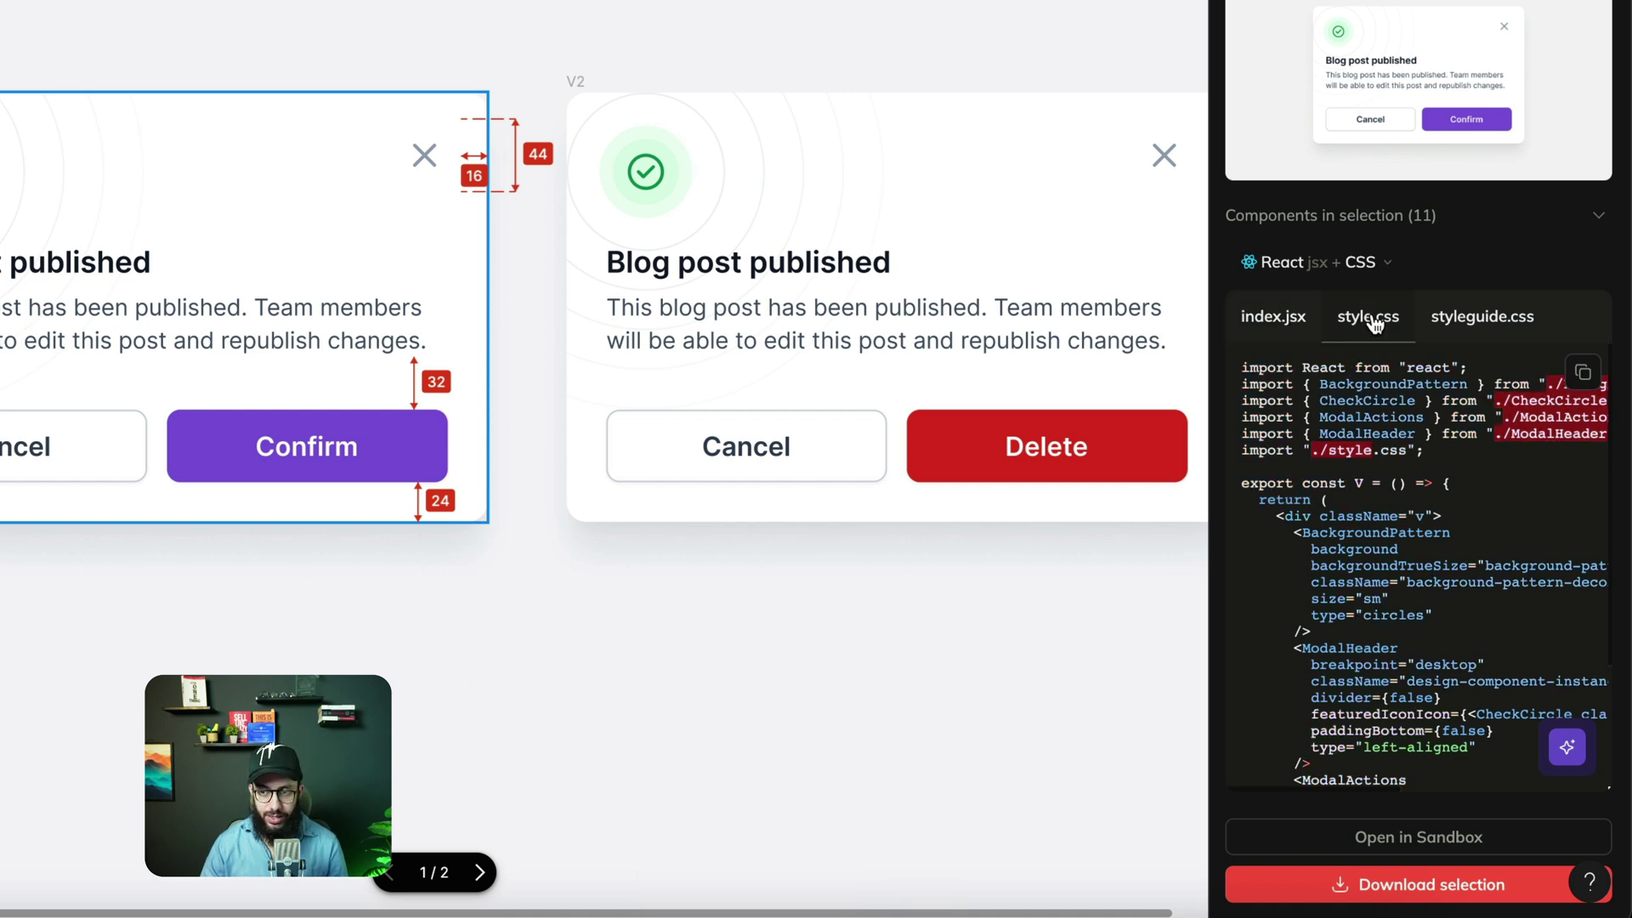
left_click(1459, 321)
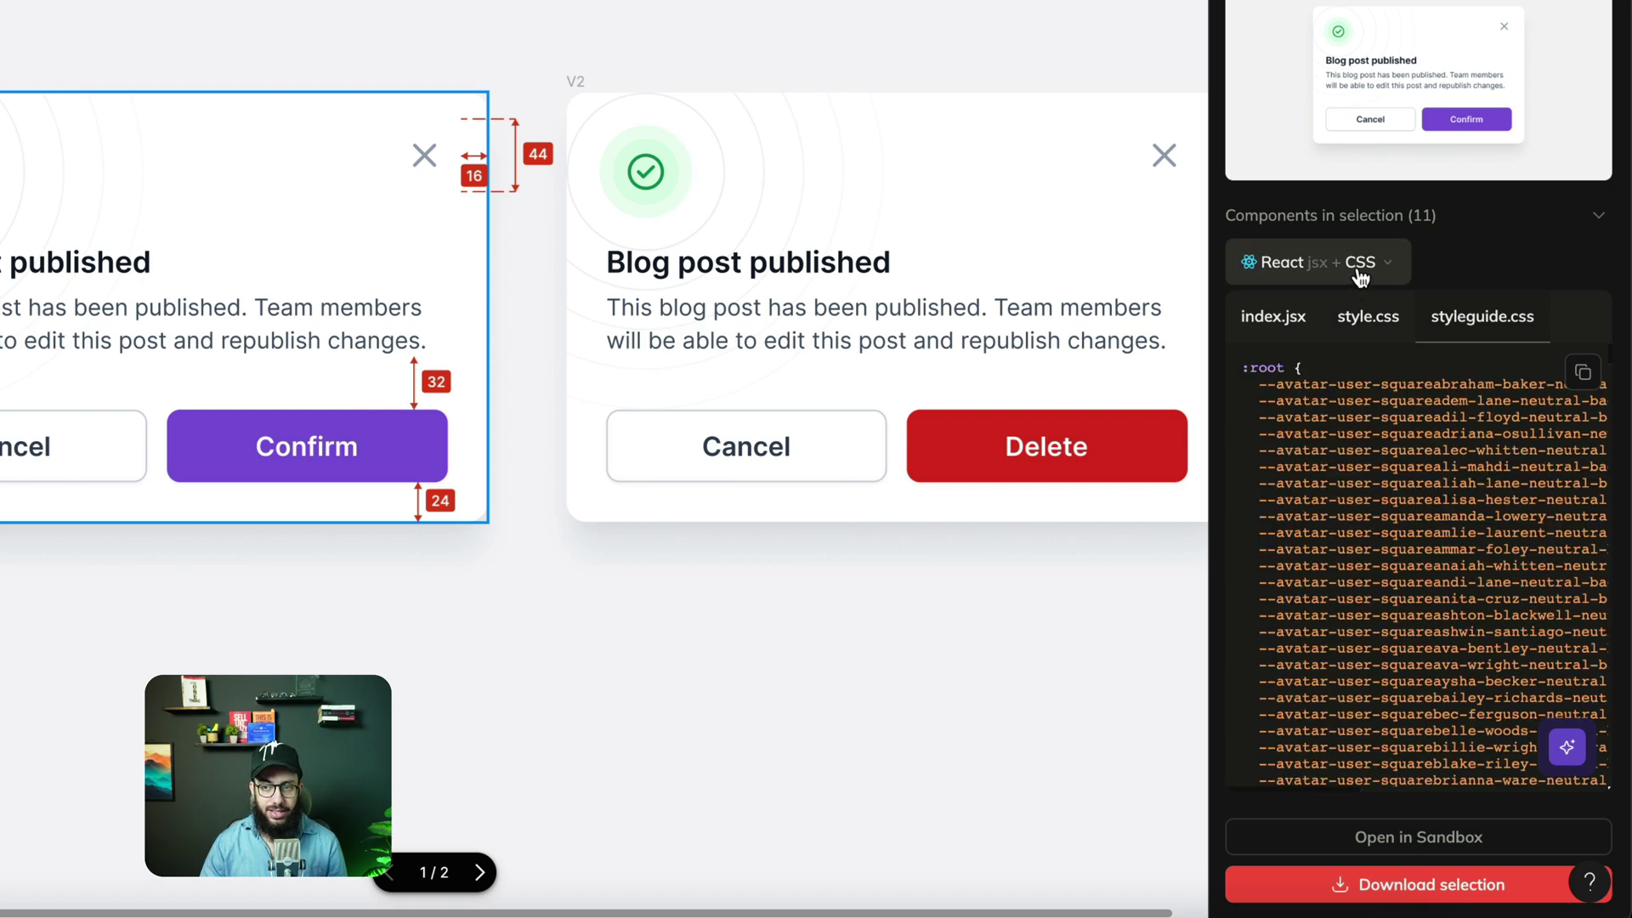
Set the styling of Anima's React code output to Tailwind CSS
left_click(1359, 267)
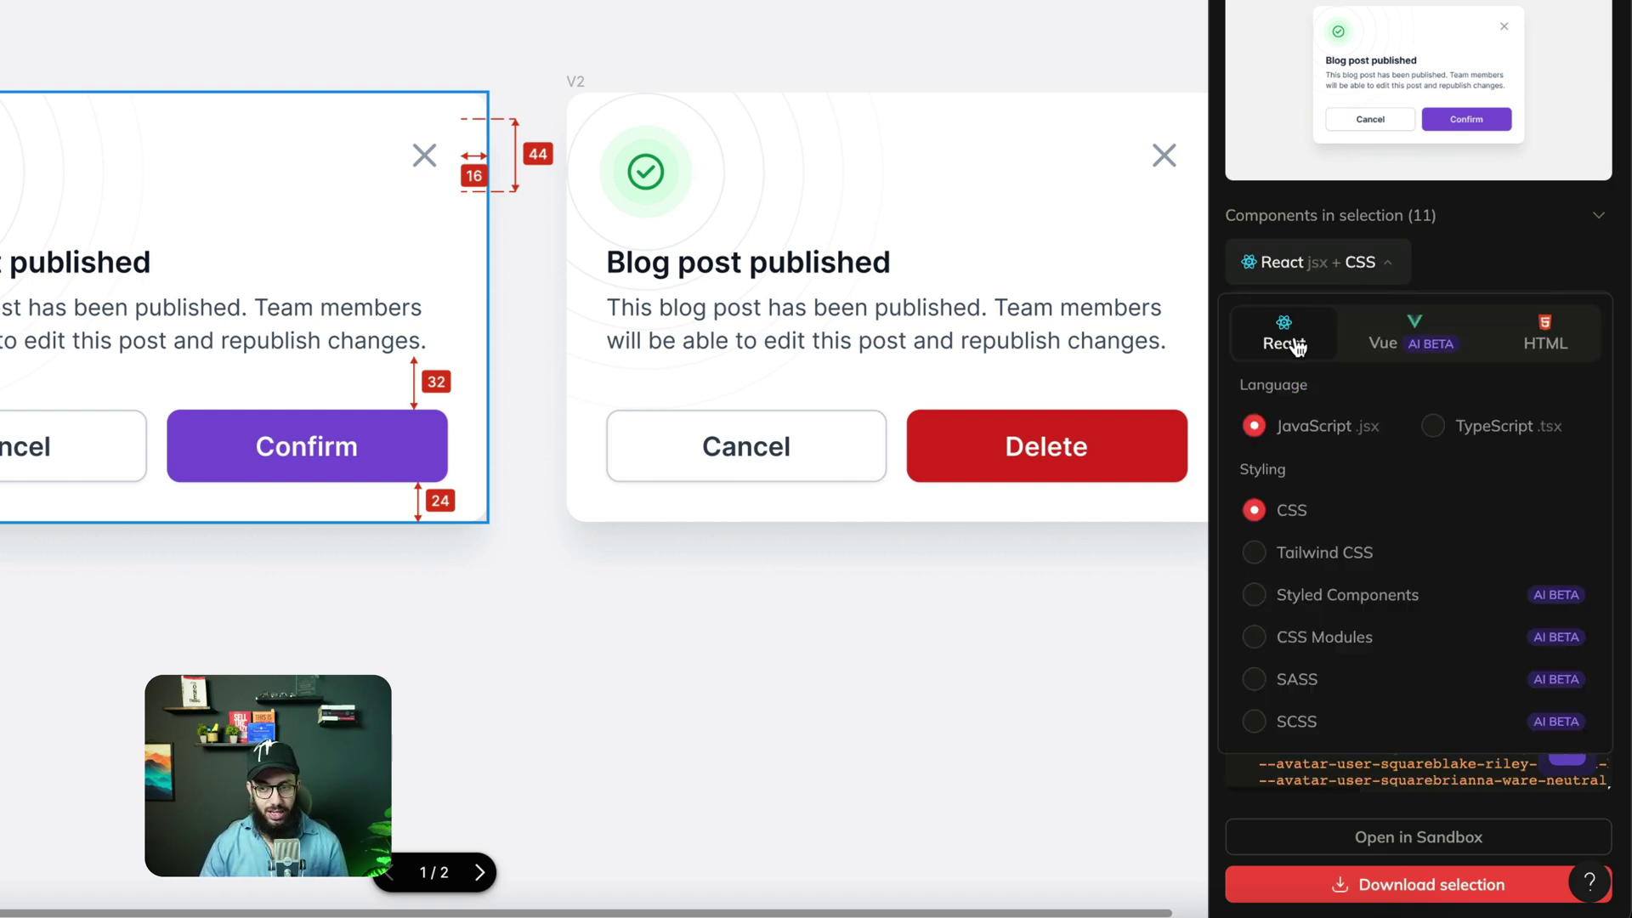
left_click(1324, 554)
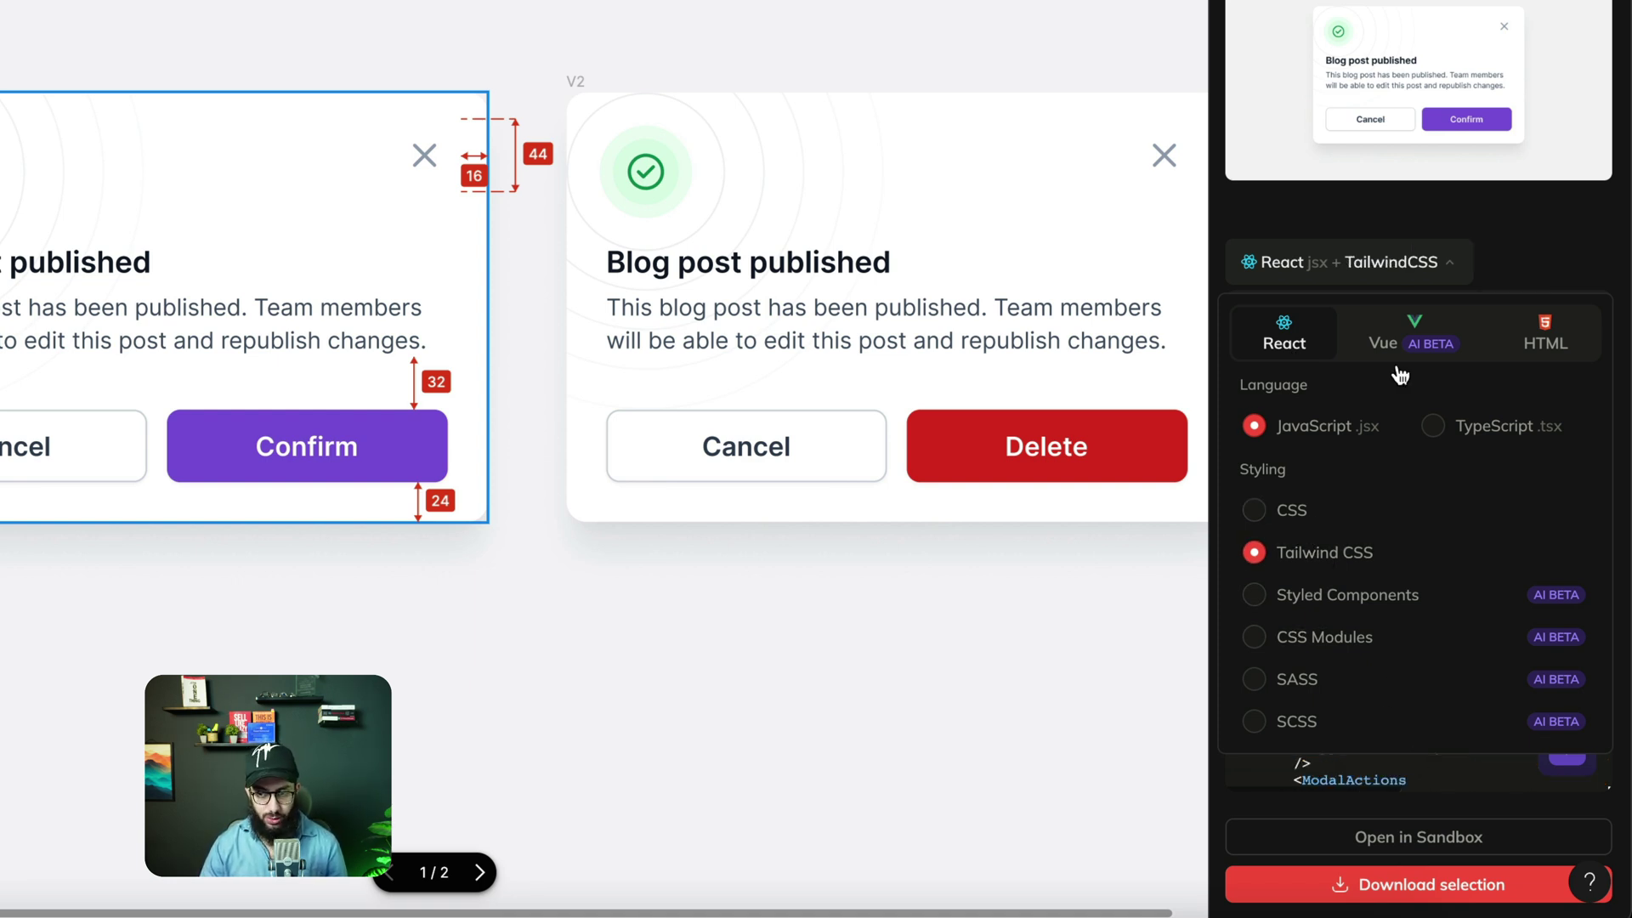
Examine the V1 modal's Tailwind index.jsx code in Anima, highlighting the BackgroundPattern and ModalHeader components
left_click(1506, 253)
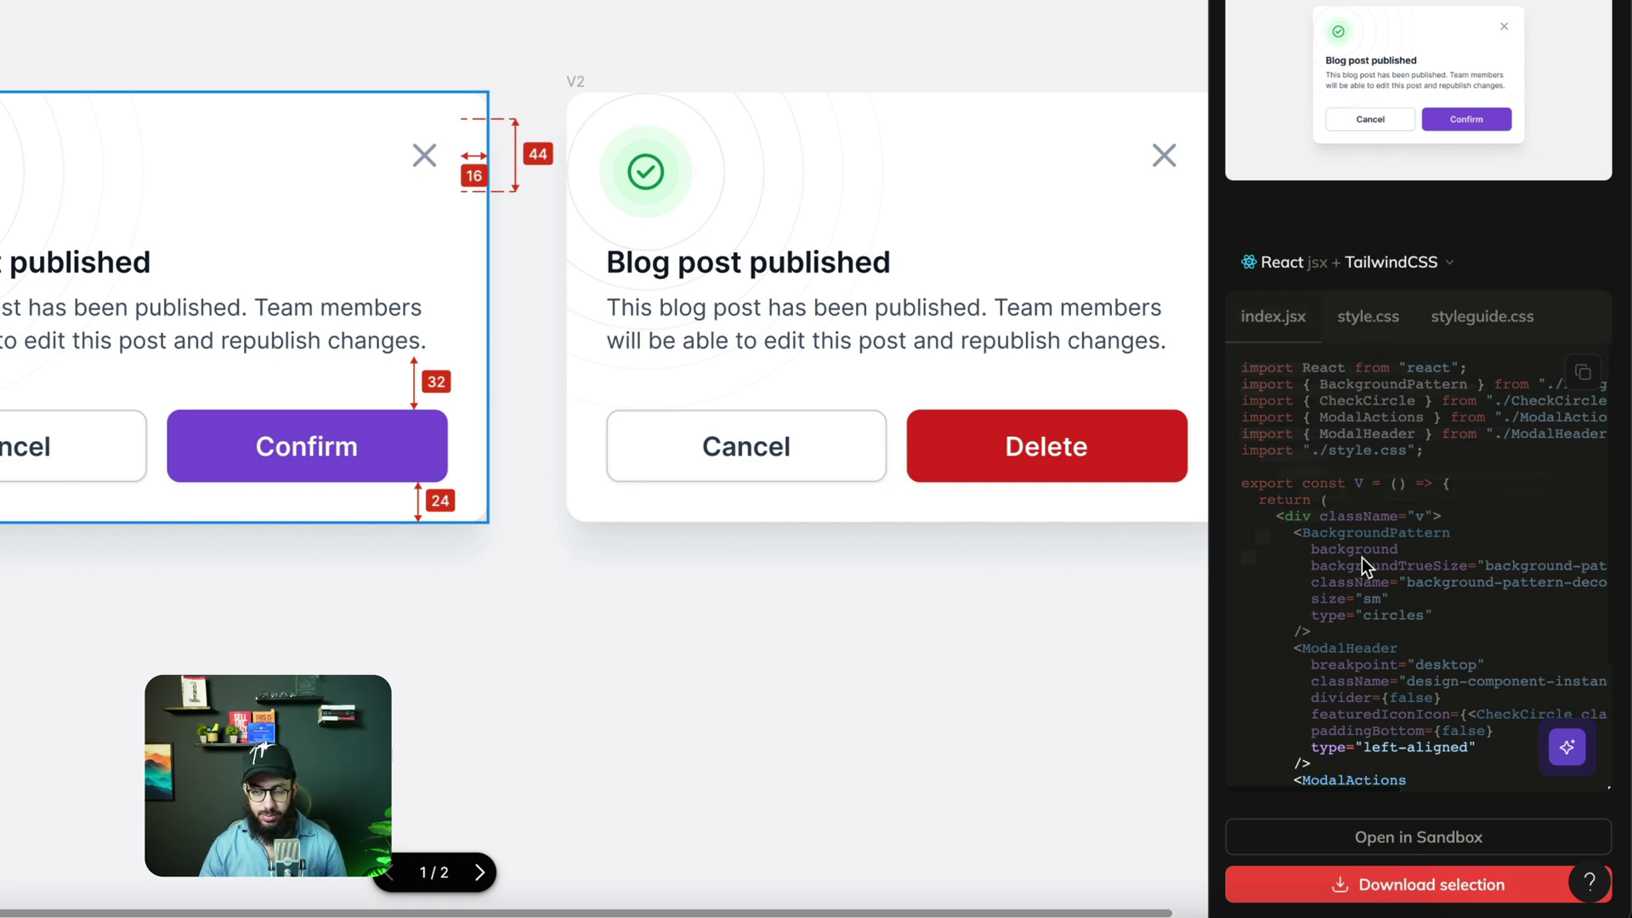
scroll(1425, 614, "down", 3)
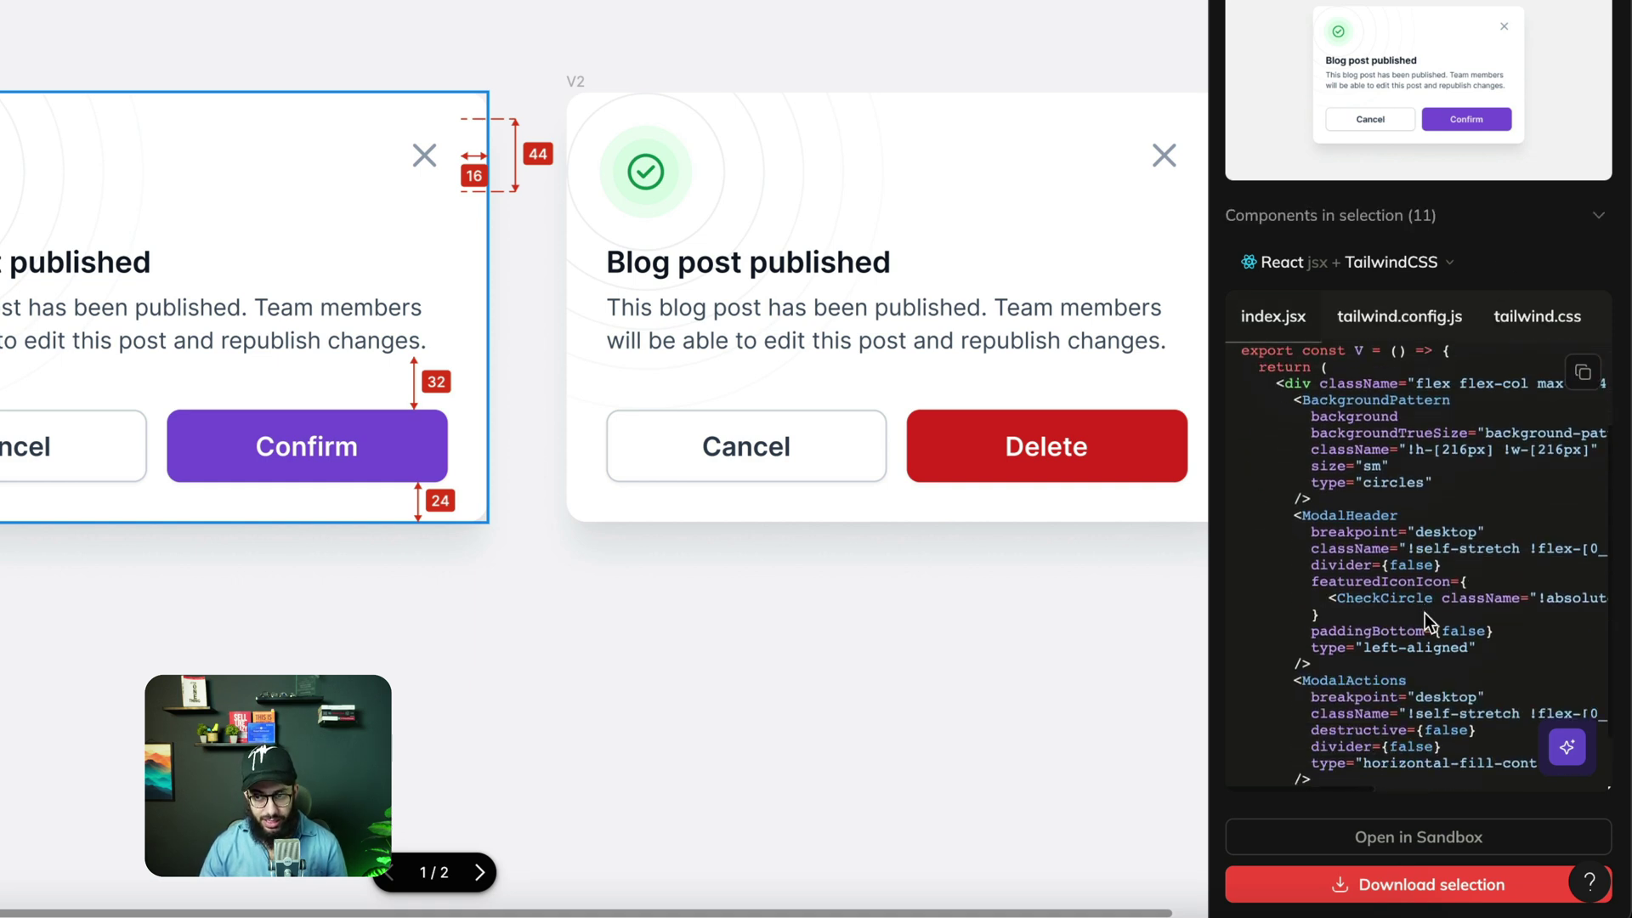
scroll(1425, 613, "down", 2)
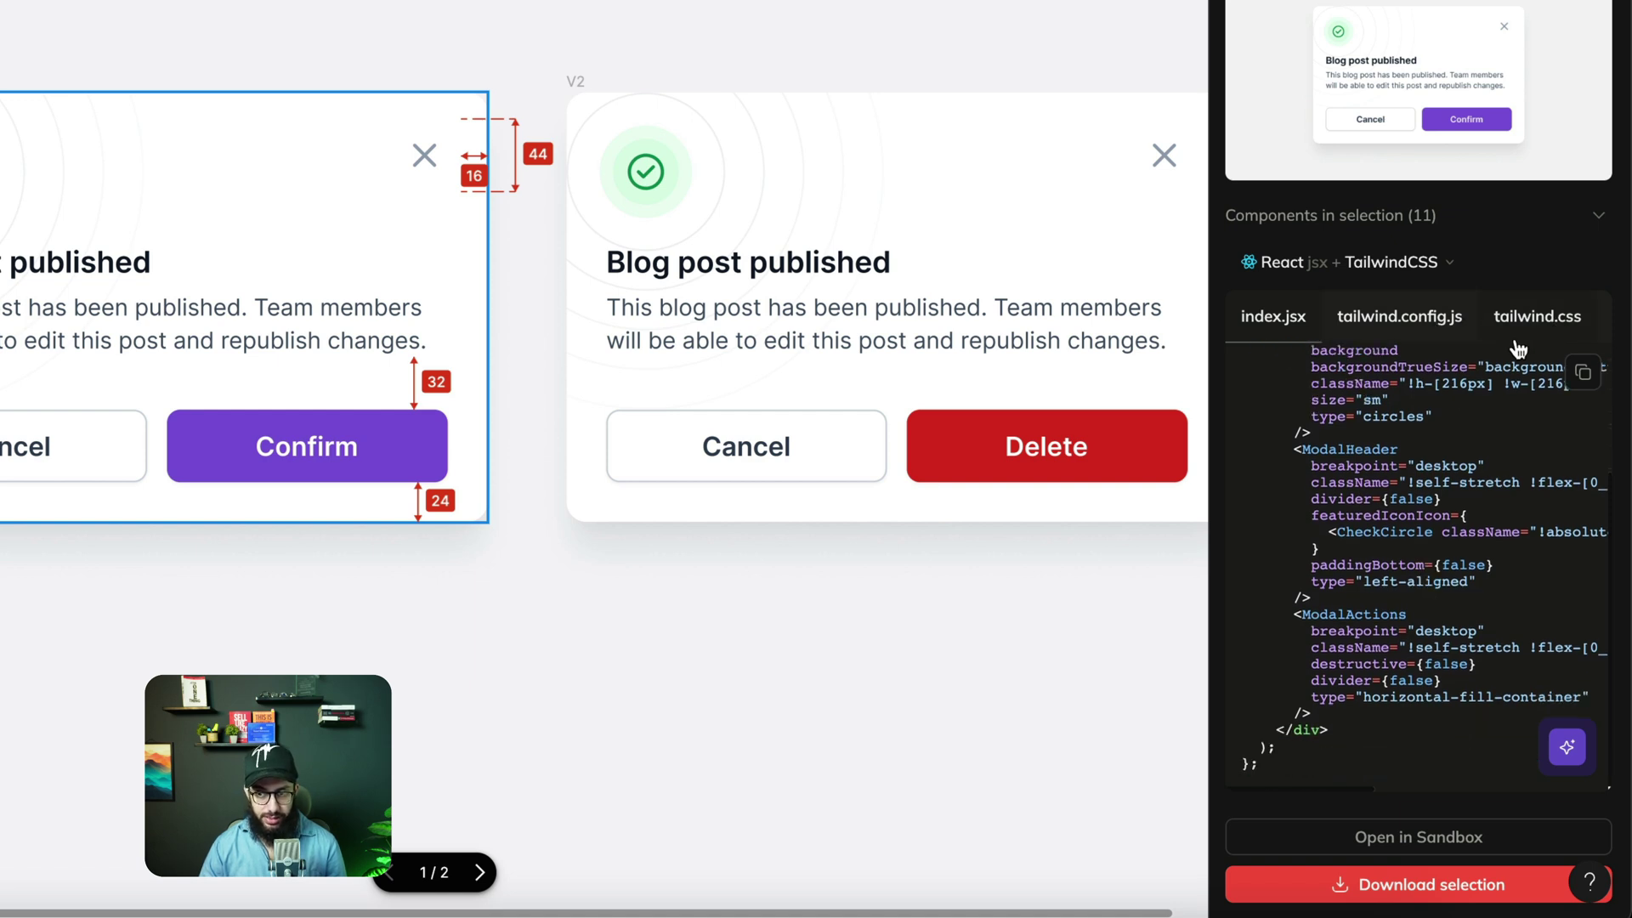
scroll(1420, 509, "up", 5)
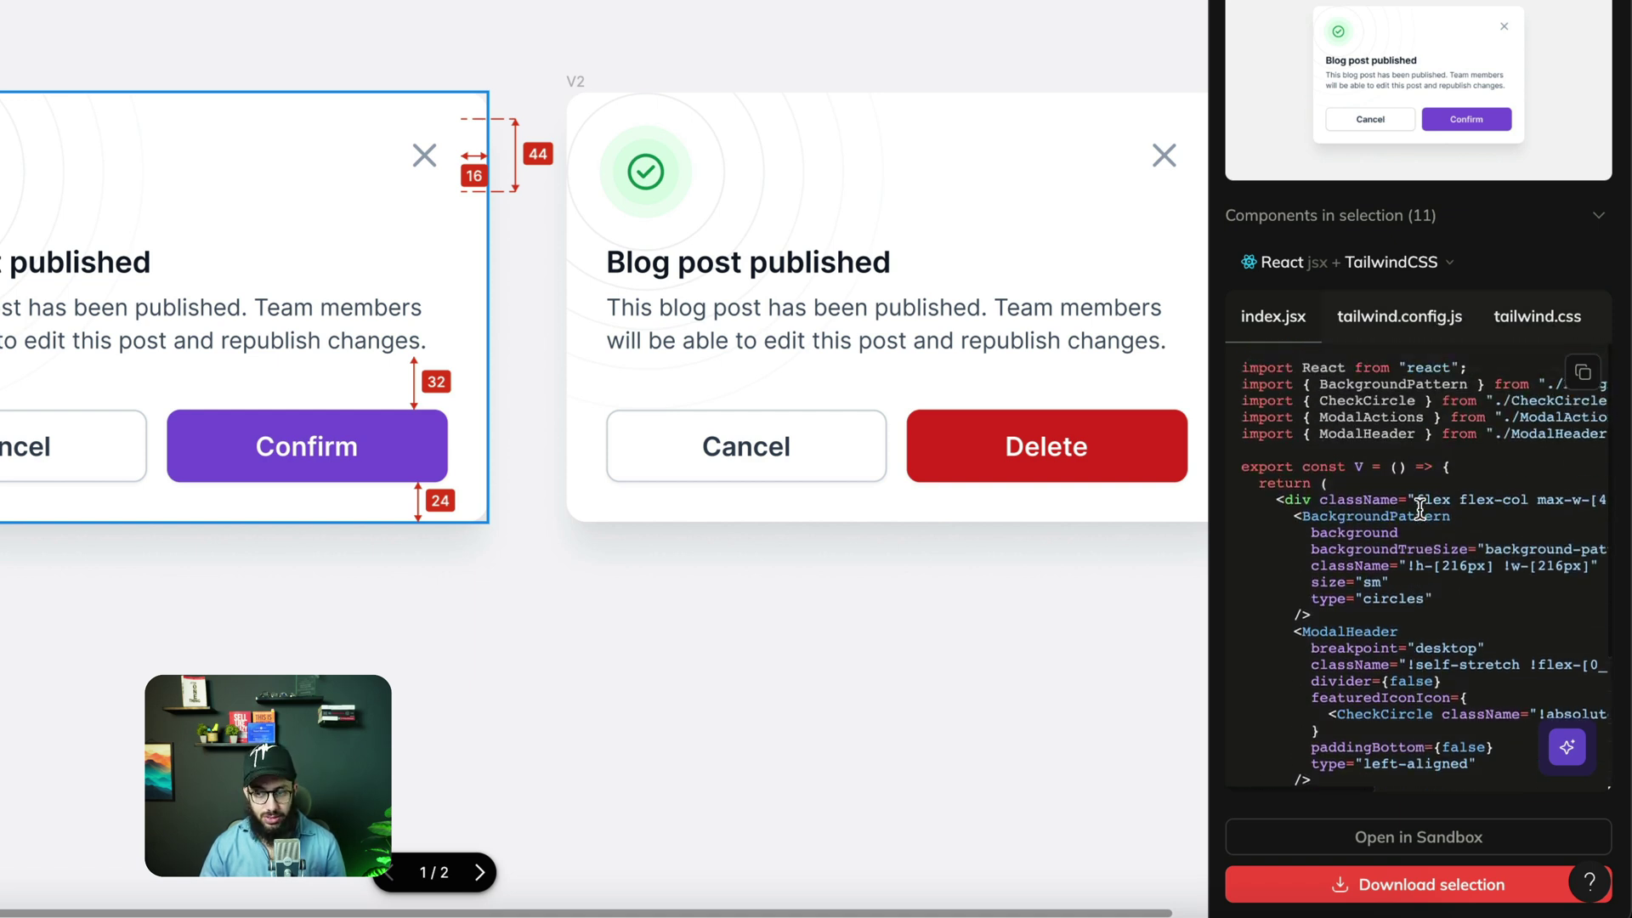
left_click_drag(1354, 632, 1307, 516)
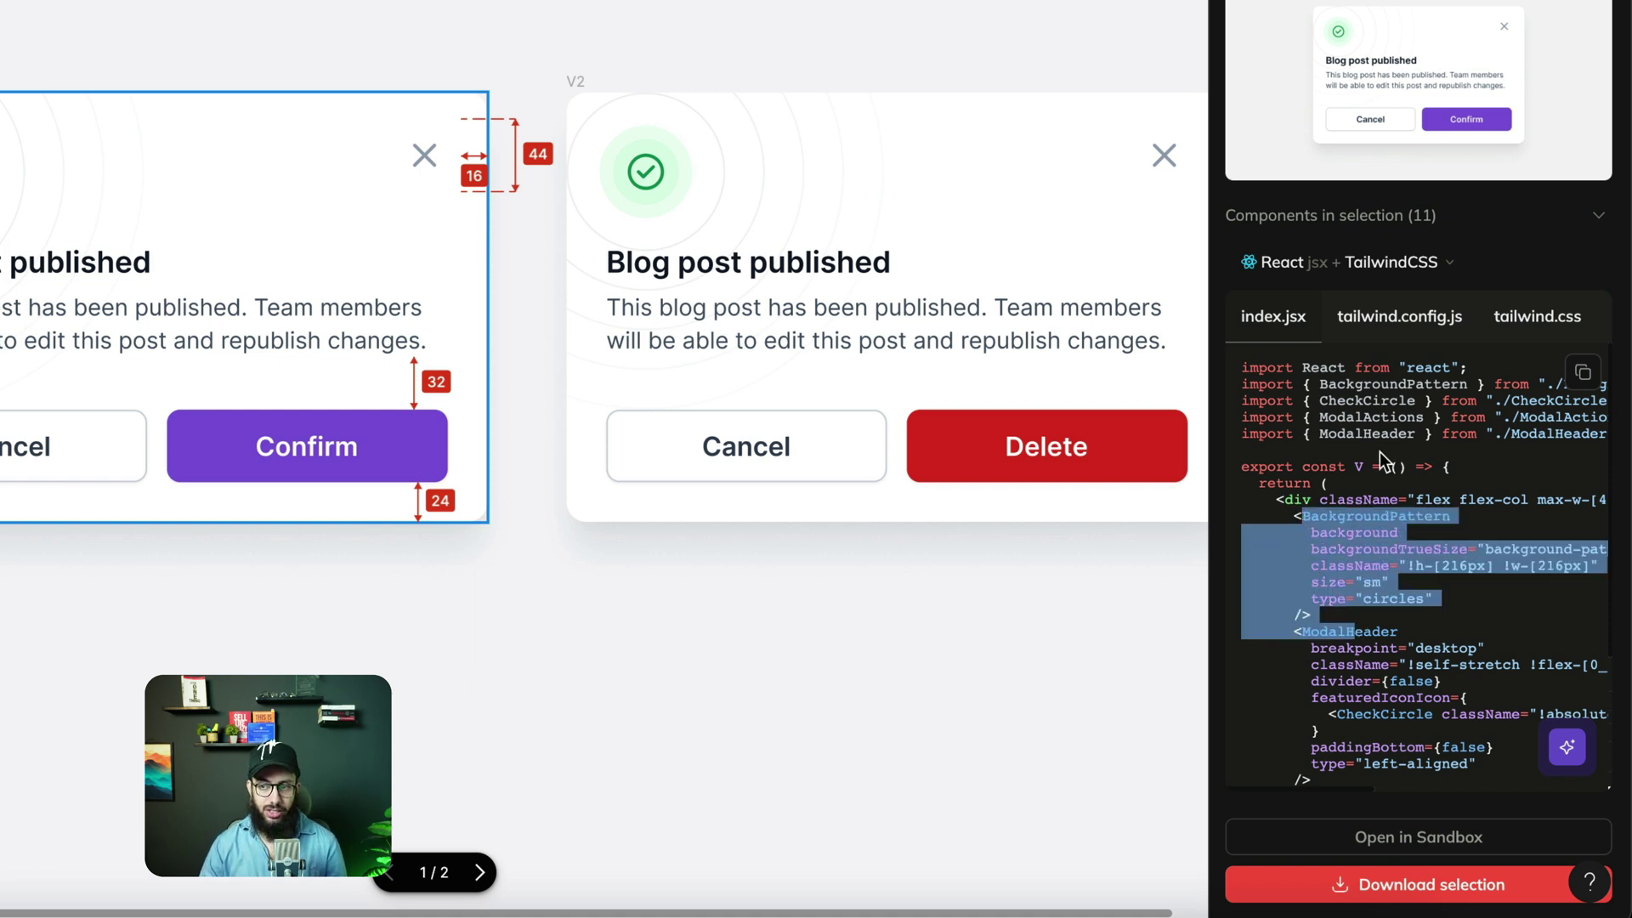
scroll(1379, 451, "right", 3)
scroll(1380, 451, "left", 3)
scroll(1380, 452, "down", 3)
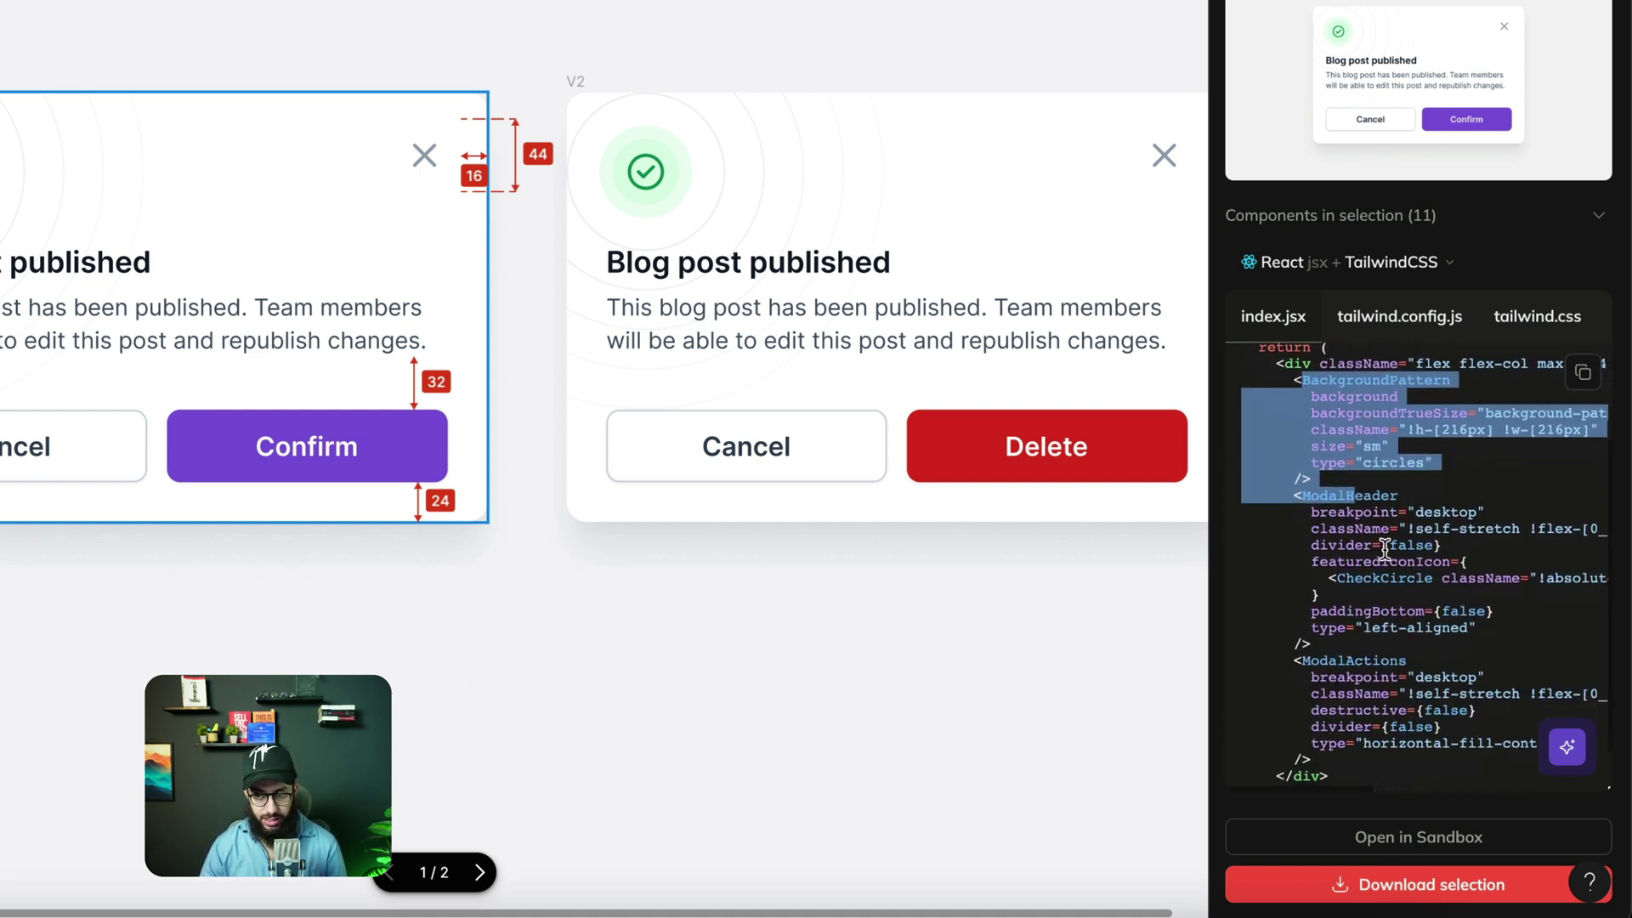
left_click_drag(1329, 659, 1294, 496)
left_click(1353, 504)
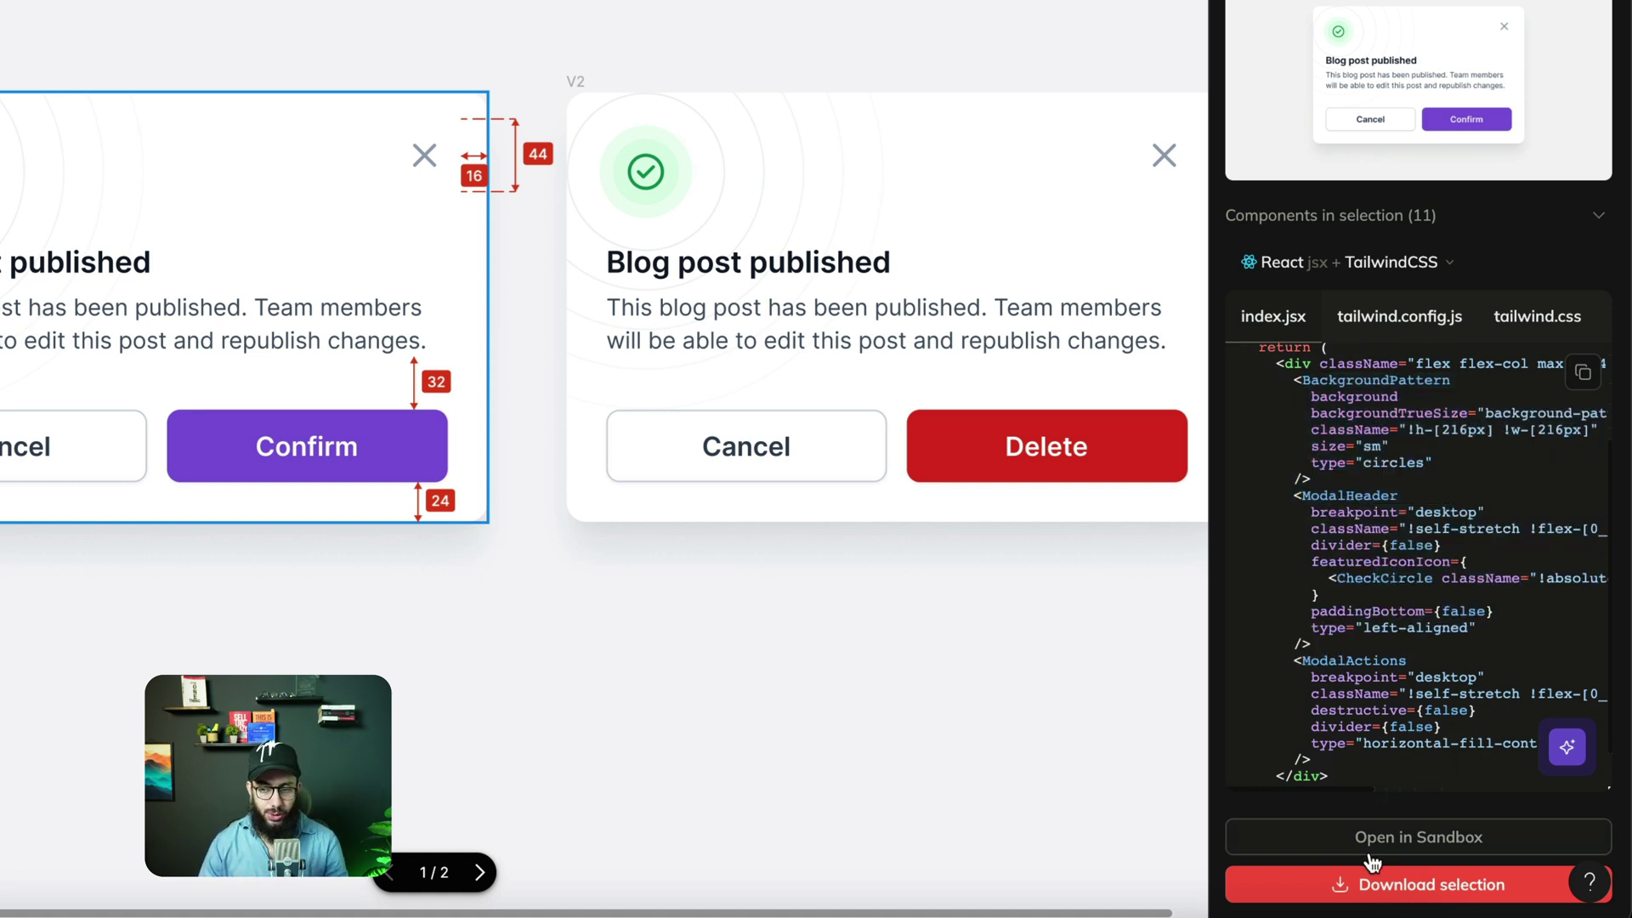
Download the selection's code from Anima and open the devmode-figma folder in Visual Studio Code
left_click(1387, 892)
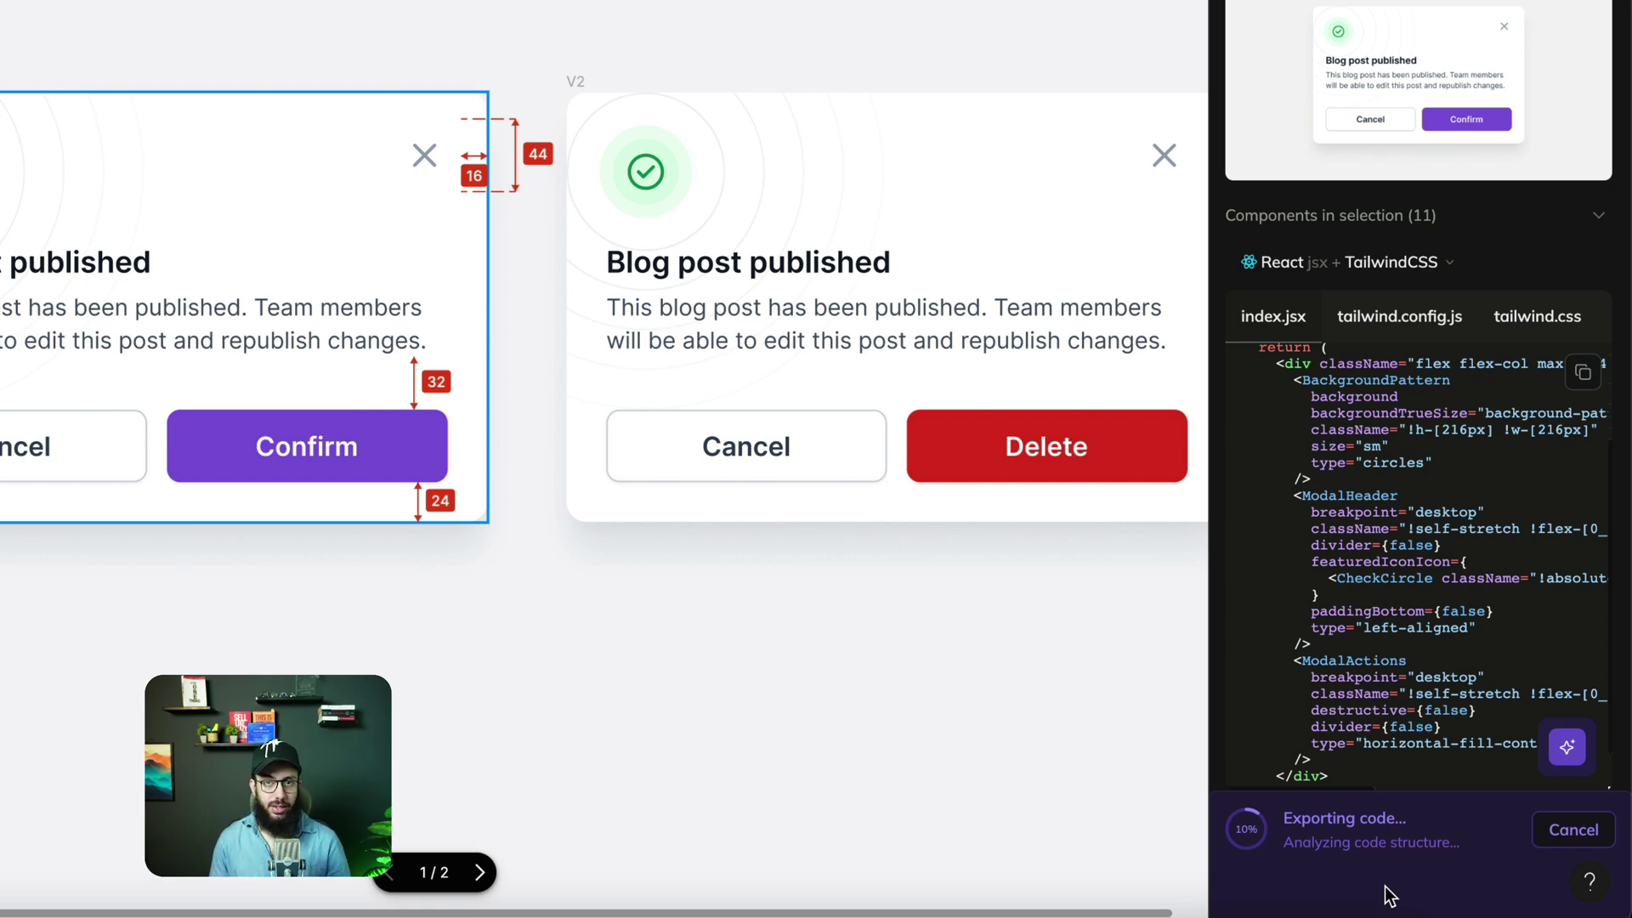
key("ctrl+super+r")
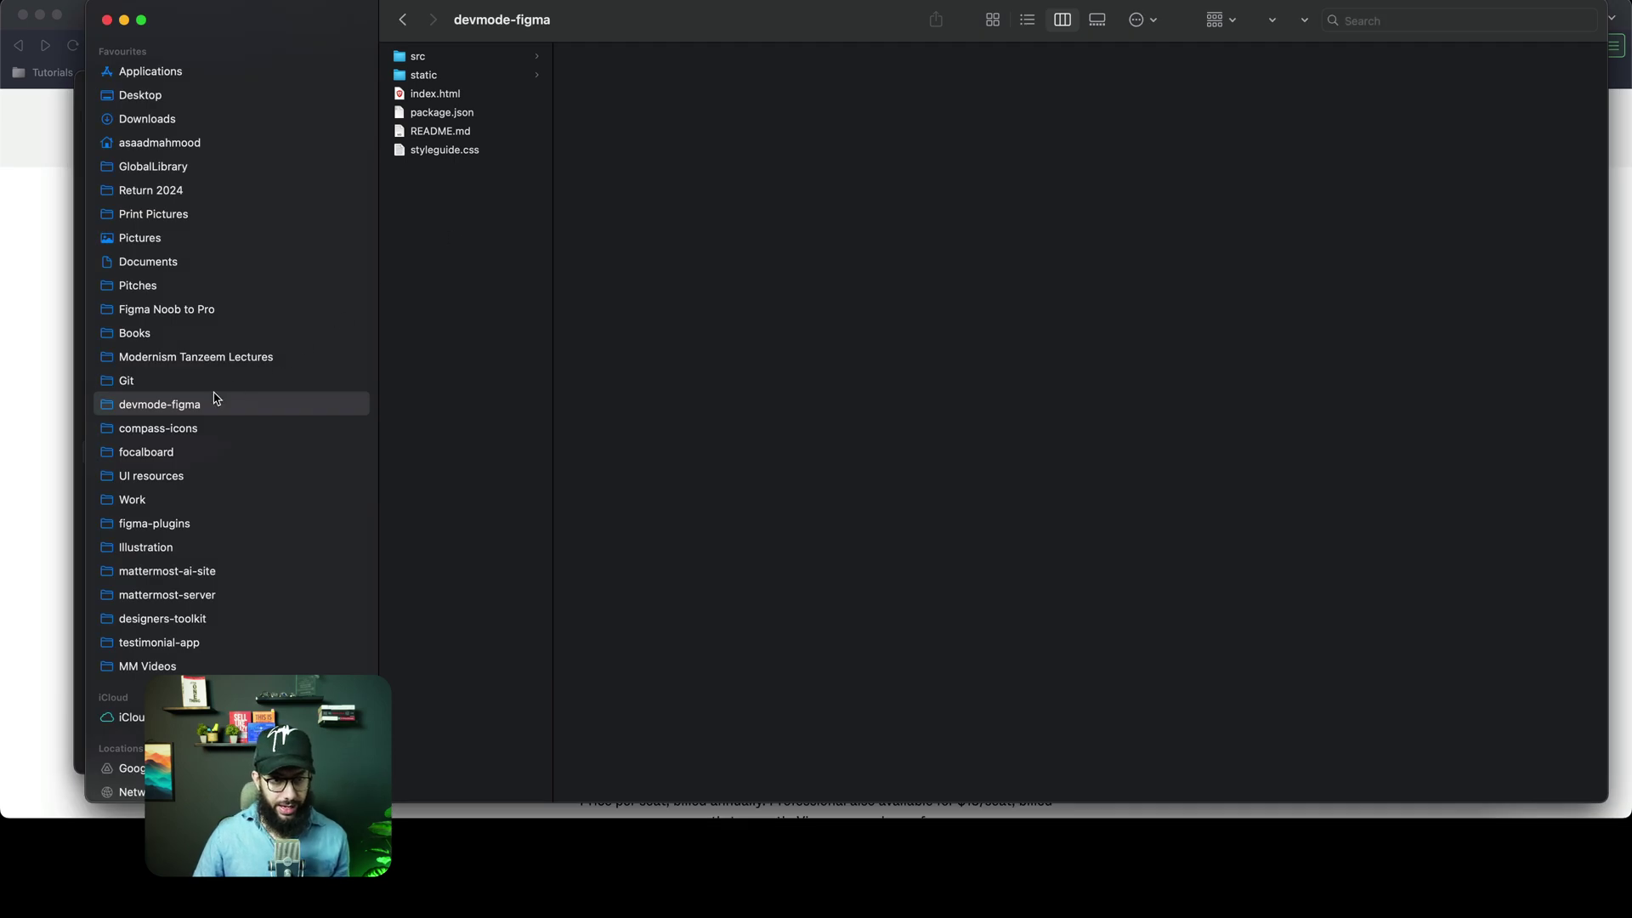
left_click_drag(202, 405, 357, 697)
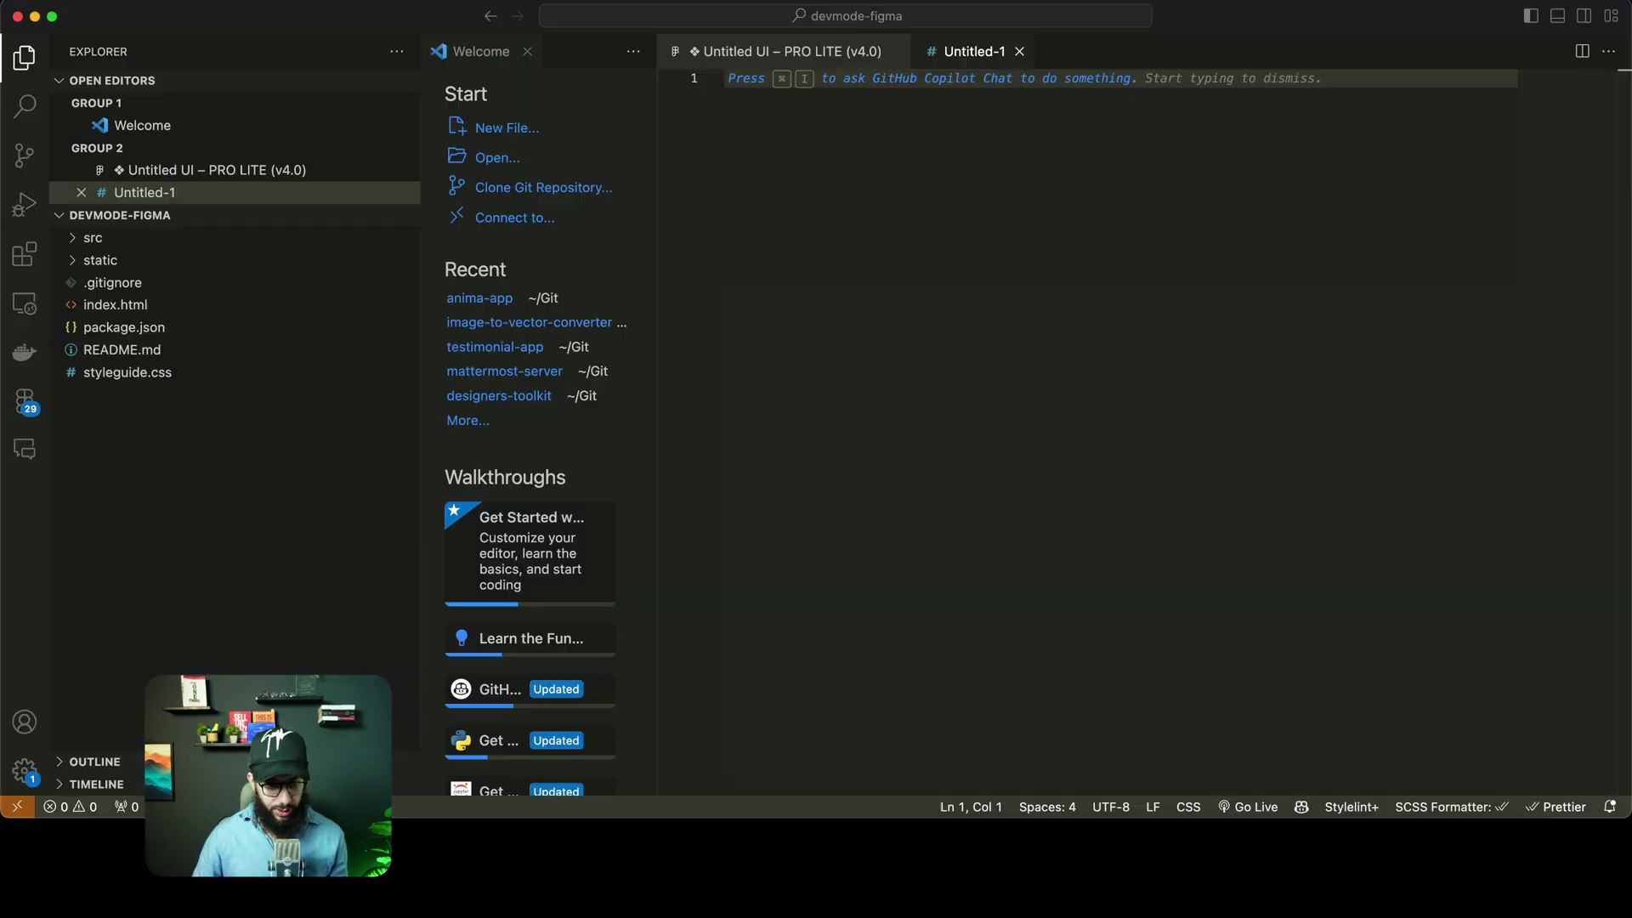
Close the Untitled UI and Untitled-1 editors and install the project's dependencies by running npm i in the terminal
key("super")
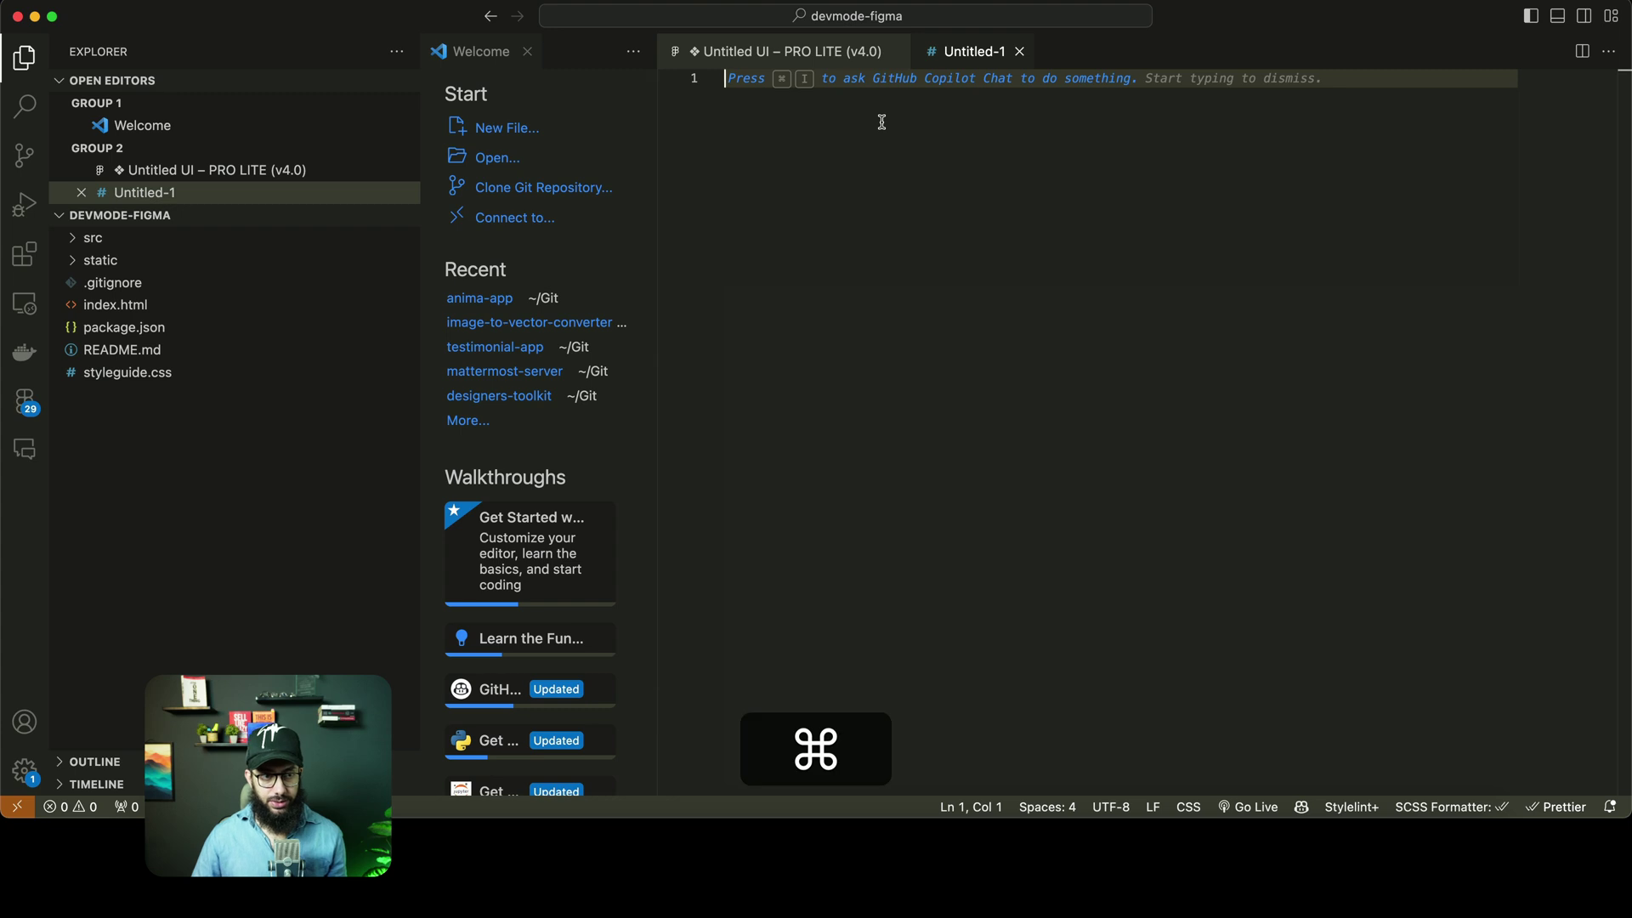
key("super+w")
key("super+w")
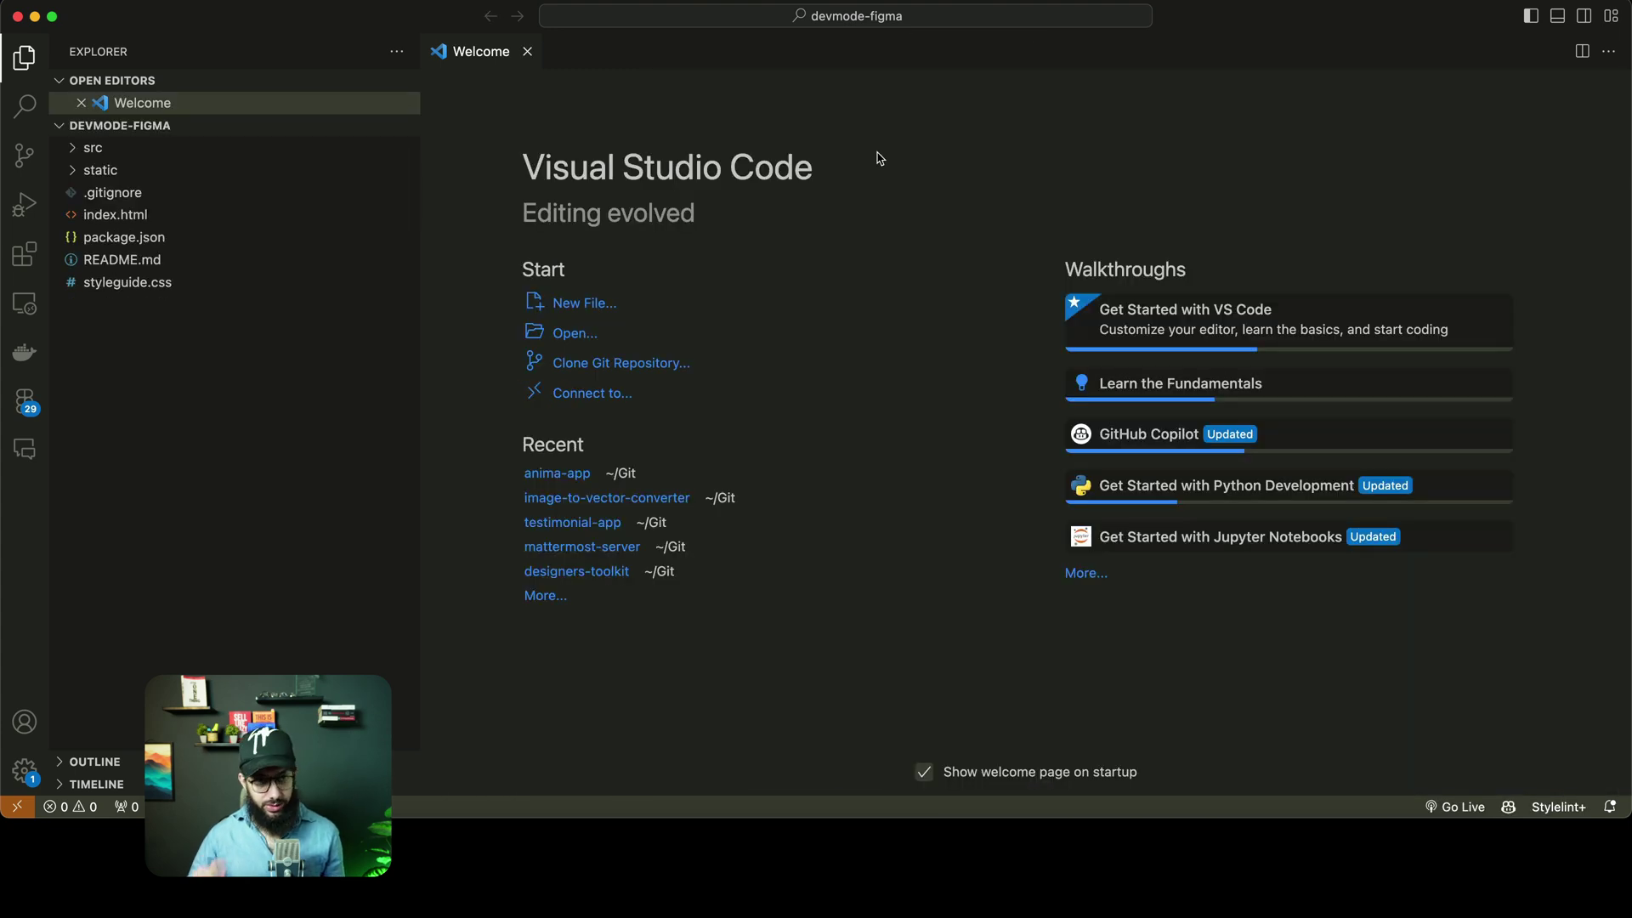
key("ctrl+grave")
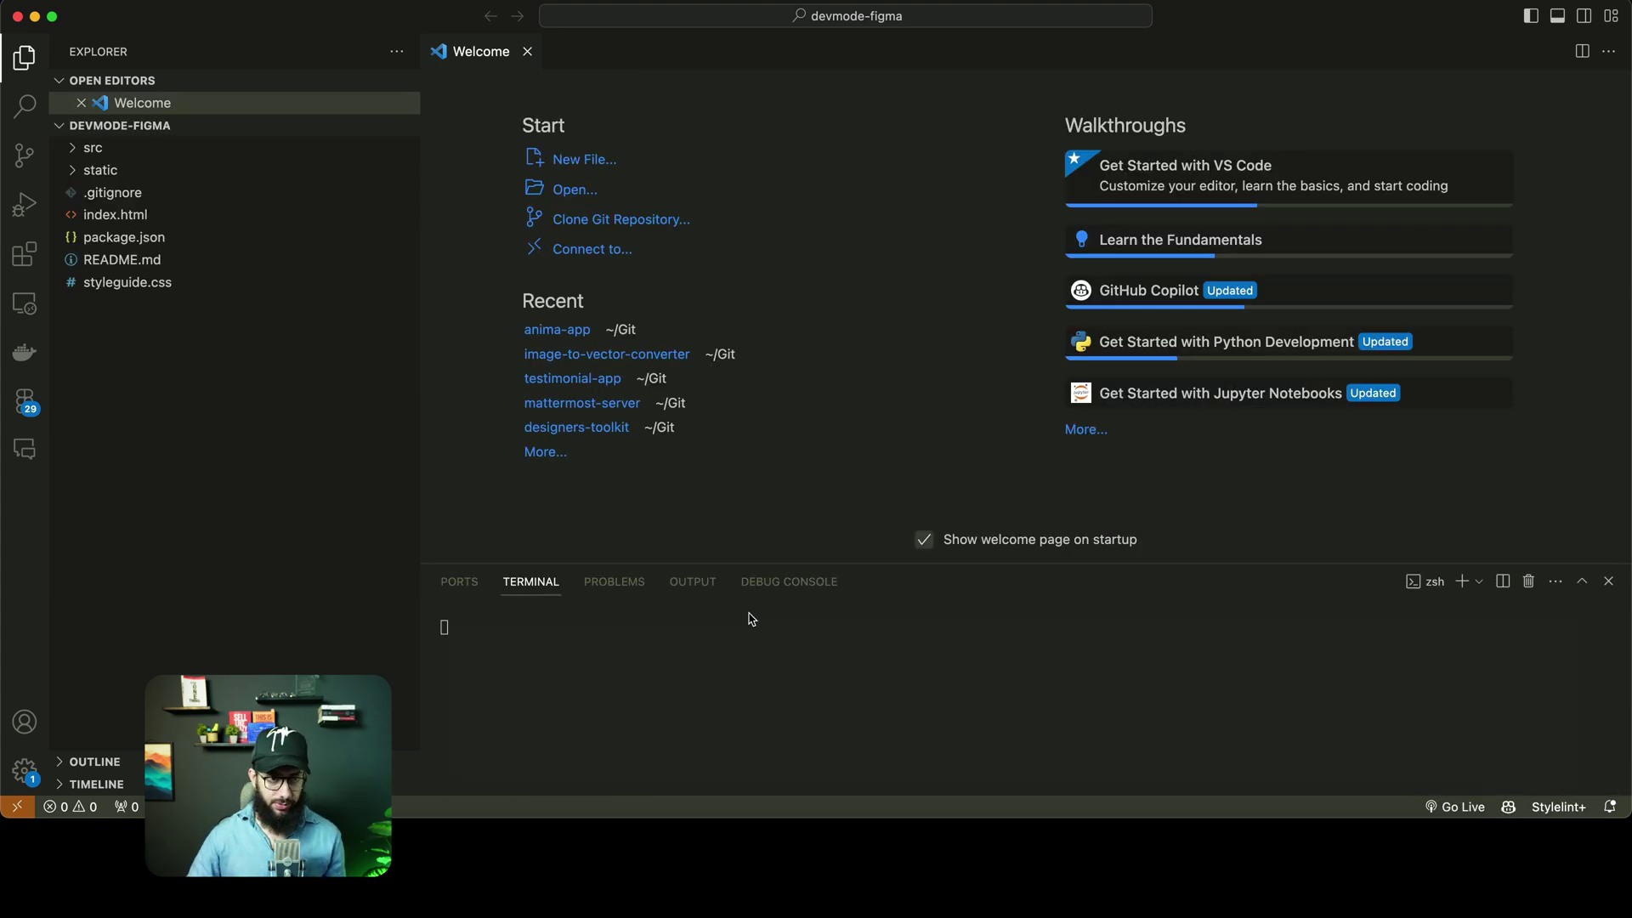
type("p ")
type("npm i")
key("Return")
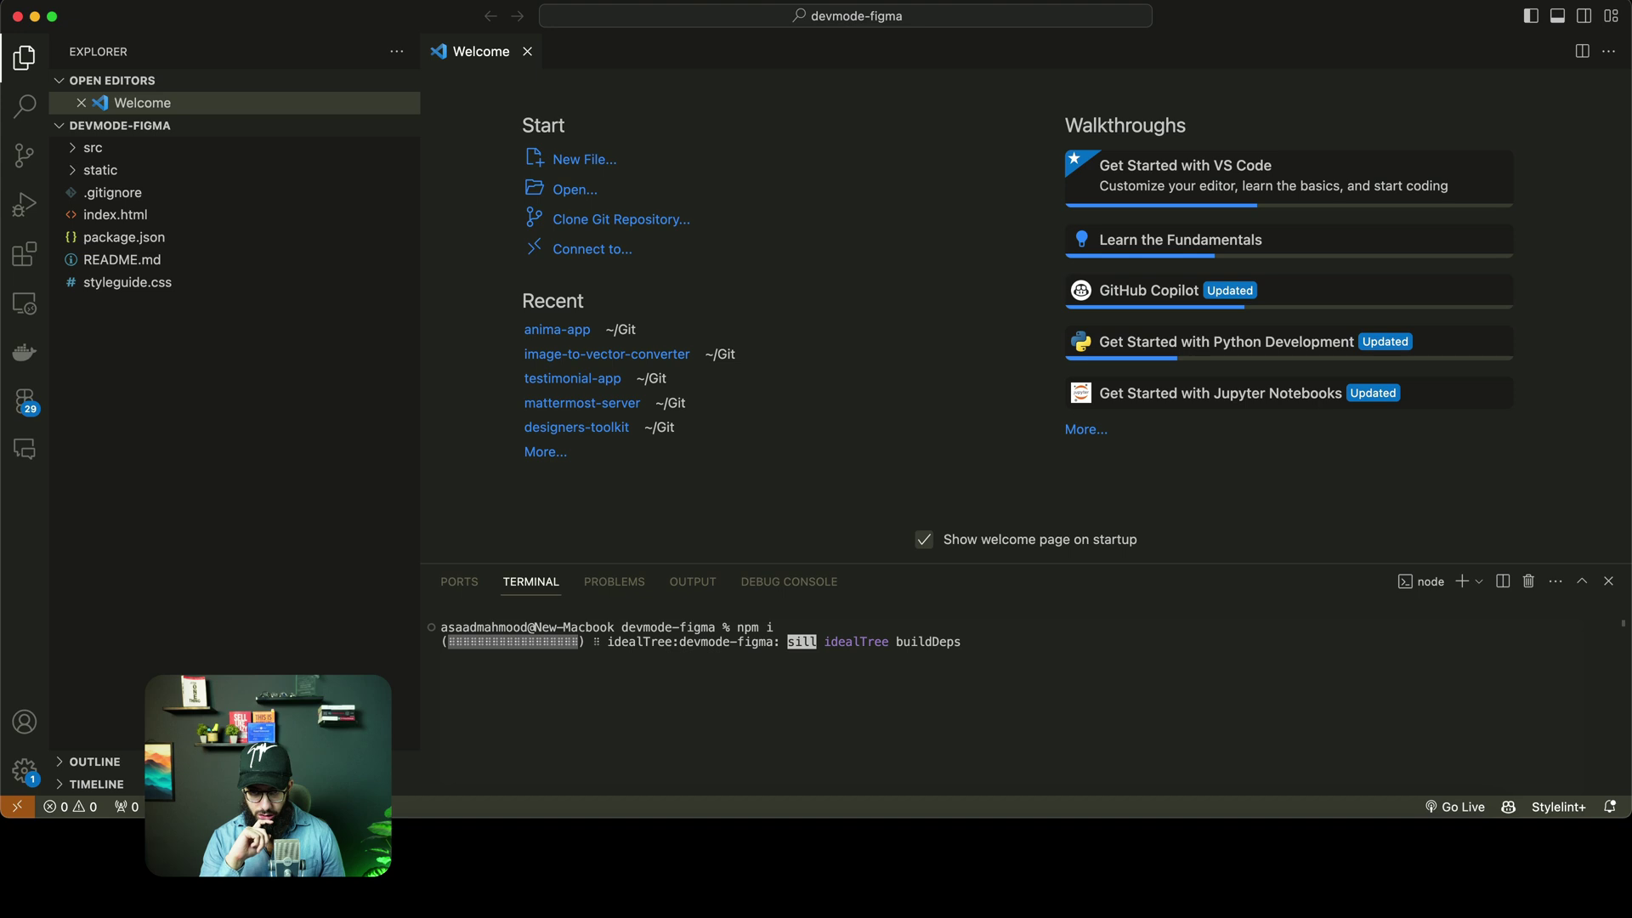
type("npm run dev")
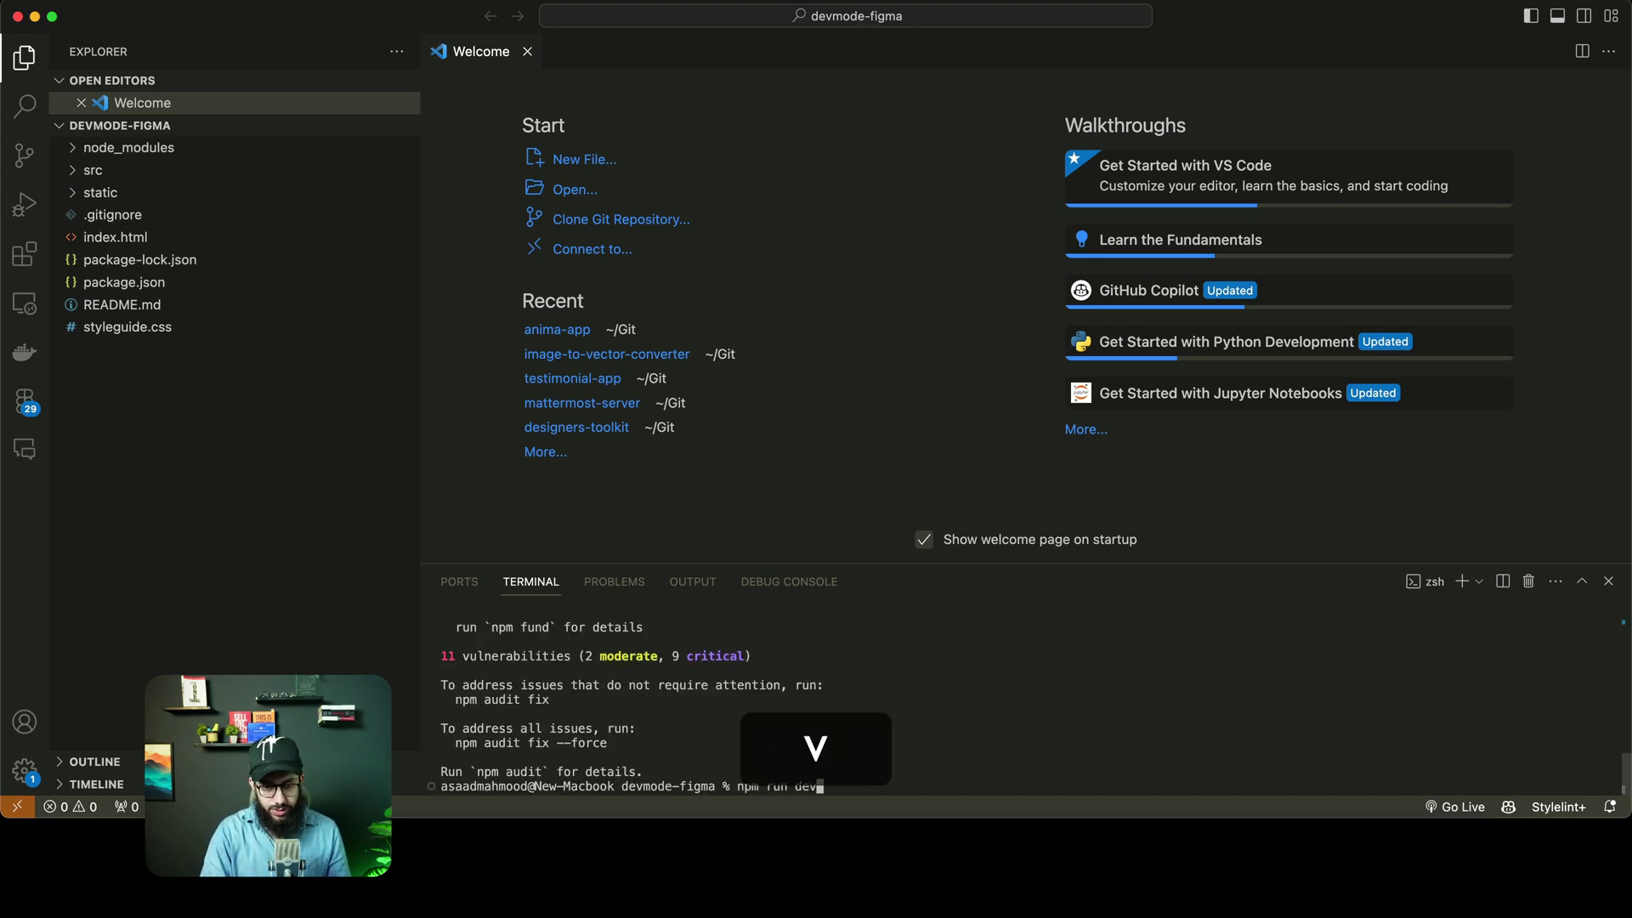
key("Return")
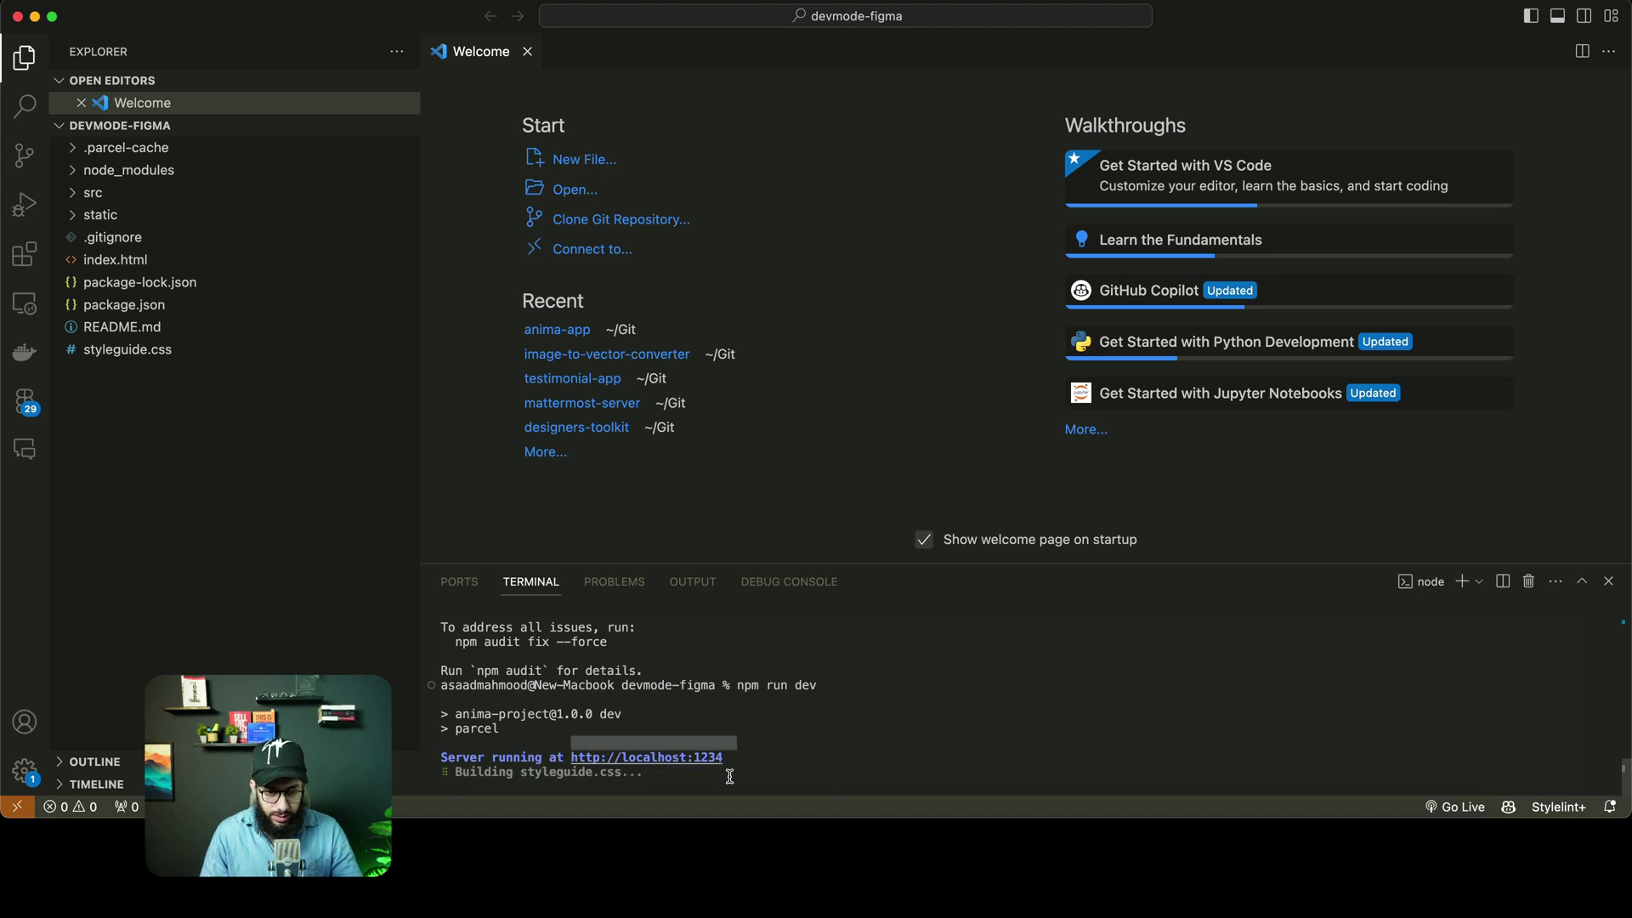
triple_click(586, 745)
left_click(586, 747)
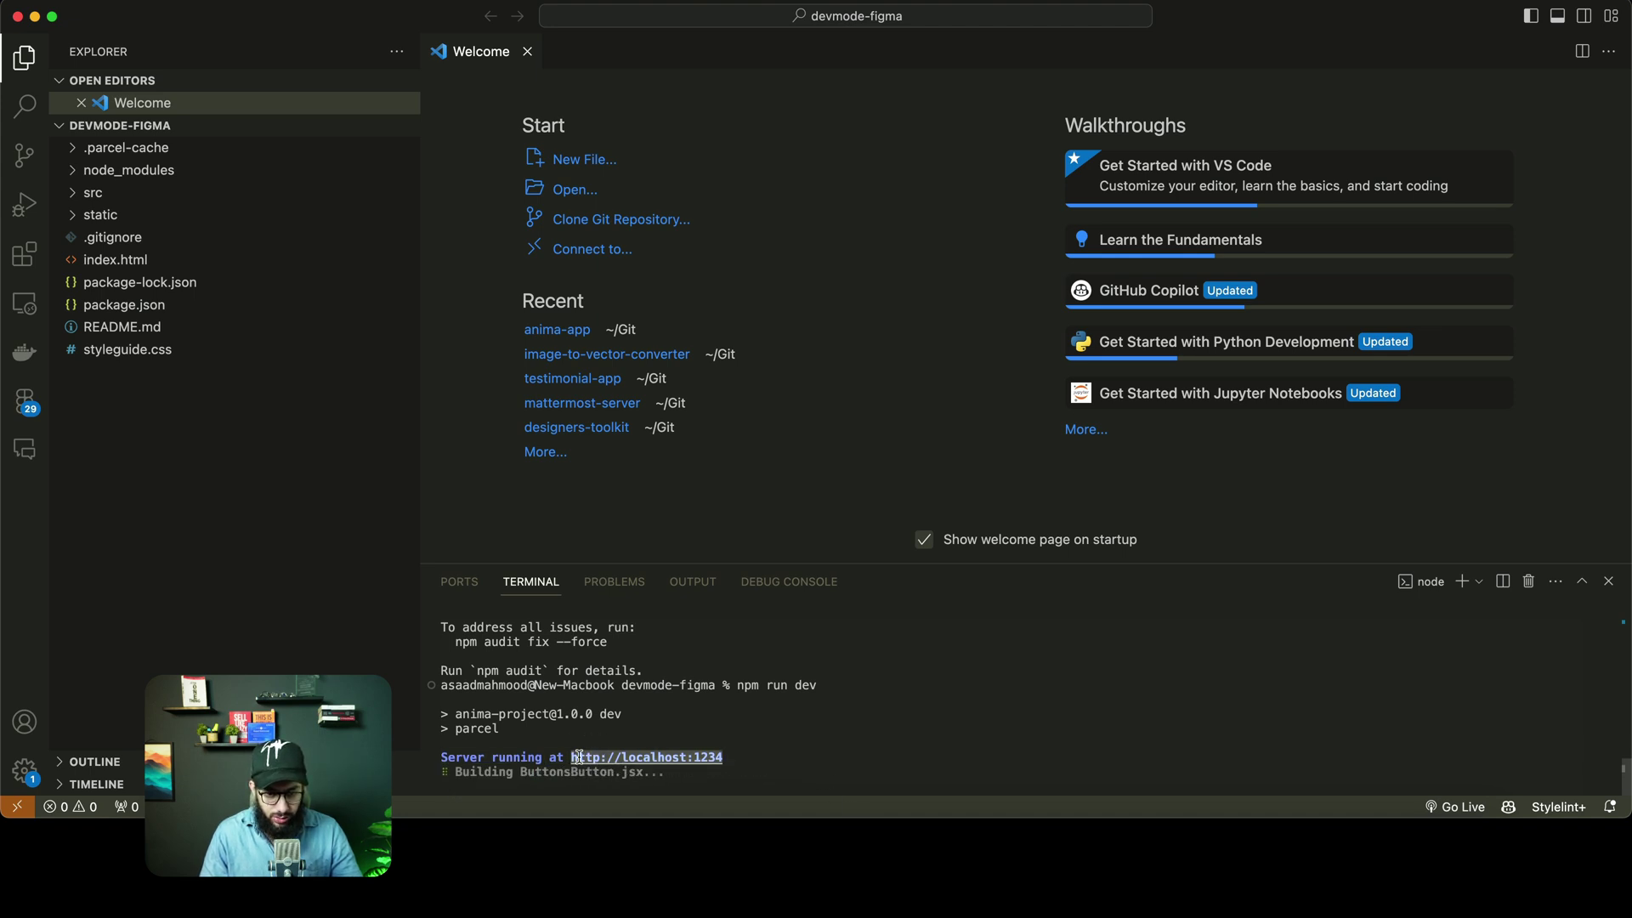
left_click(595, 756, "super")
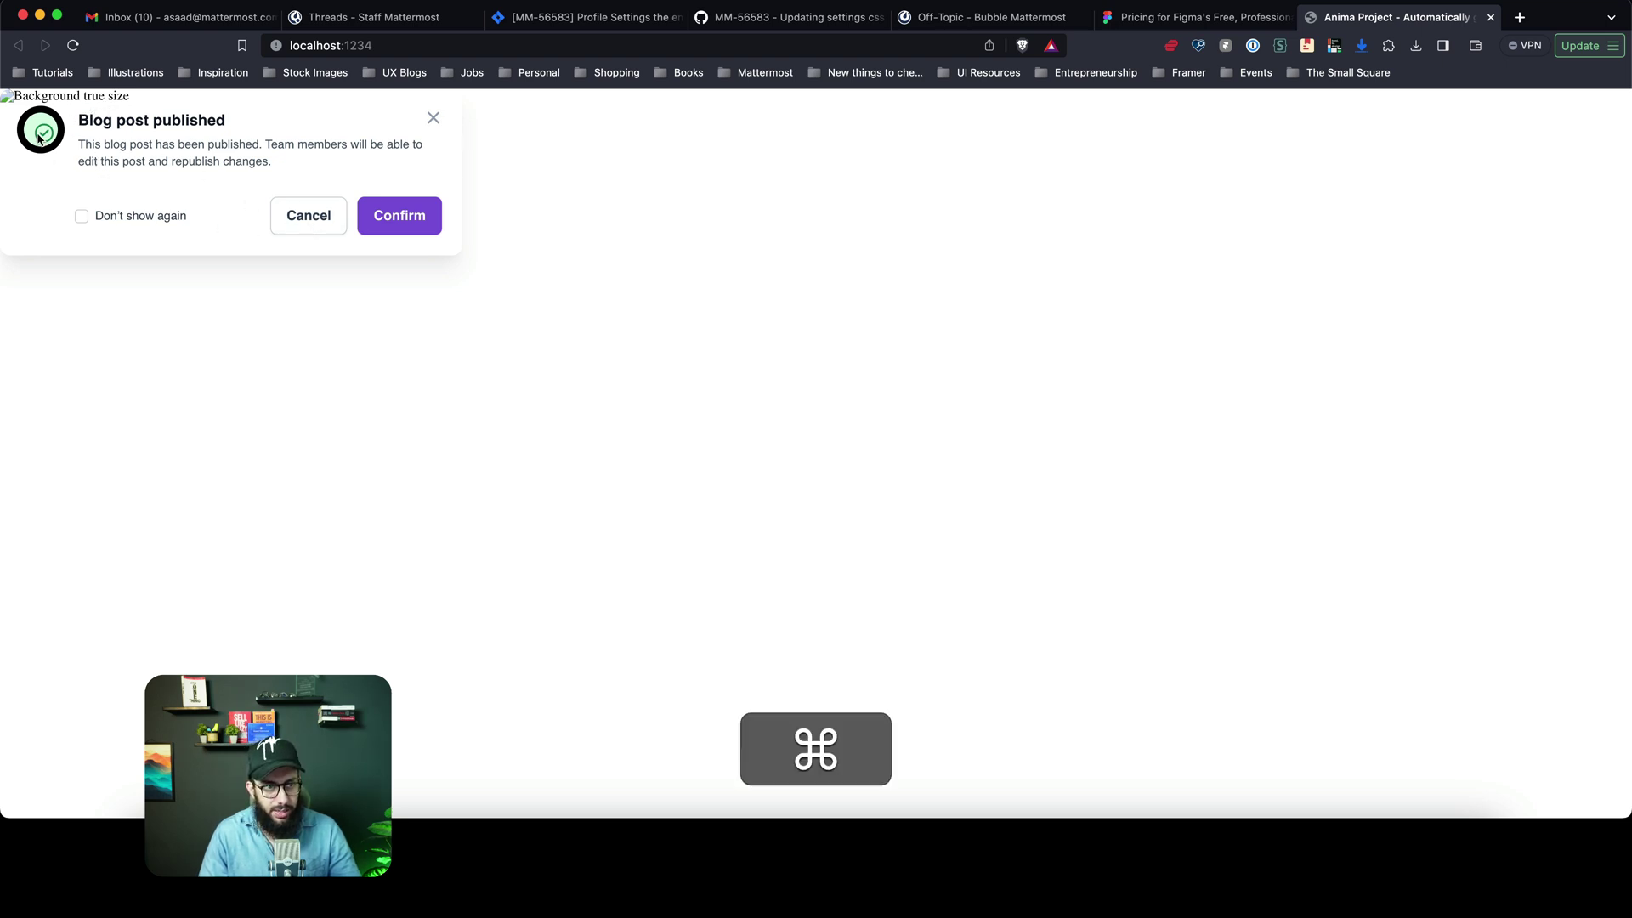
Inspect the modal's check icon in the browser's developer tools and disable its 8px solid border rule
key("super+Tab")
key("super+Tab")
key("shift+super+c")
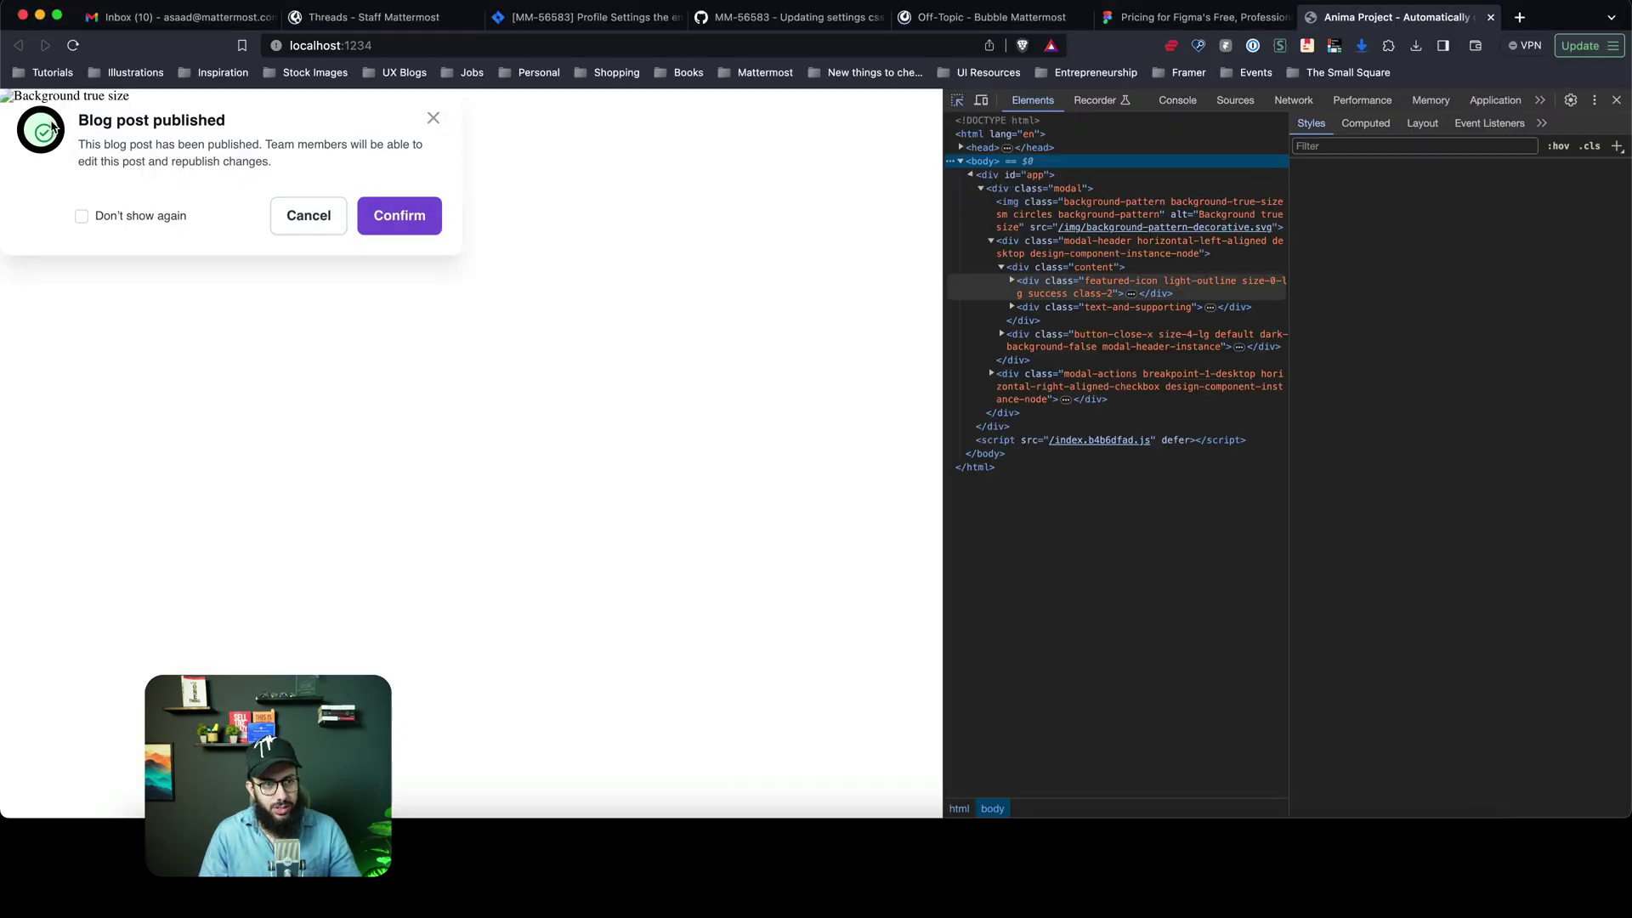
left_click(51, 124)
left_click(1299, 208)
left_click(1298, 208)
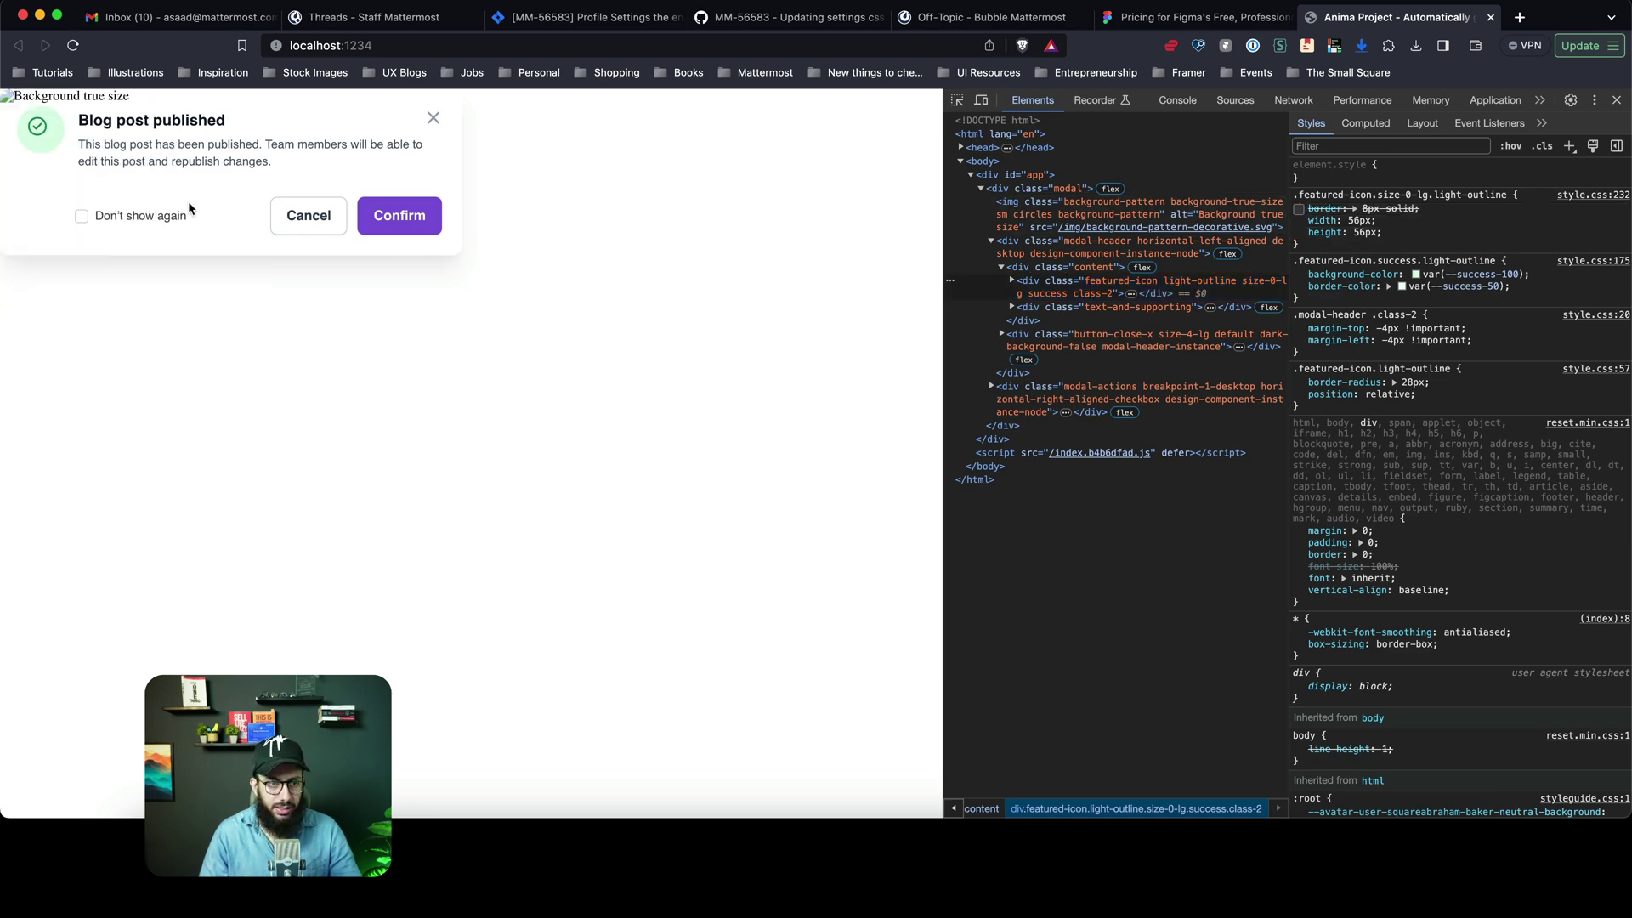
Switch back to Visual Studio Code and open Modal.jsx from src/screens/Modal
key("super+Tab")
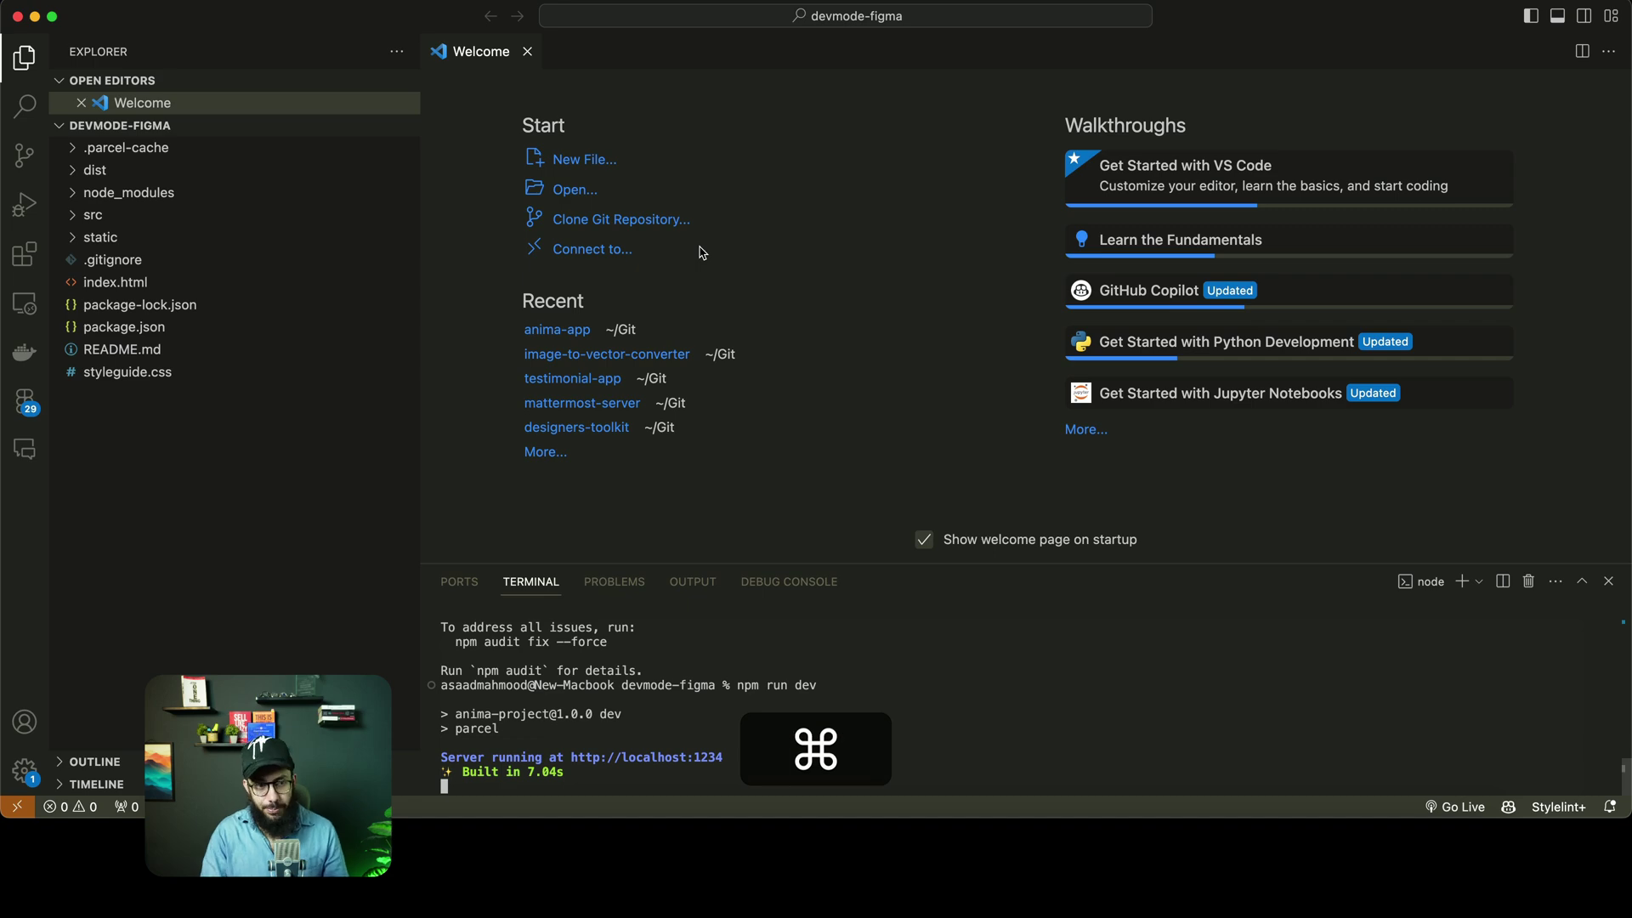
key("super+Tab")
key("super+Tab")
key("super+p")
type("modal")
key("BackSpace")
type("al")
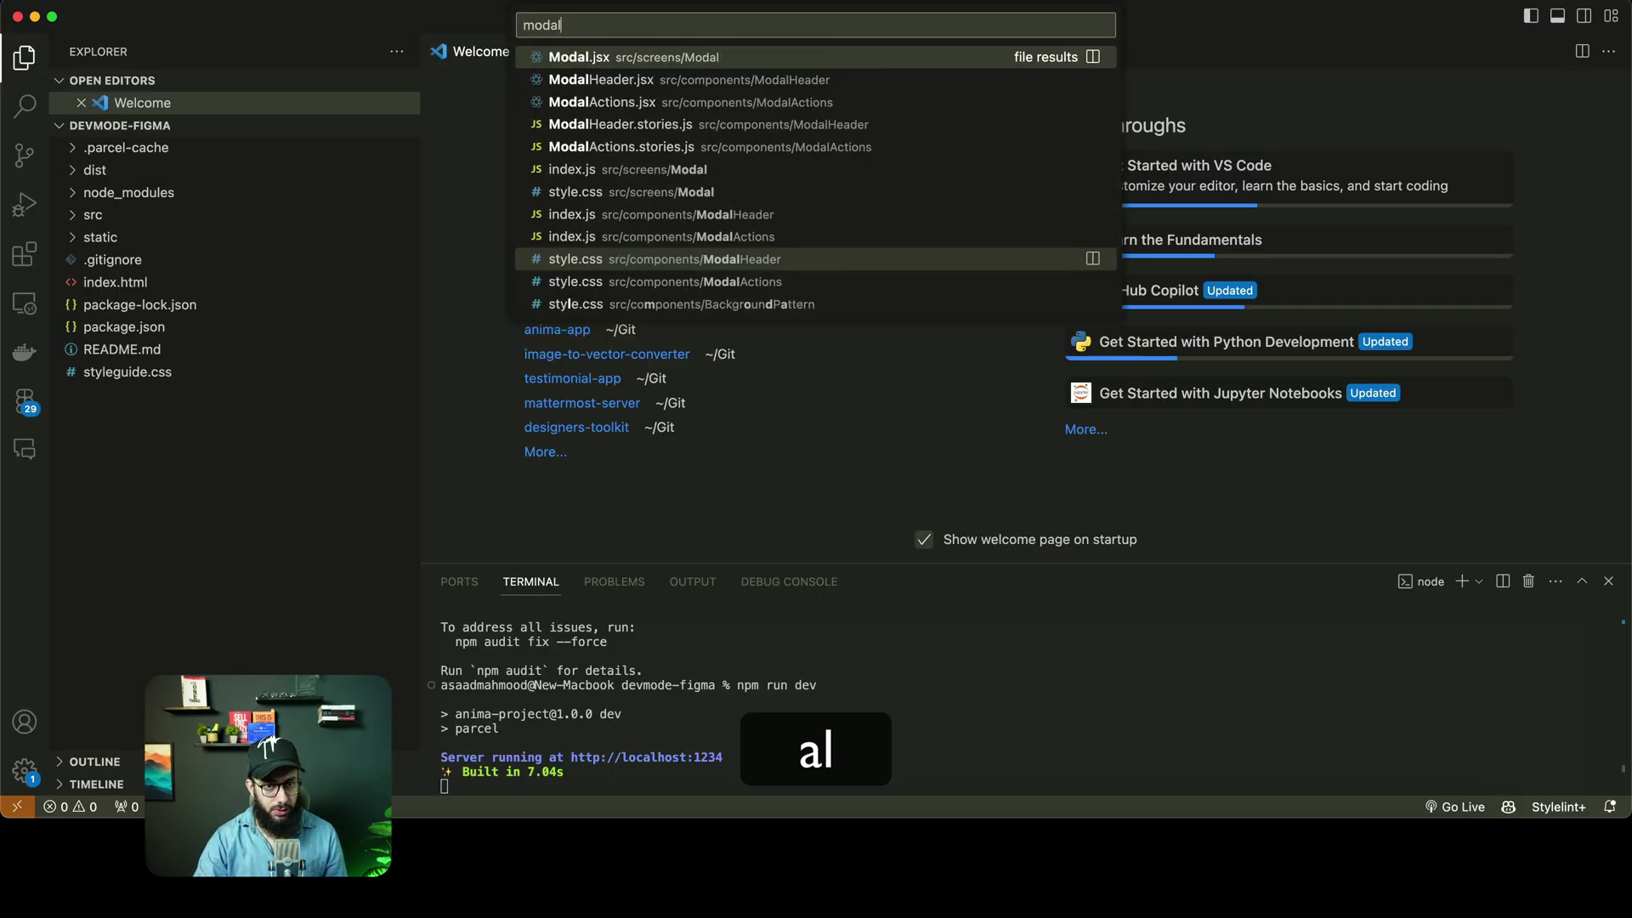
key("Return")
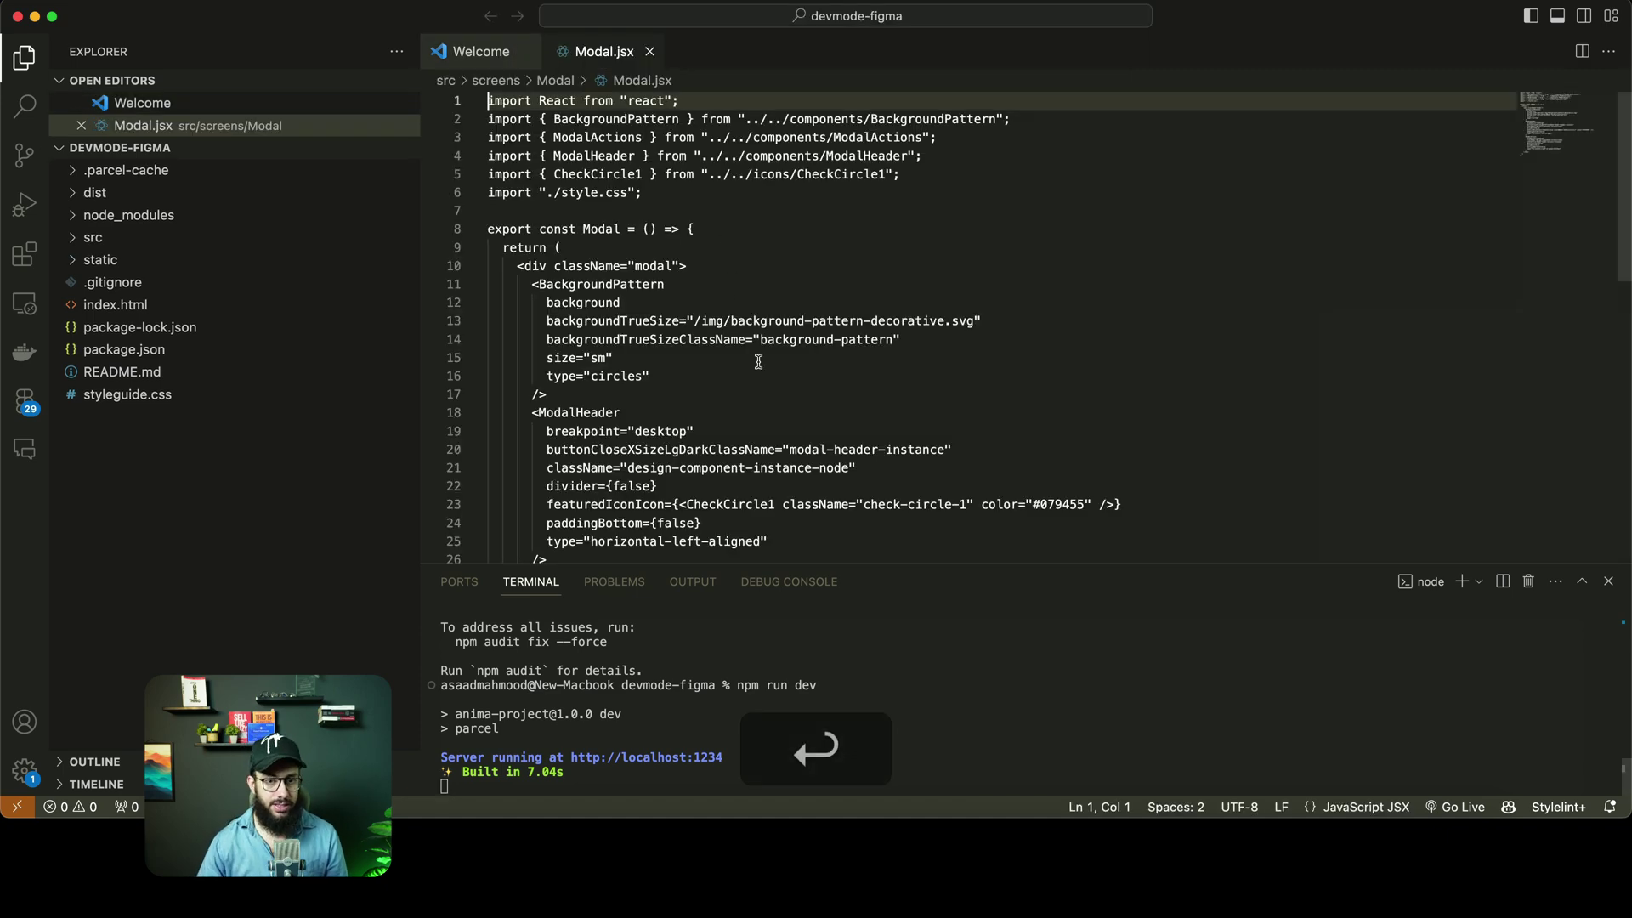
Set the ModalActions destructive property to true, save Modal.jsx and reload the localhost page in the browser
scroll(758, 363, "down", 5)
scroll(757, 362, "up", 2)
left_click(709, 400)
scroll(709, 400, "down", 2)
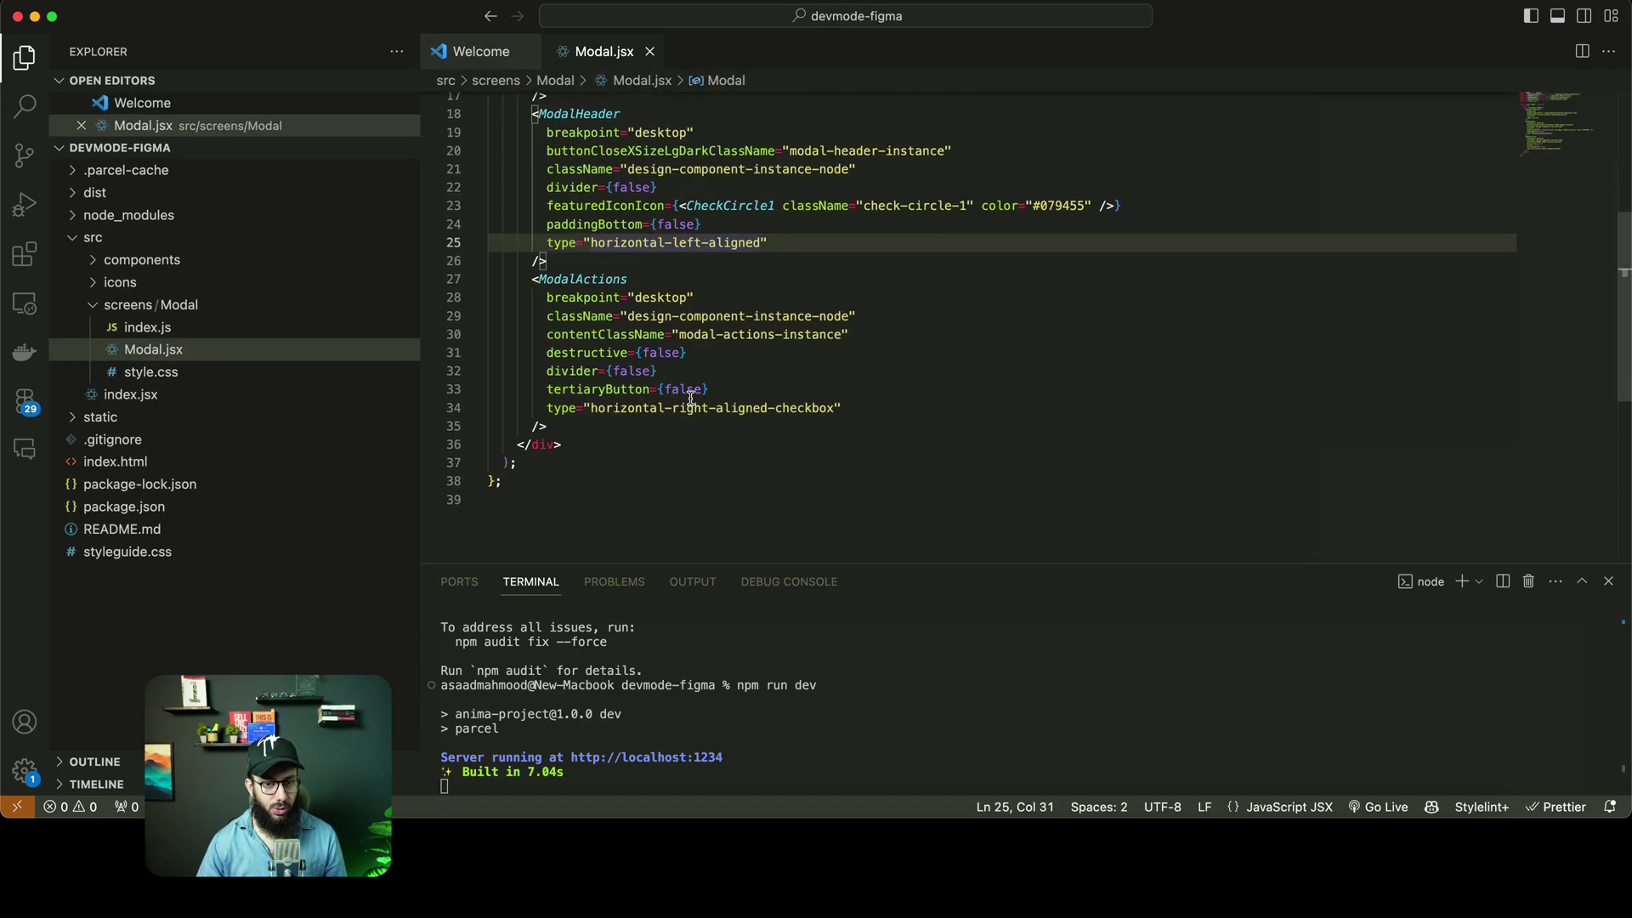
left_click_drag(877, 409, 546, 299)
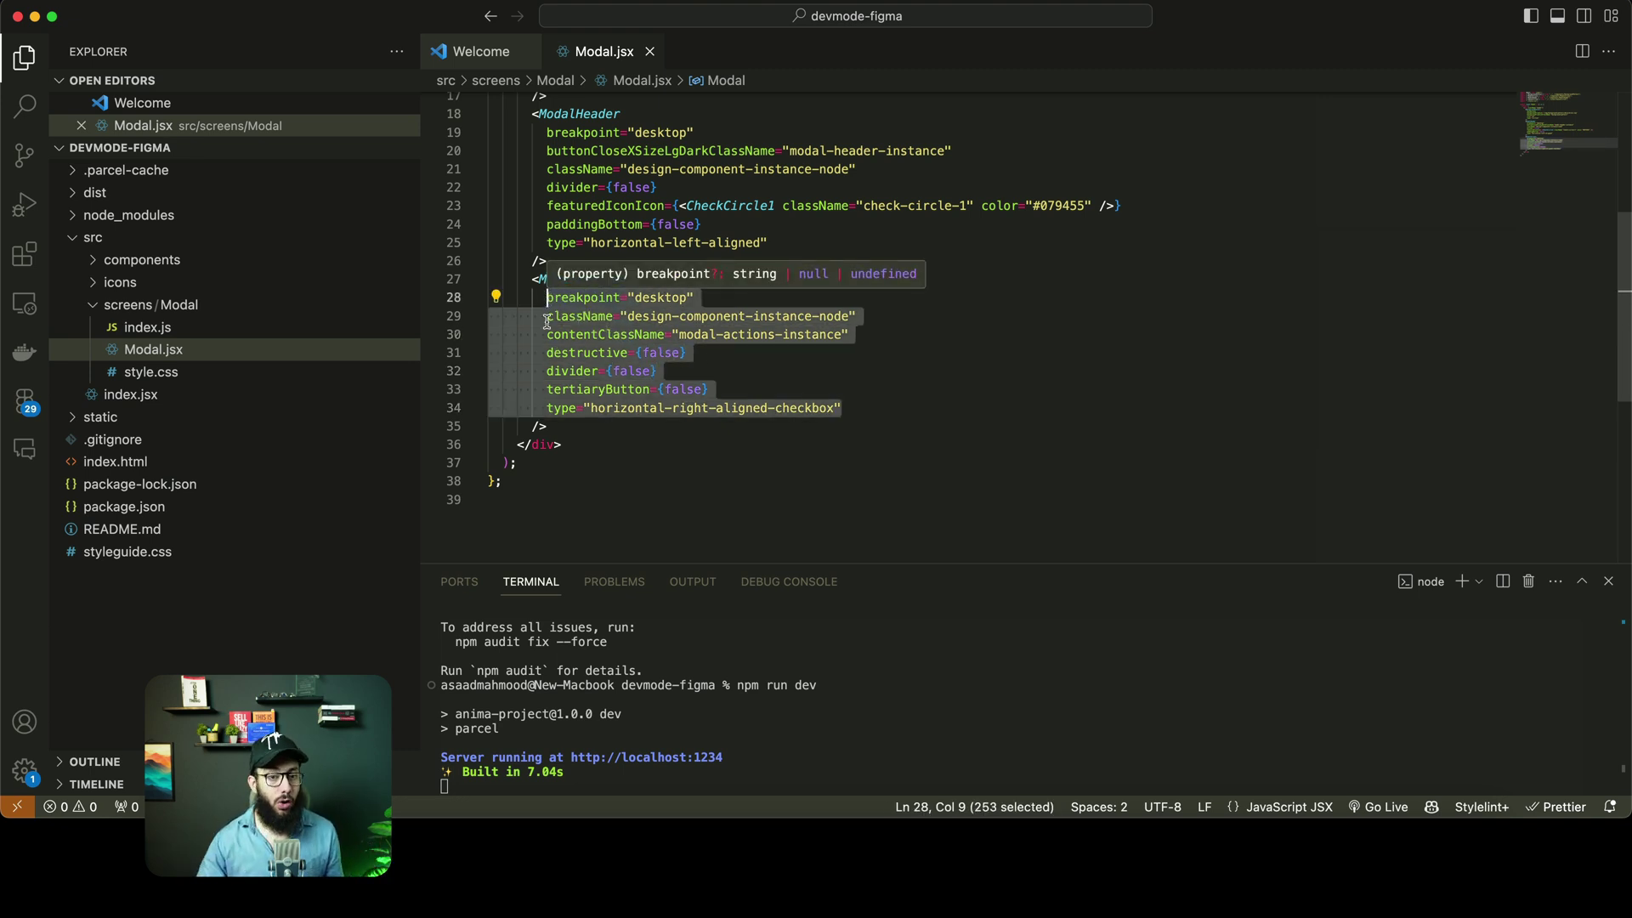
double_click(651, 353)
type("t")
key("super+e")
key("super+s")
key("super+Tab")
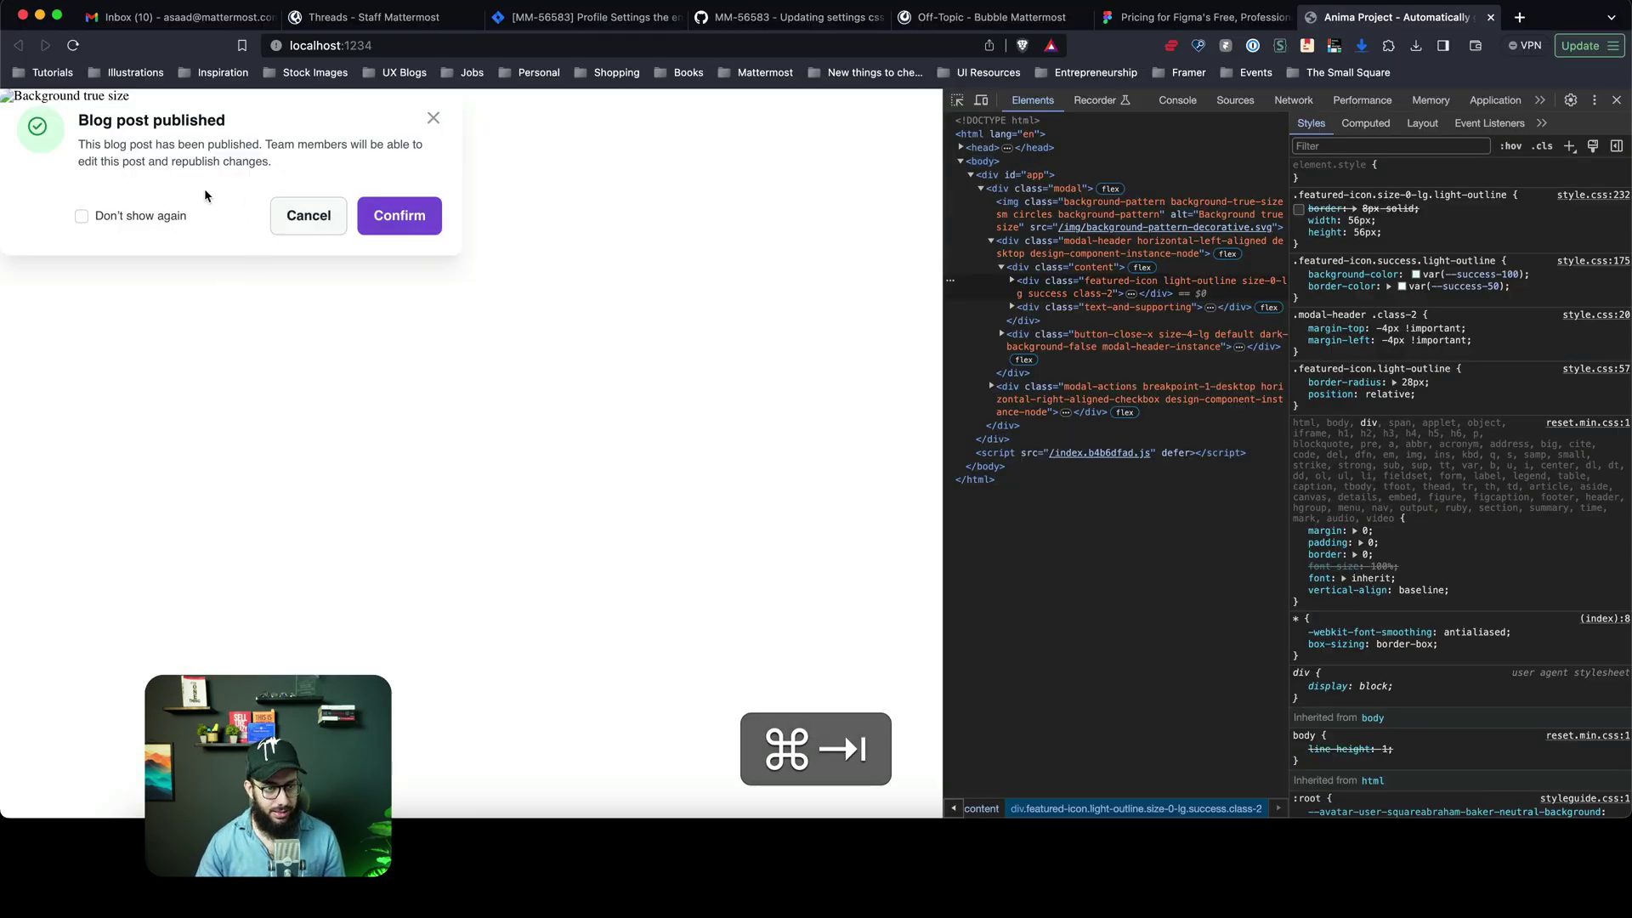
key("super+r")
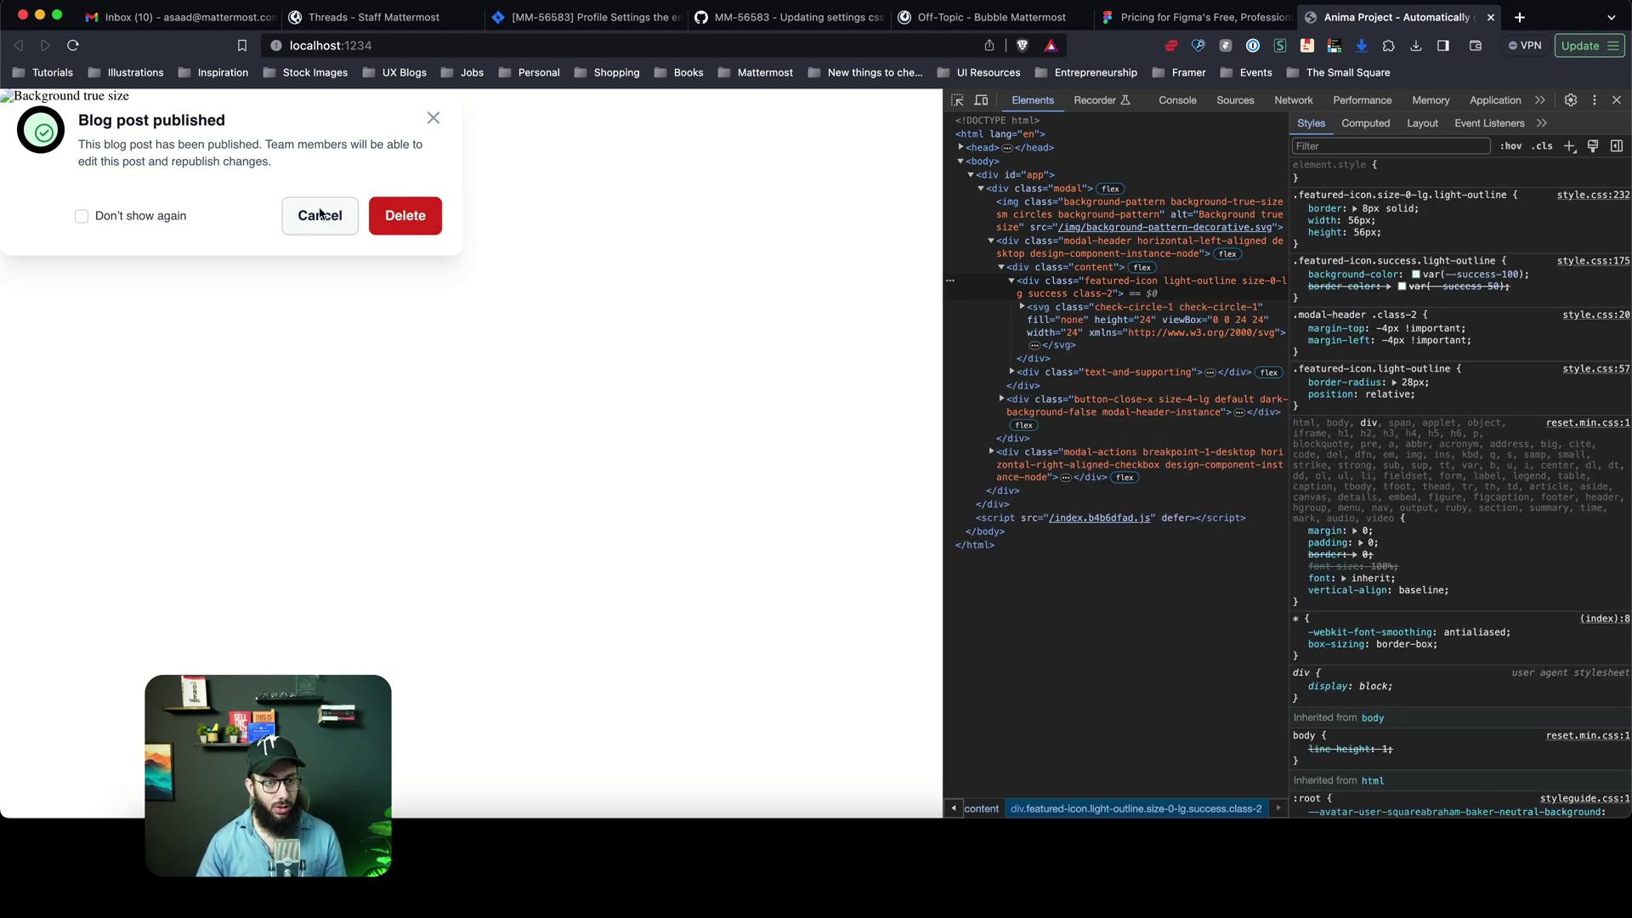
Test the modal's "Don't show again" checkbox by toggling it repeatedly, leaving it checked
left_click(82, 218)
left_click(81, 218)
left_click(82, 218)
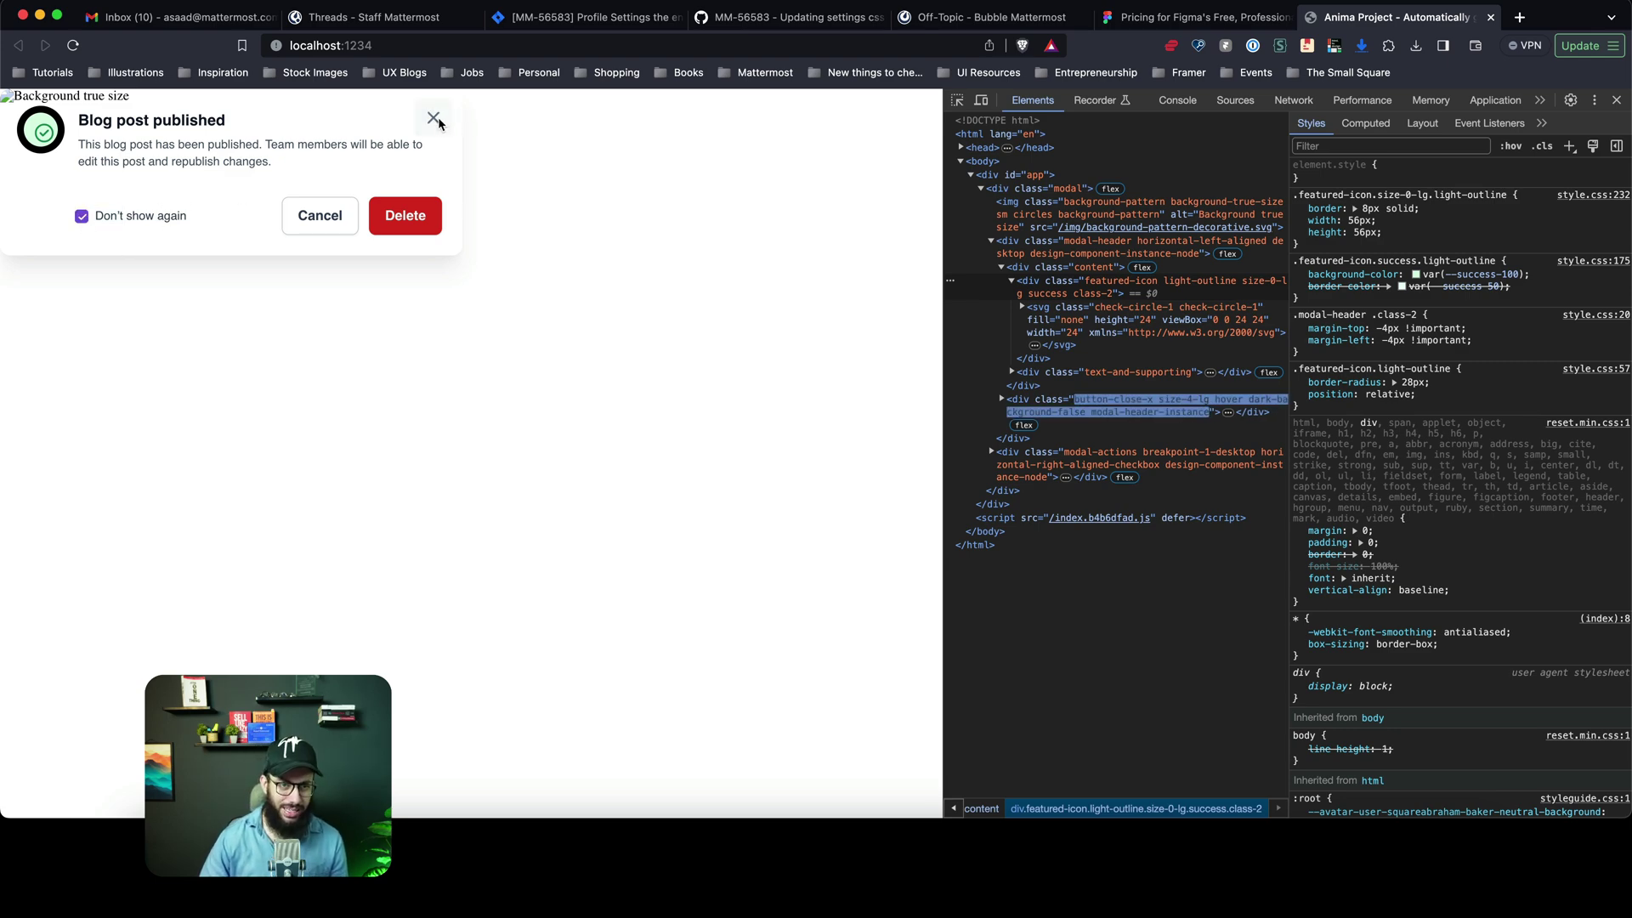
Try the ModalActions divider property set to true in Modal.jsx and inspect the divider image on the reloaded page
key("super+Tab")
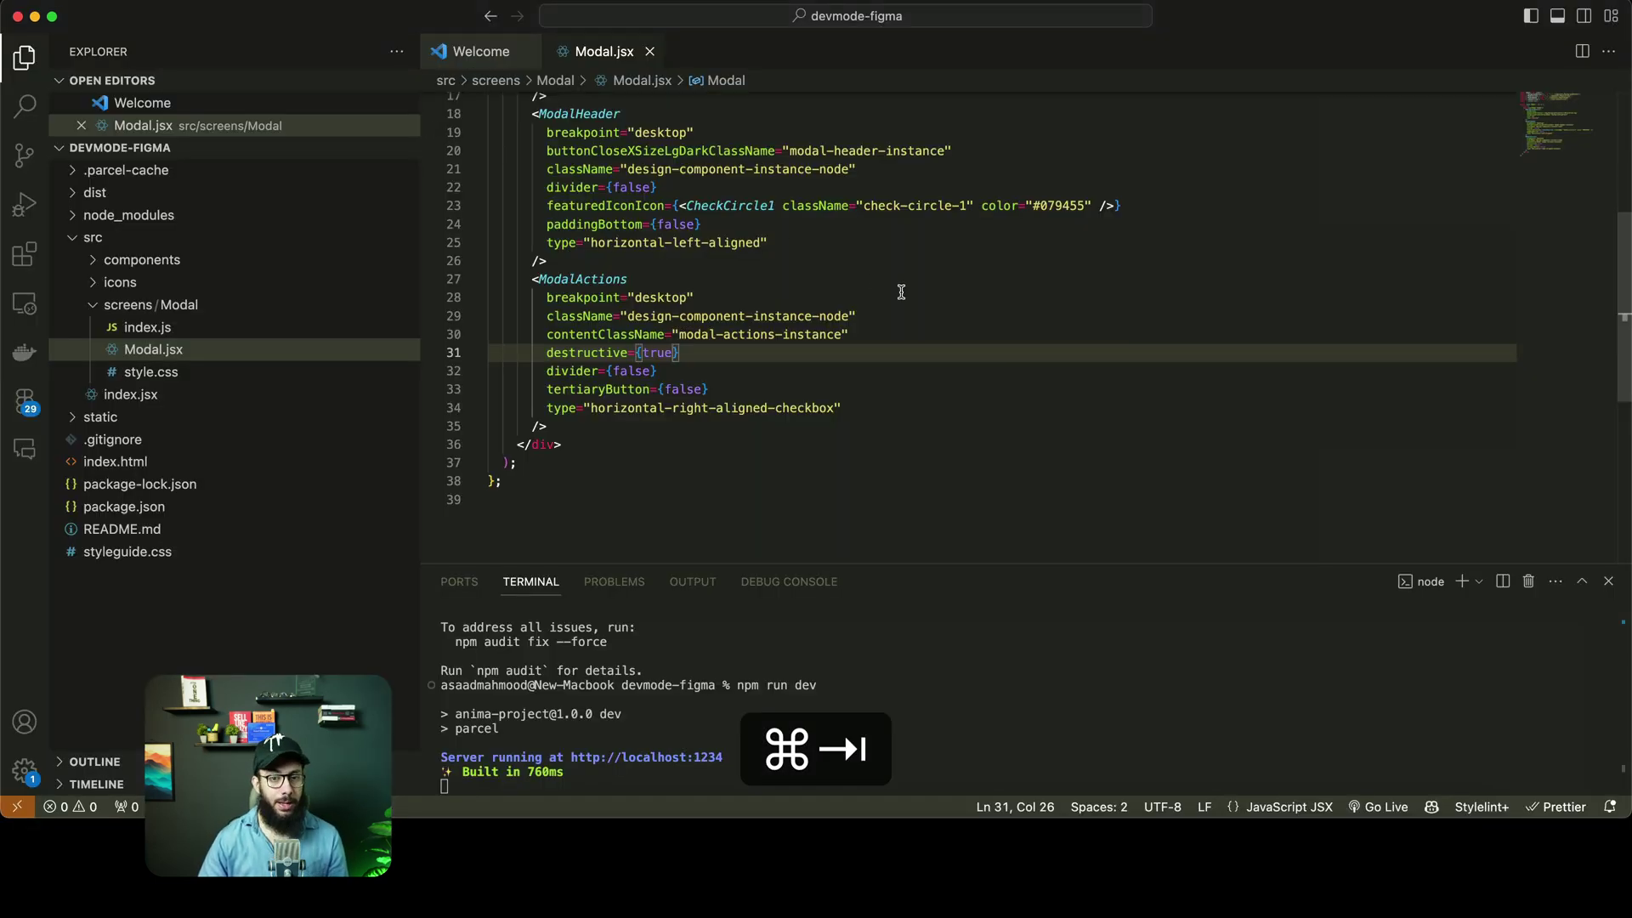
double_click(630, 371)
type("true")
key("cmd+s")
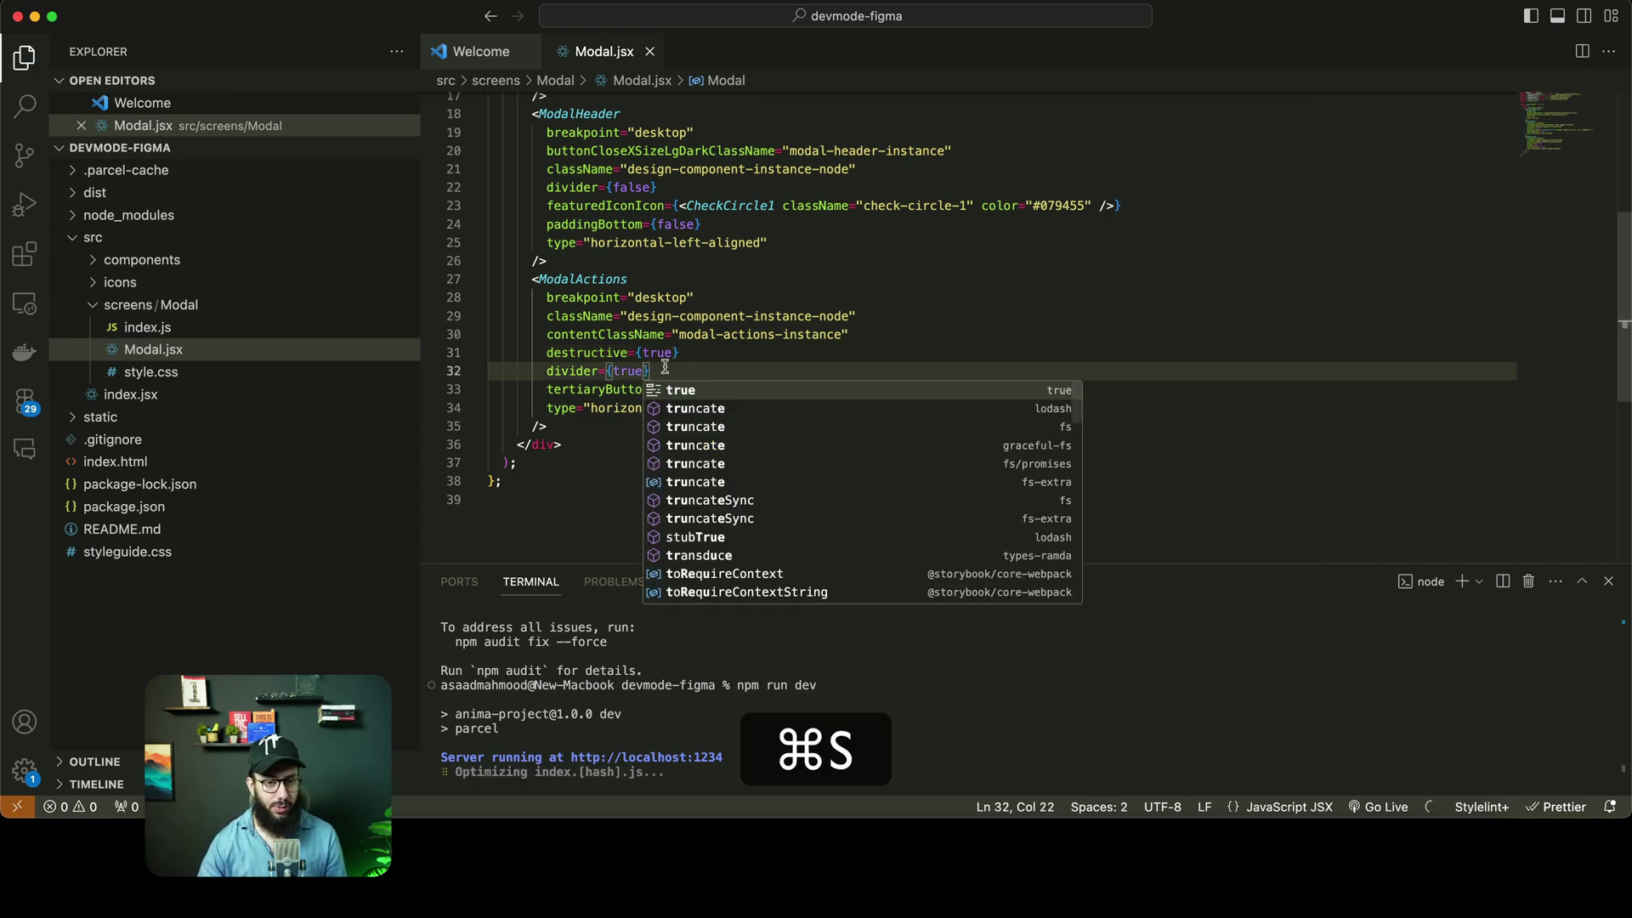
key("super+Tab")
key("super+r")
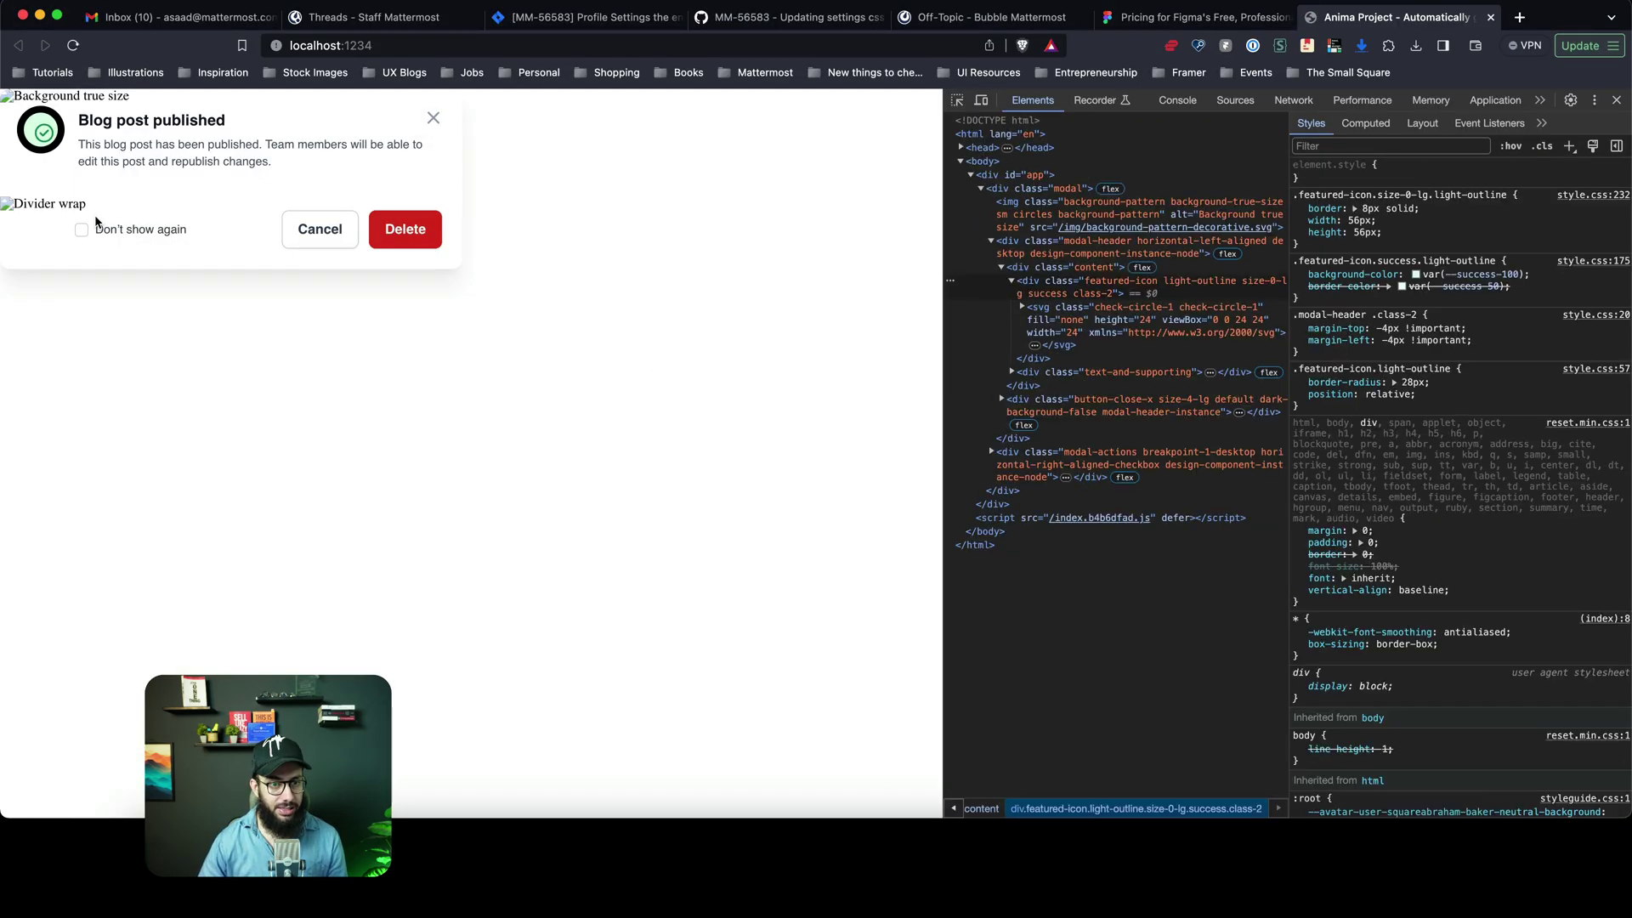
key("super+shift+c")
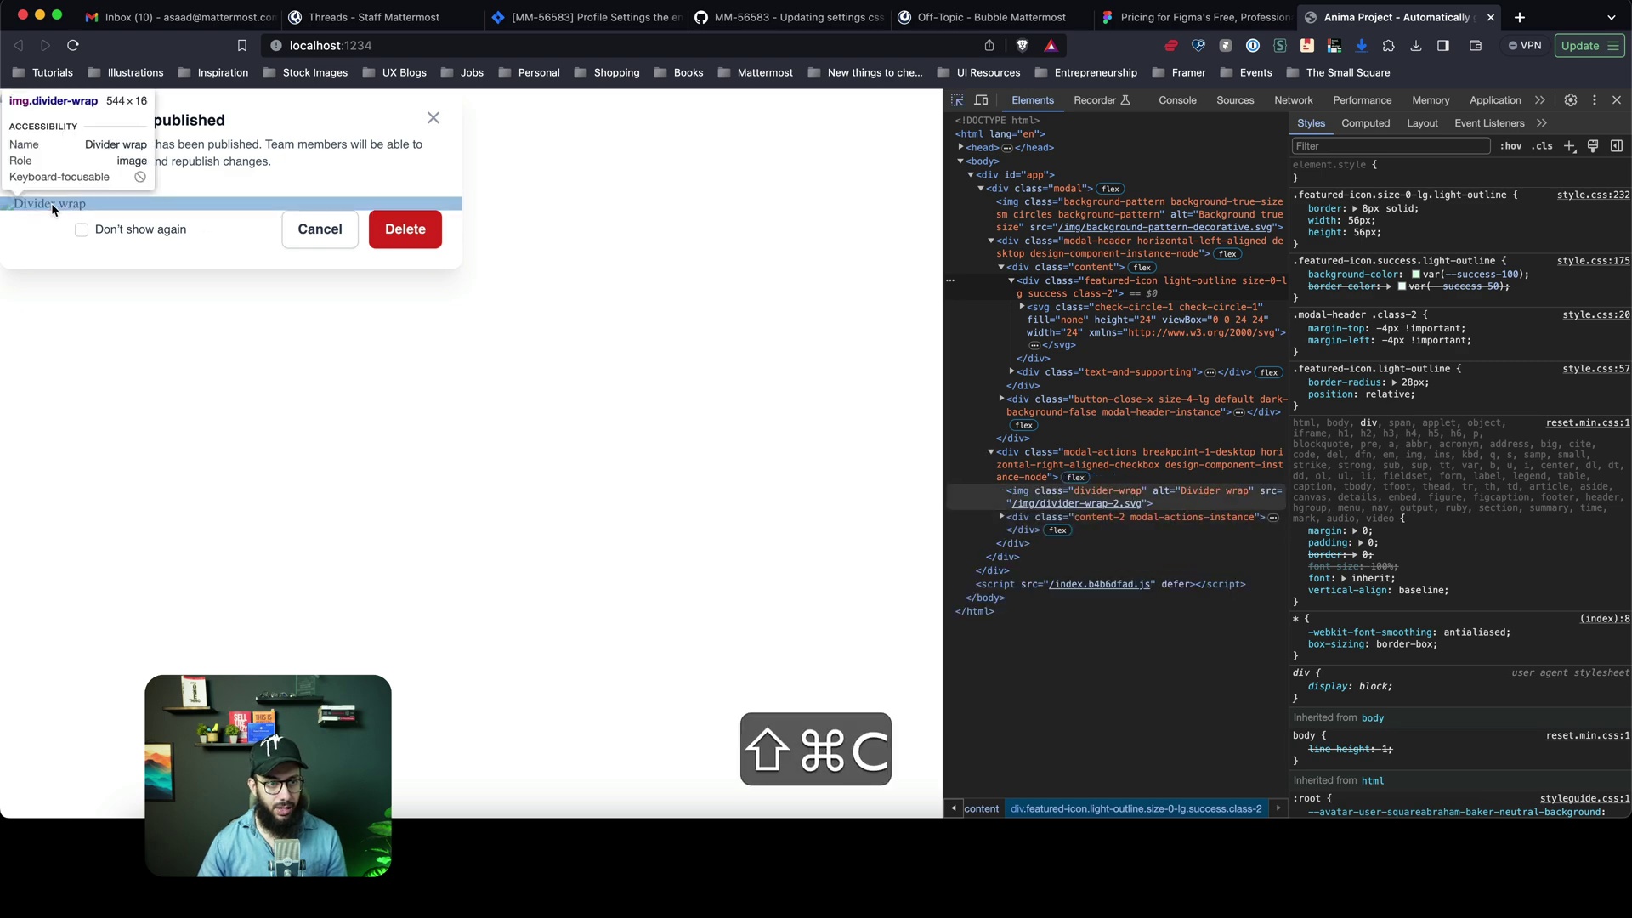
left_click(73, 208)
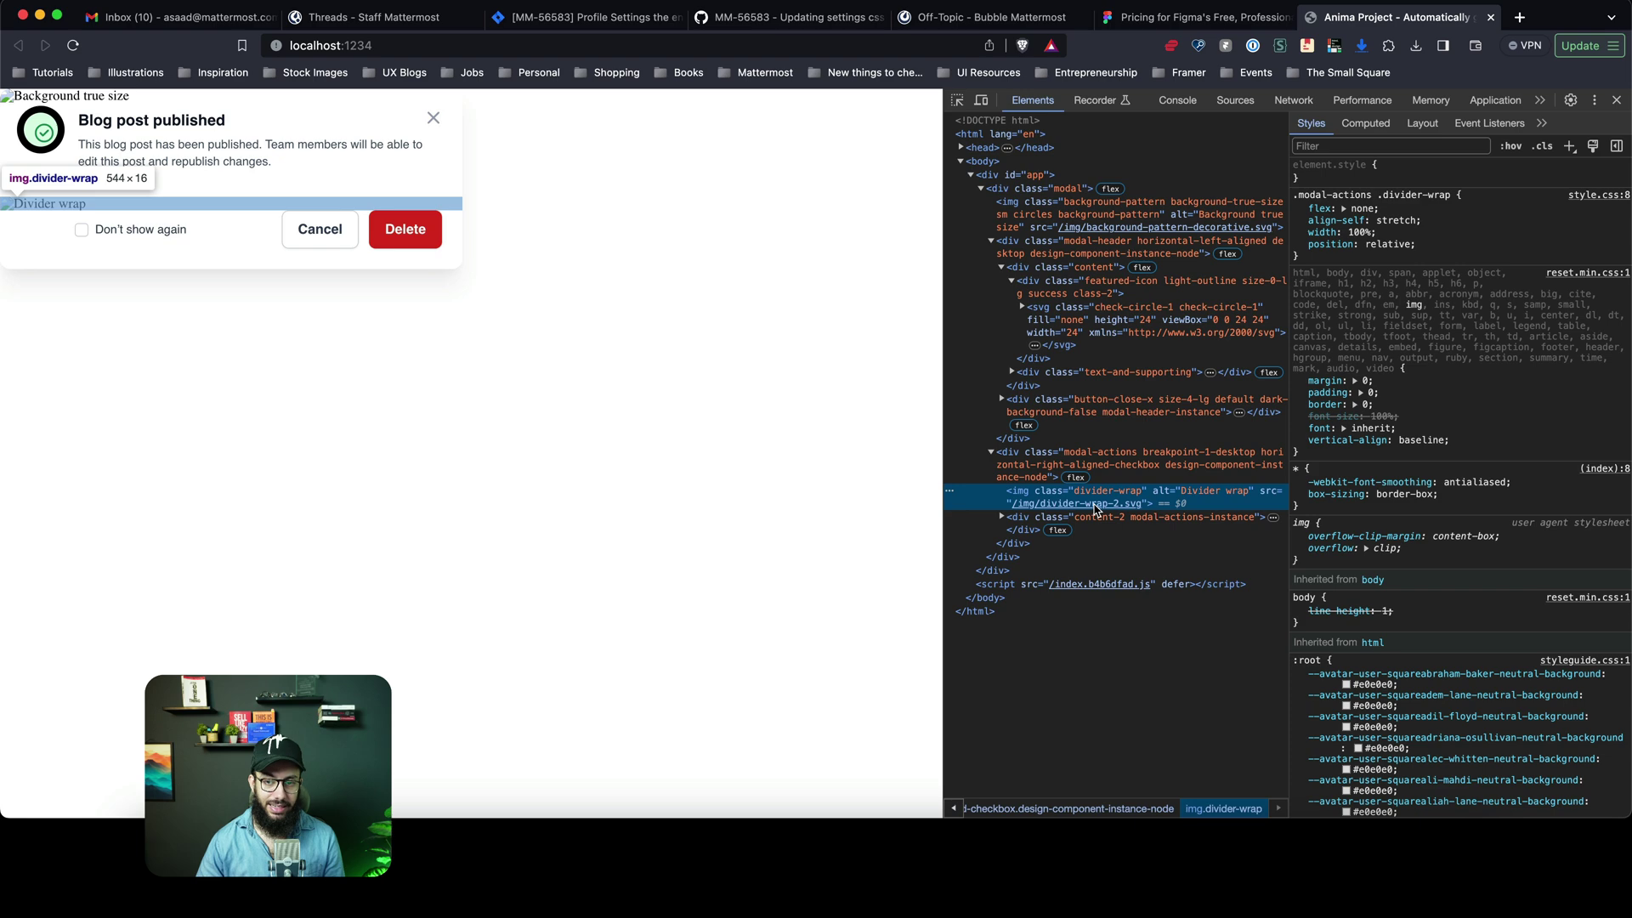
Undo the divider property change in Modal.jsx and save the file
key("super+Tab")
key("super+z")
key("super+s")
Set the ModalActions tertiaryButton property to true, save Modal.jsx and check the reloaded modal in the browser
left_click(678, 389)
double_click(680, 389)
type("tr")
key("super+s")
key("super+Tab")
key("super+r")
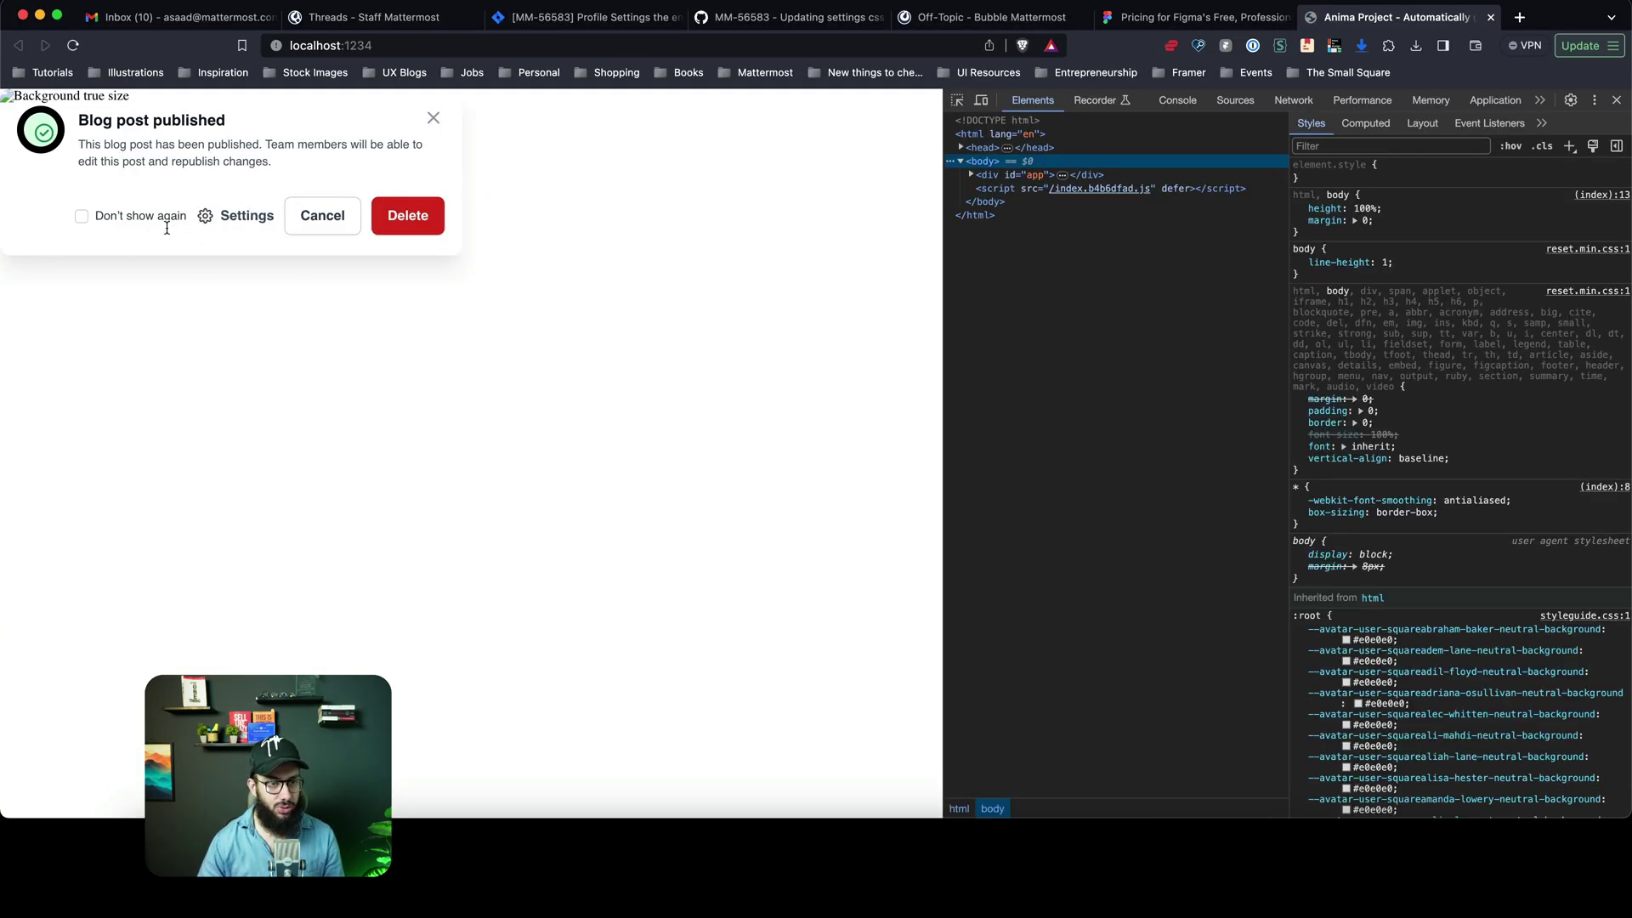
key("super+Tab")
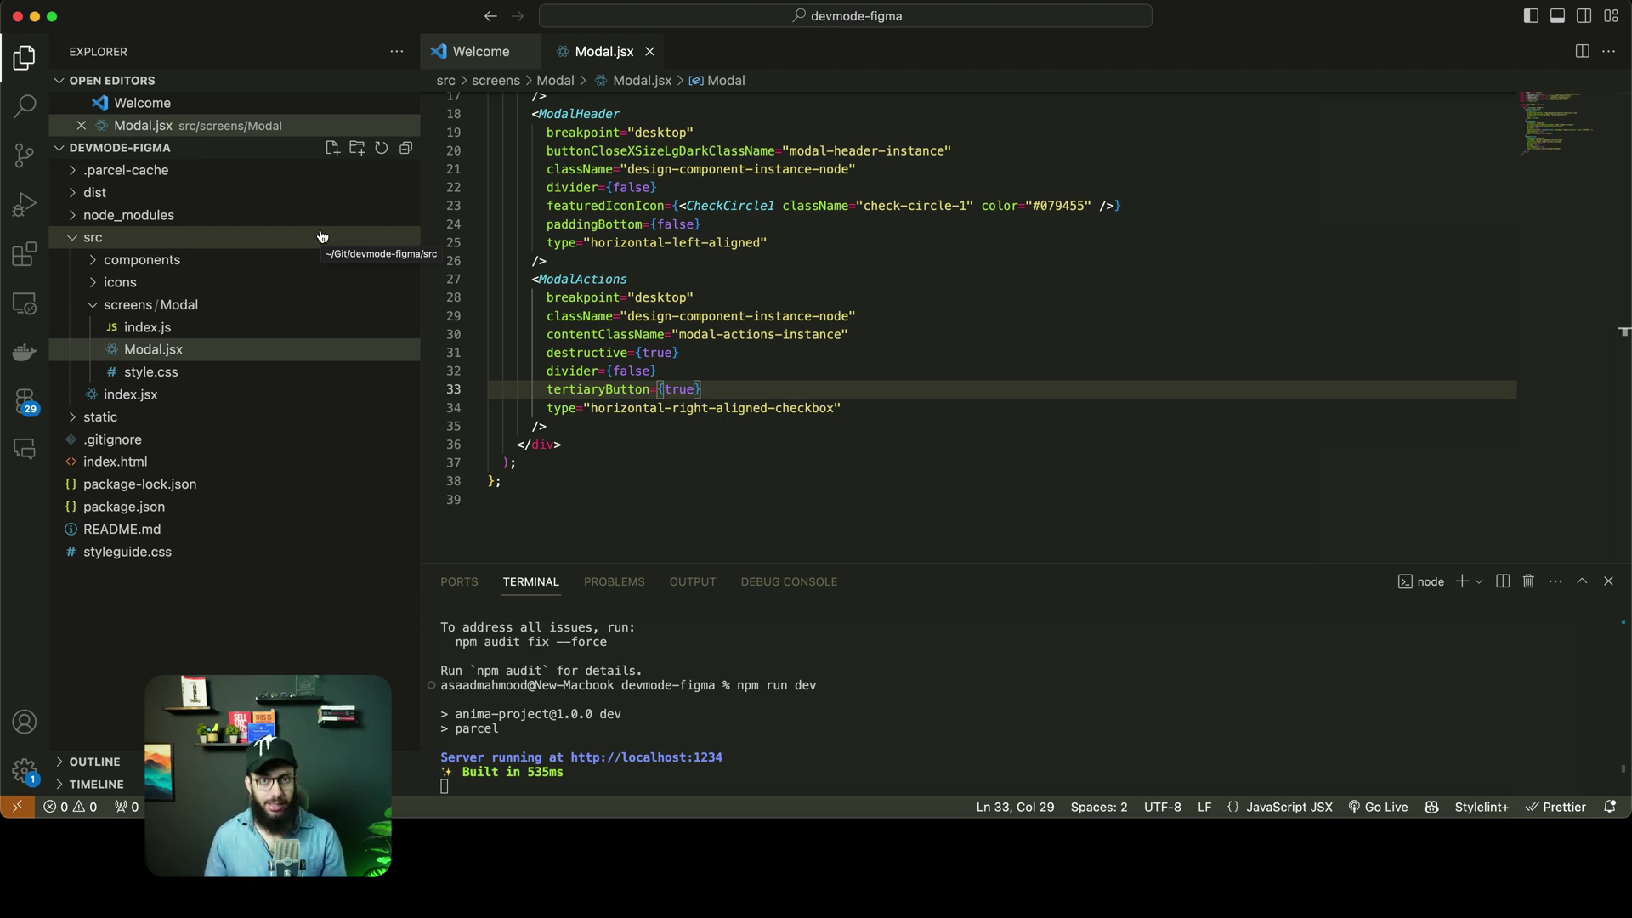
Undo the tertiaryButton change in Modal.jsx, save the file and reload the modal page in the browser
key("super+Tab")
key("super+Tab")
key("super+z")
key("super+s")
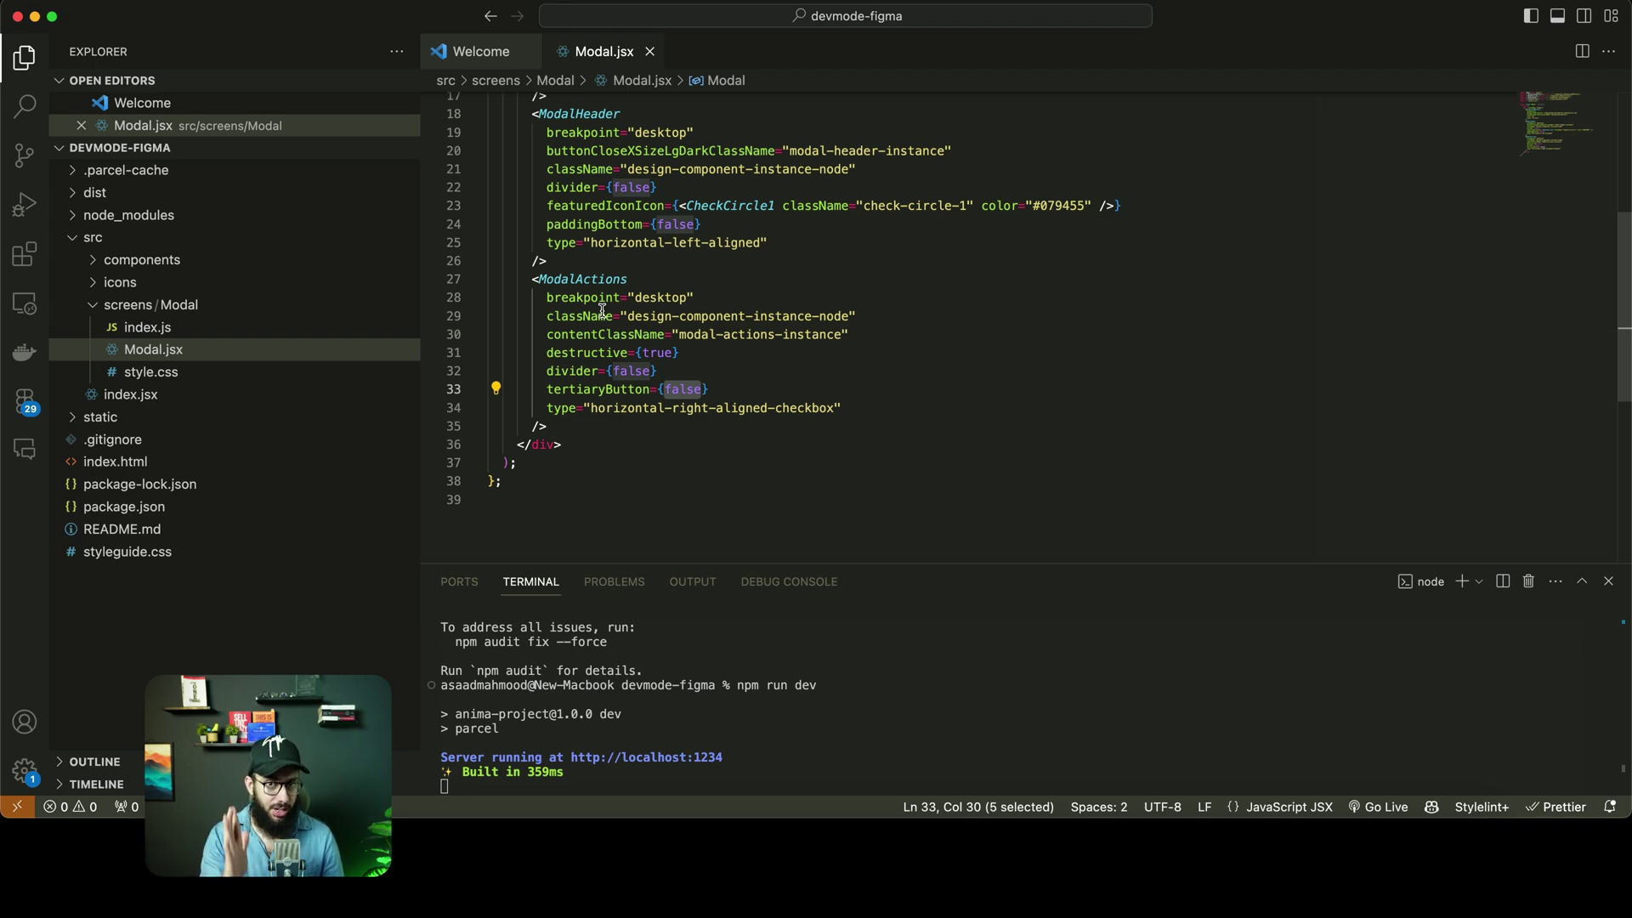
key("super+Tab")
key("super+r")
key("super+Tab")
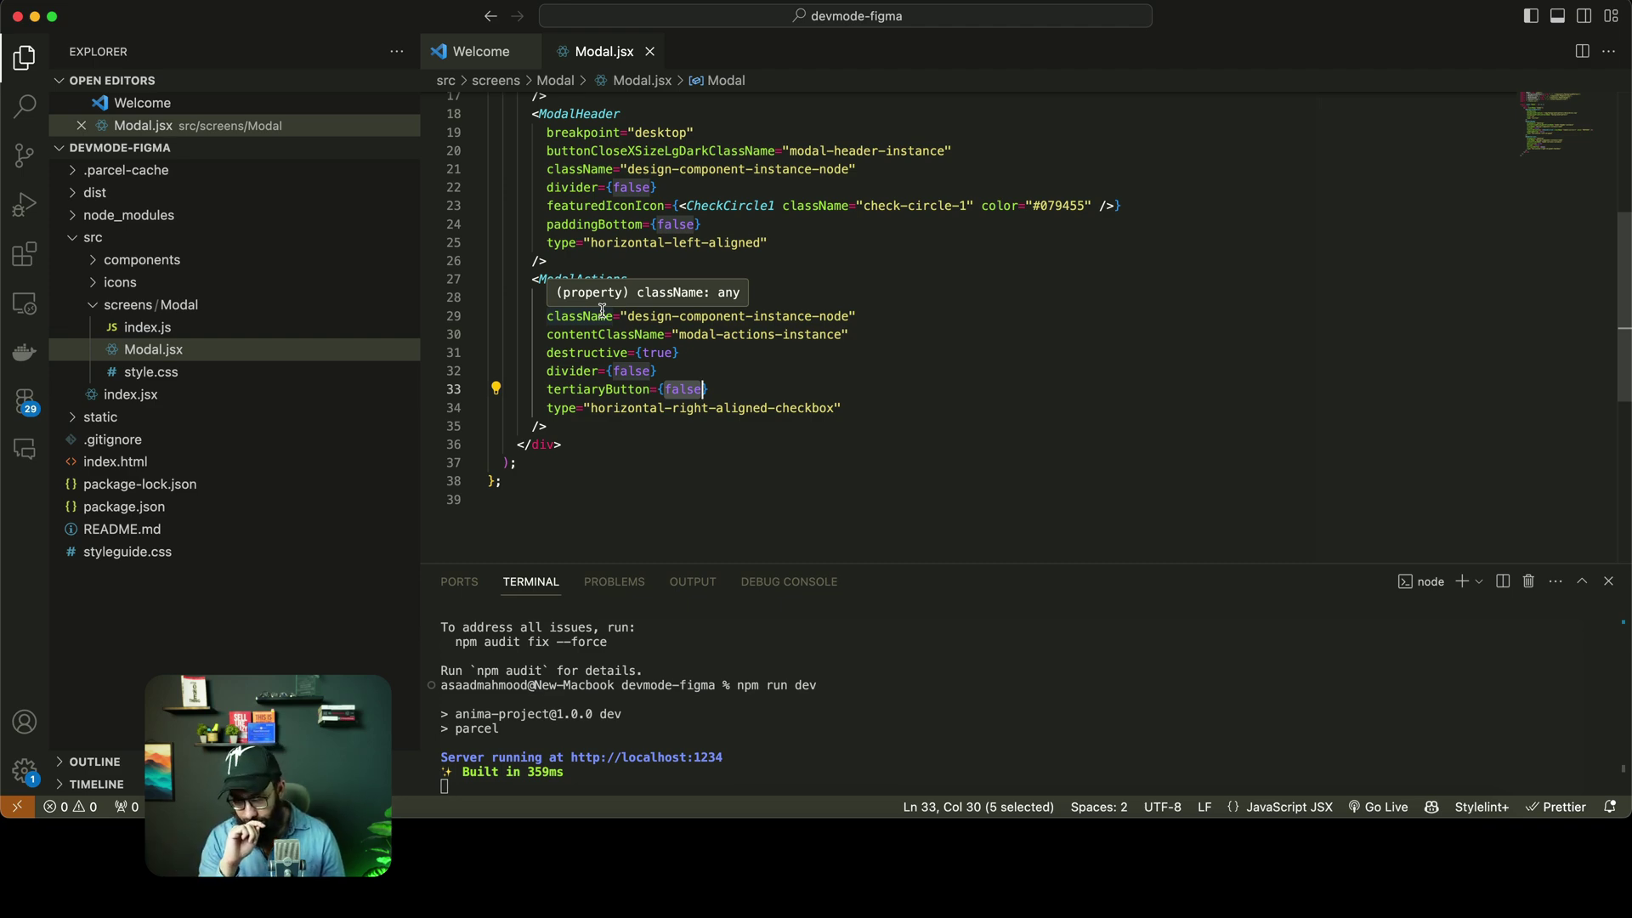
key("super+Tab")
key("super+Tab")
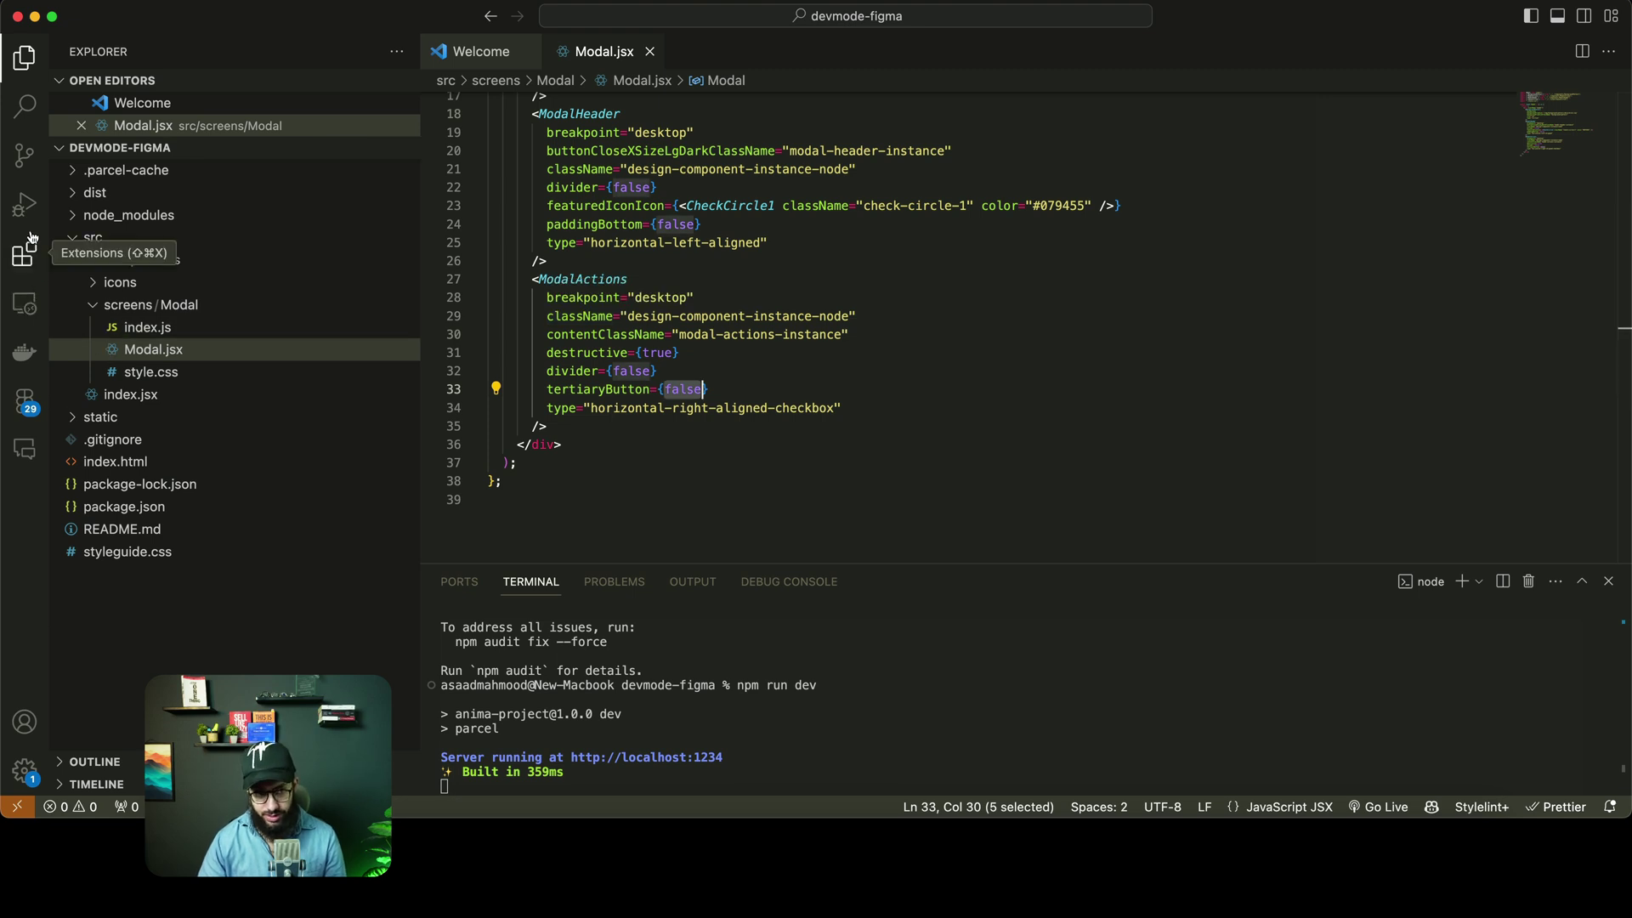
Look up the Figma for VS Code extension in the marketplace and open the starred Untitled UI – PRO LITE (v4.0) design file
left_click(25, 403)
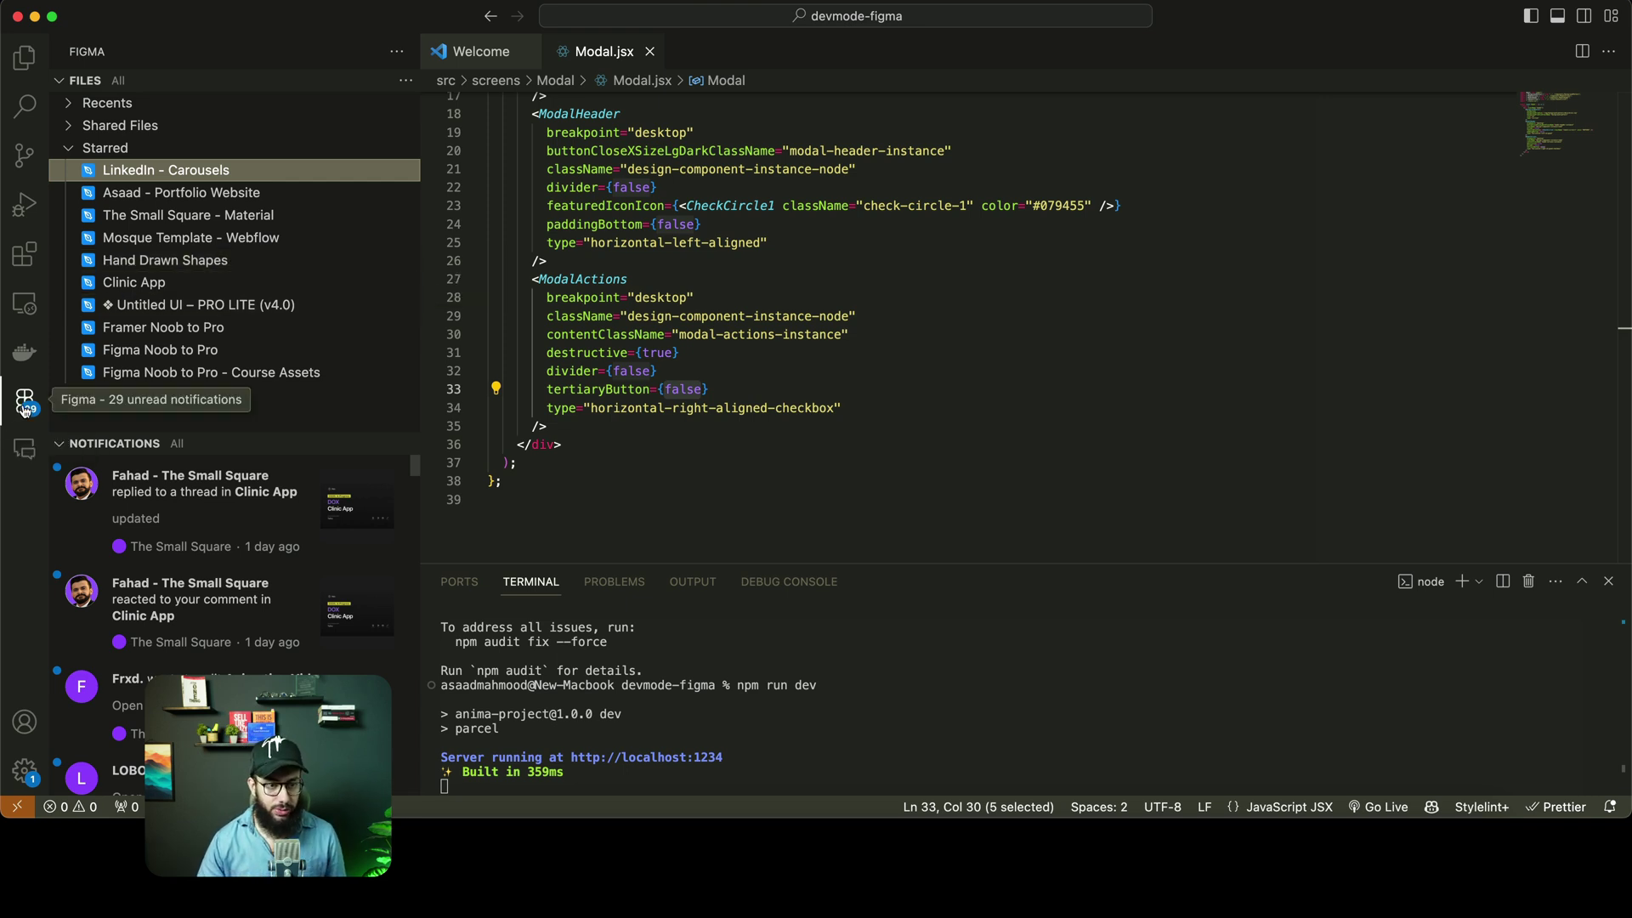
left_click(25, 255)
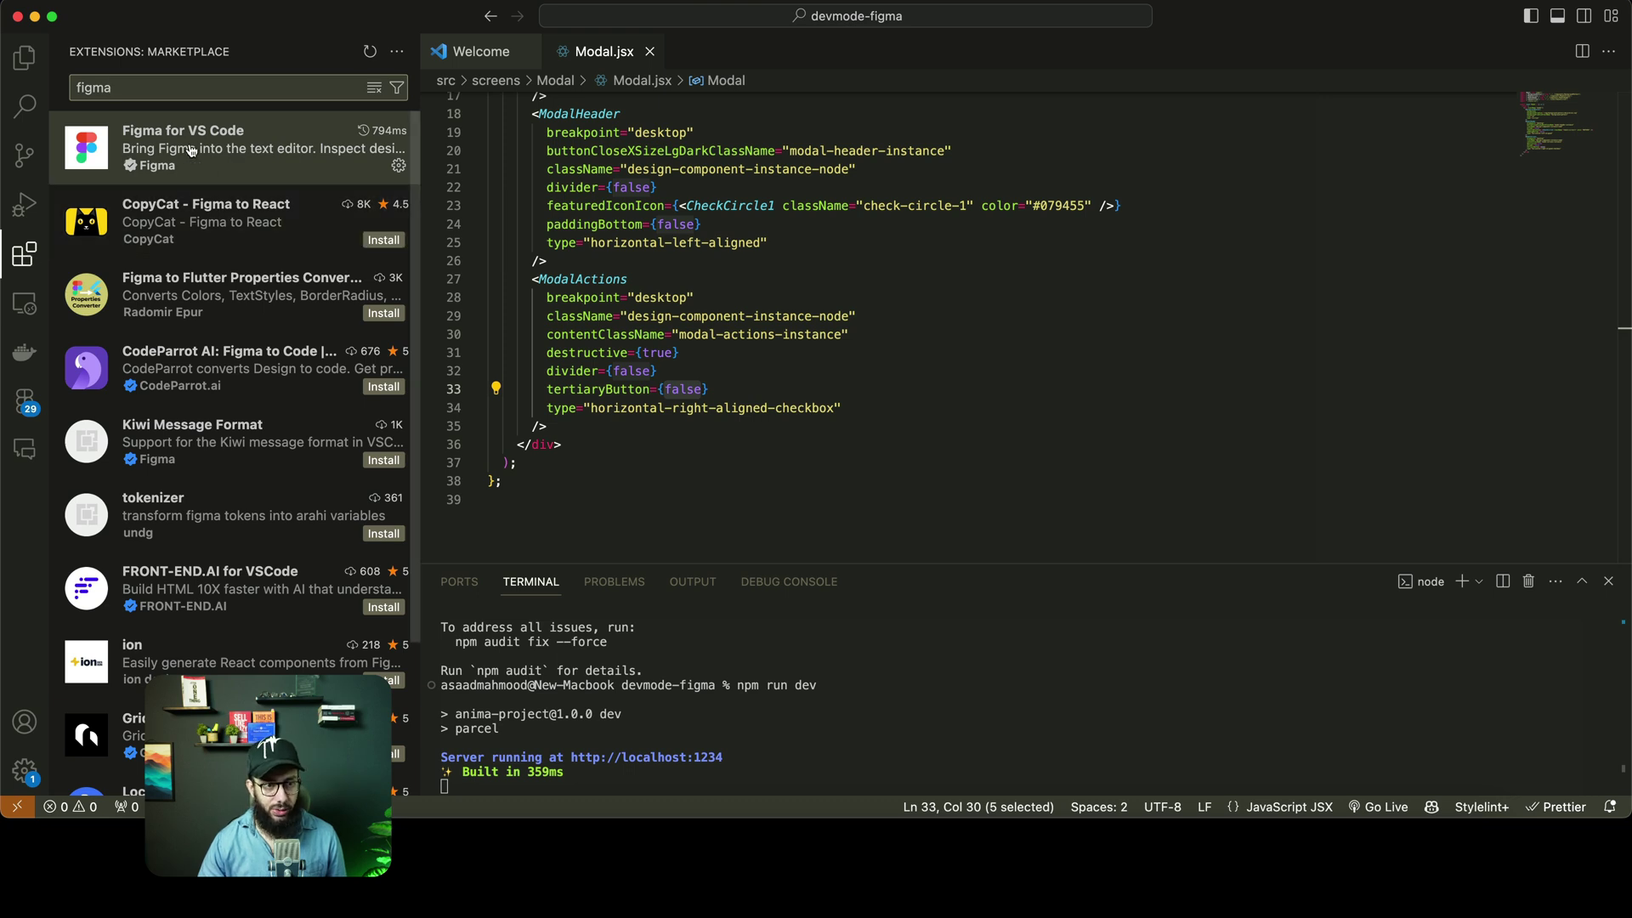
left_click(28, 411)
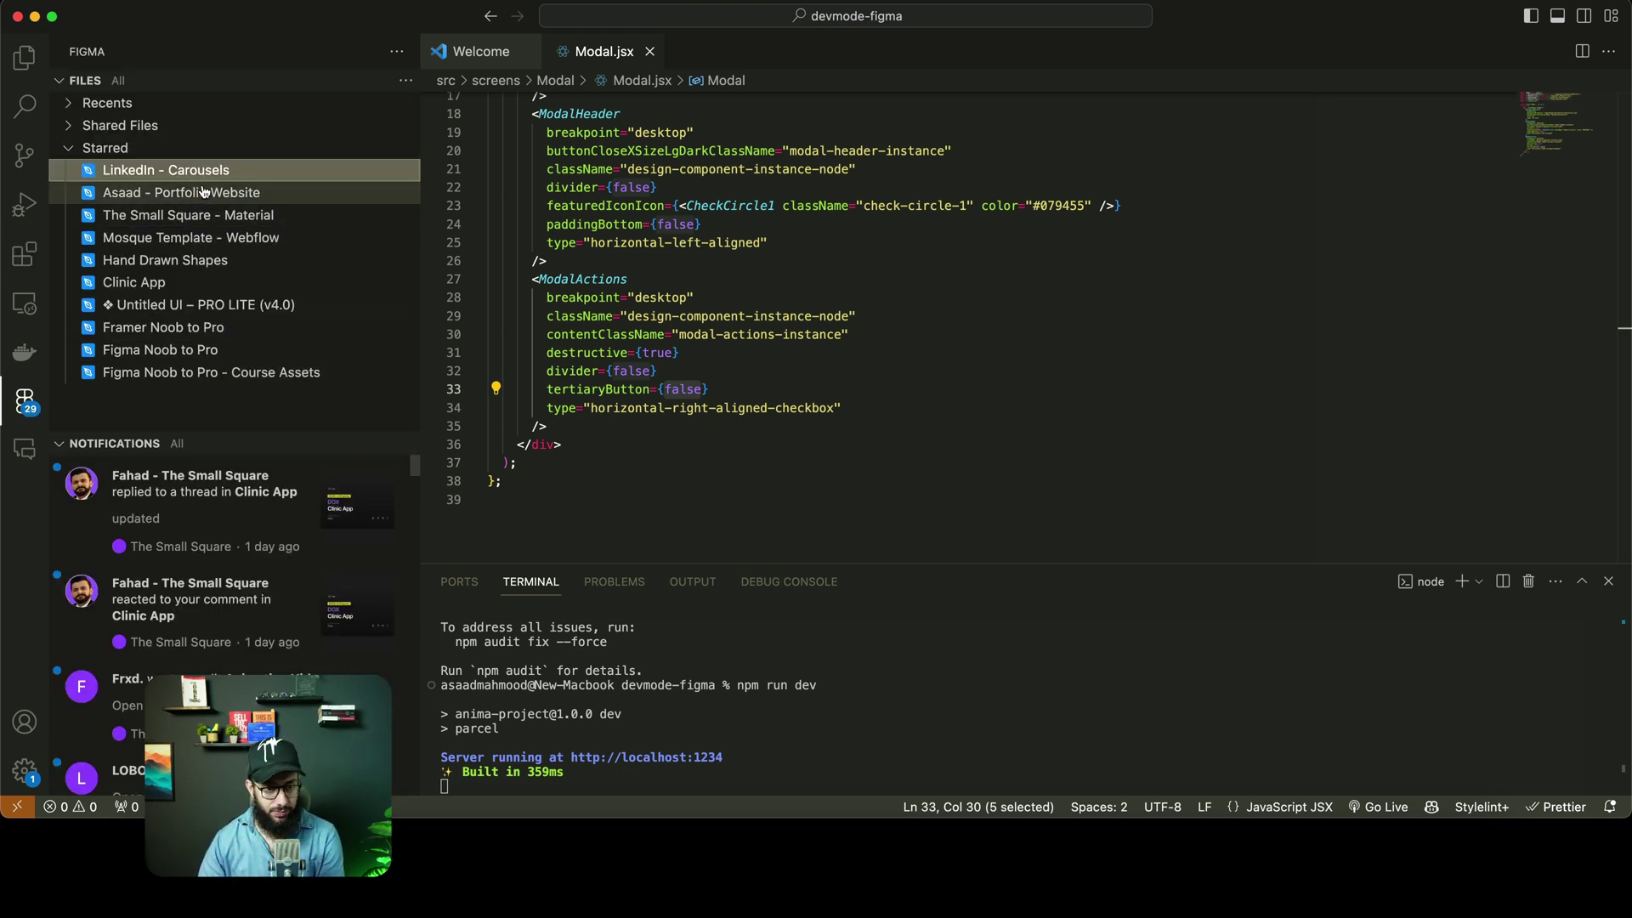
left_click(183, 305)
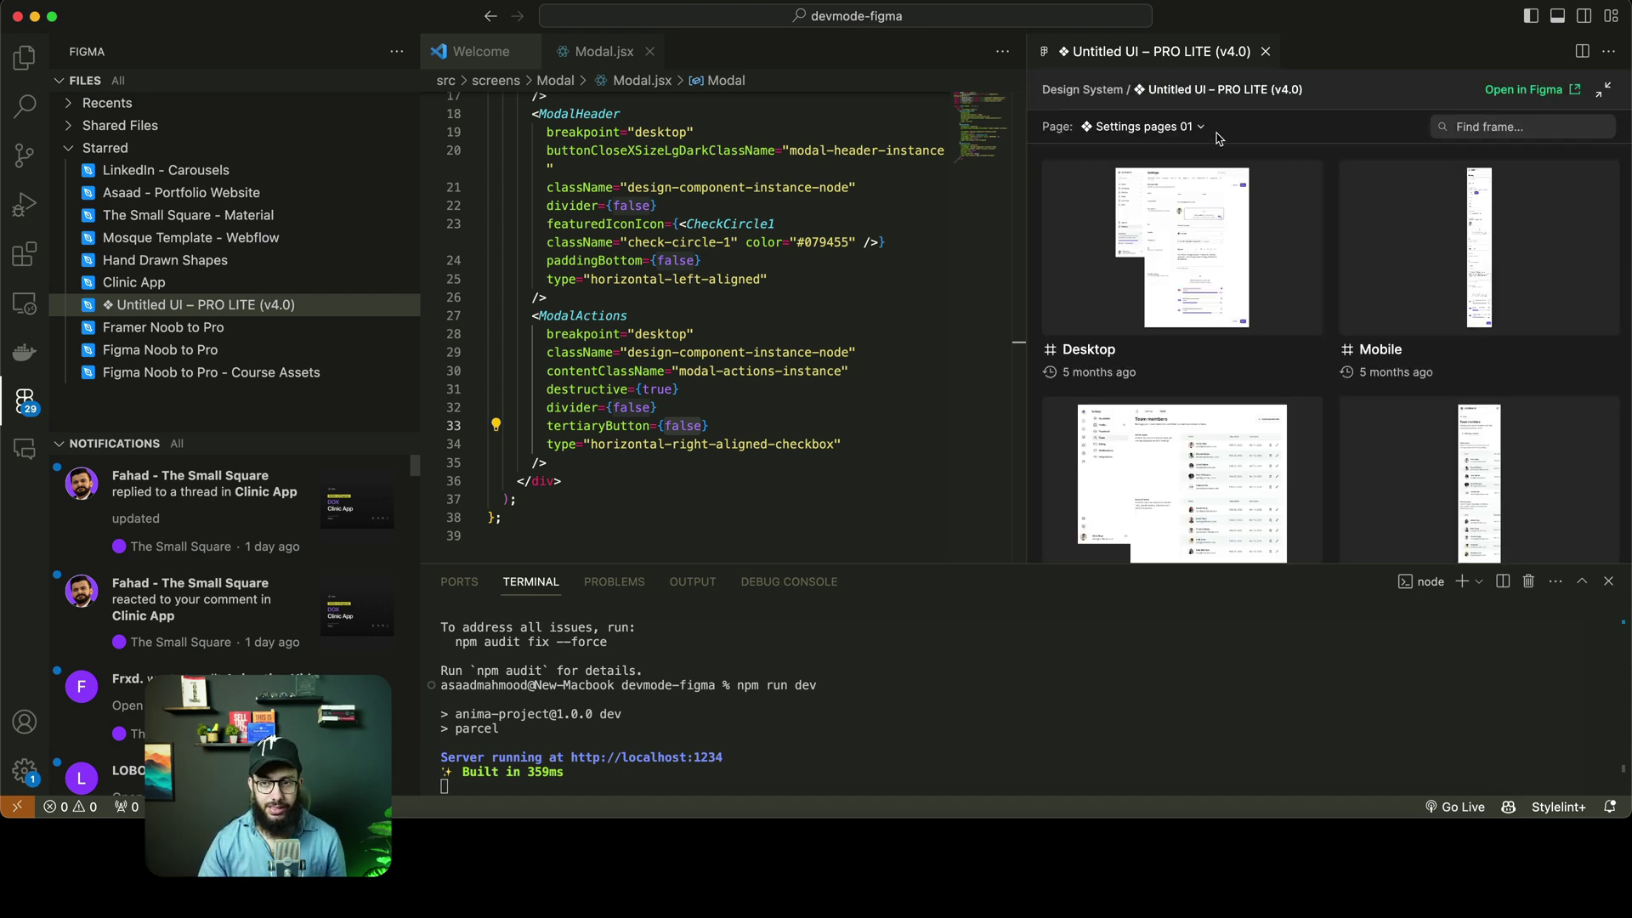
Switch the design file to the Modal Example page and open the V1 frame
left_click(1200, 127)
scroll(1161, 461, "down", 5)
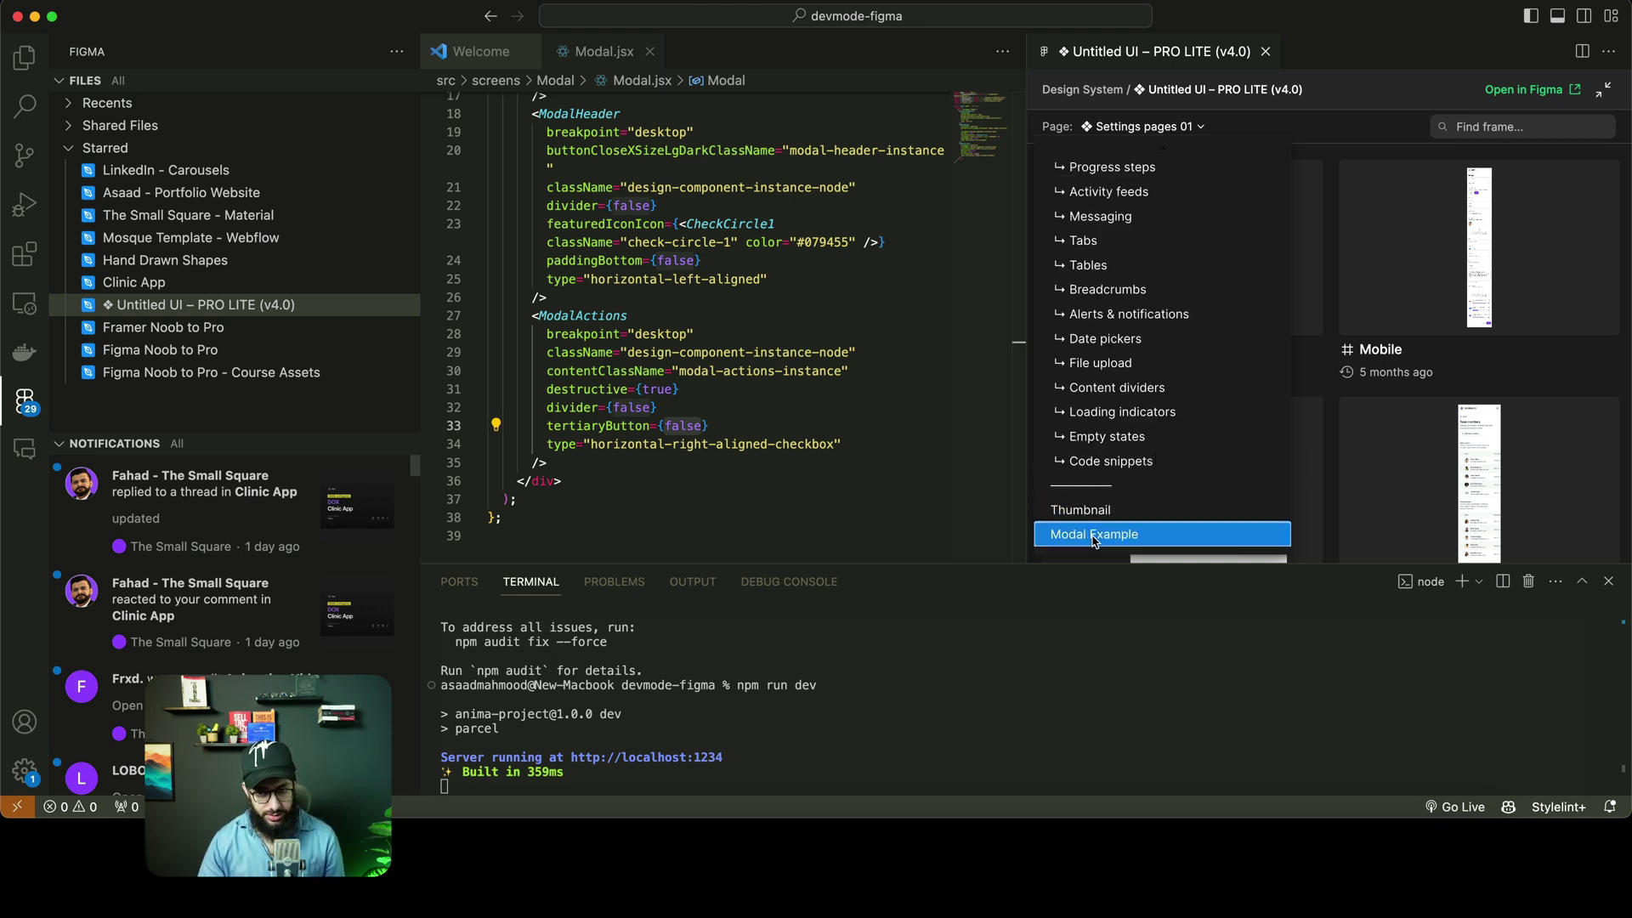
left_click(1089, 537)
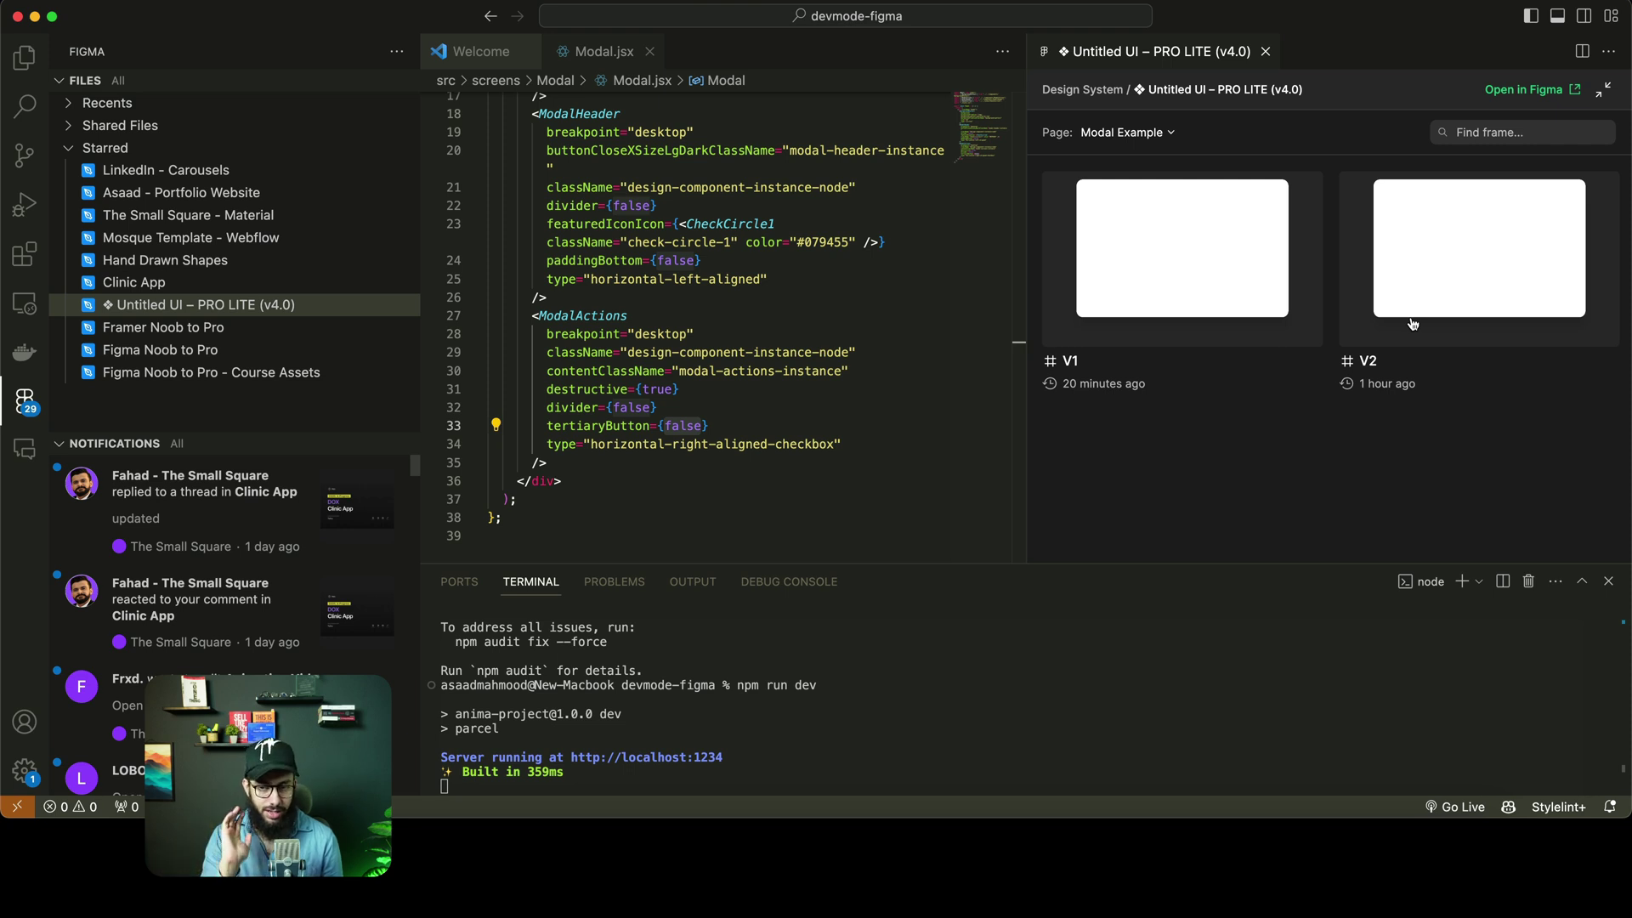
left_click(1284, 321)
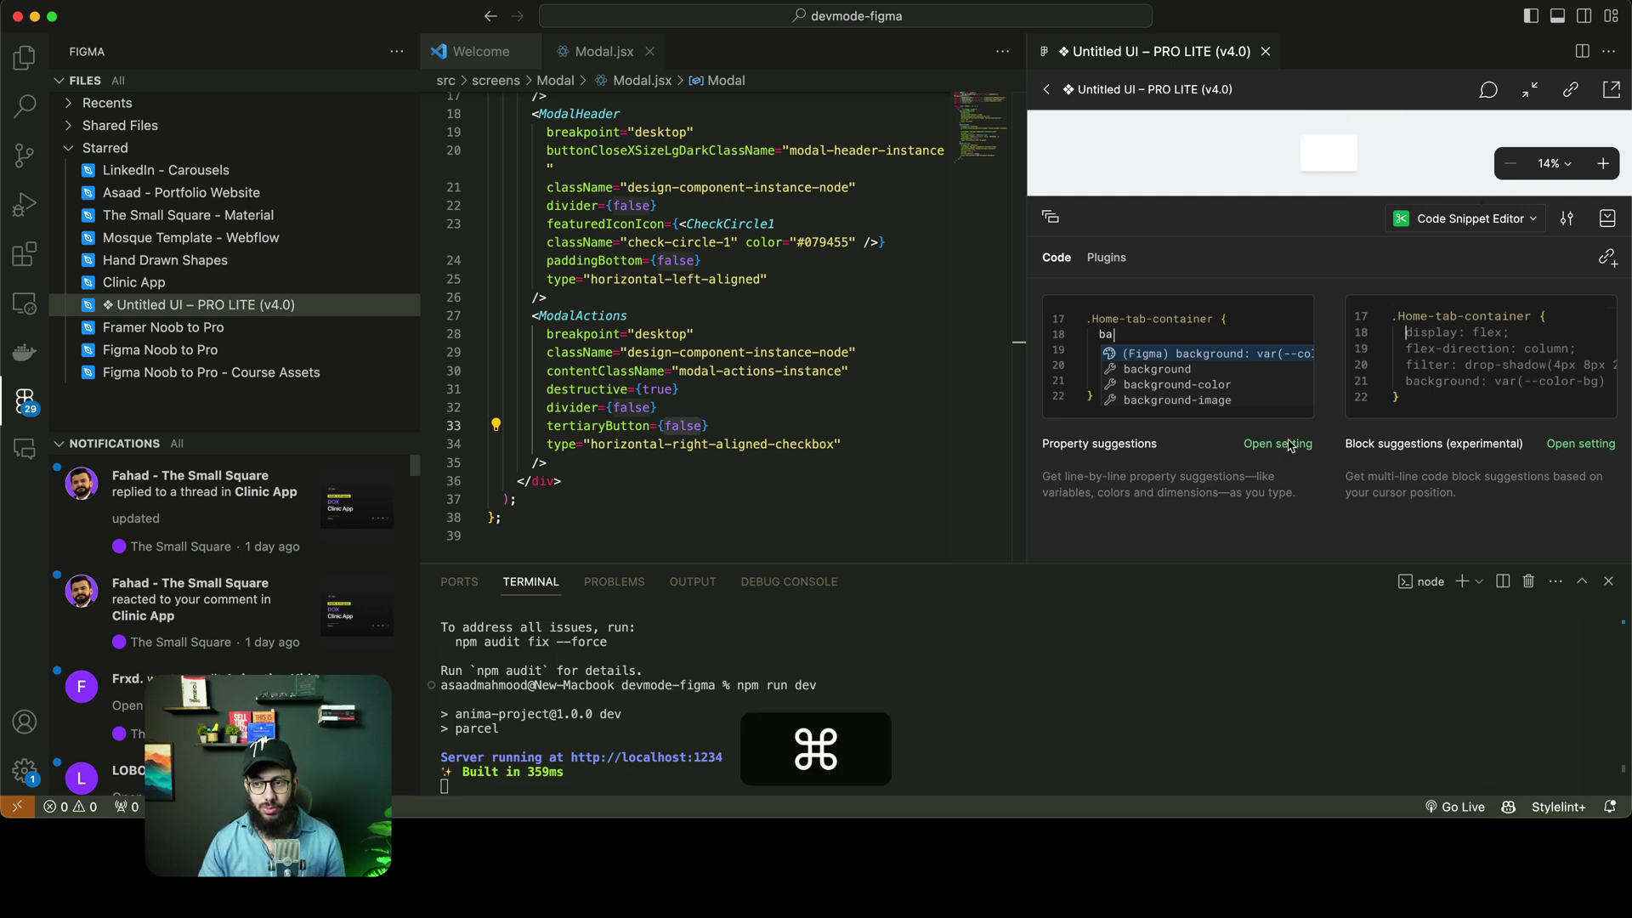
Hide the terminal and zoom the V1 frame preview to 100%
left_click(1345, 628)
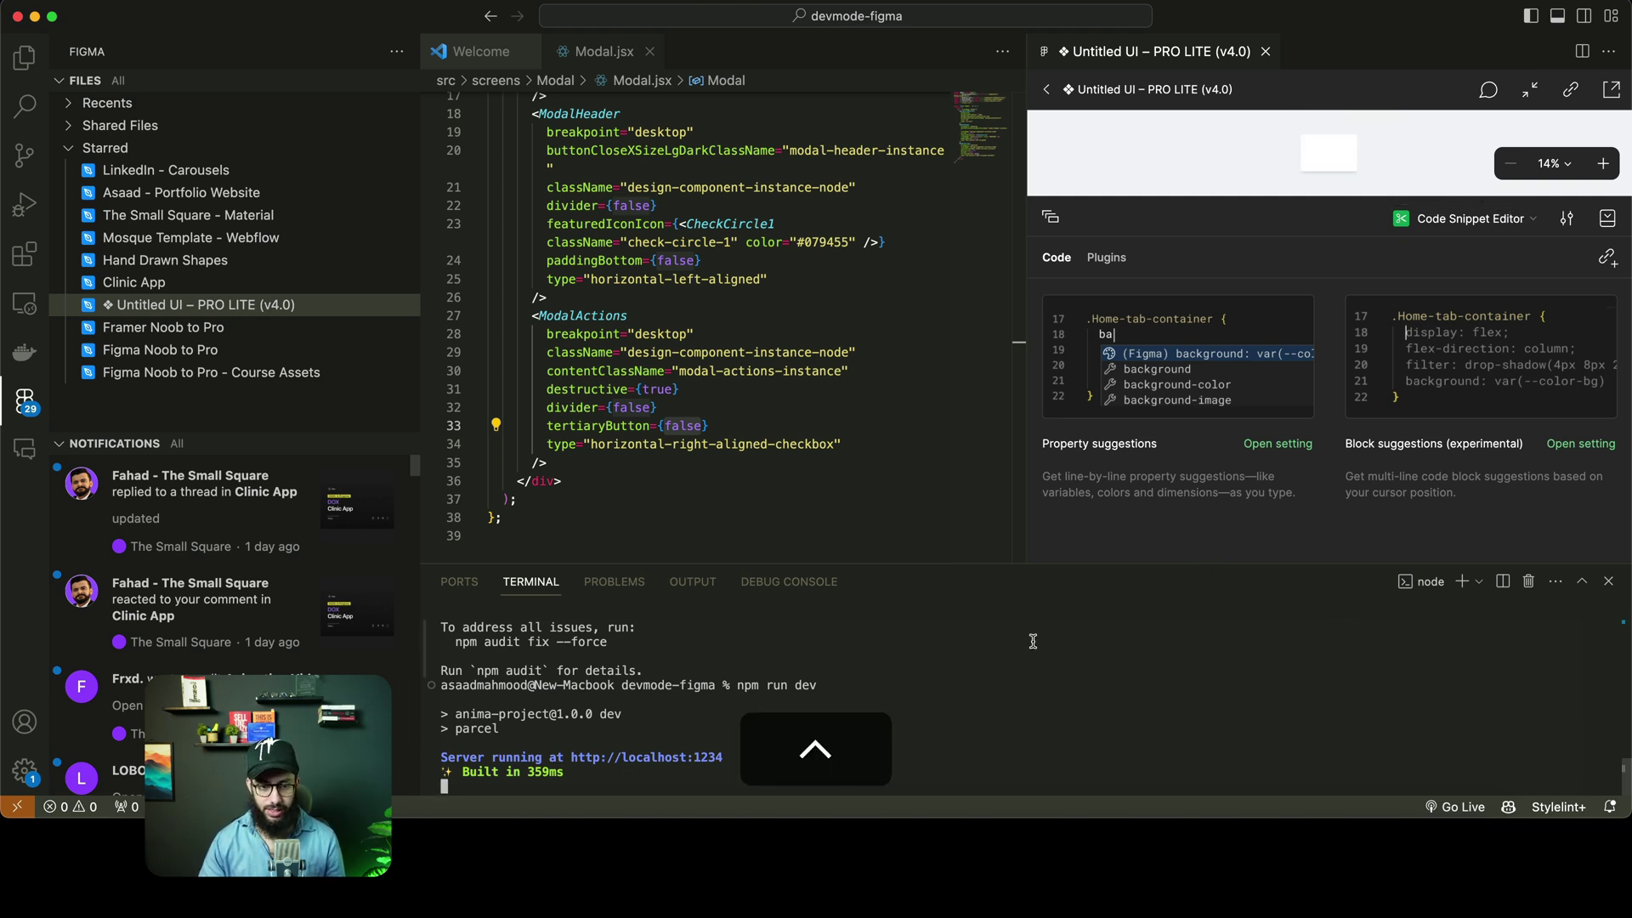
key("ctrl+grave")
scroll(1359, 287, "up", 5)
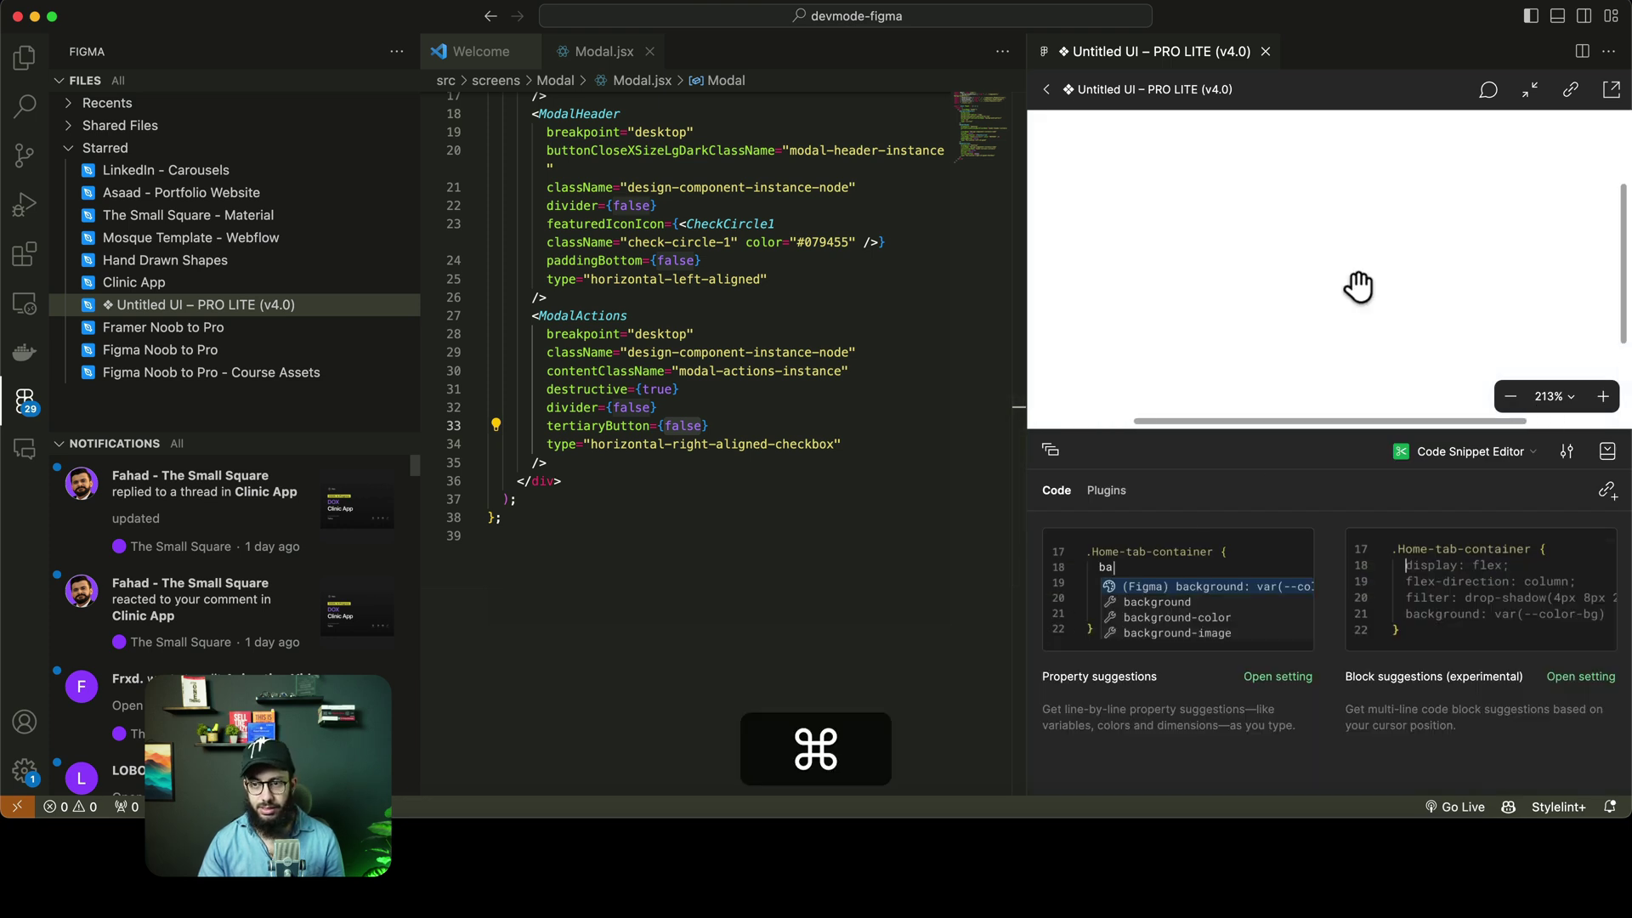
scroll(1357, 286, "down", 4)
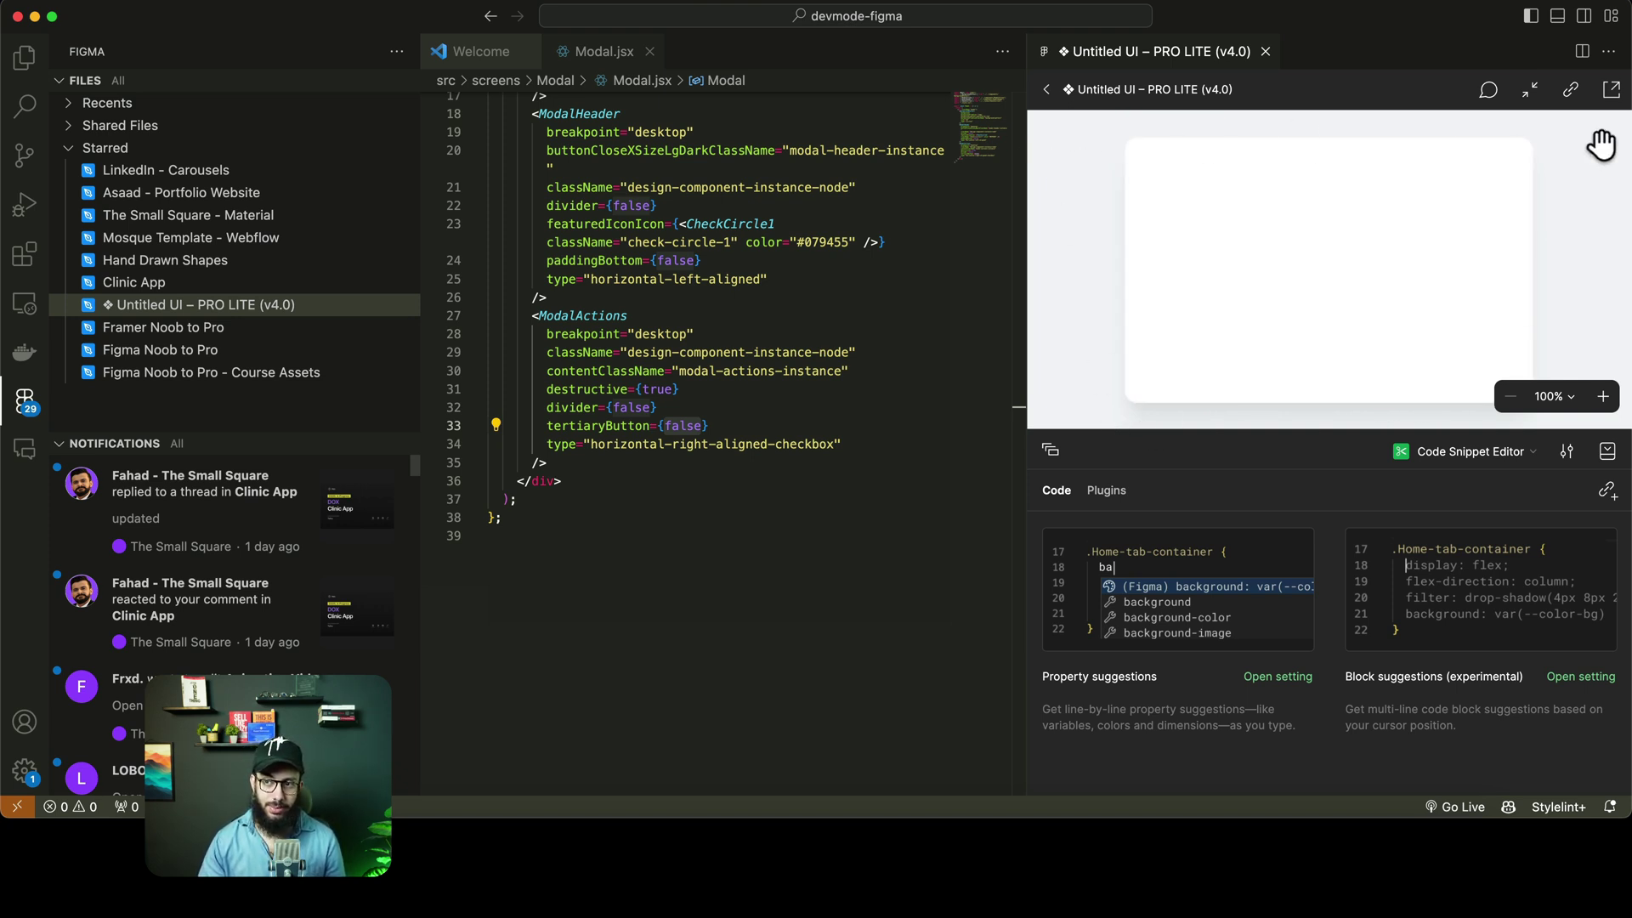
Refresh the modal previews by switching to the Colors page and back to Modal Example, and reopen the V1 frame
key("ctrl+super")
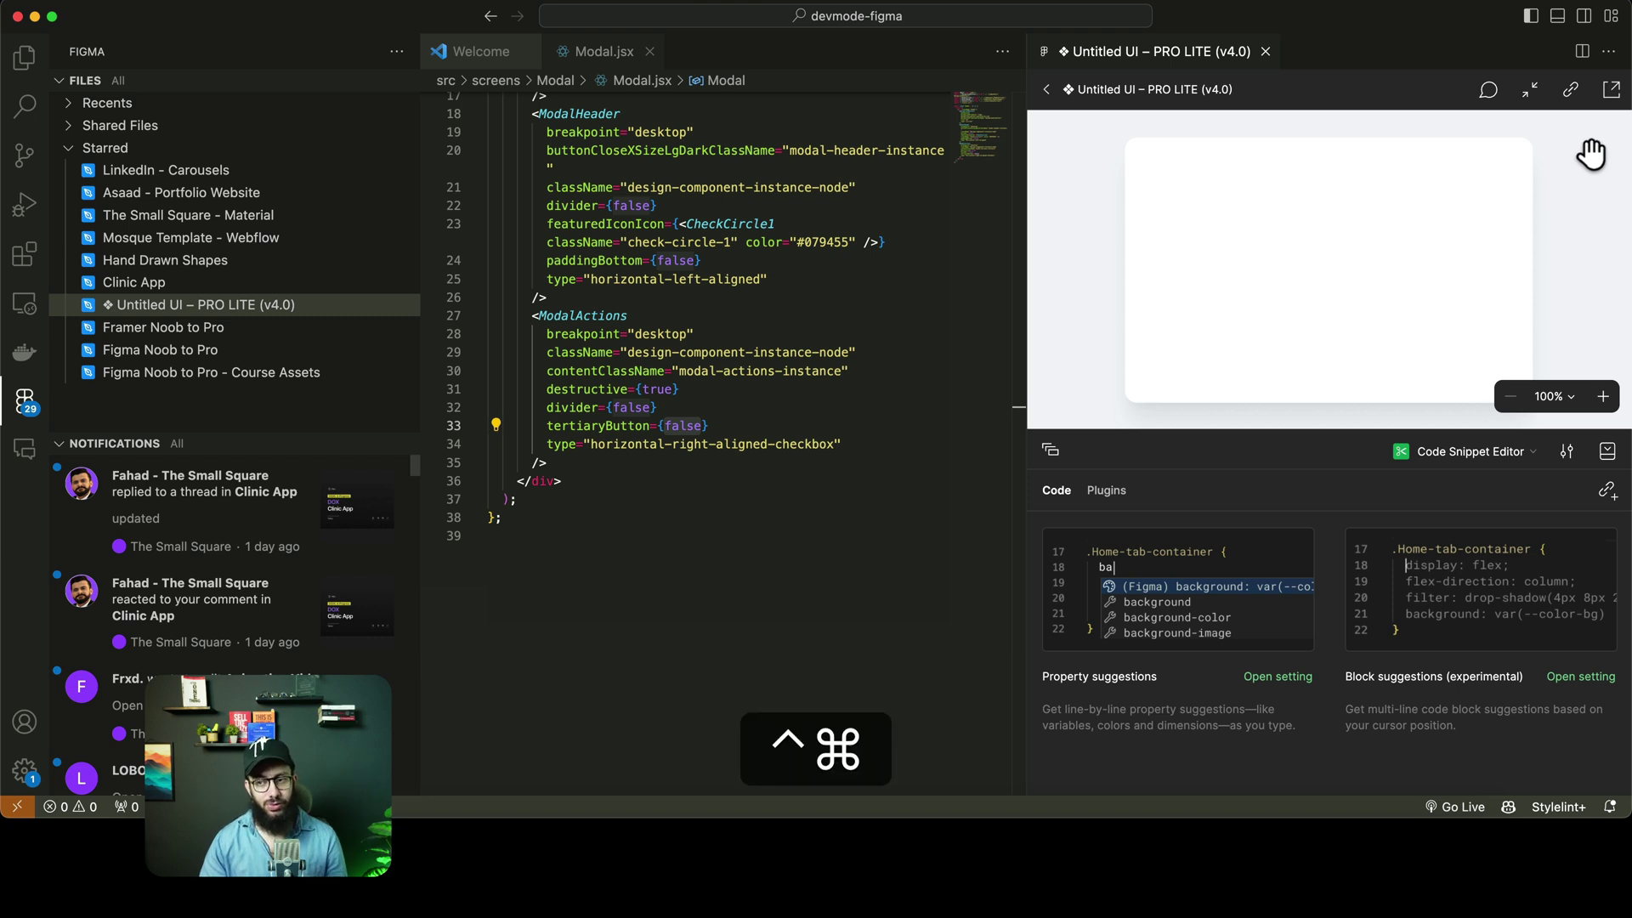
key("ctrl+super+r")
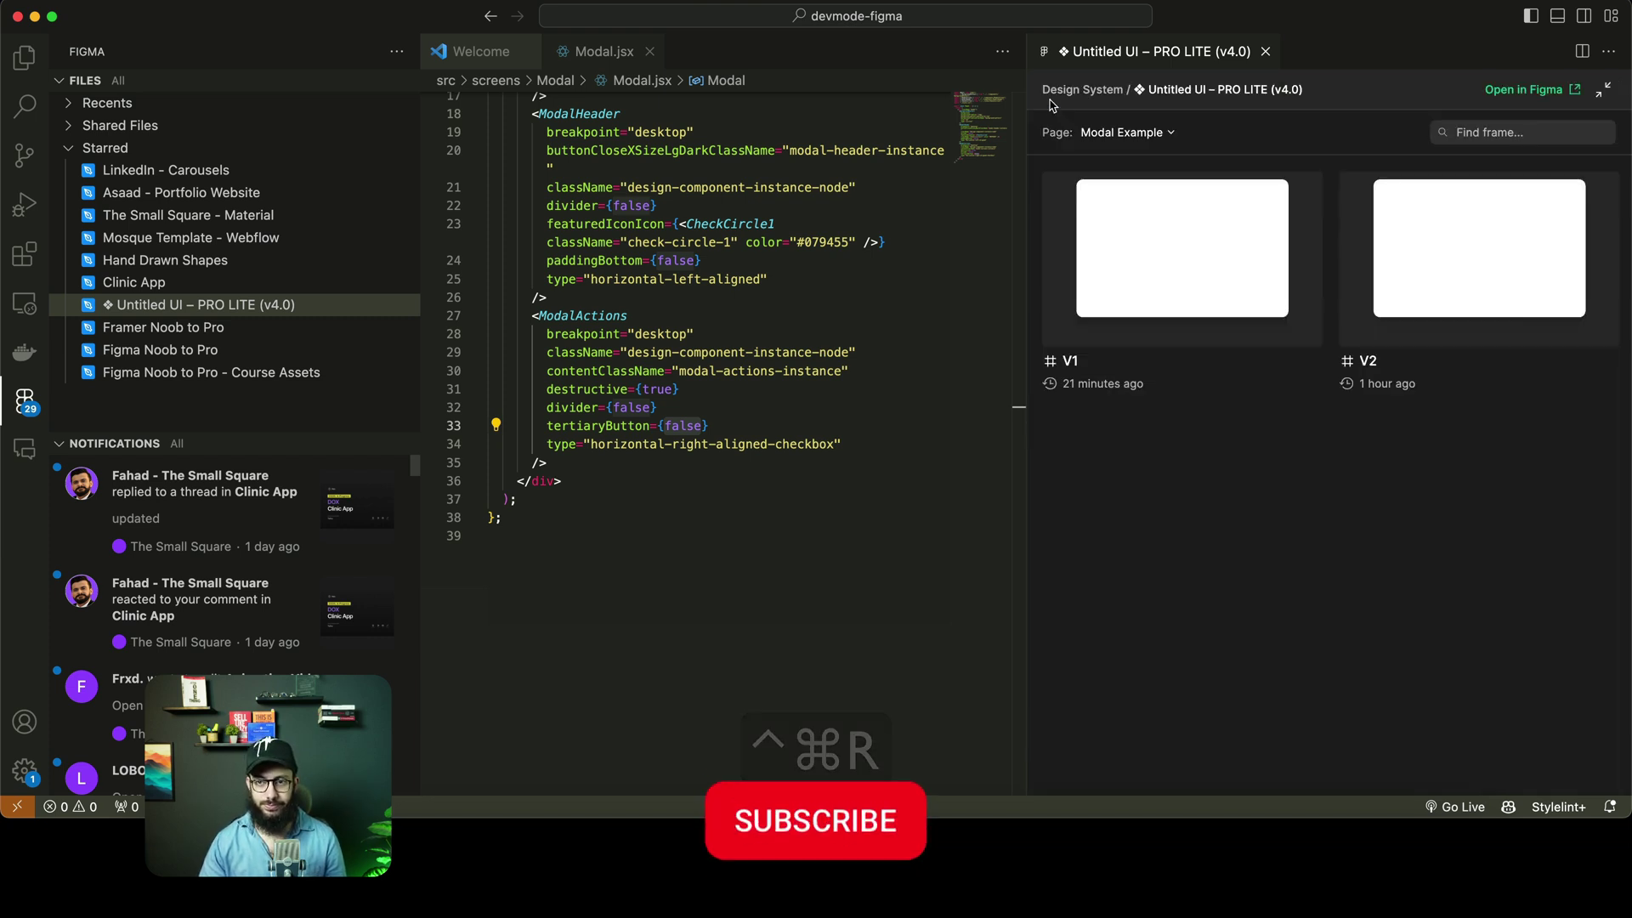
left_click(1124, 131)
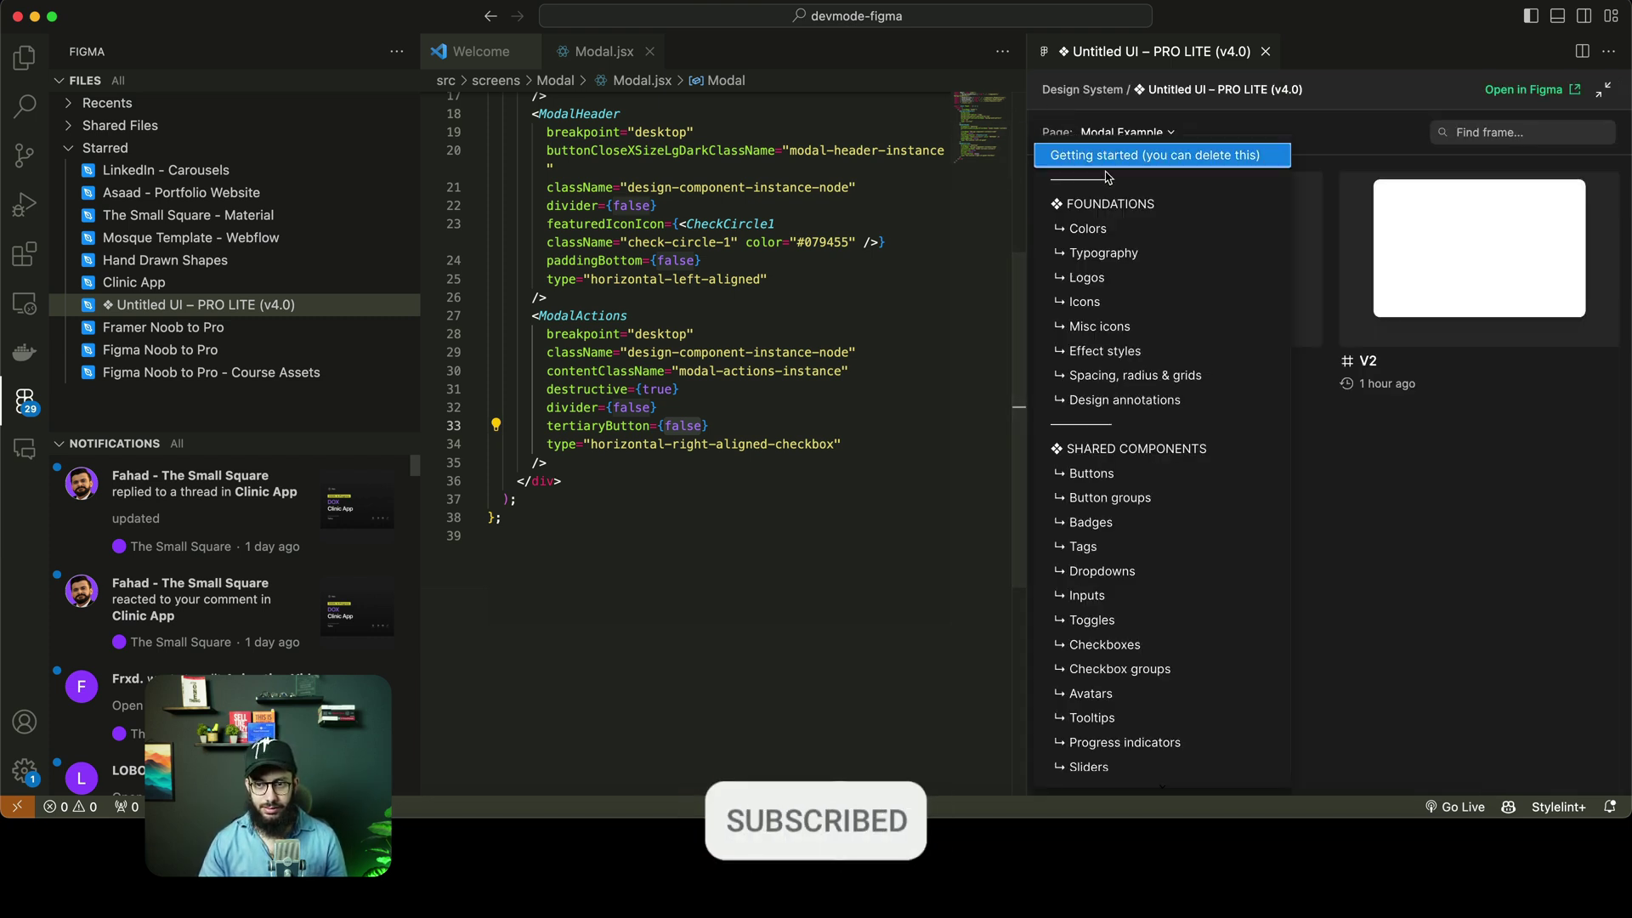
left_click(1101, 222)
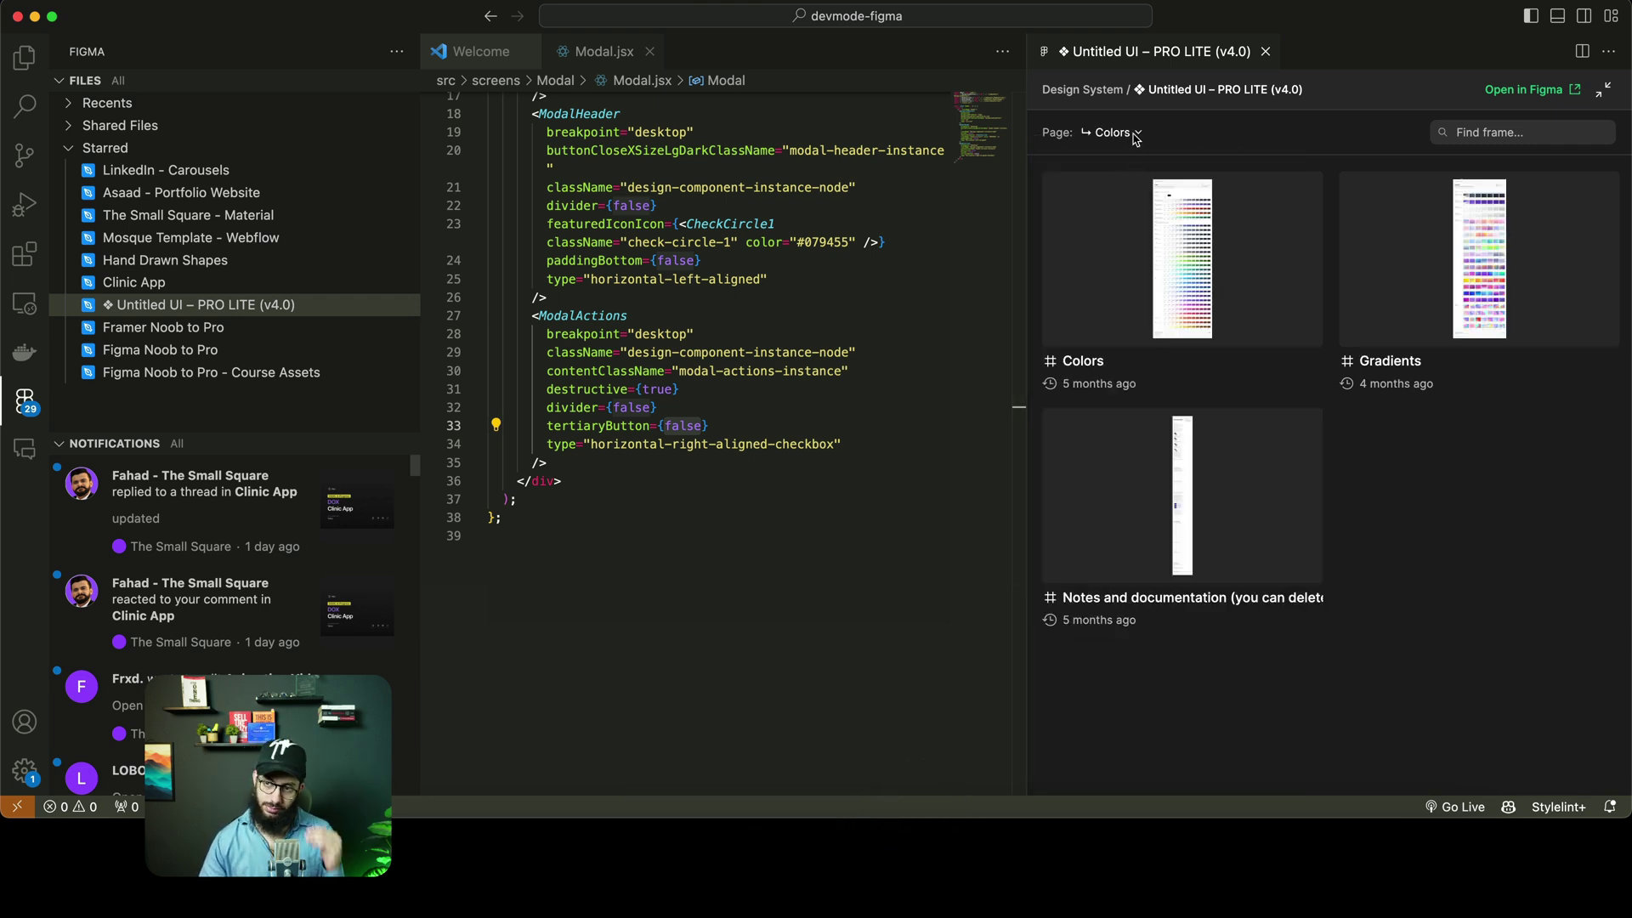
left_click(1136, 134)
scroll(1106, 340, "down", 10)
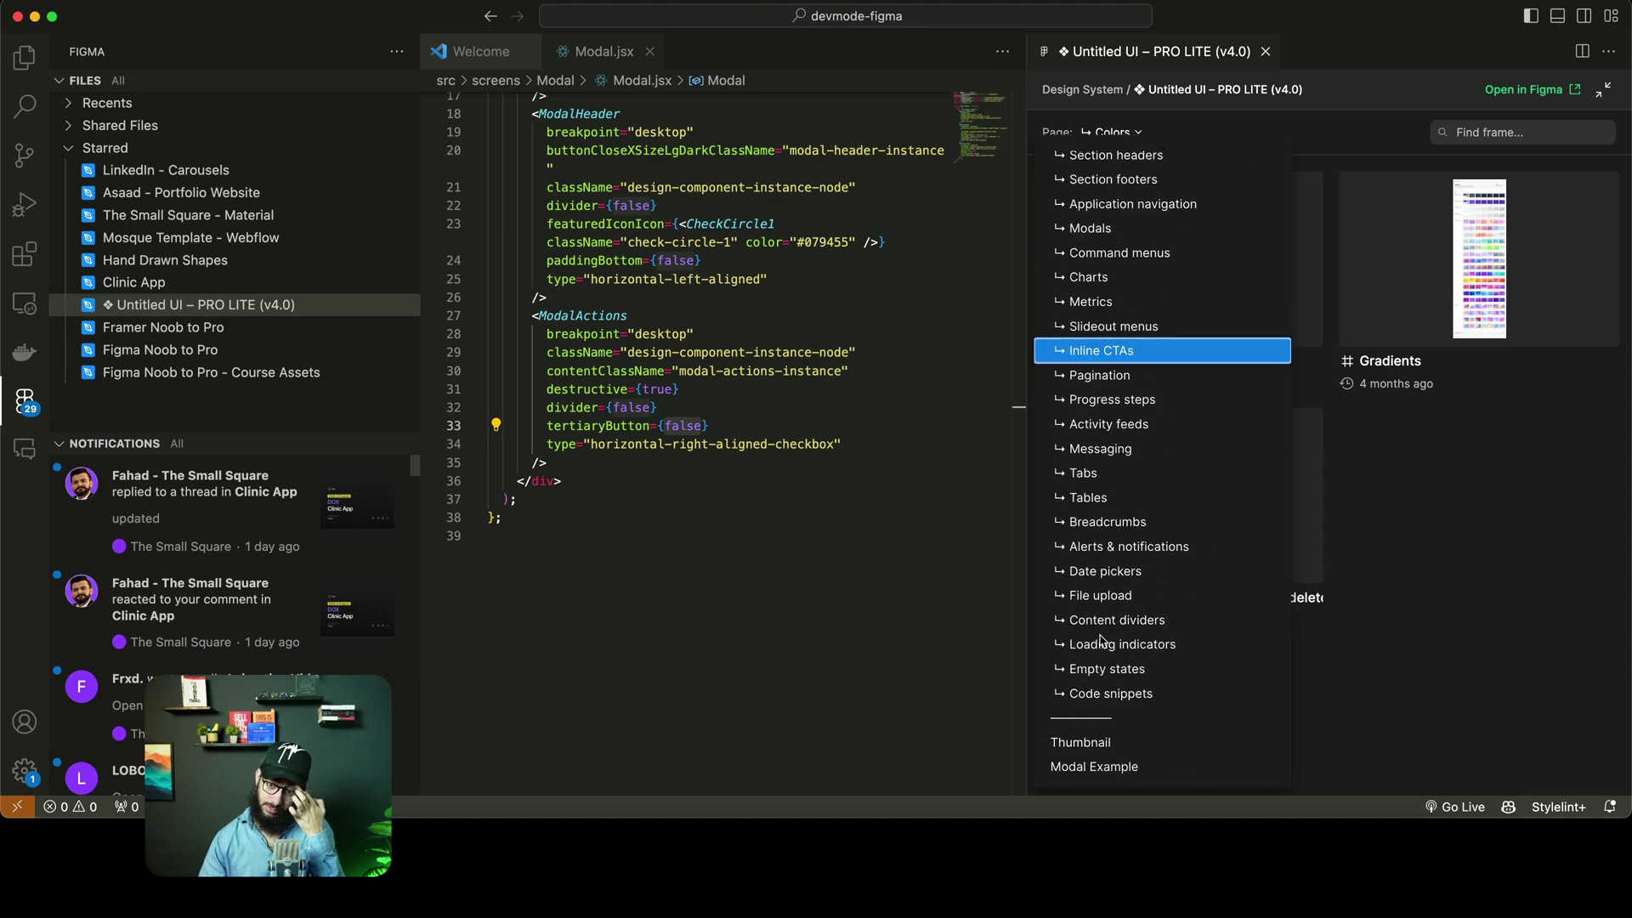
left_click(1097, 766)
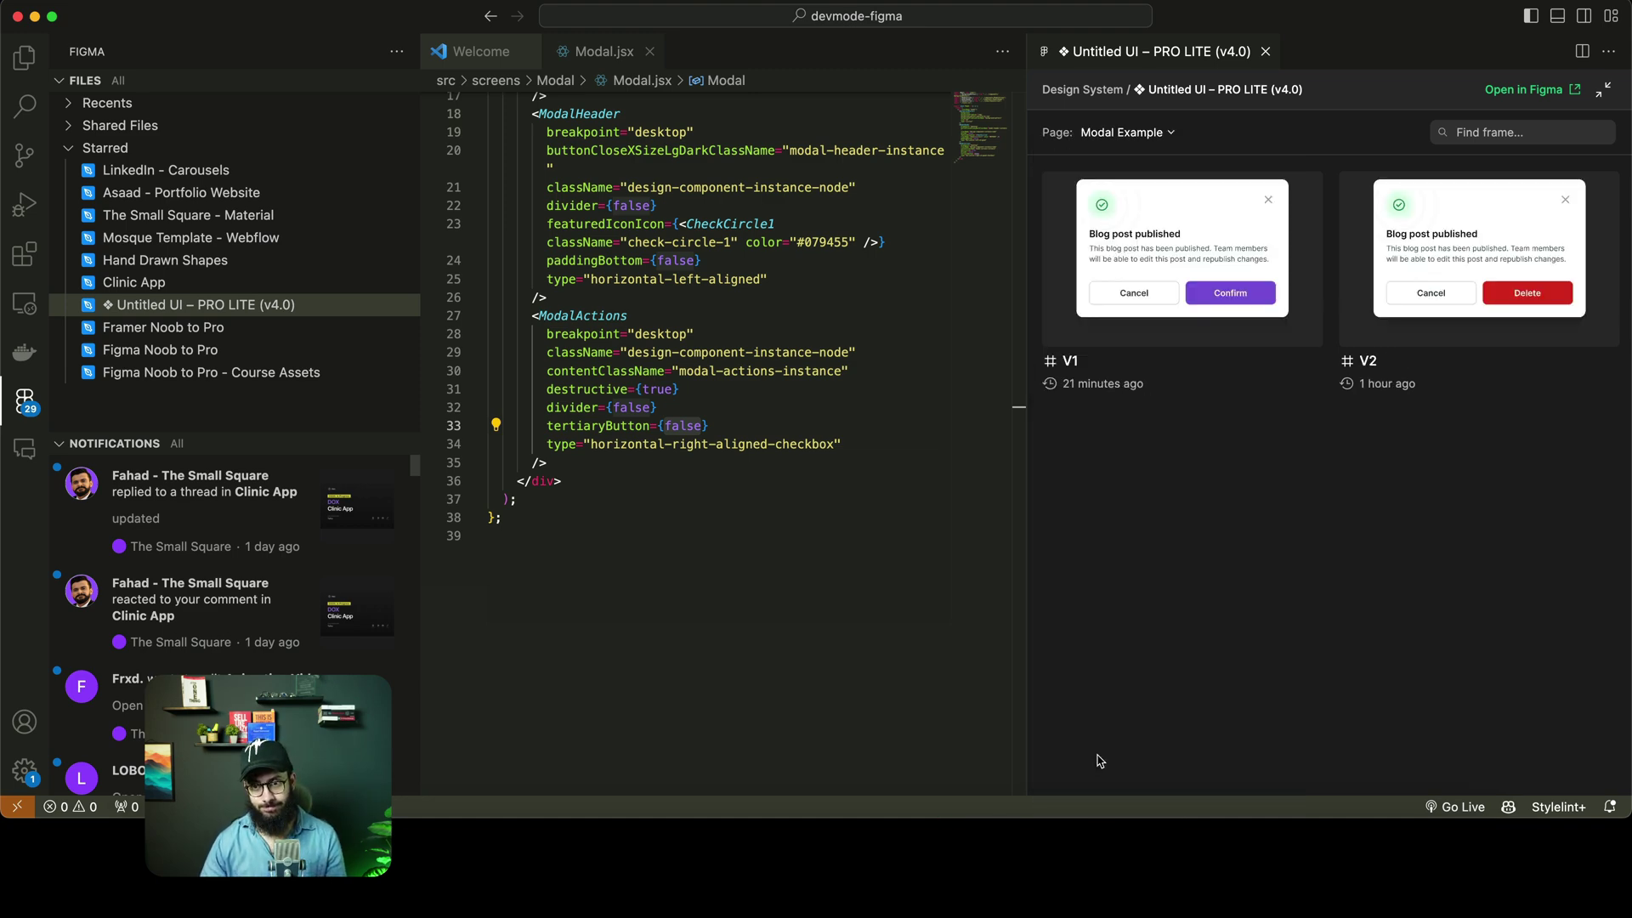
key("ctrl+super+r")
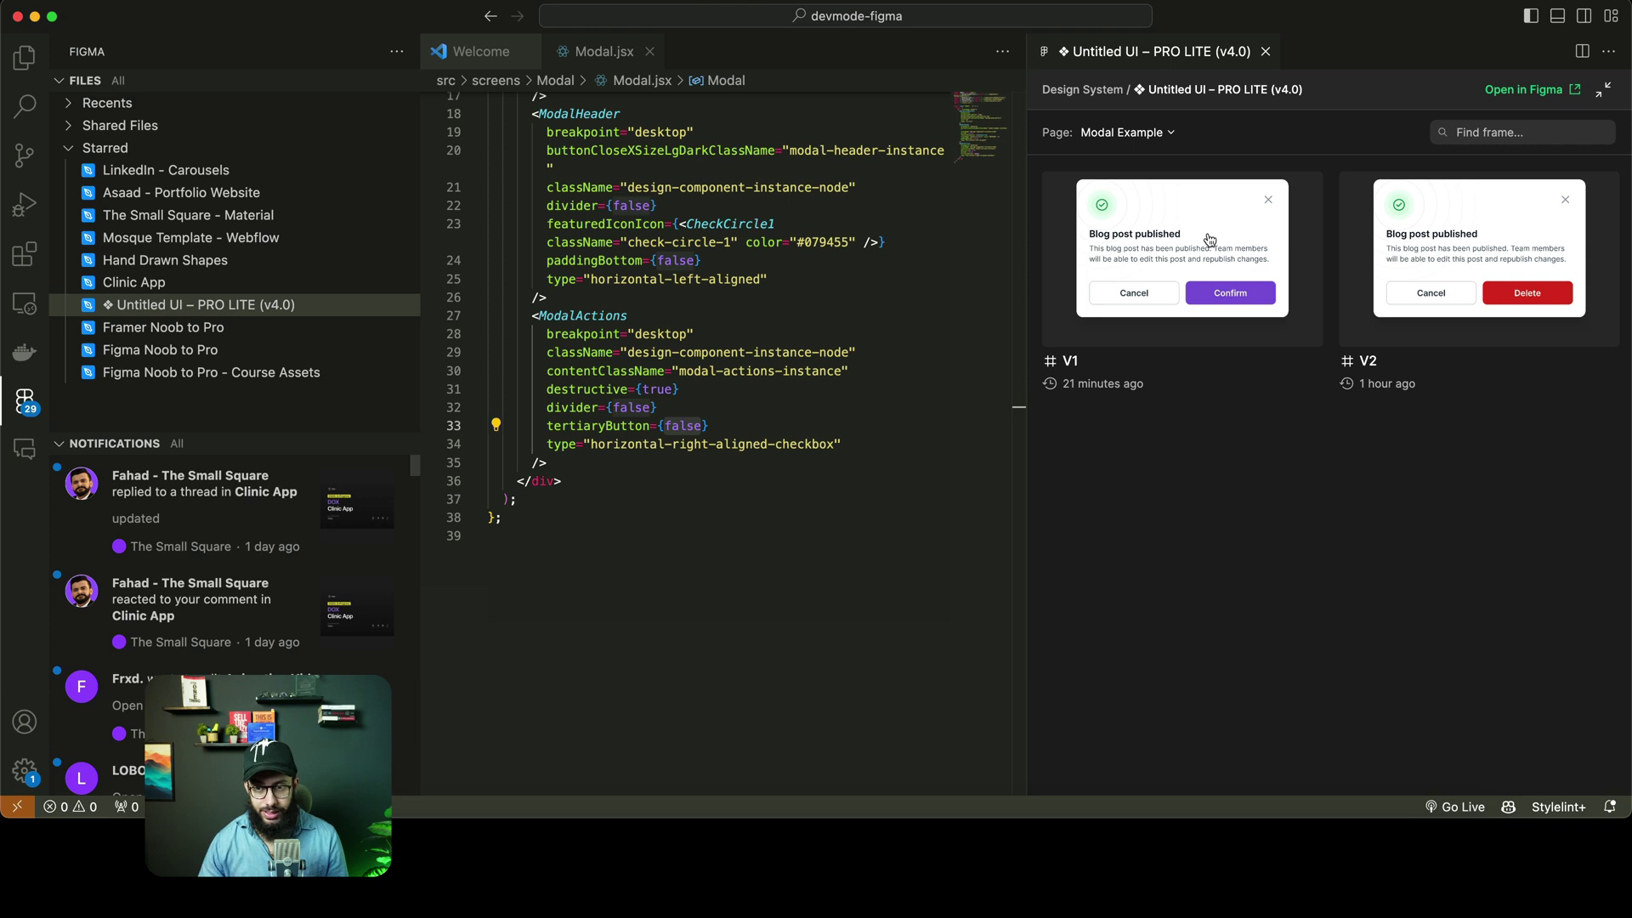
left_click(1224, 223)
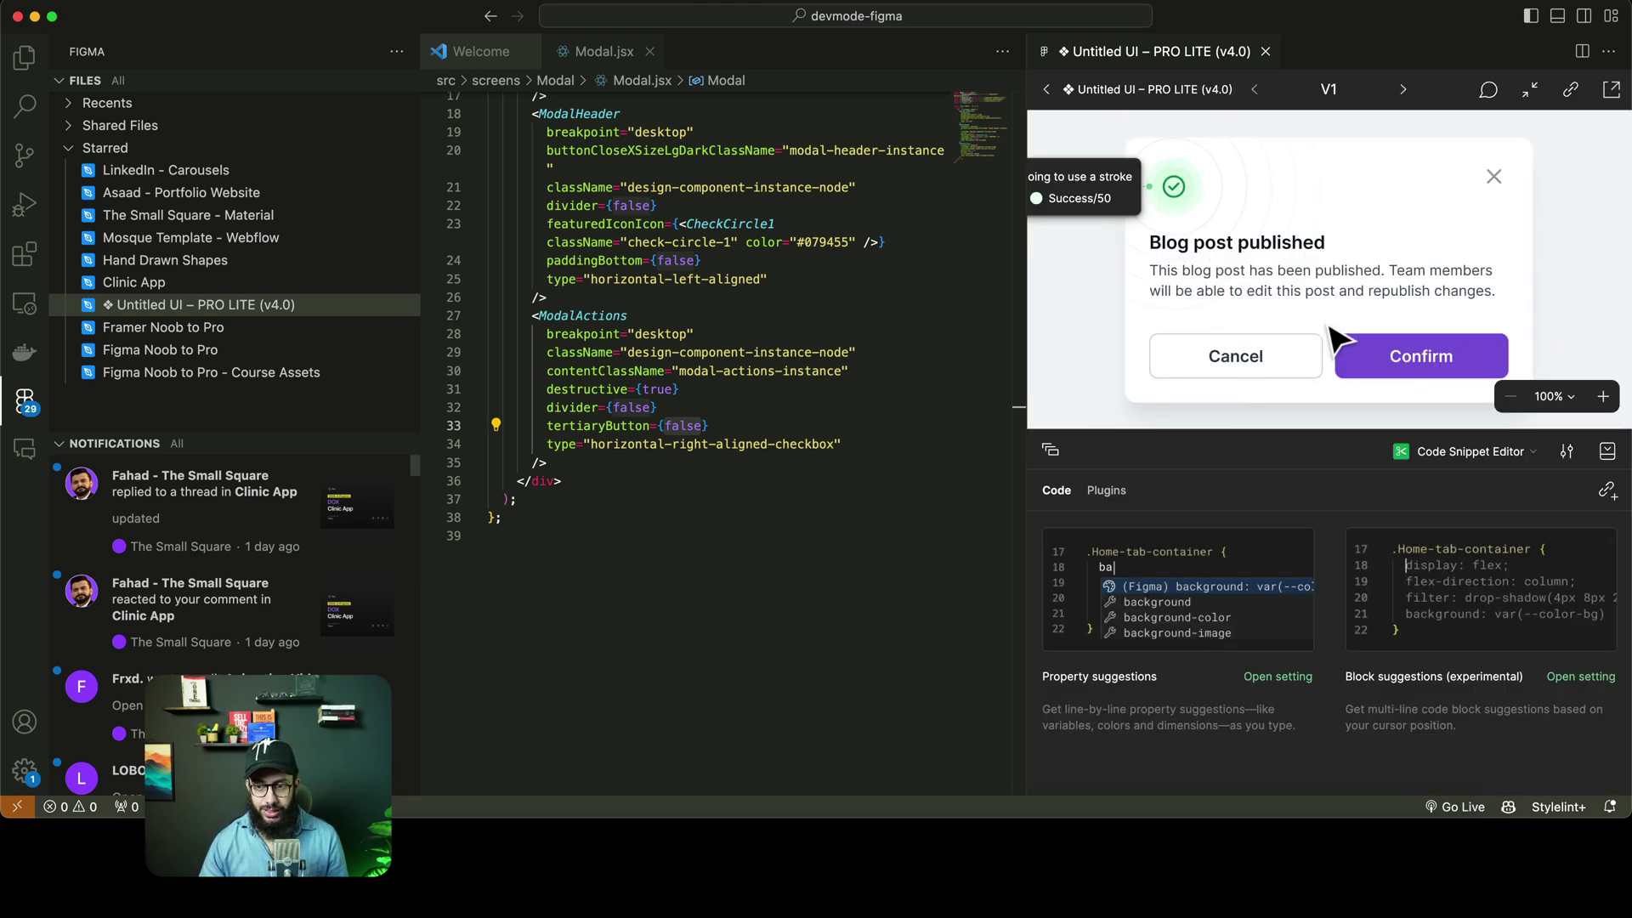
Inspect the layout properties of the modal actions and the Cancel button, and browse the V1 frame's layer tree
left_click(1248, 289)
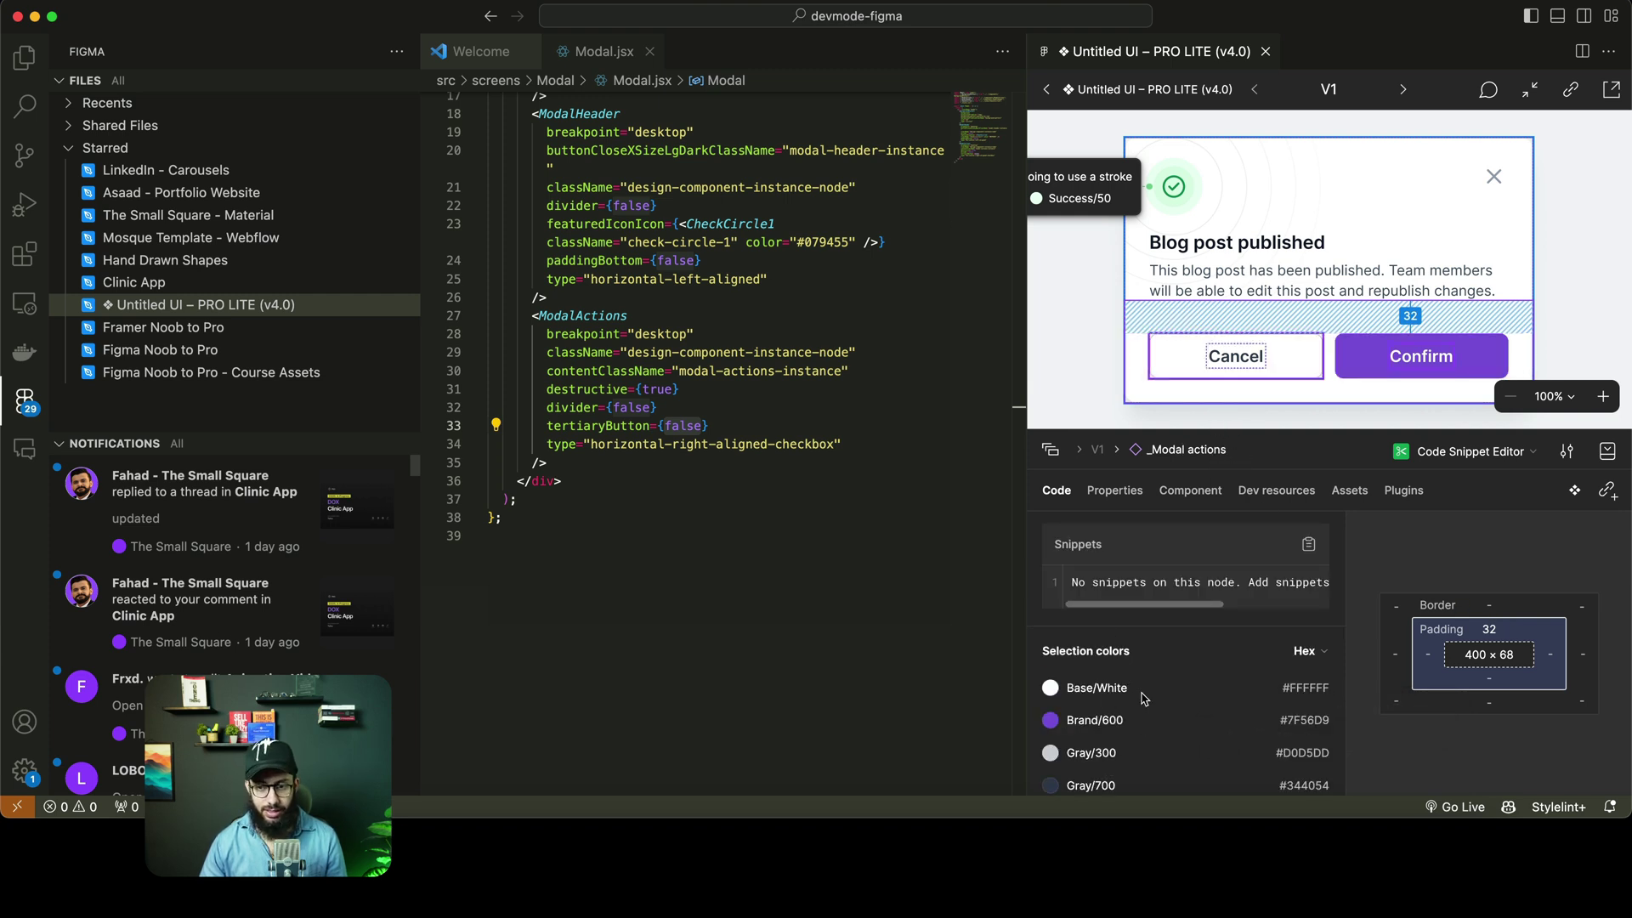
left_click(1129, 502)
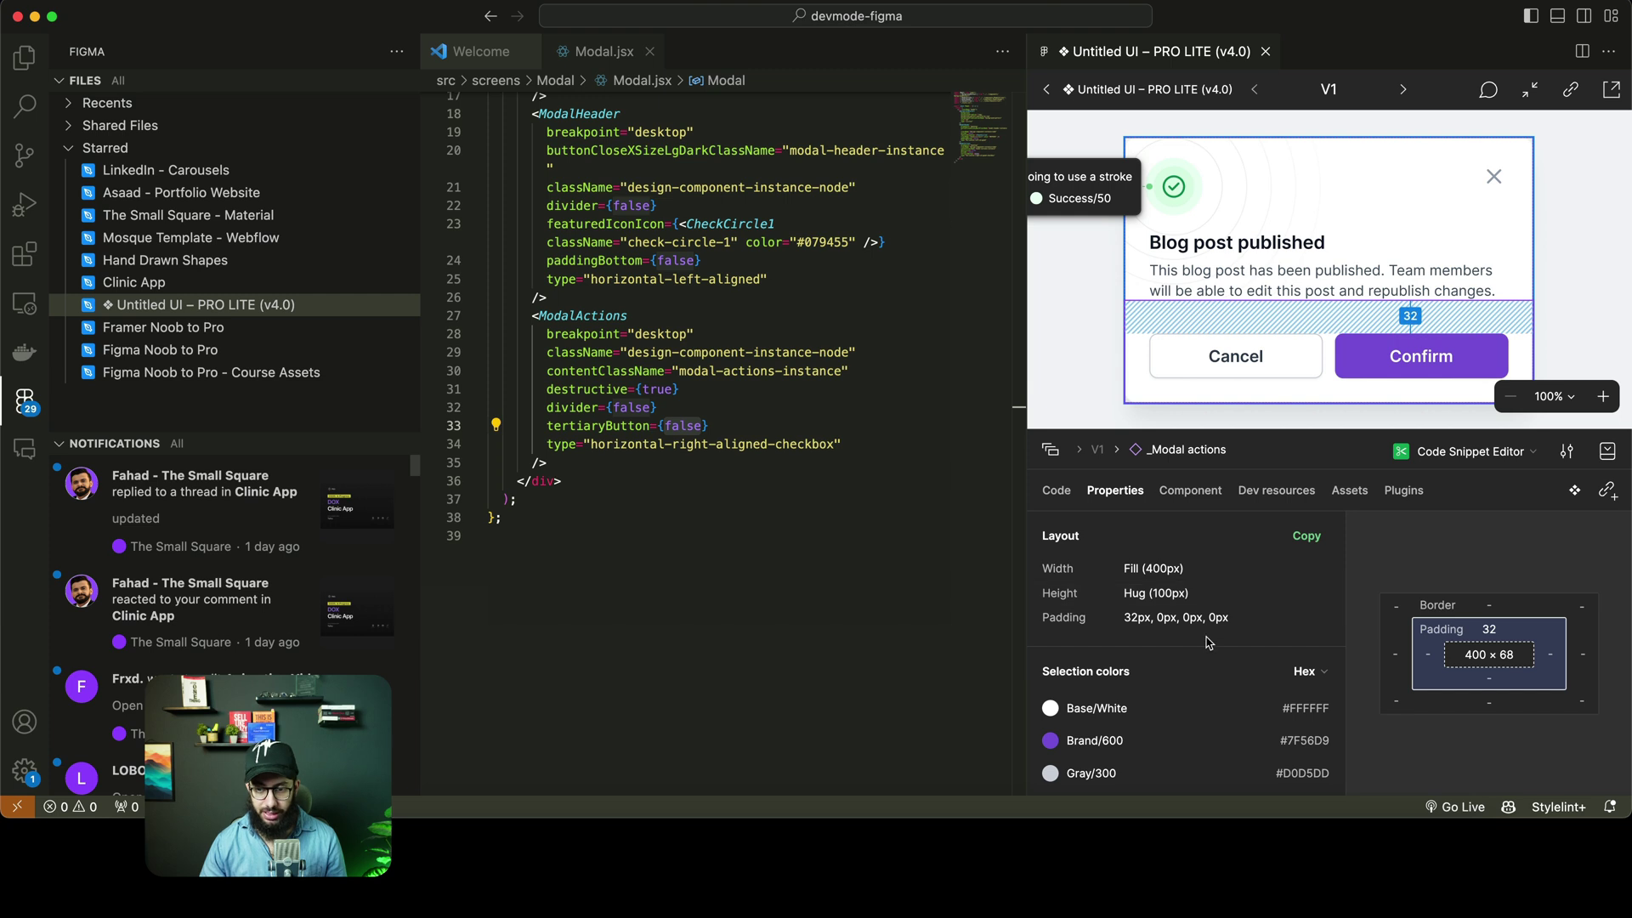
left_click(1222, 367)
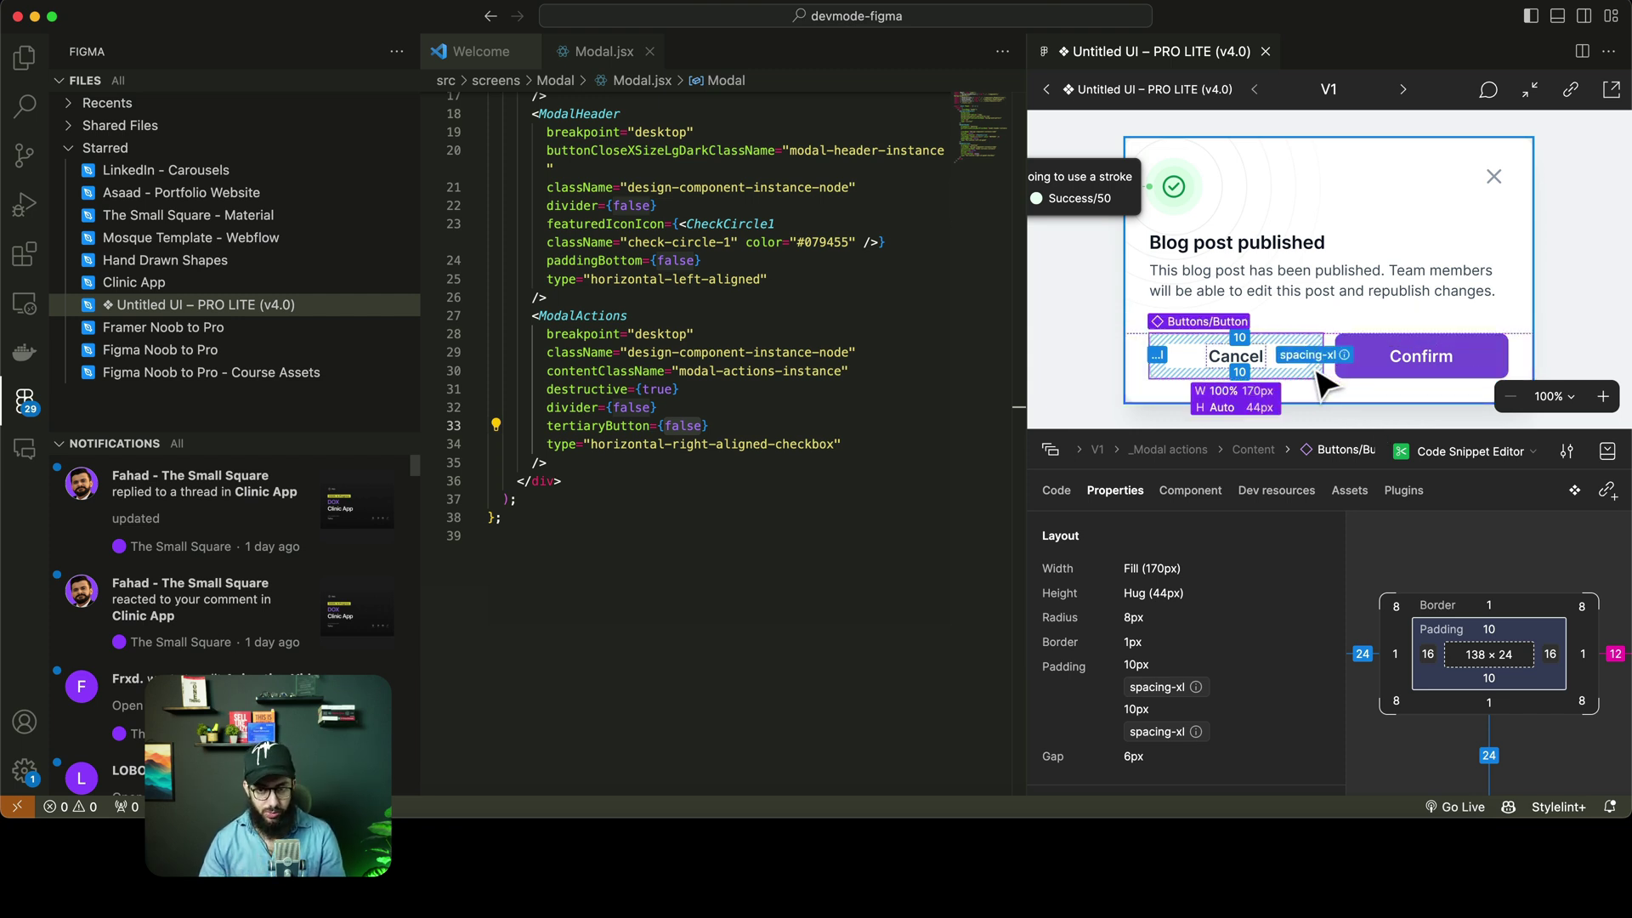
left_click(1051, 451)
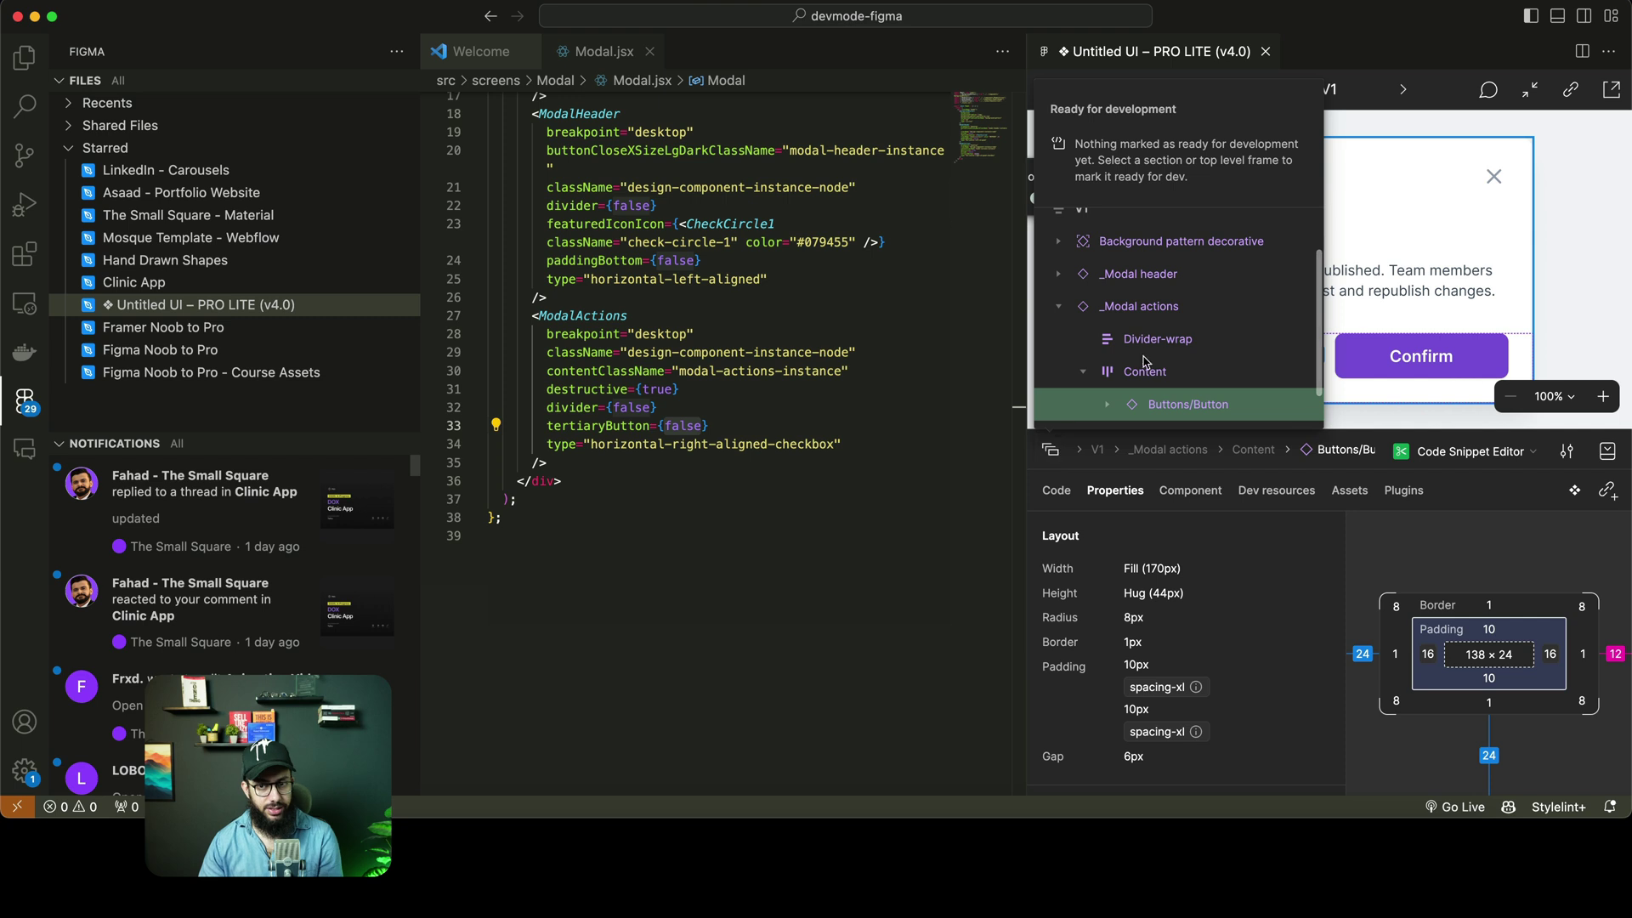
scroll(1105, 311, "up", 3)
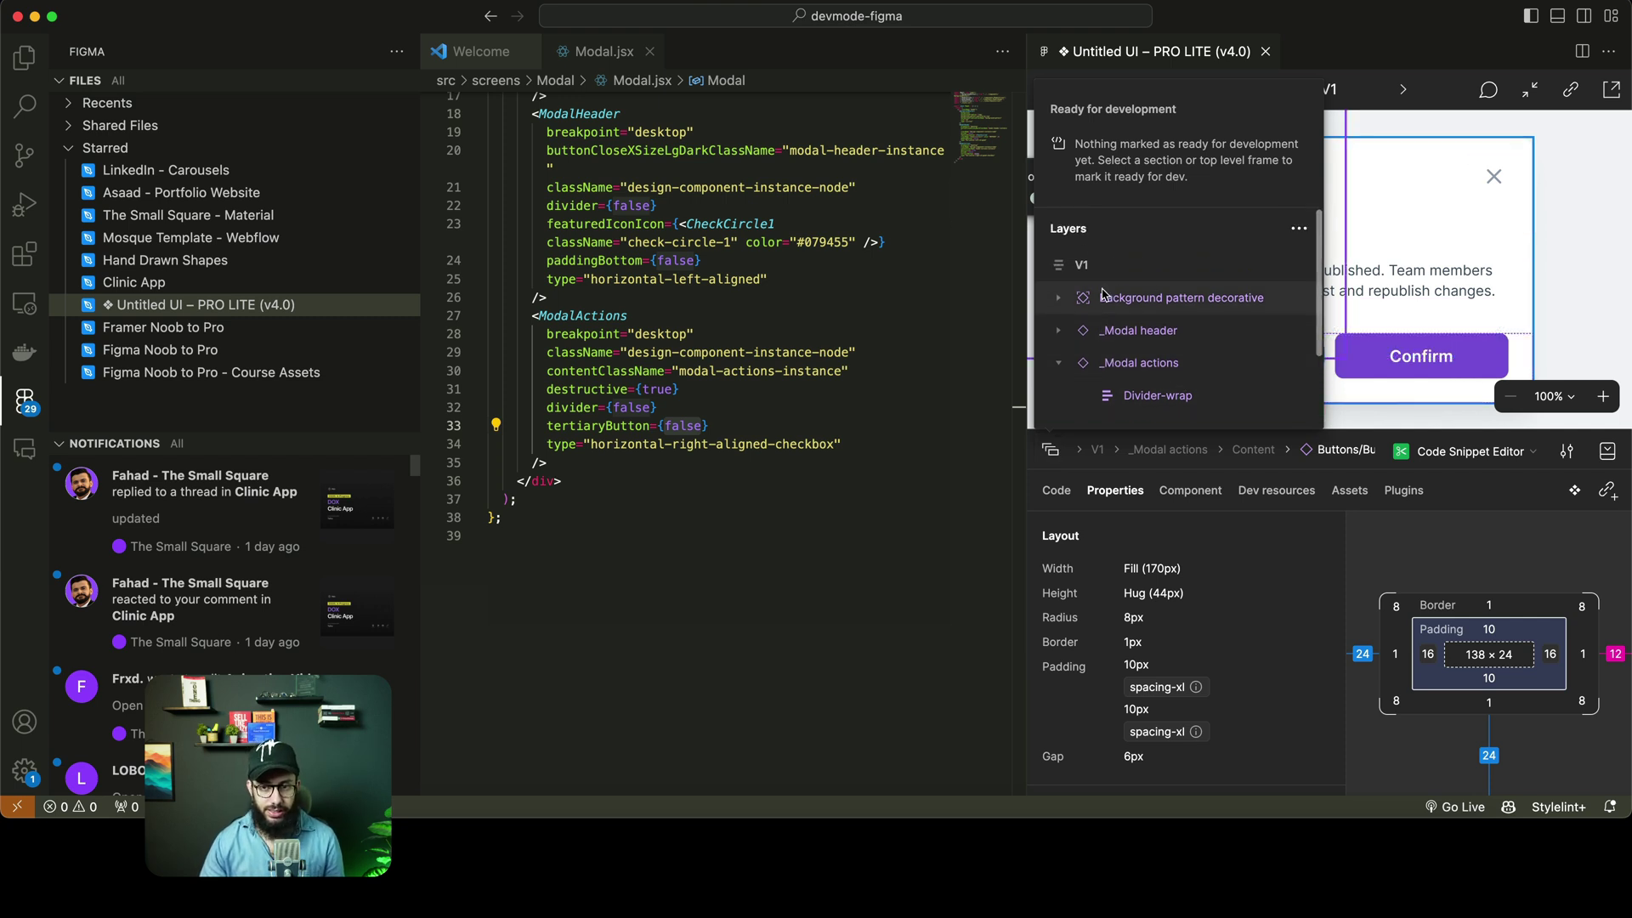
left_click(1059, 299)
scroll(1106, 315, "down", 3)
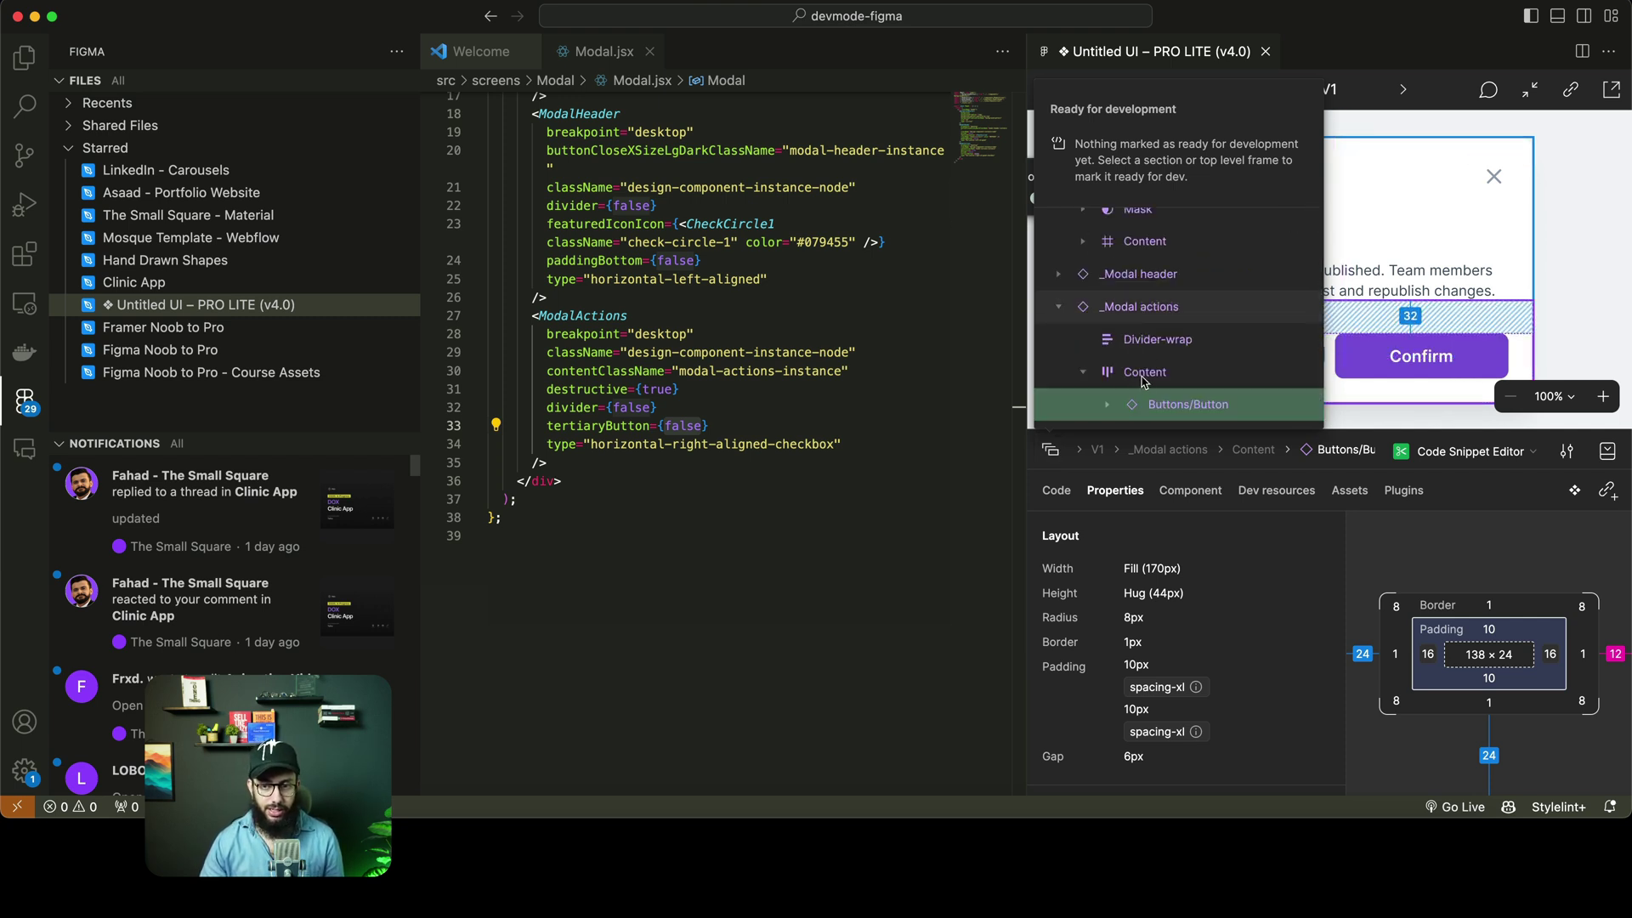
scroll(1139, 357, "up", 3)
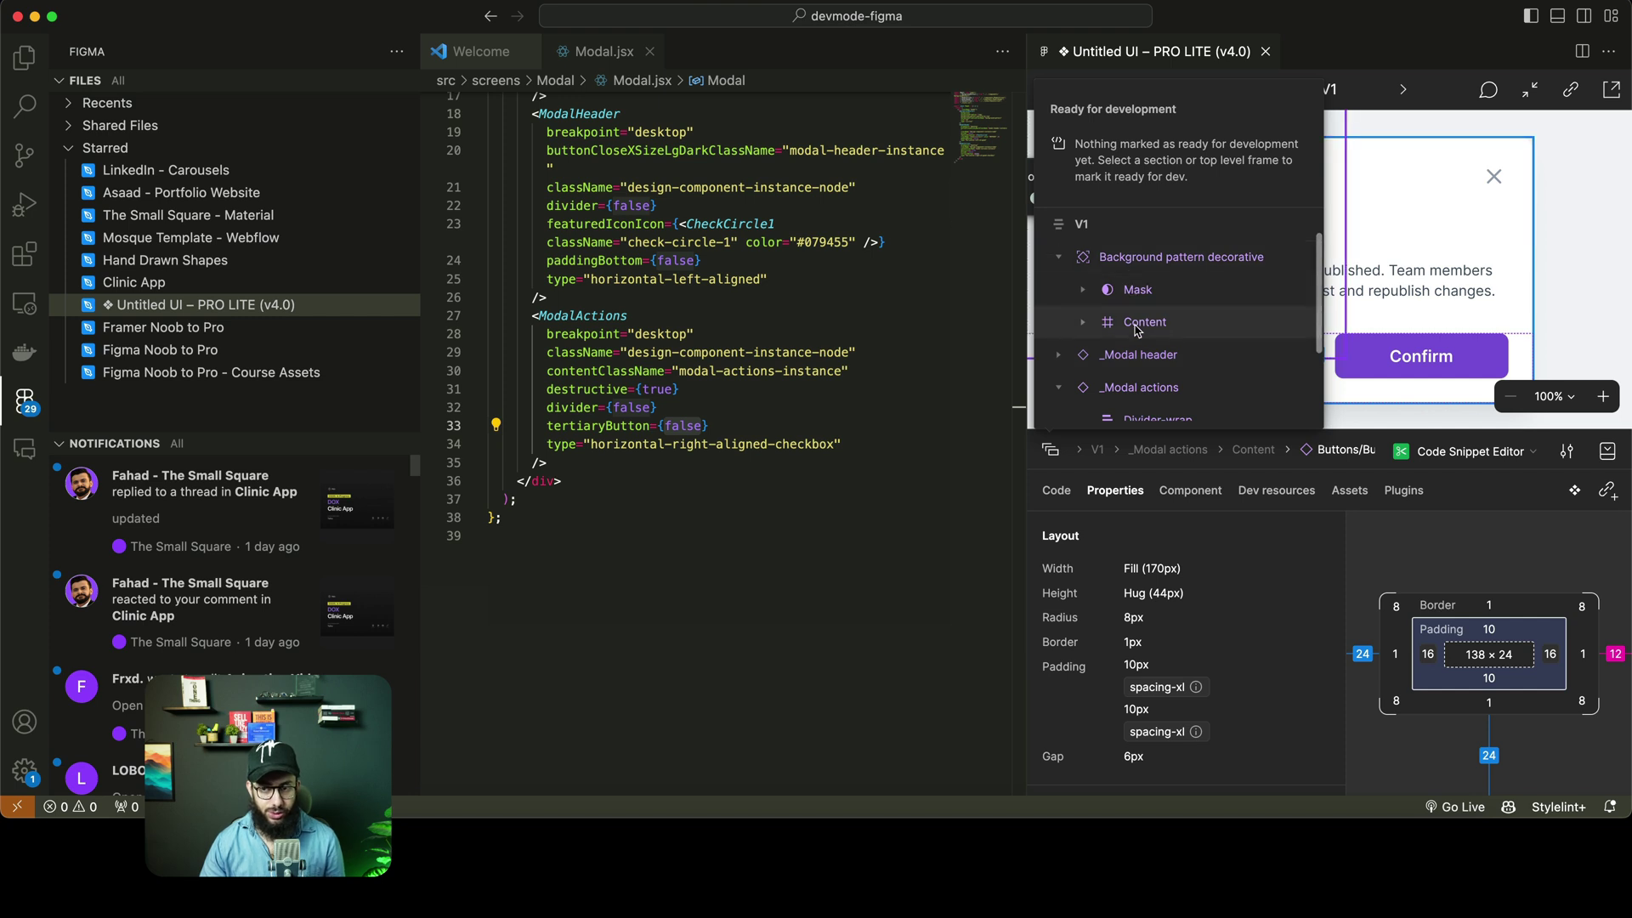
left_click(1051, 451)
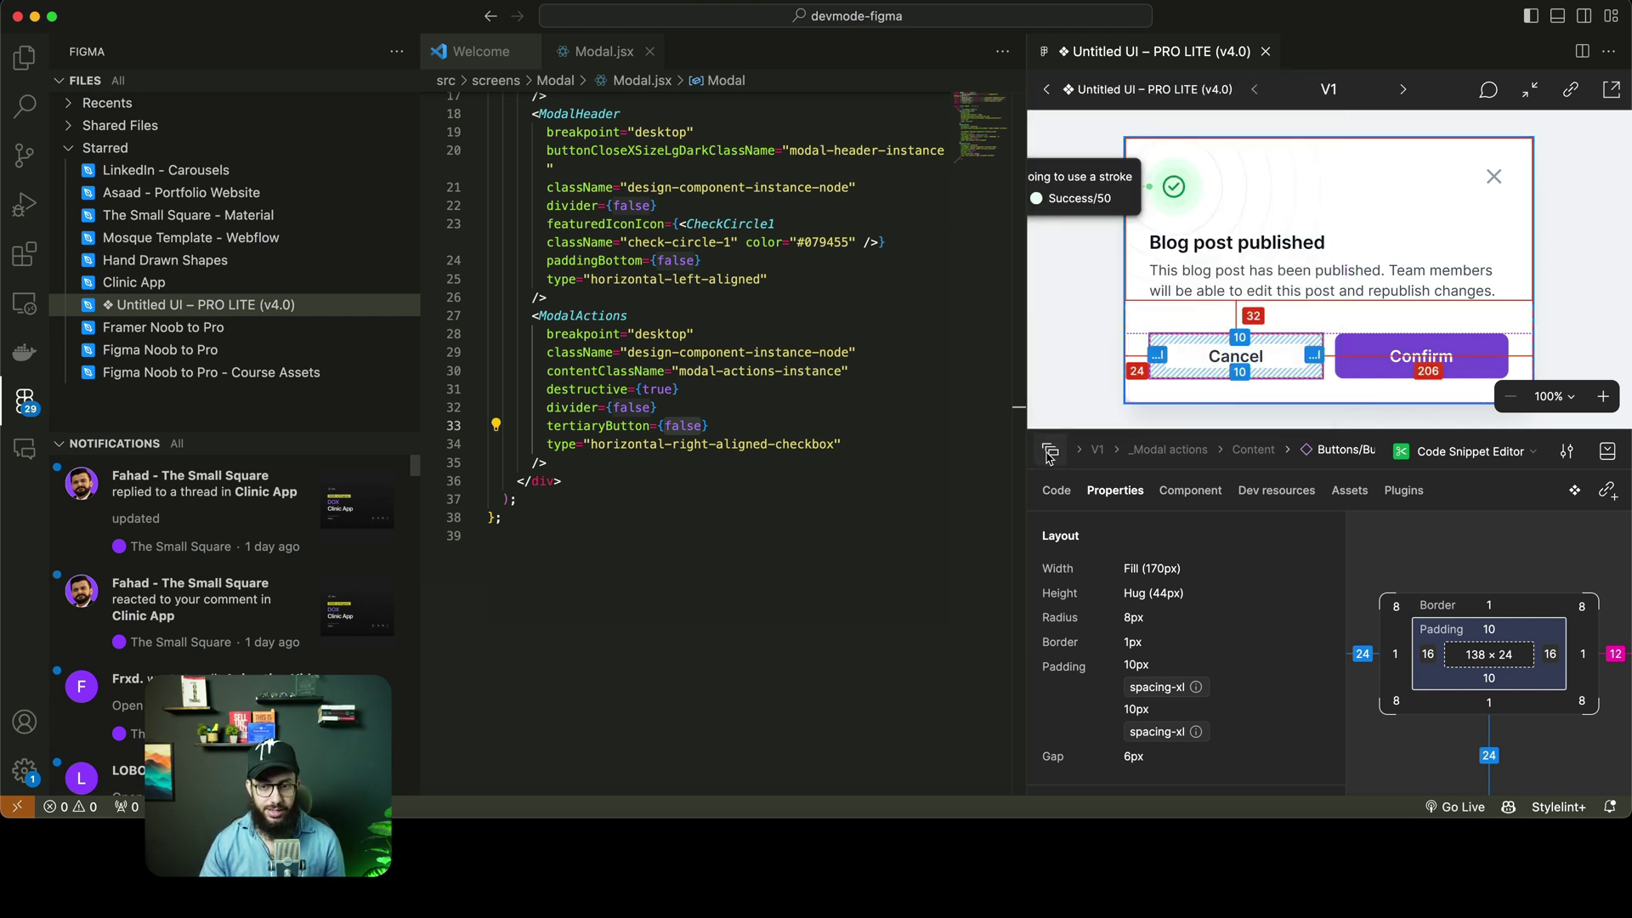
Select the modal header's featured icon and export its check-circle asset as SVG to public/images/check-circle.svg
left_click(1191, 204)
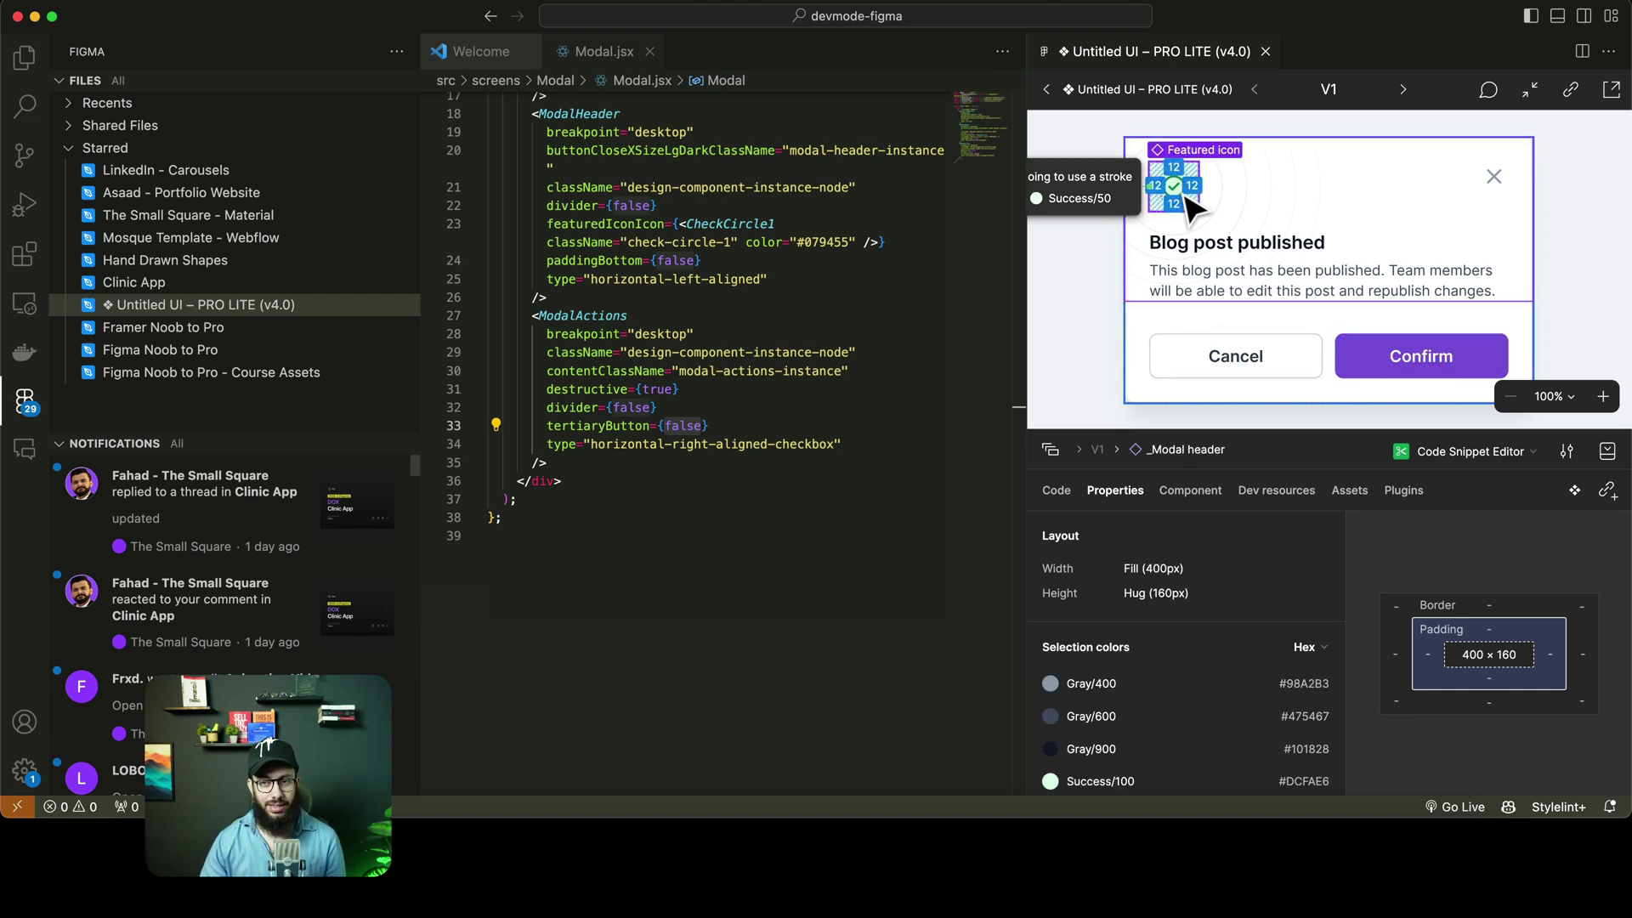
double_click(1189, 204)
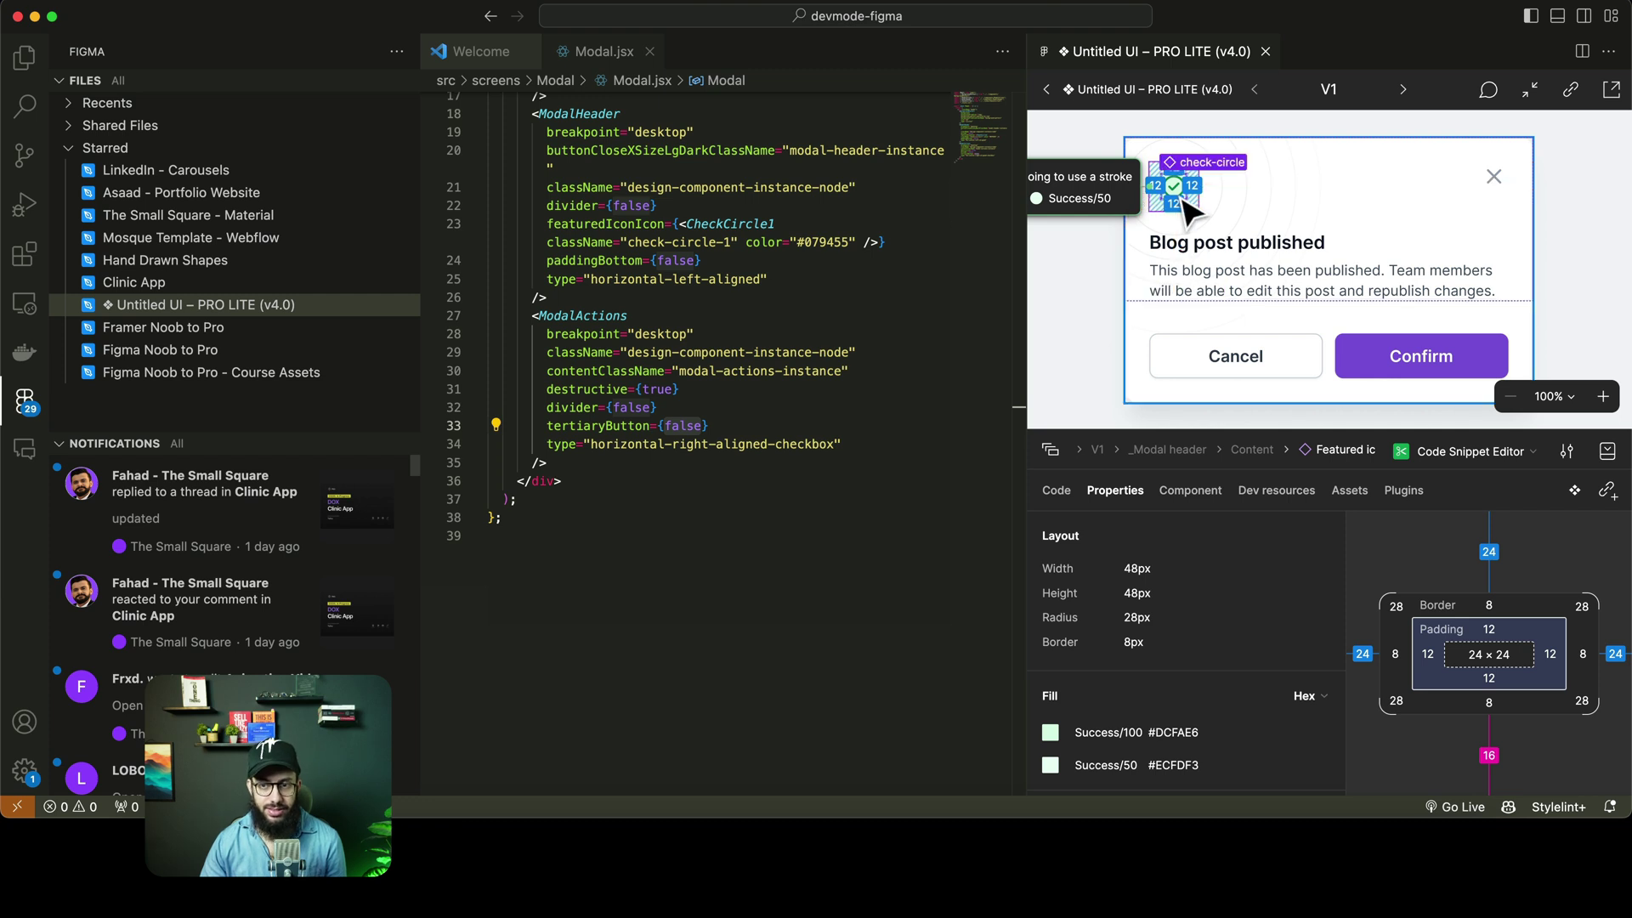
left_click(1361, 491)
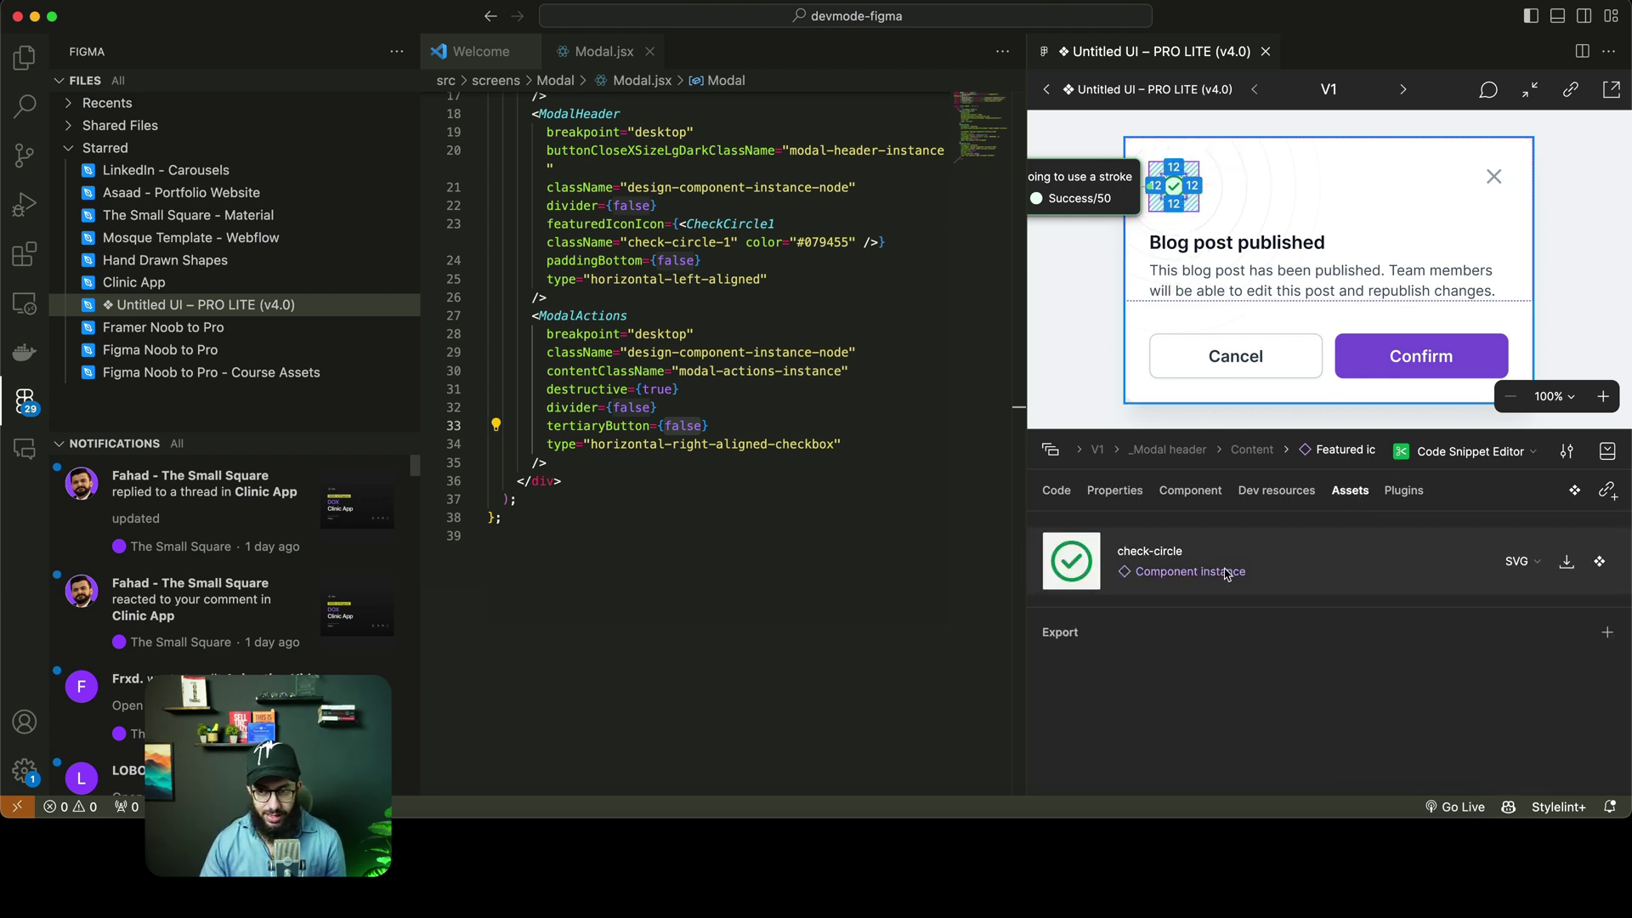
left_click(1567, 563)
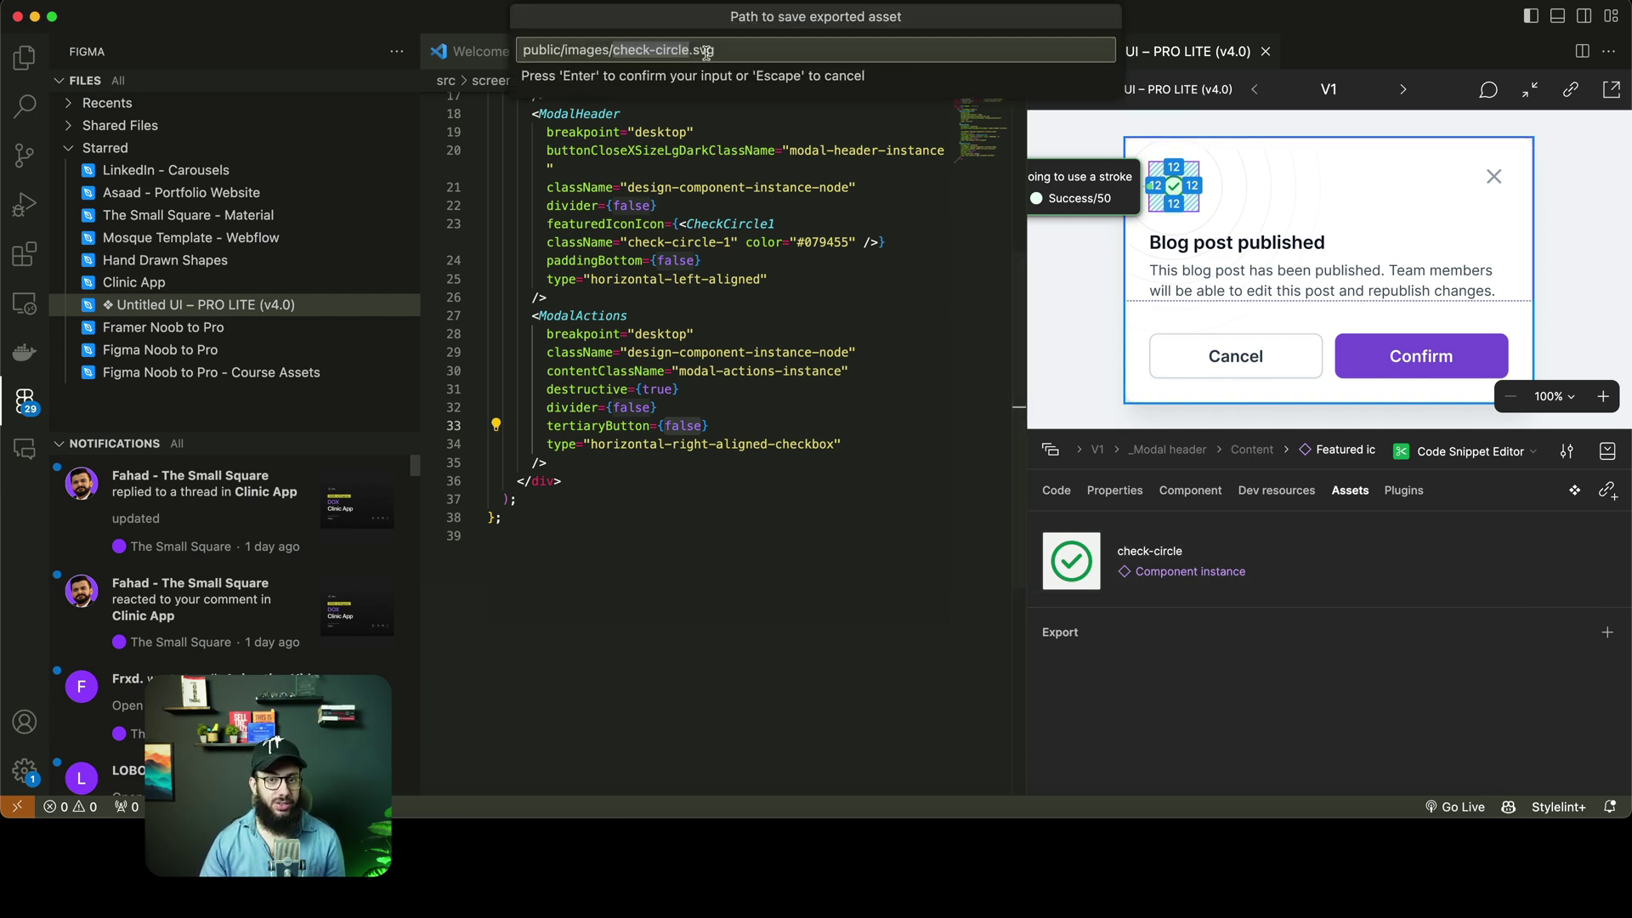
left_click(733, 50)
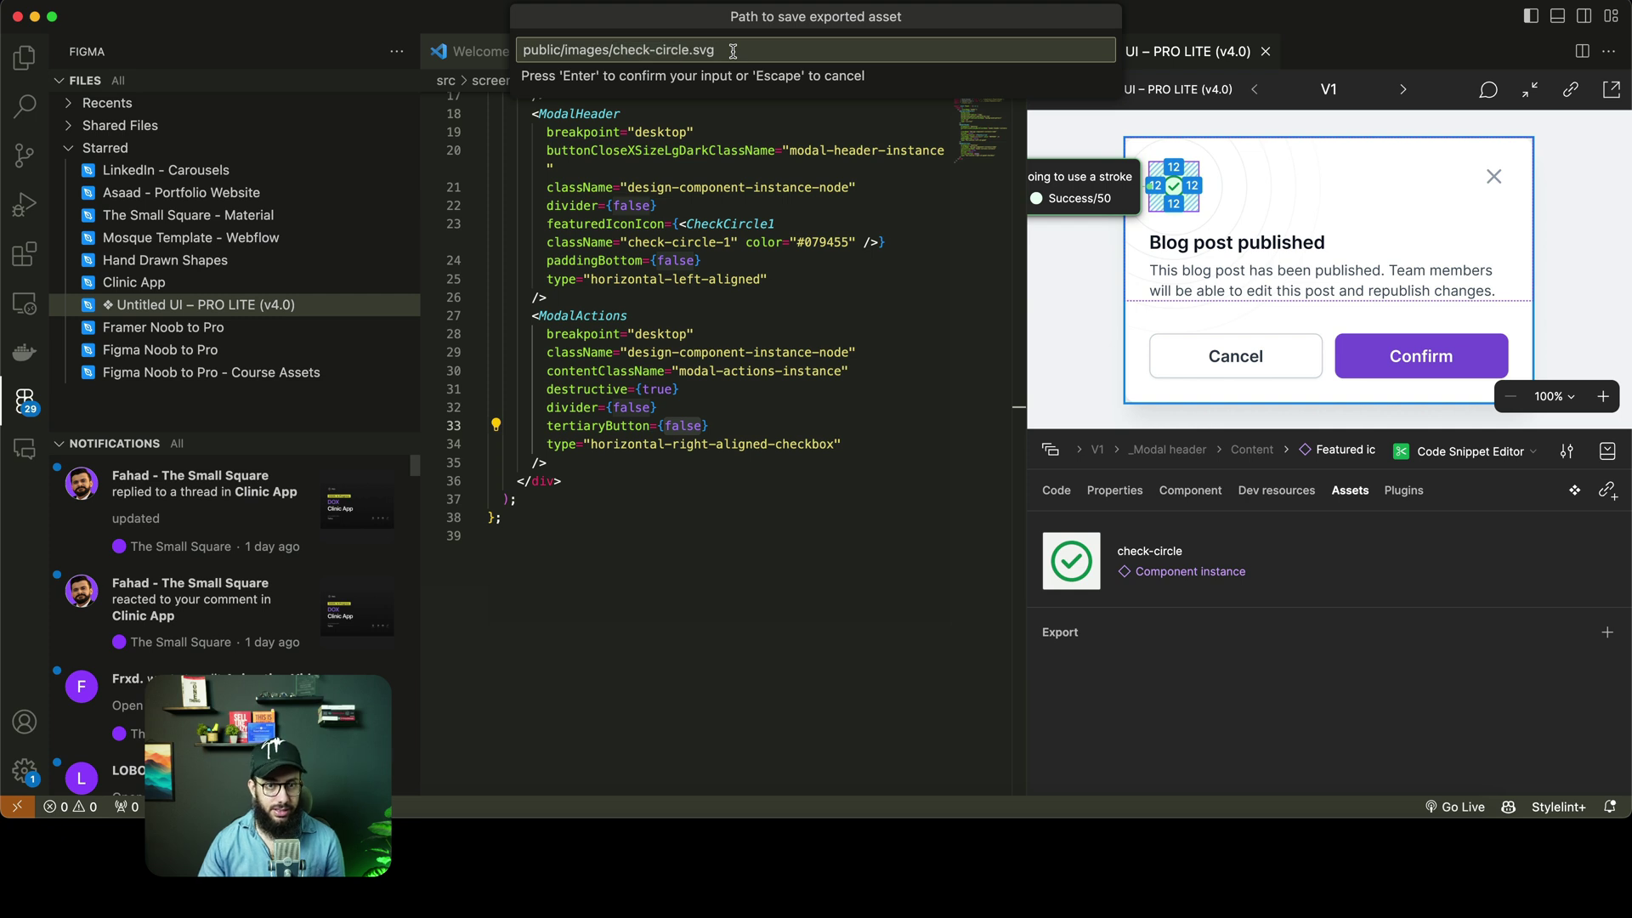
key("Return")
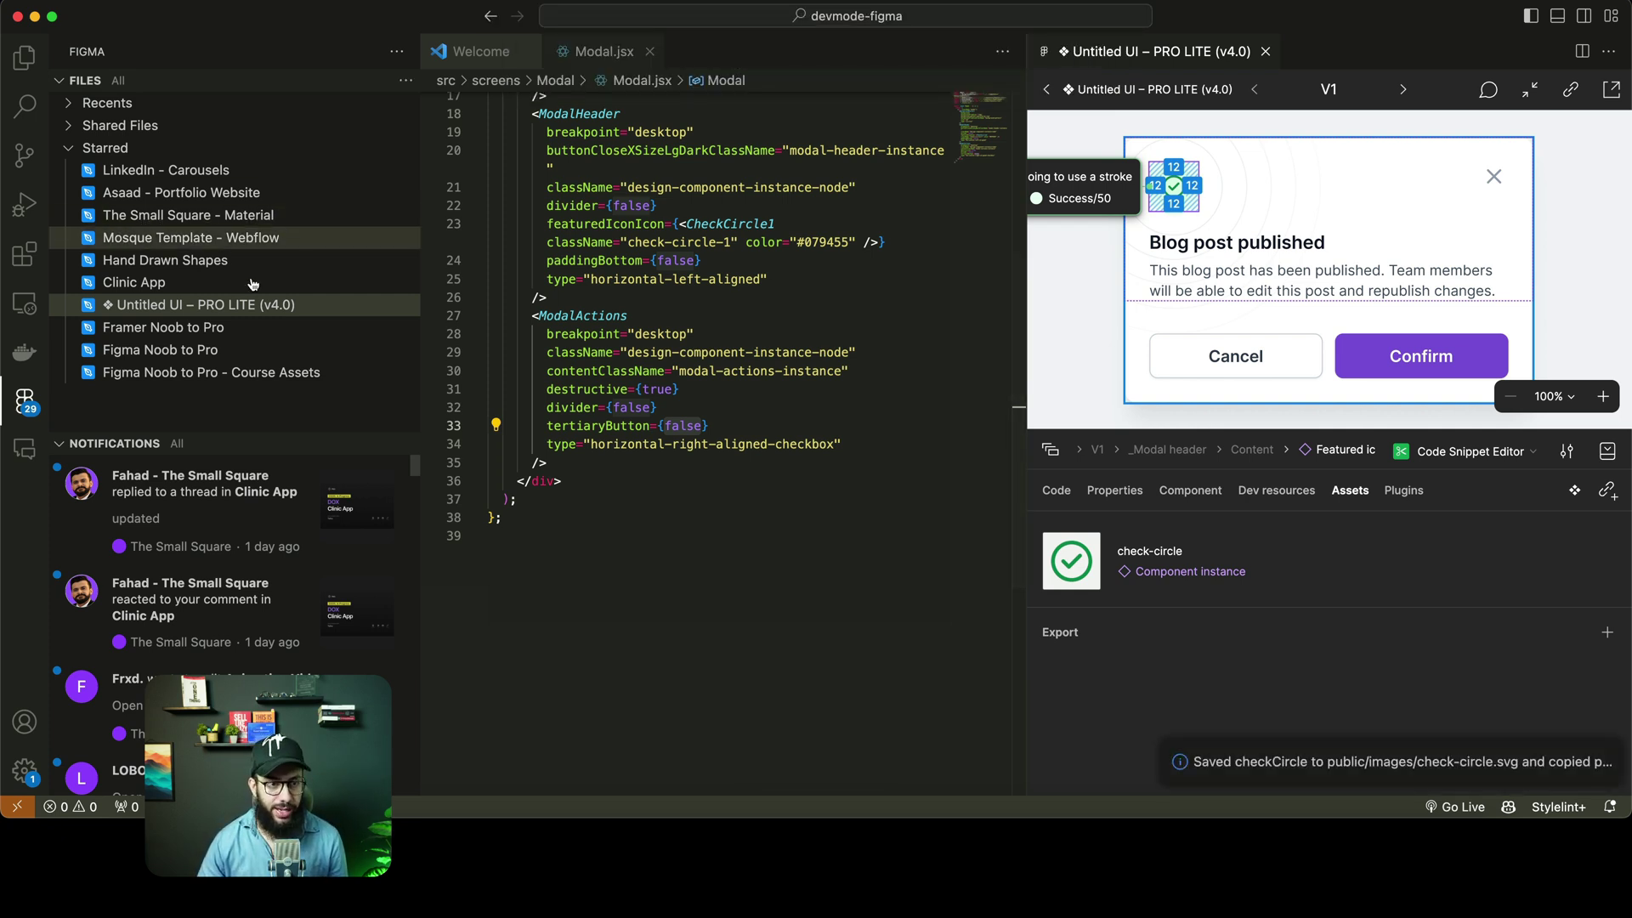
Open the exported check-circle.svg from the project's public/images folder and review its SVG code
left_click(34, 63)
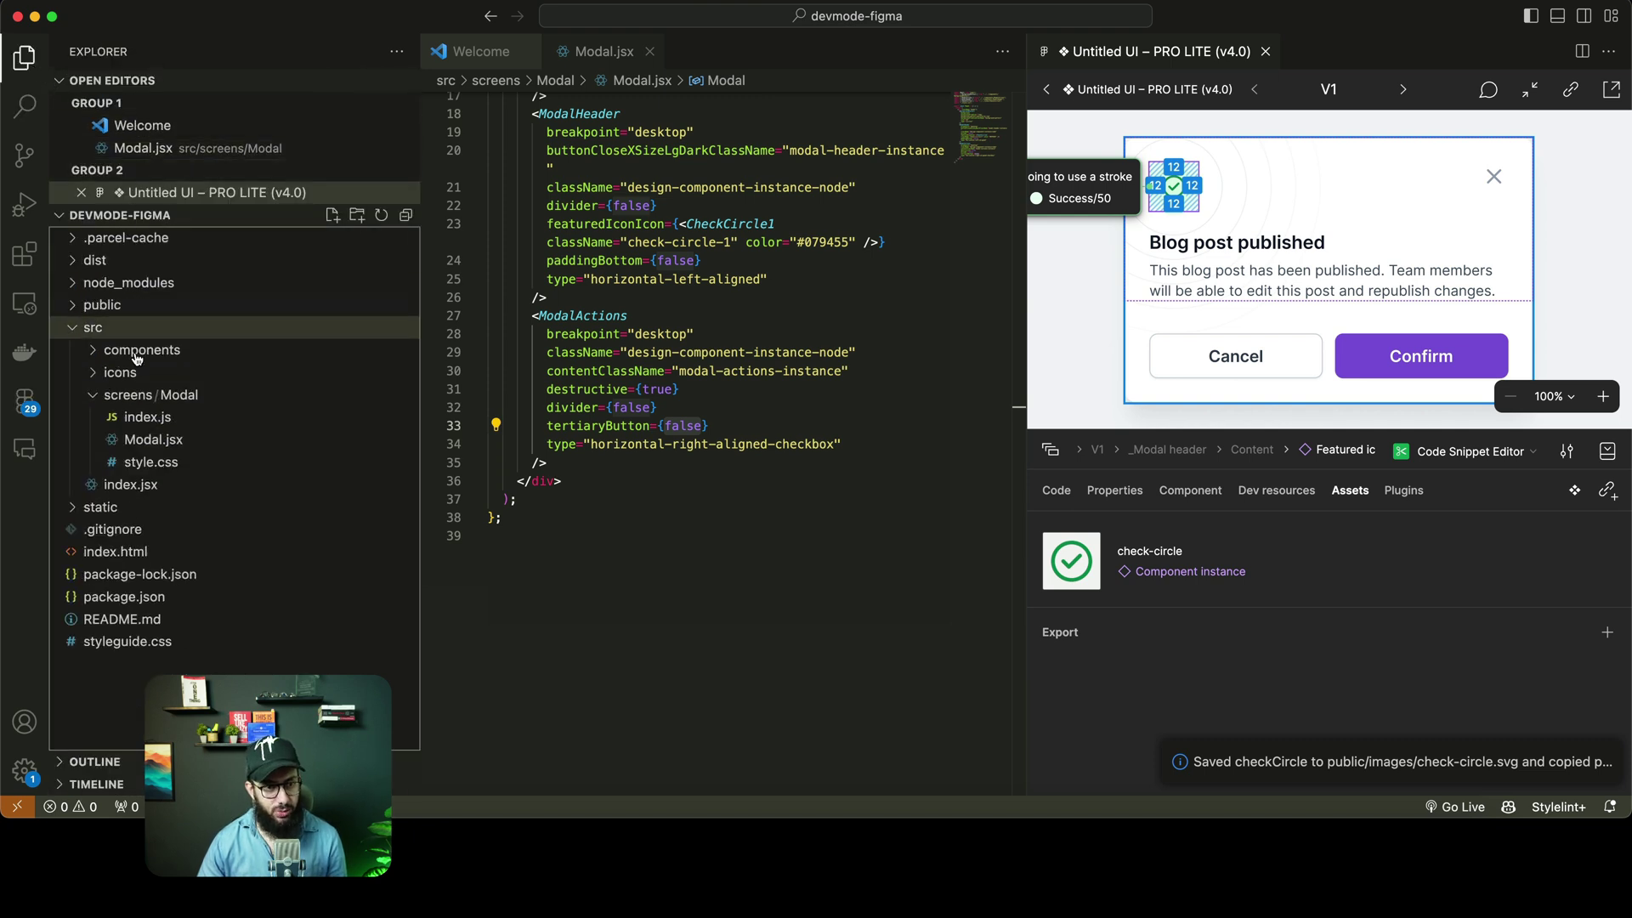
left_click(111, 306)
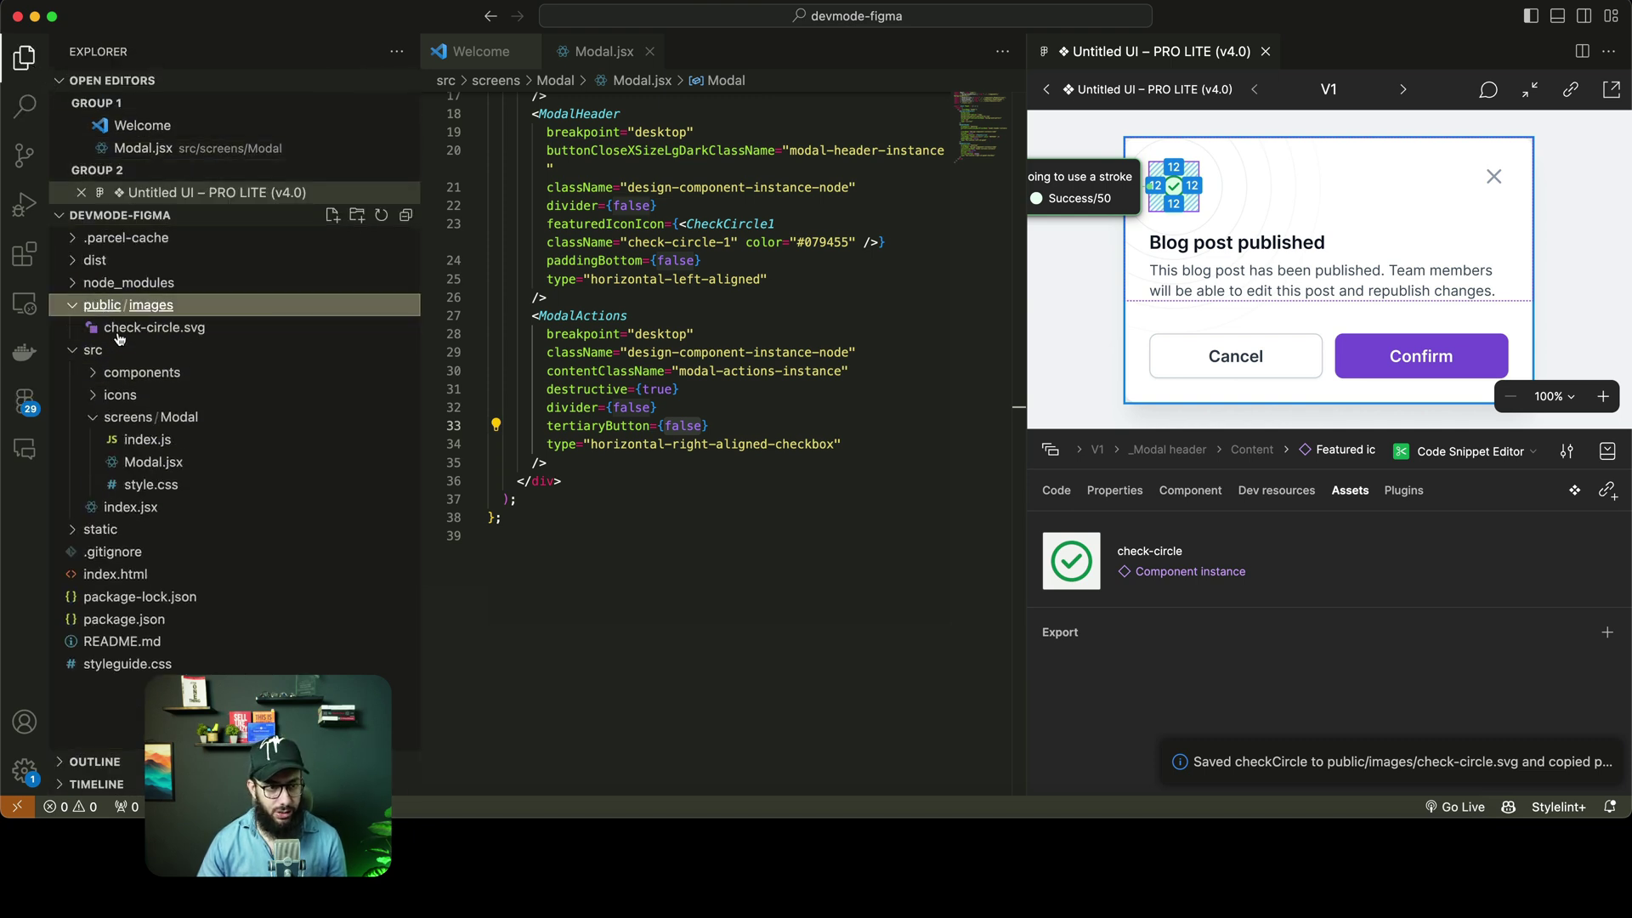
double_click(181, 332)
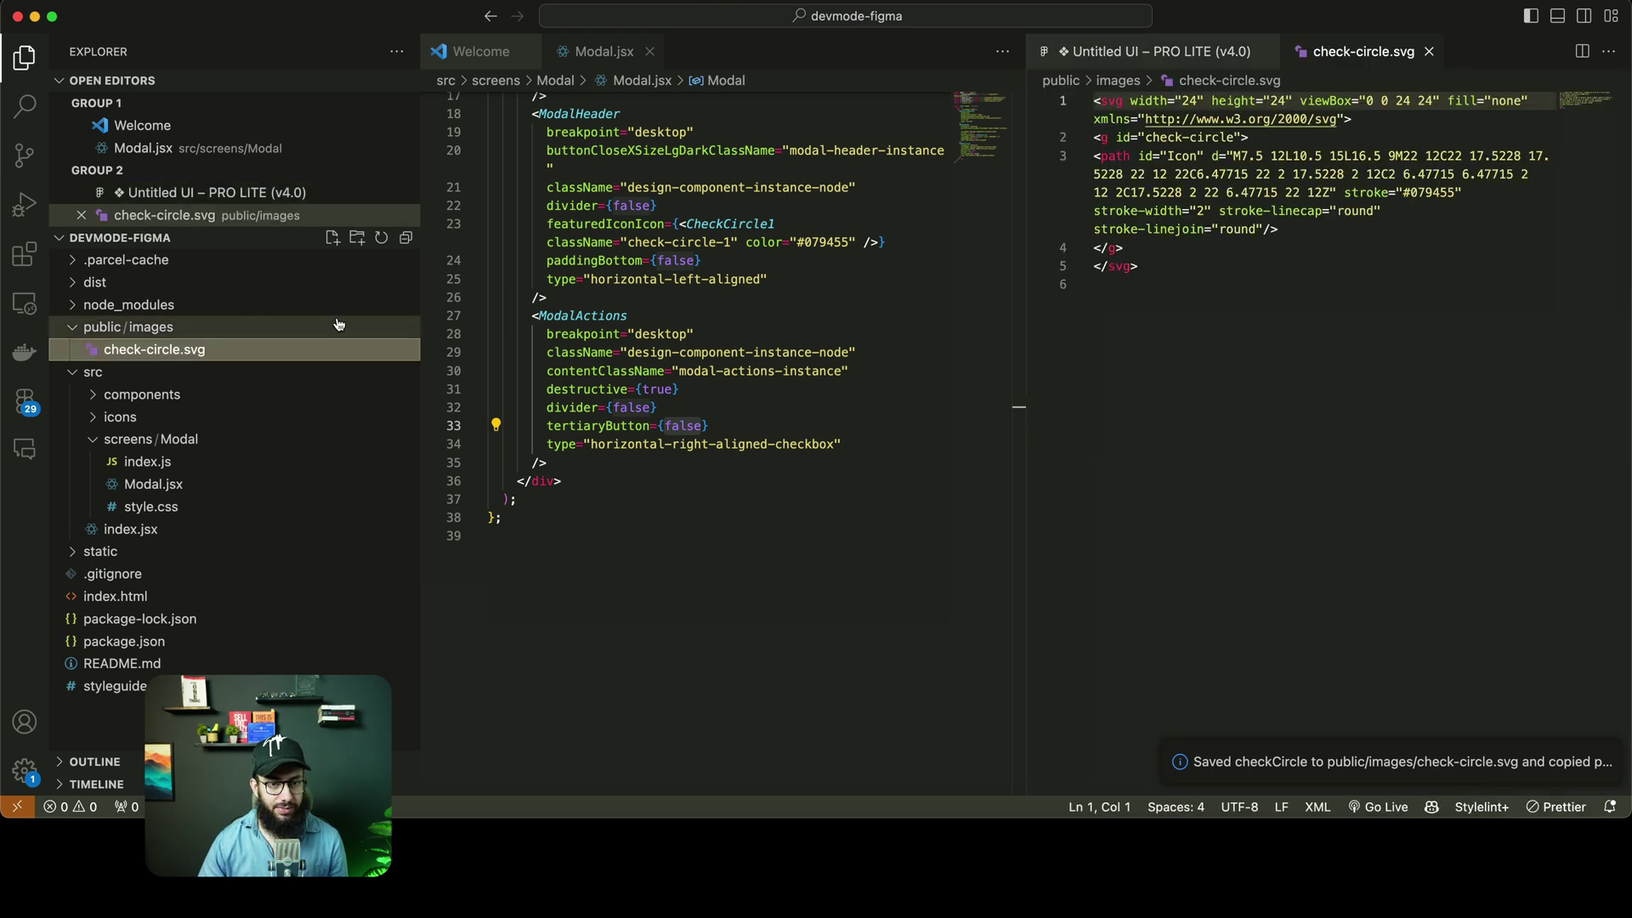
left_click(1330, 236)
left_click(1290, 269)
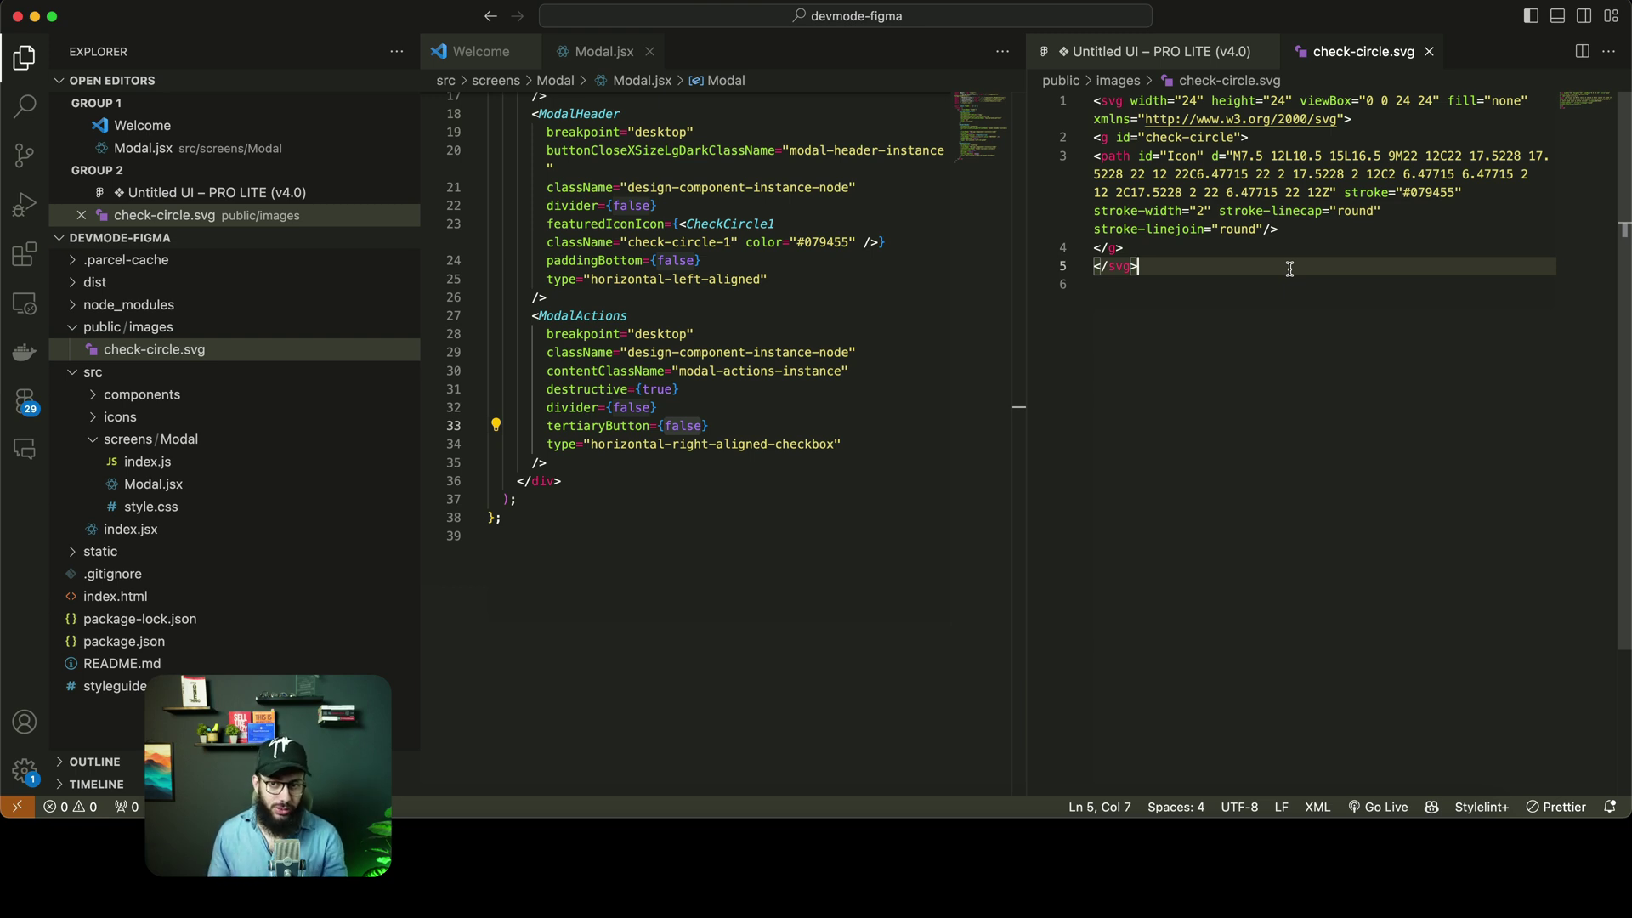
Switch to Figma, deselect the V1 frame, zoom out to show both modals, and close the Anima plugin
key("super+Tab")
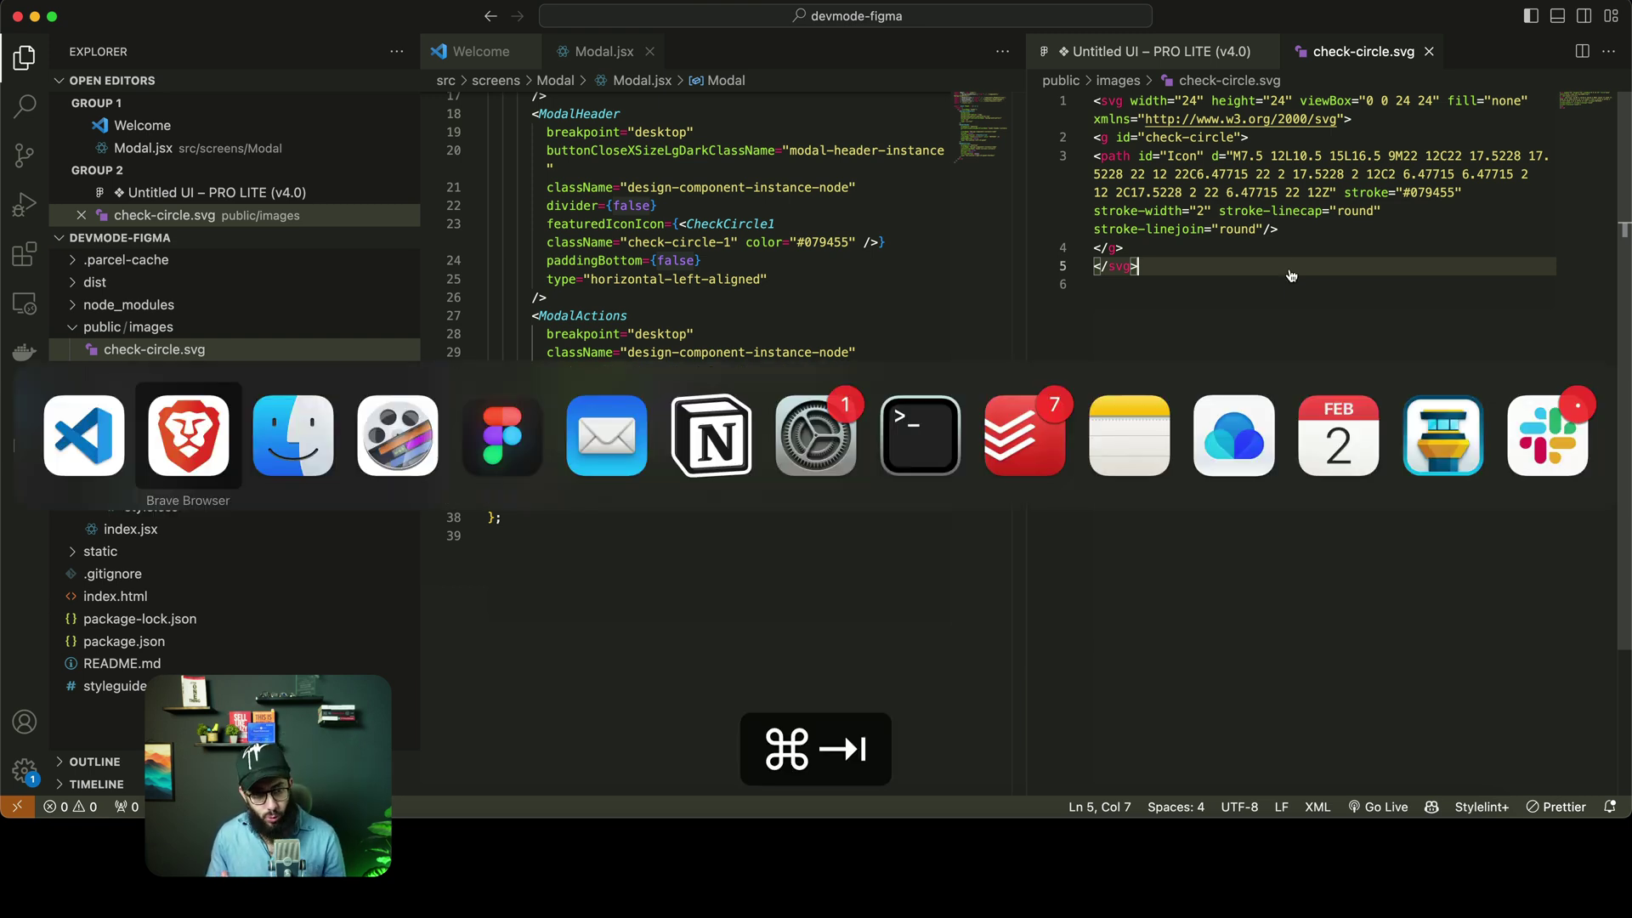
key("super+Tab")
key("super+Left")
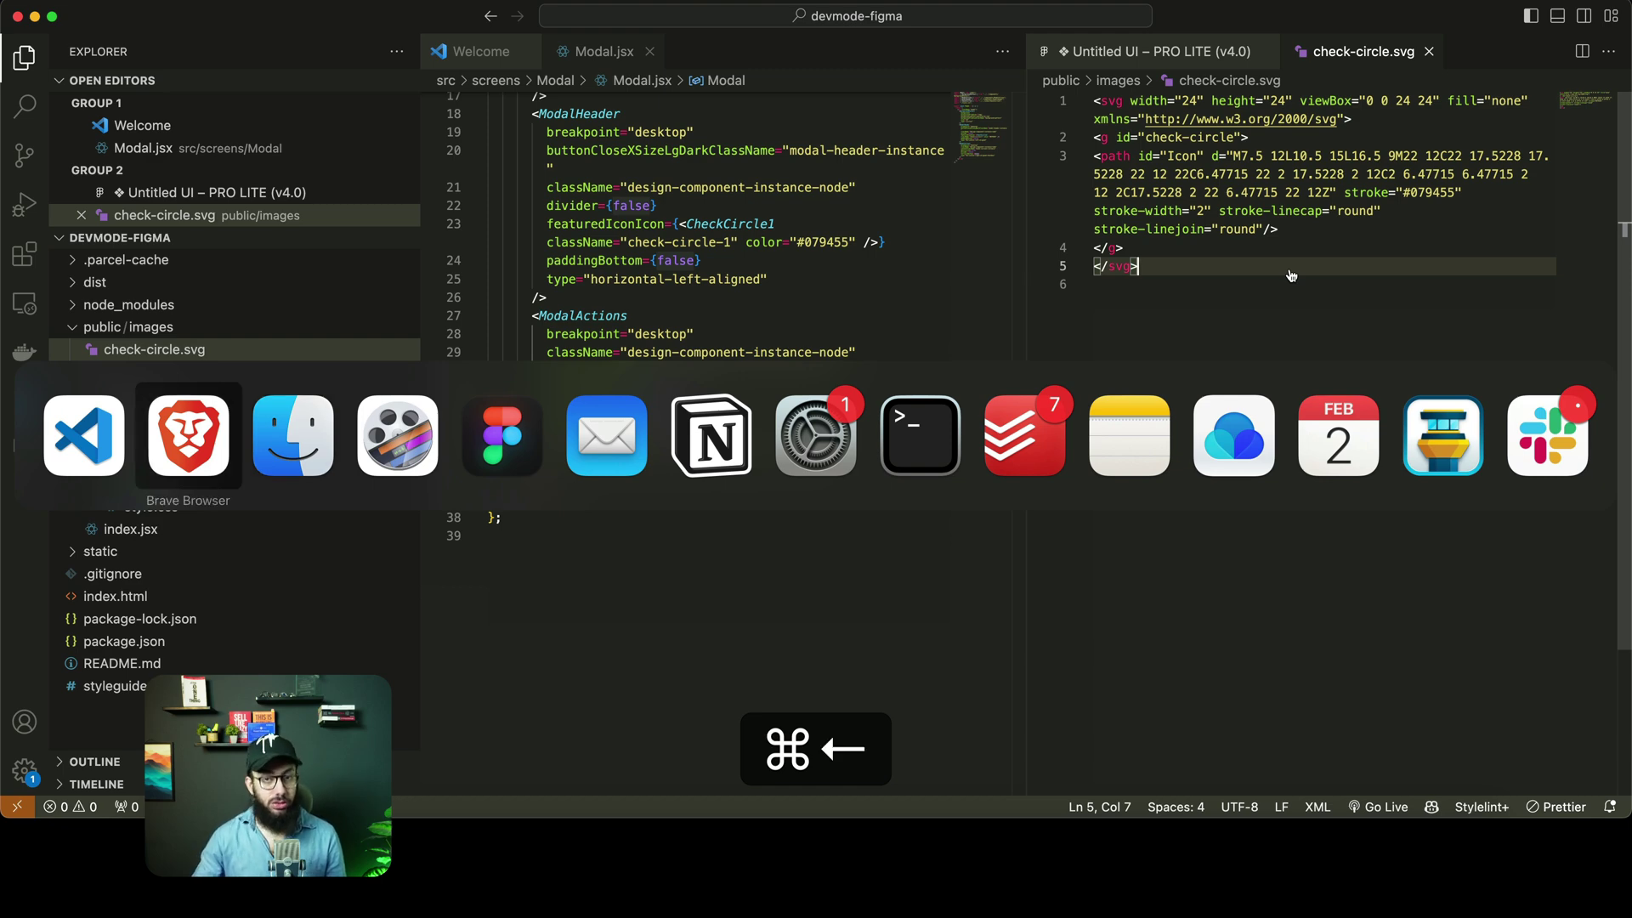
key("super+Right")
key("super+Right")
key("super+Right")
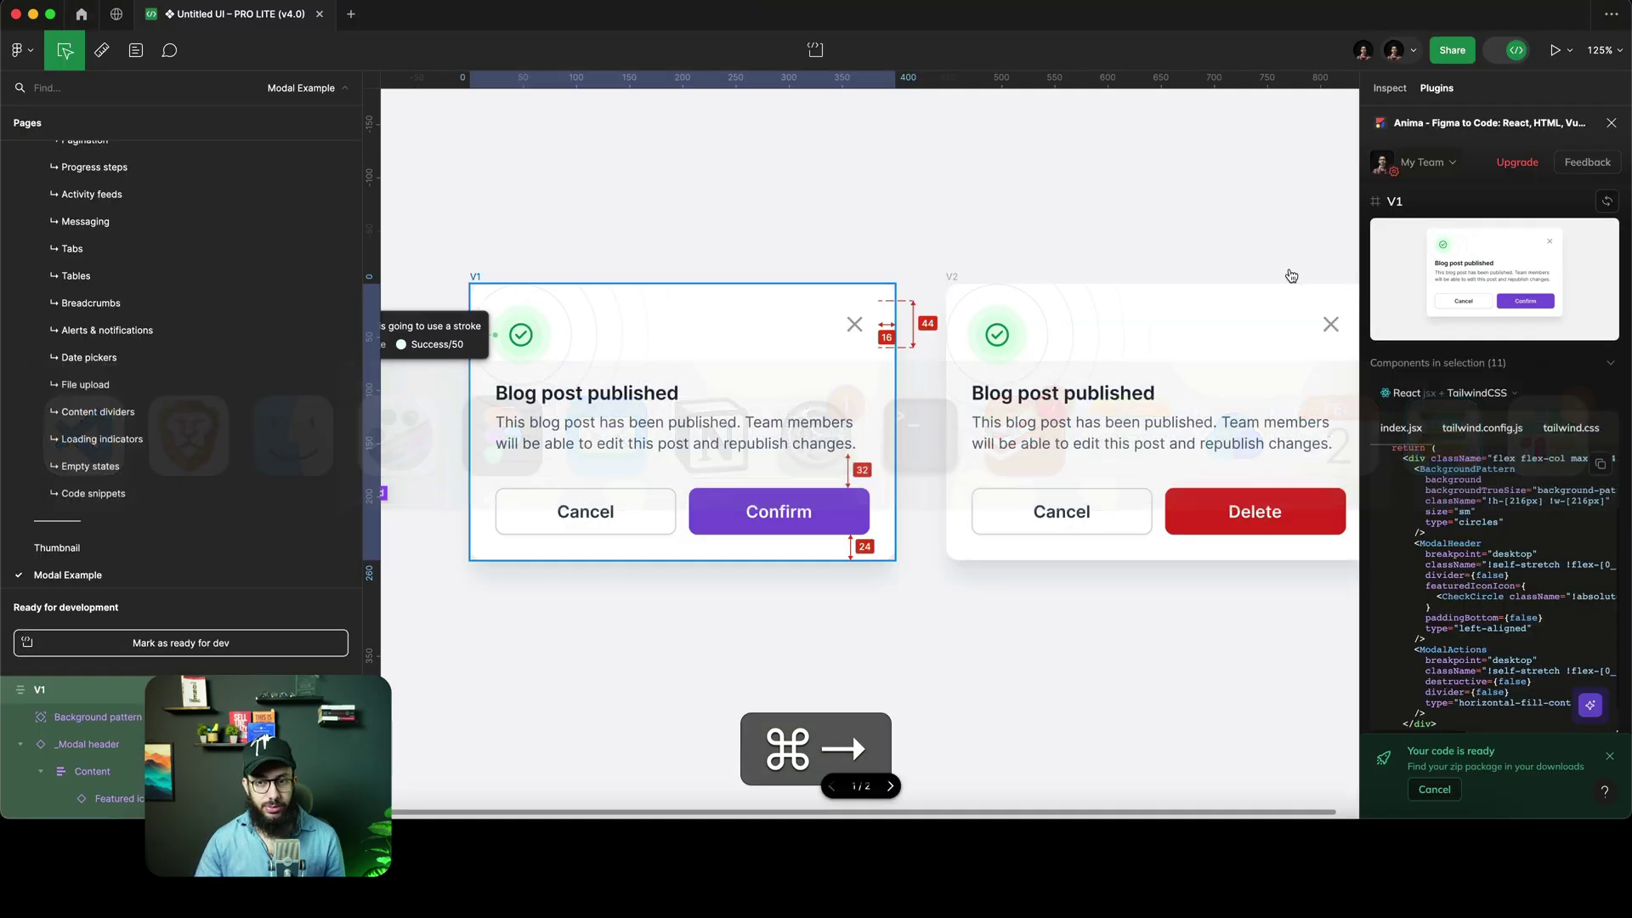
left_click(1061, 239)
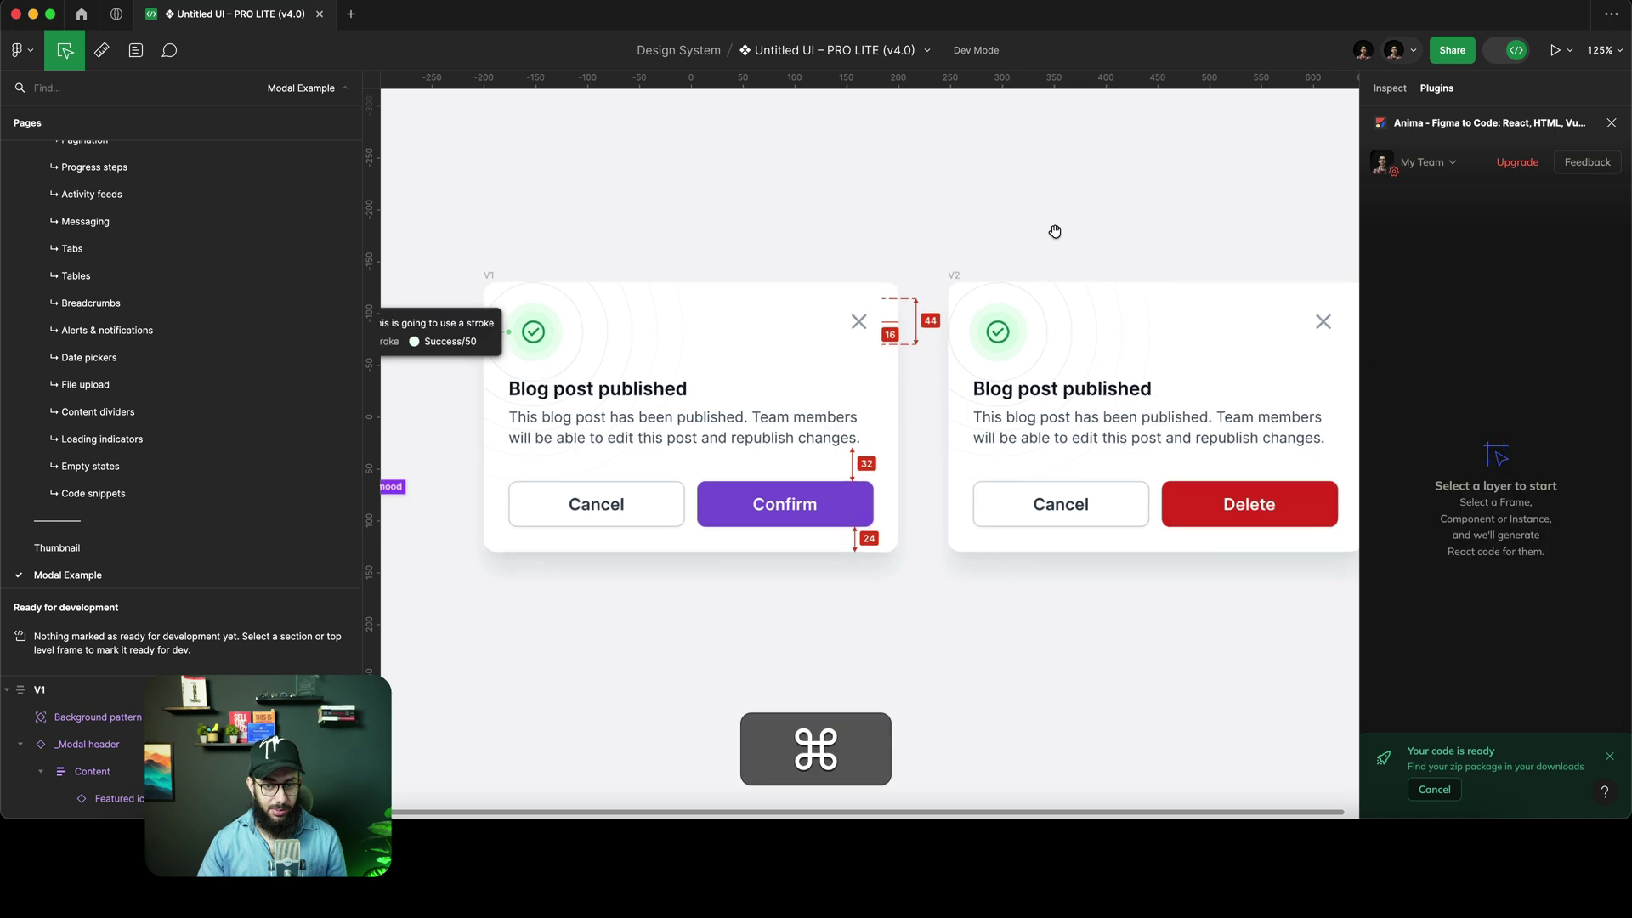
scroll(1055, 233, "down", 5)
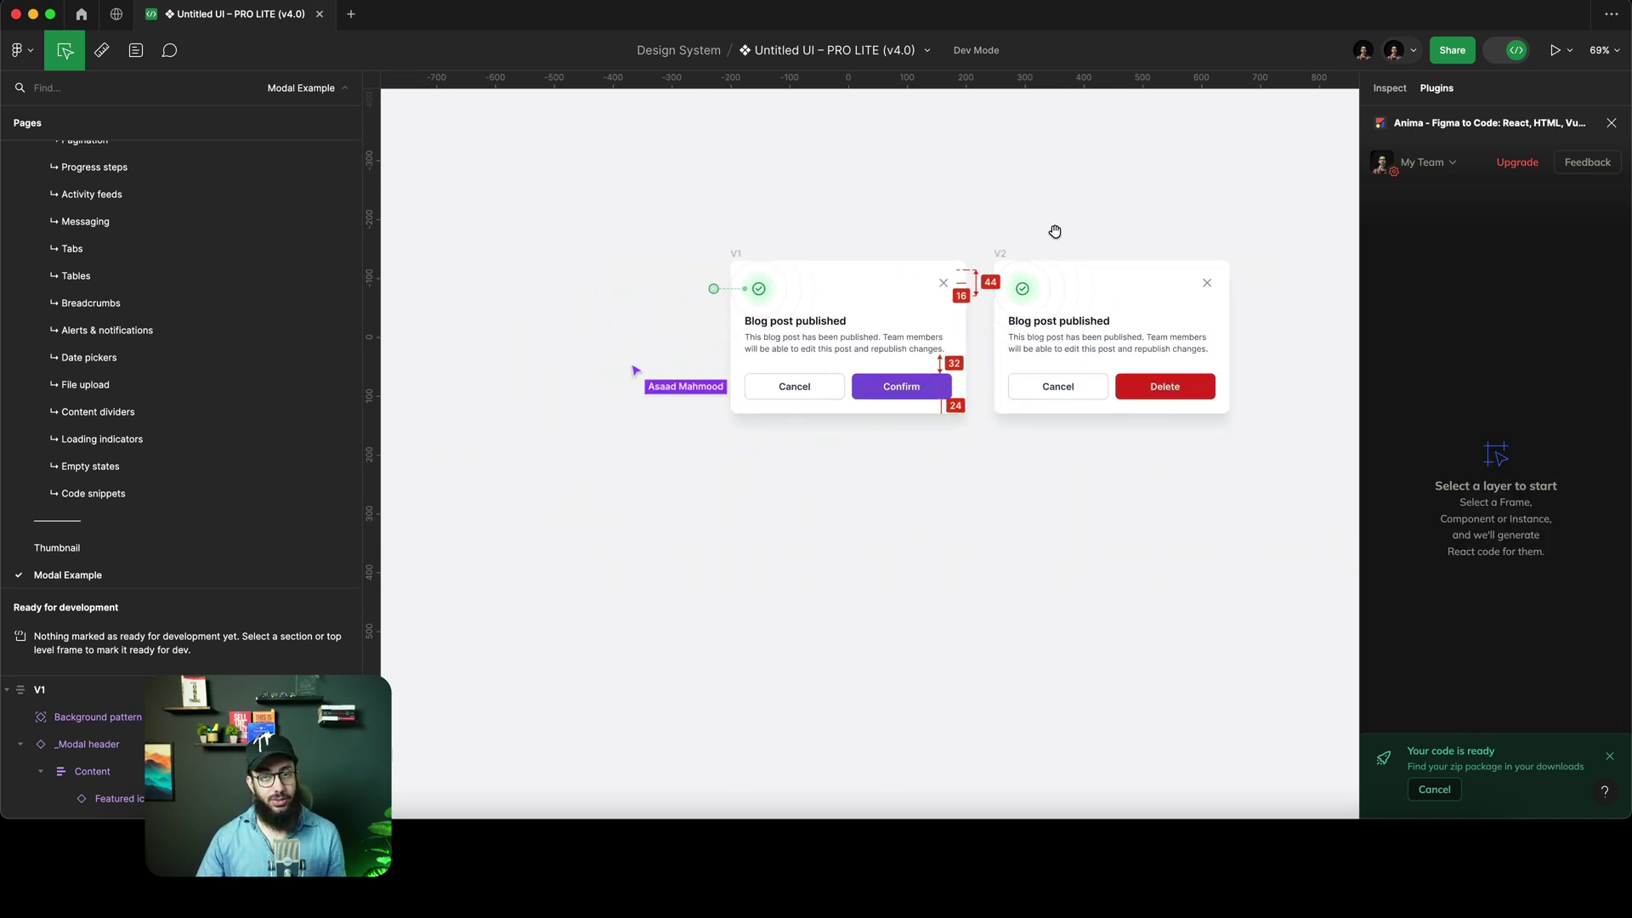
left_click(1612, 125)
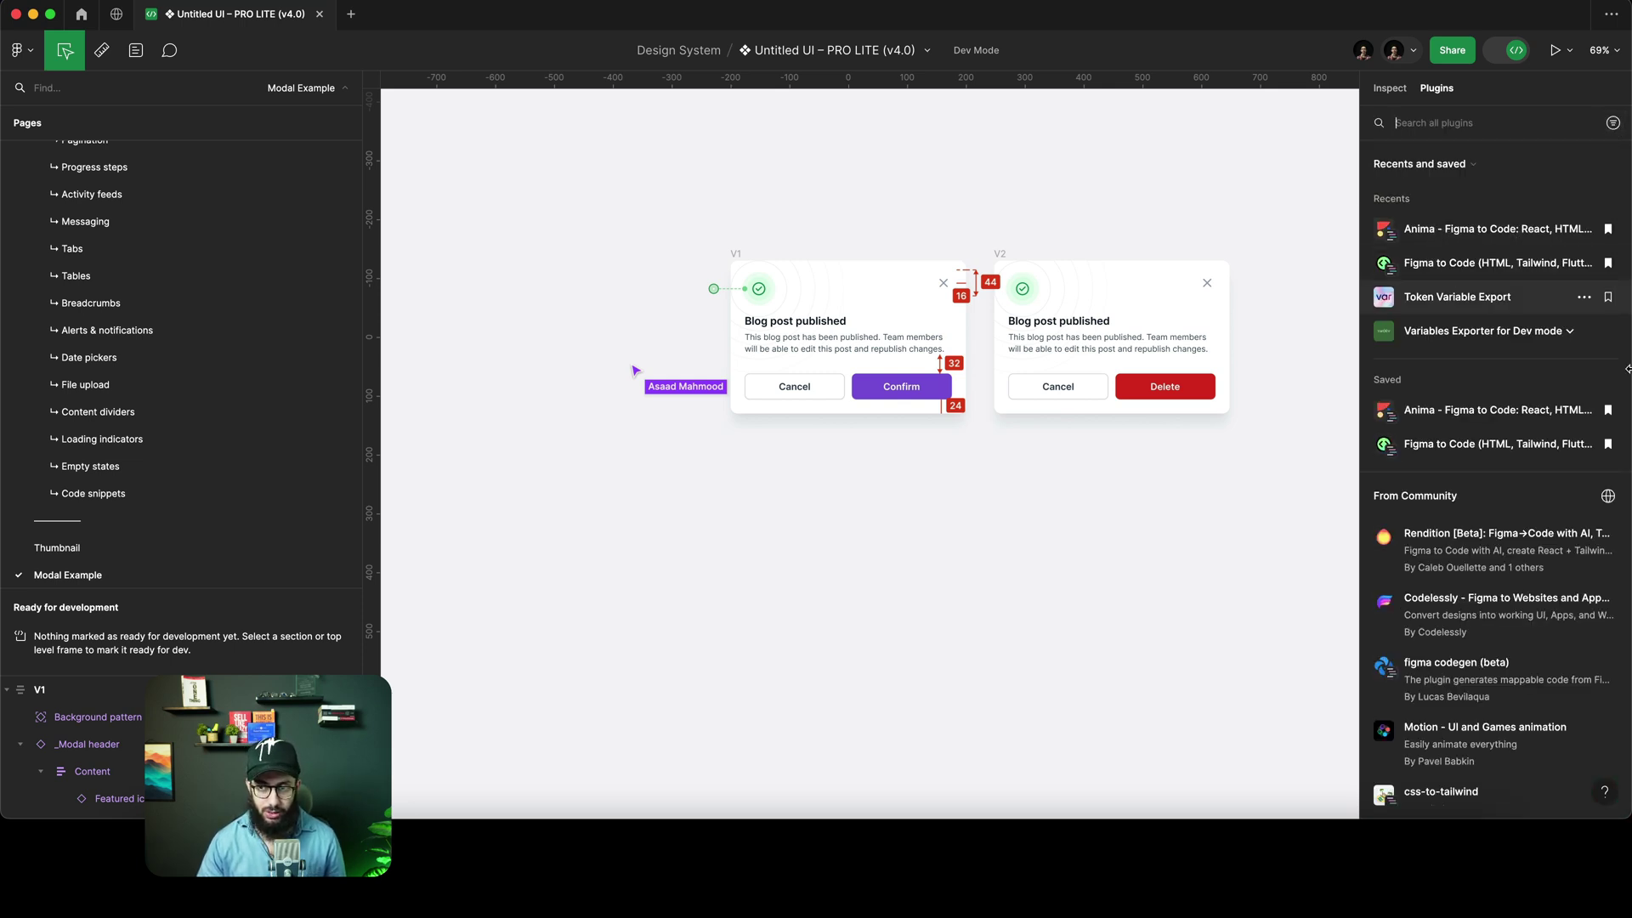
Return to VS Code, reopen the Untitled UI – PRO LITE (v4.0) design in the Figma extension, and select the modal's "Blog post published" heading
key("super+Tab")
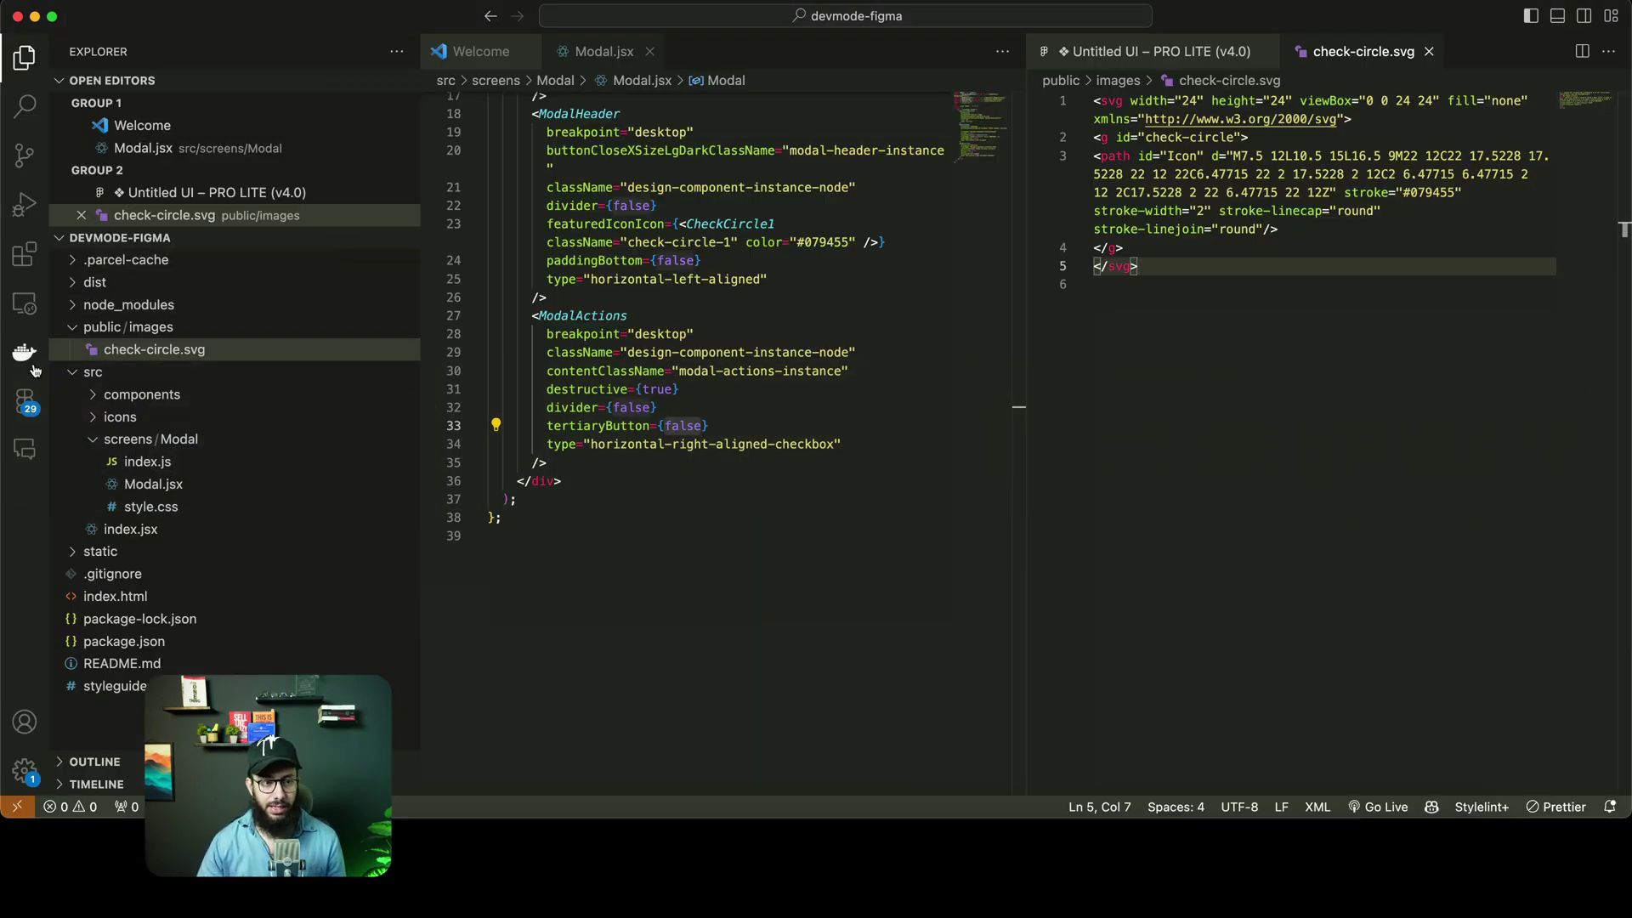
left_click(26, 400)
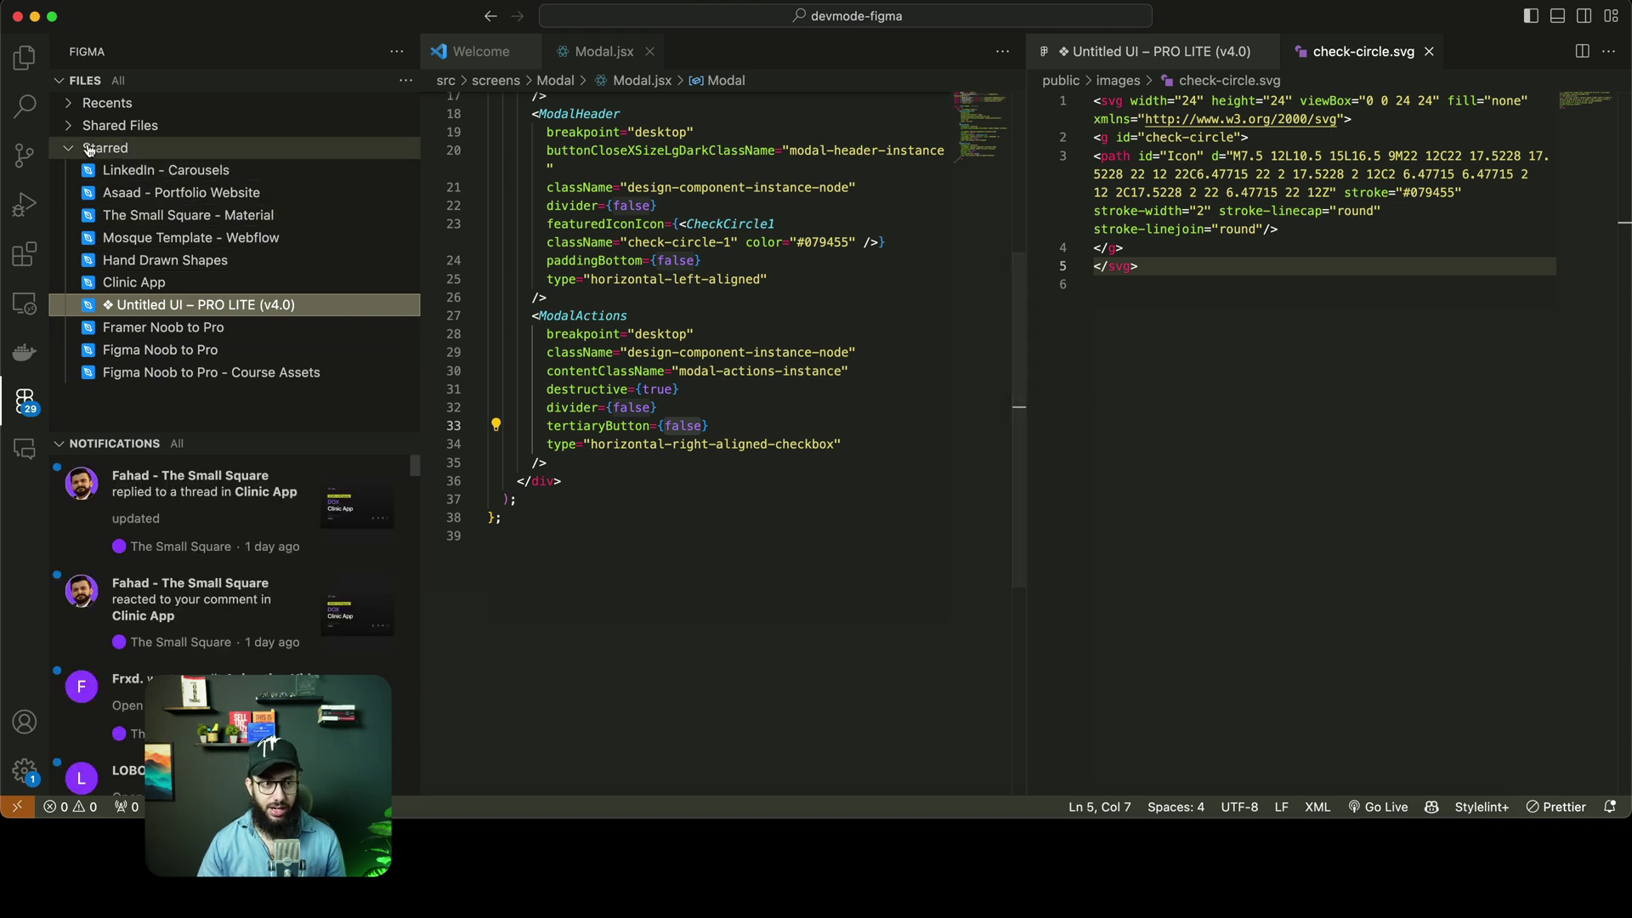
left_click(173, 308)
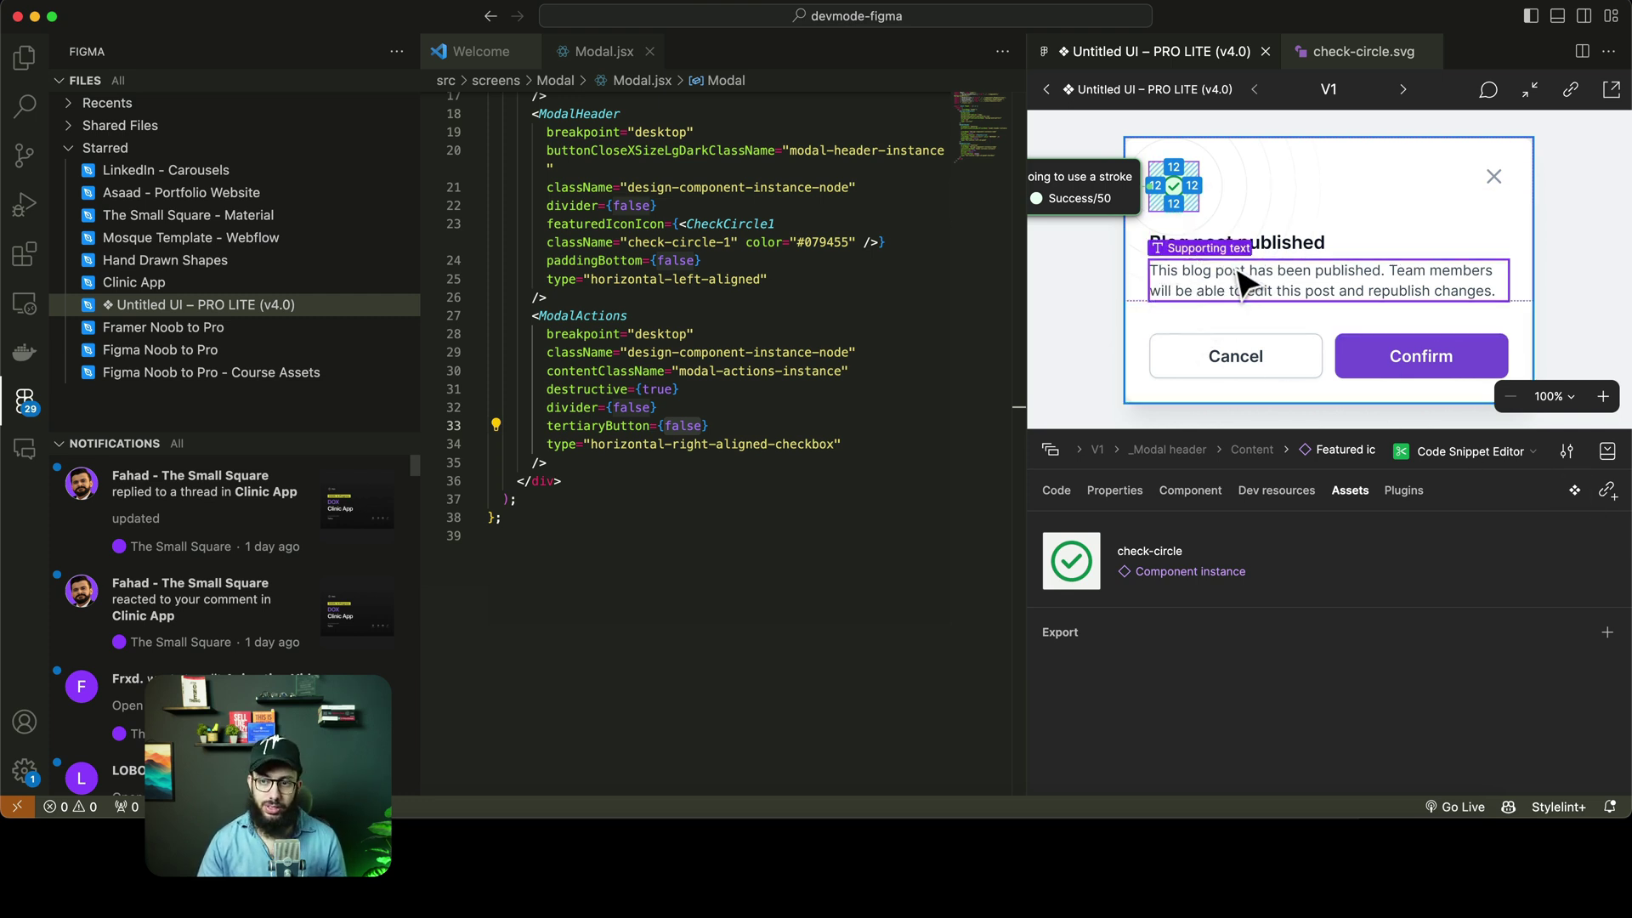
left_click(1233, 246)
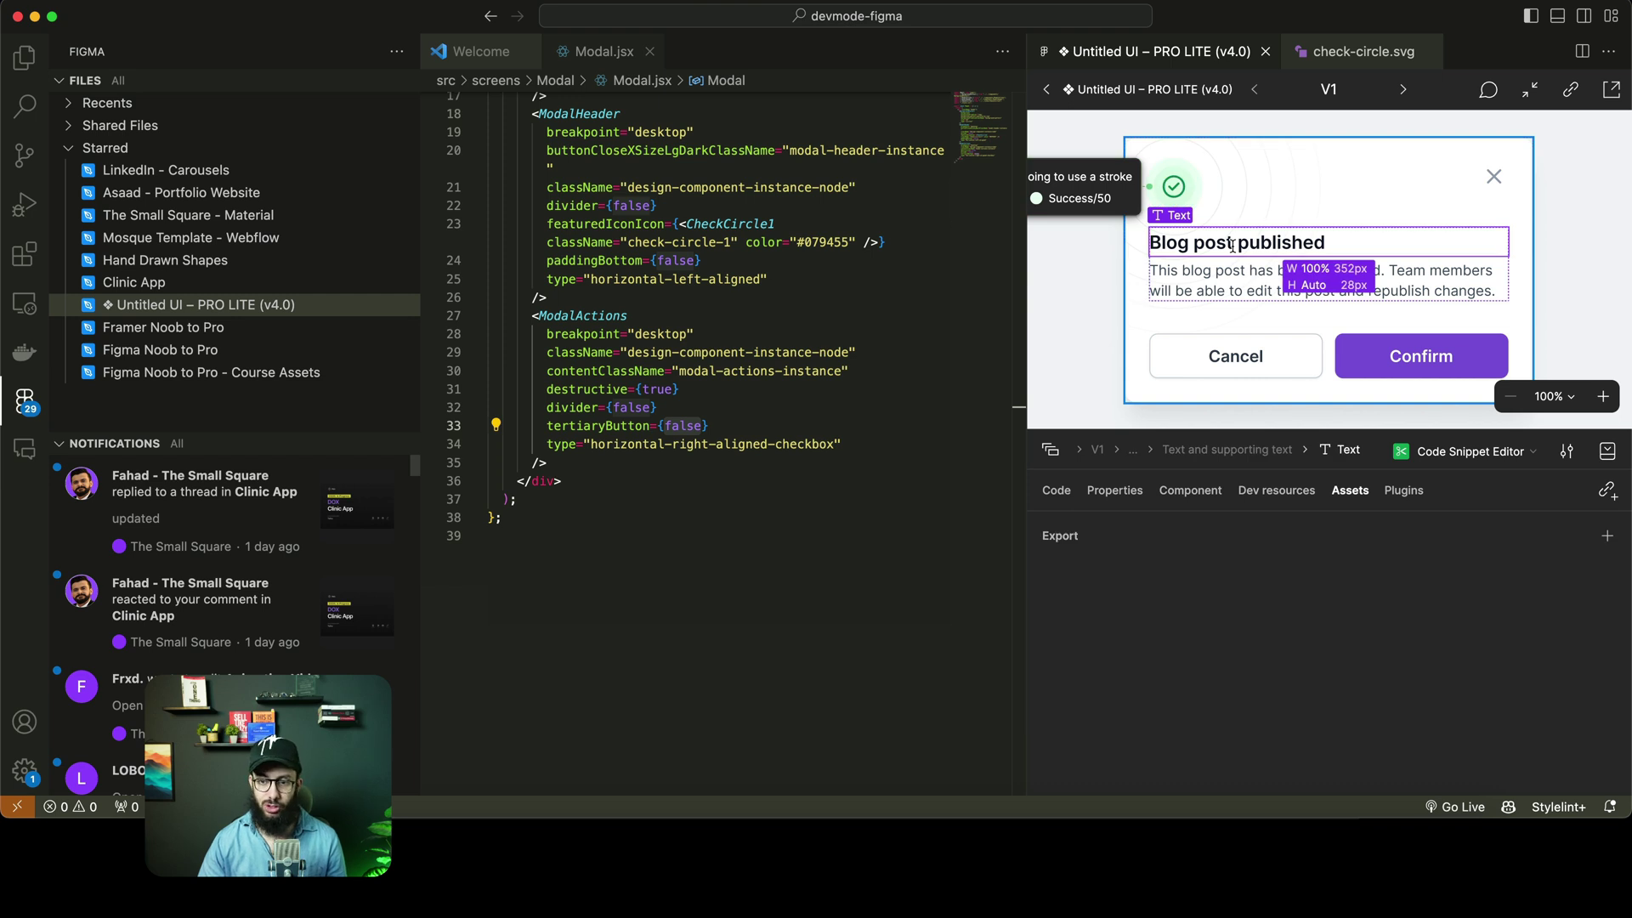